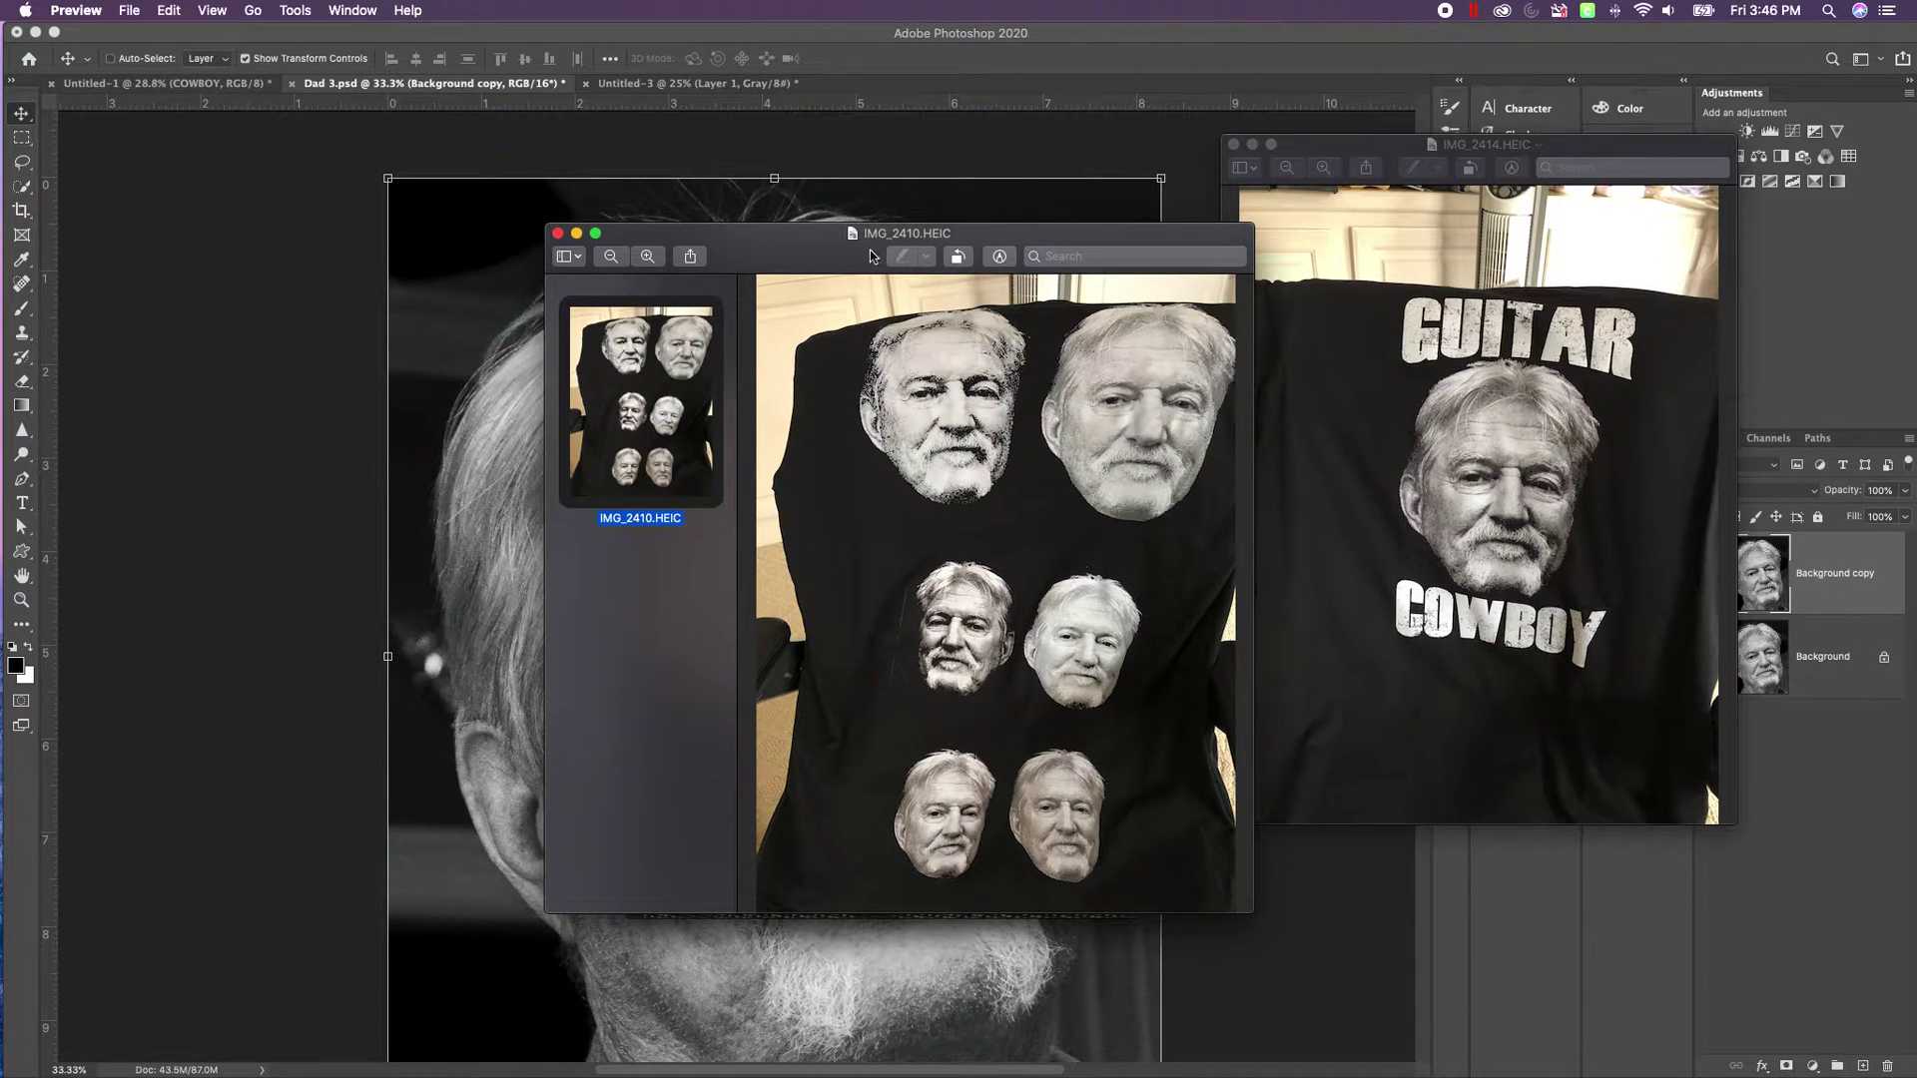
Examine the printed T-shirt reference photos IMG_2411, IMG_2410 and IMG_2414, closing each one after viewing.
{"action": "left_click_drag", "start_coordinate": [750, 233], "coordinate": [938, 325]}
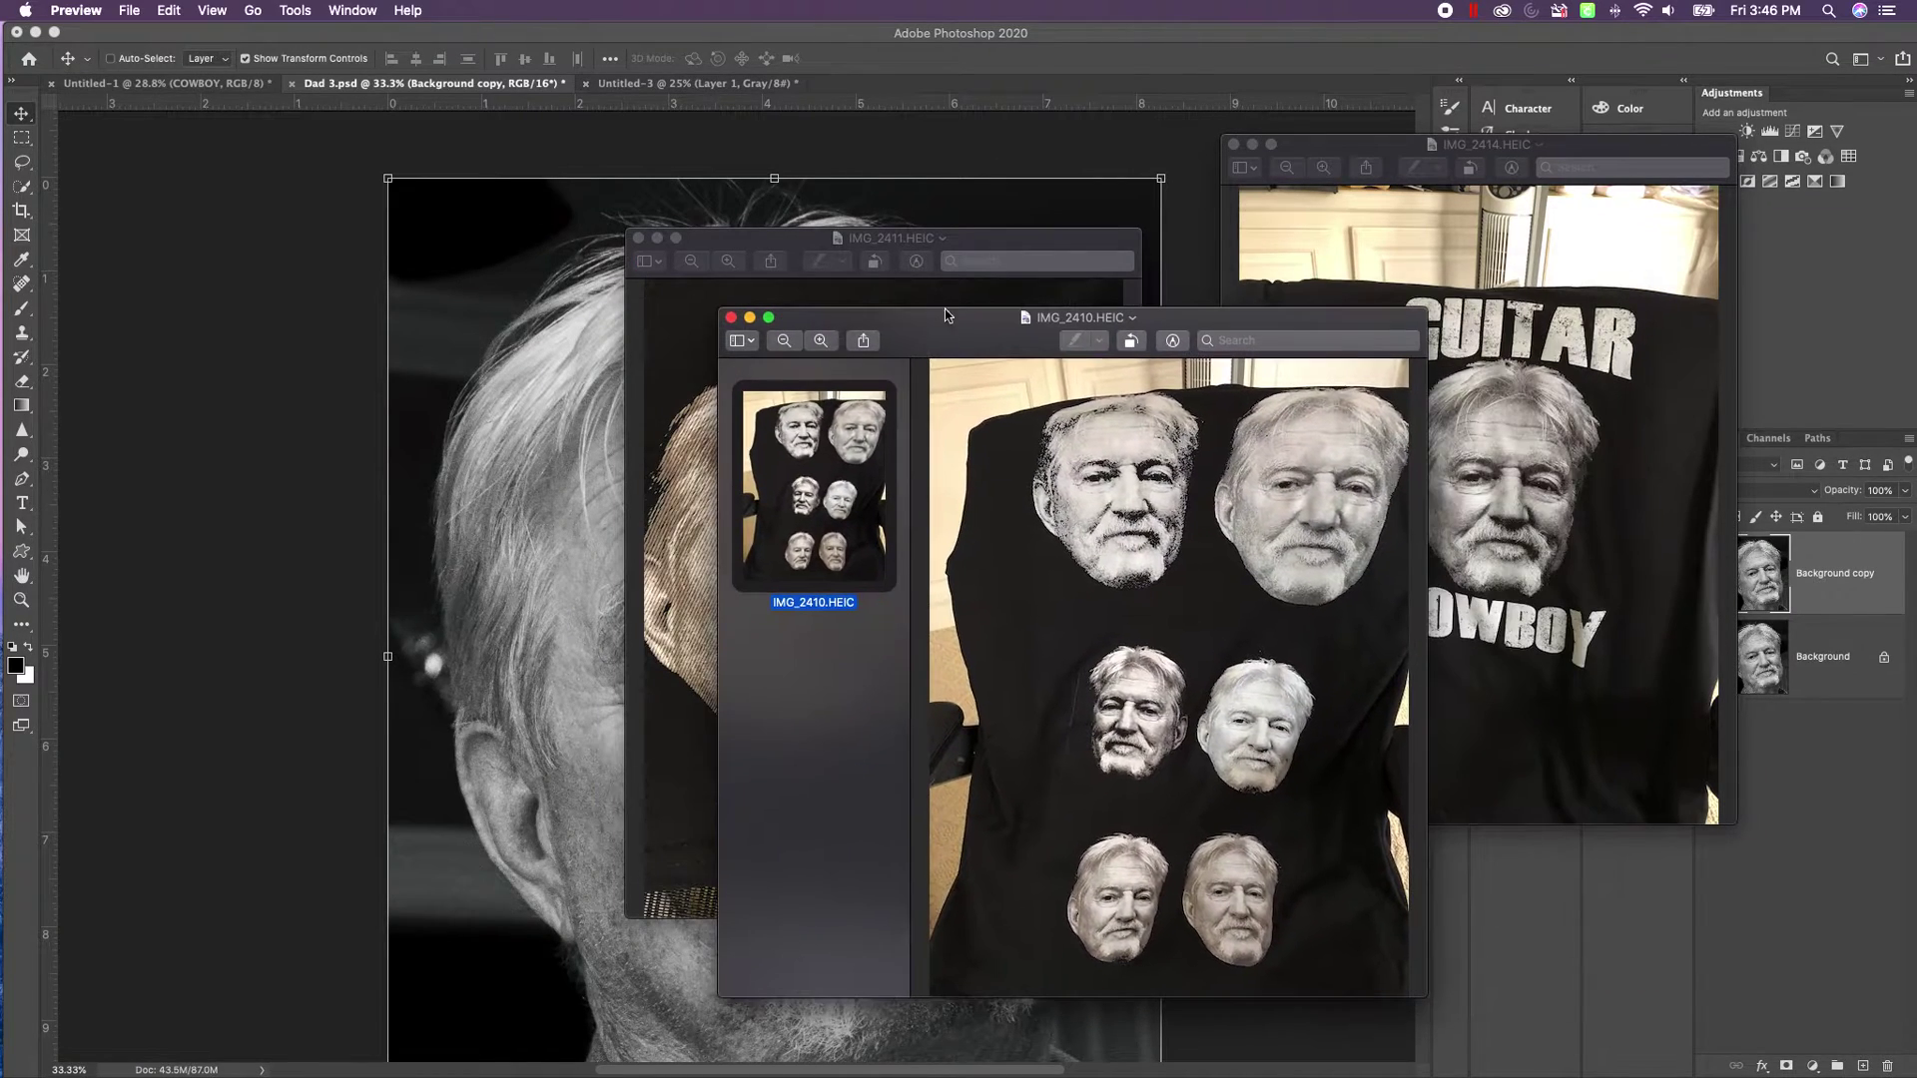
{"action": "left_click", "coordinate": [953, 239]}
{"action": "left_click_drag", "start_coordinate": [953, 239], "coordinate": [1110, 285]}
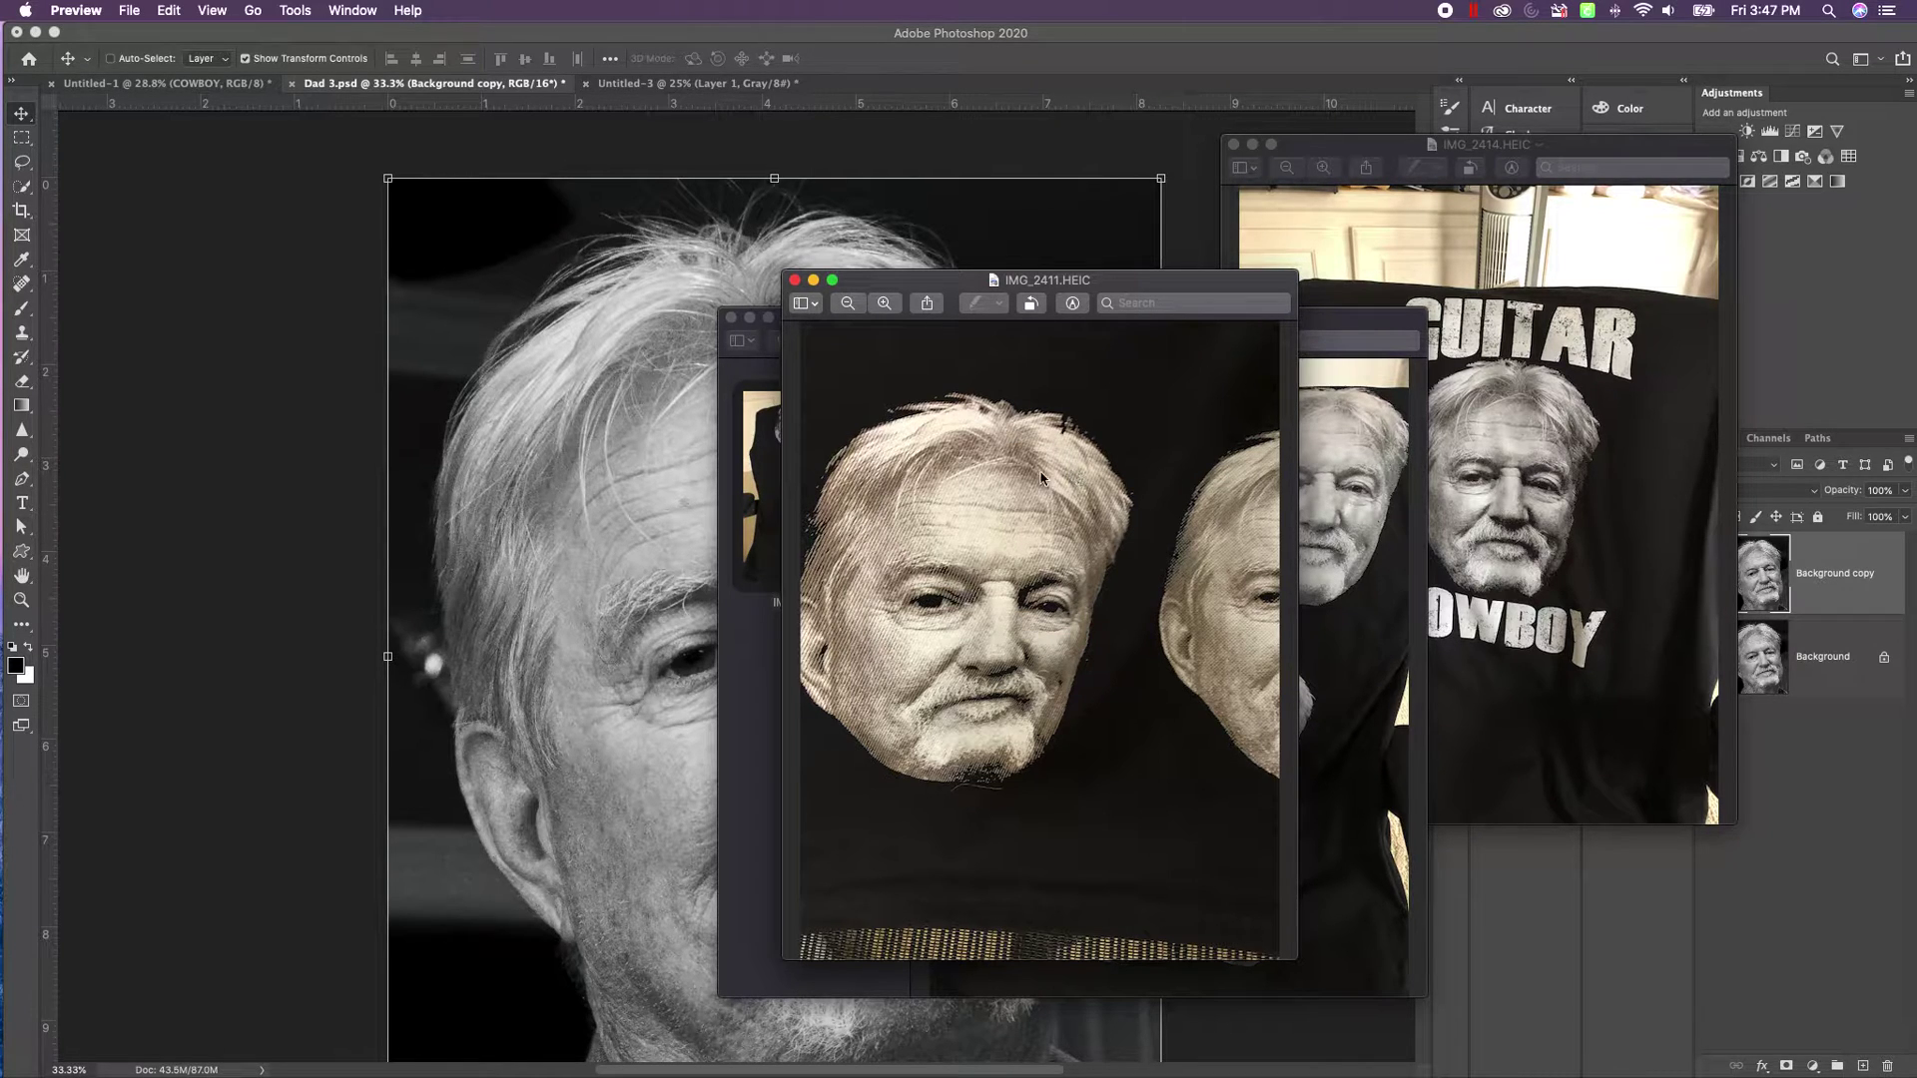
{"action": "left_click", "coordinate": [794, 281]}
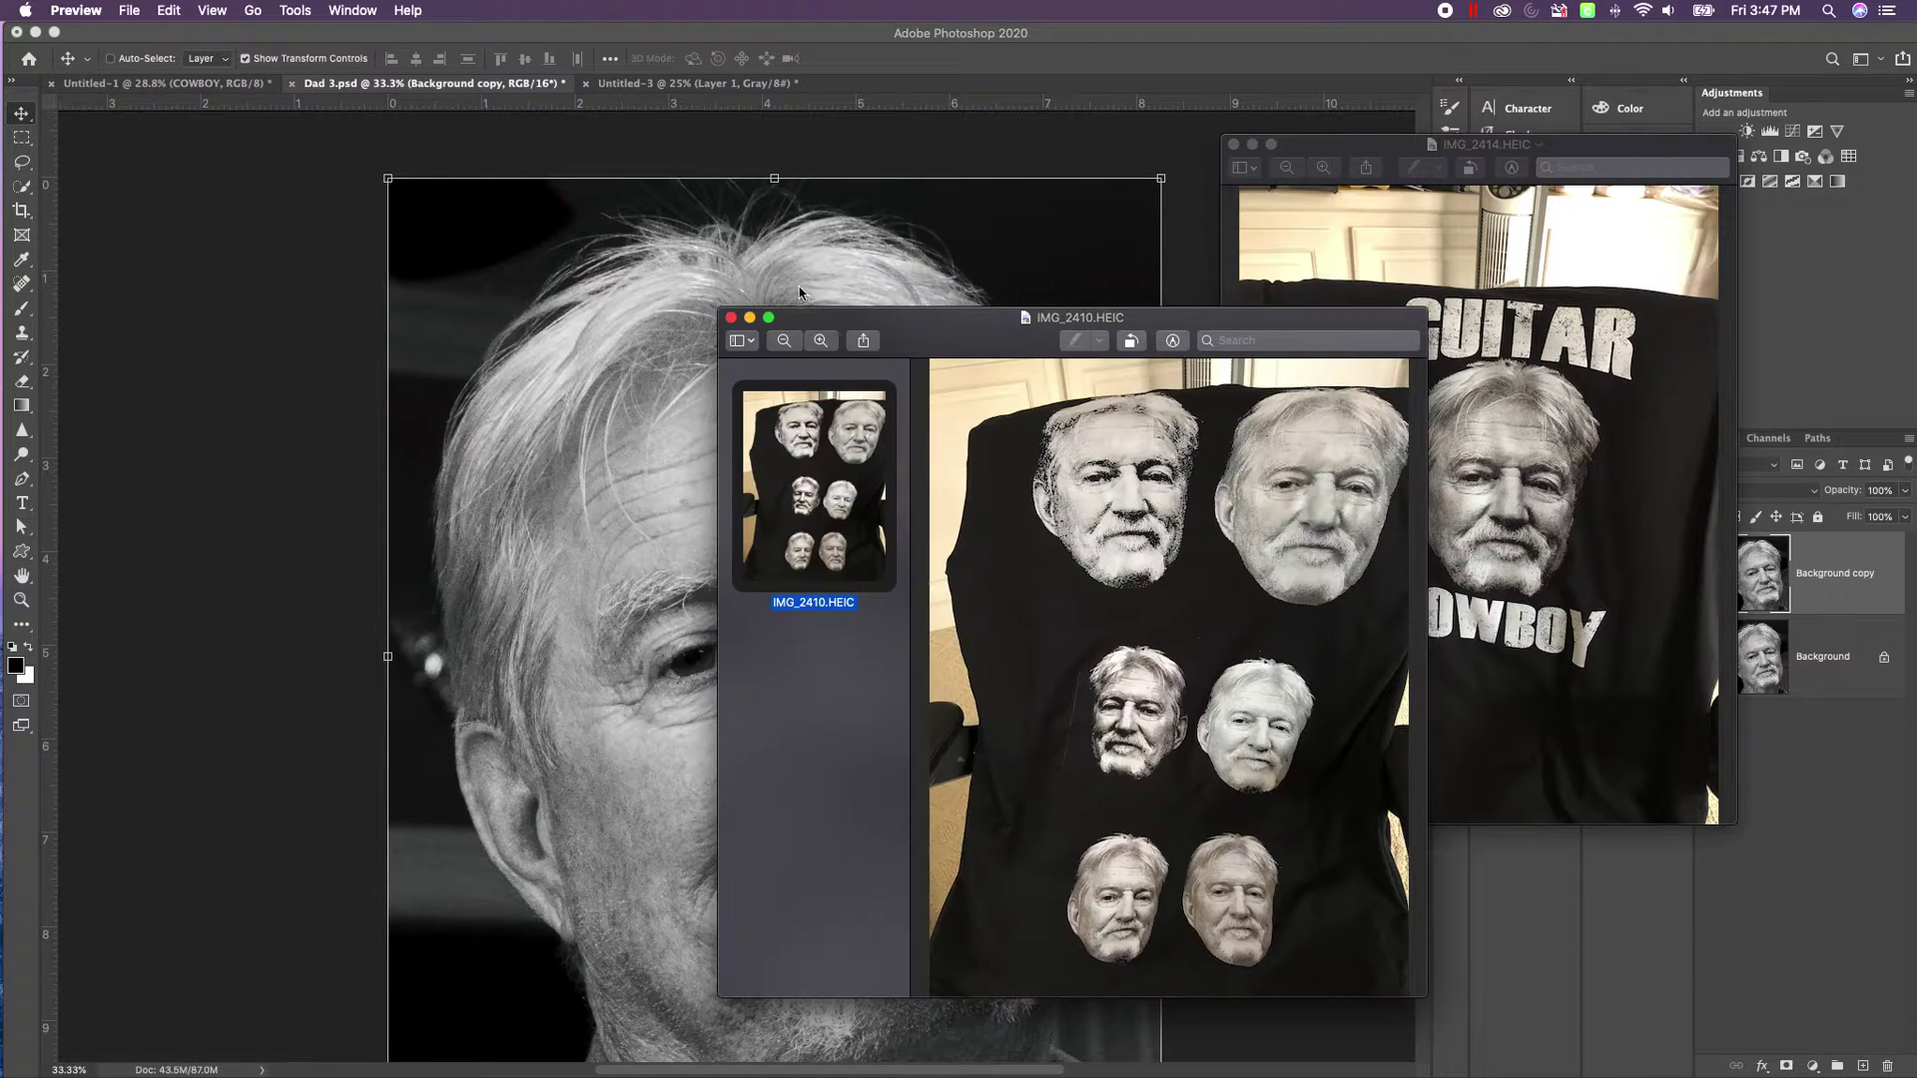
{"action": "left_click_drag", "start_coordinate": [985, 321], "coordinate": [913, 294]}
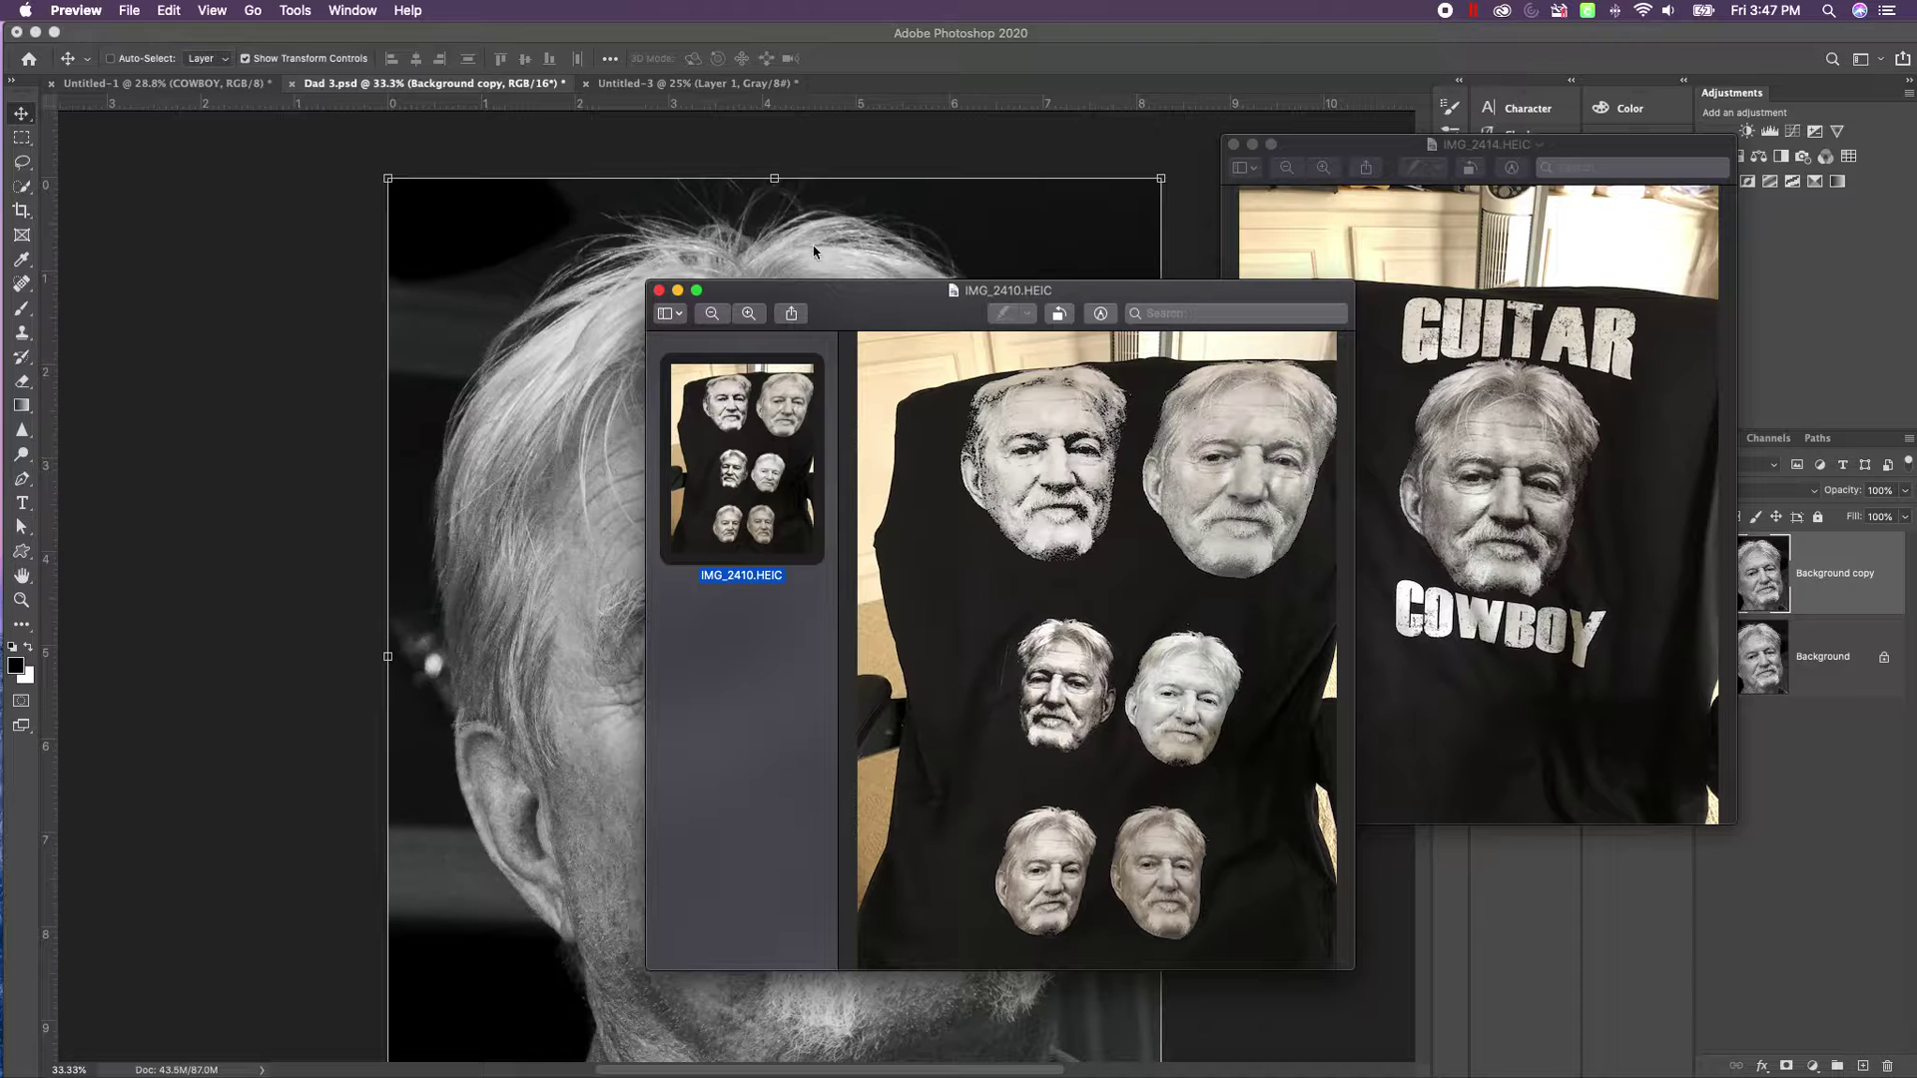
{"action": "left_click", "coordinate": [658, 290]}
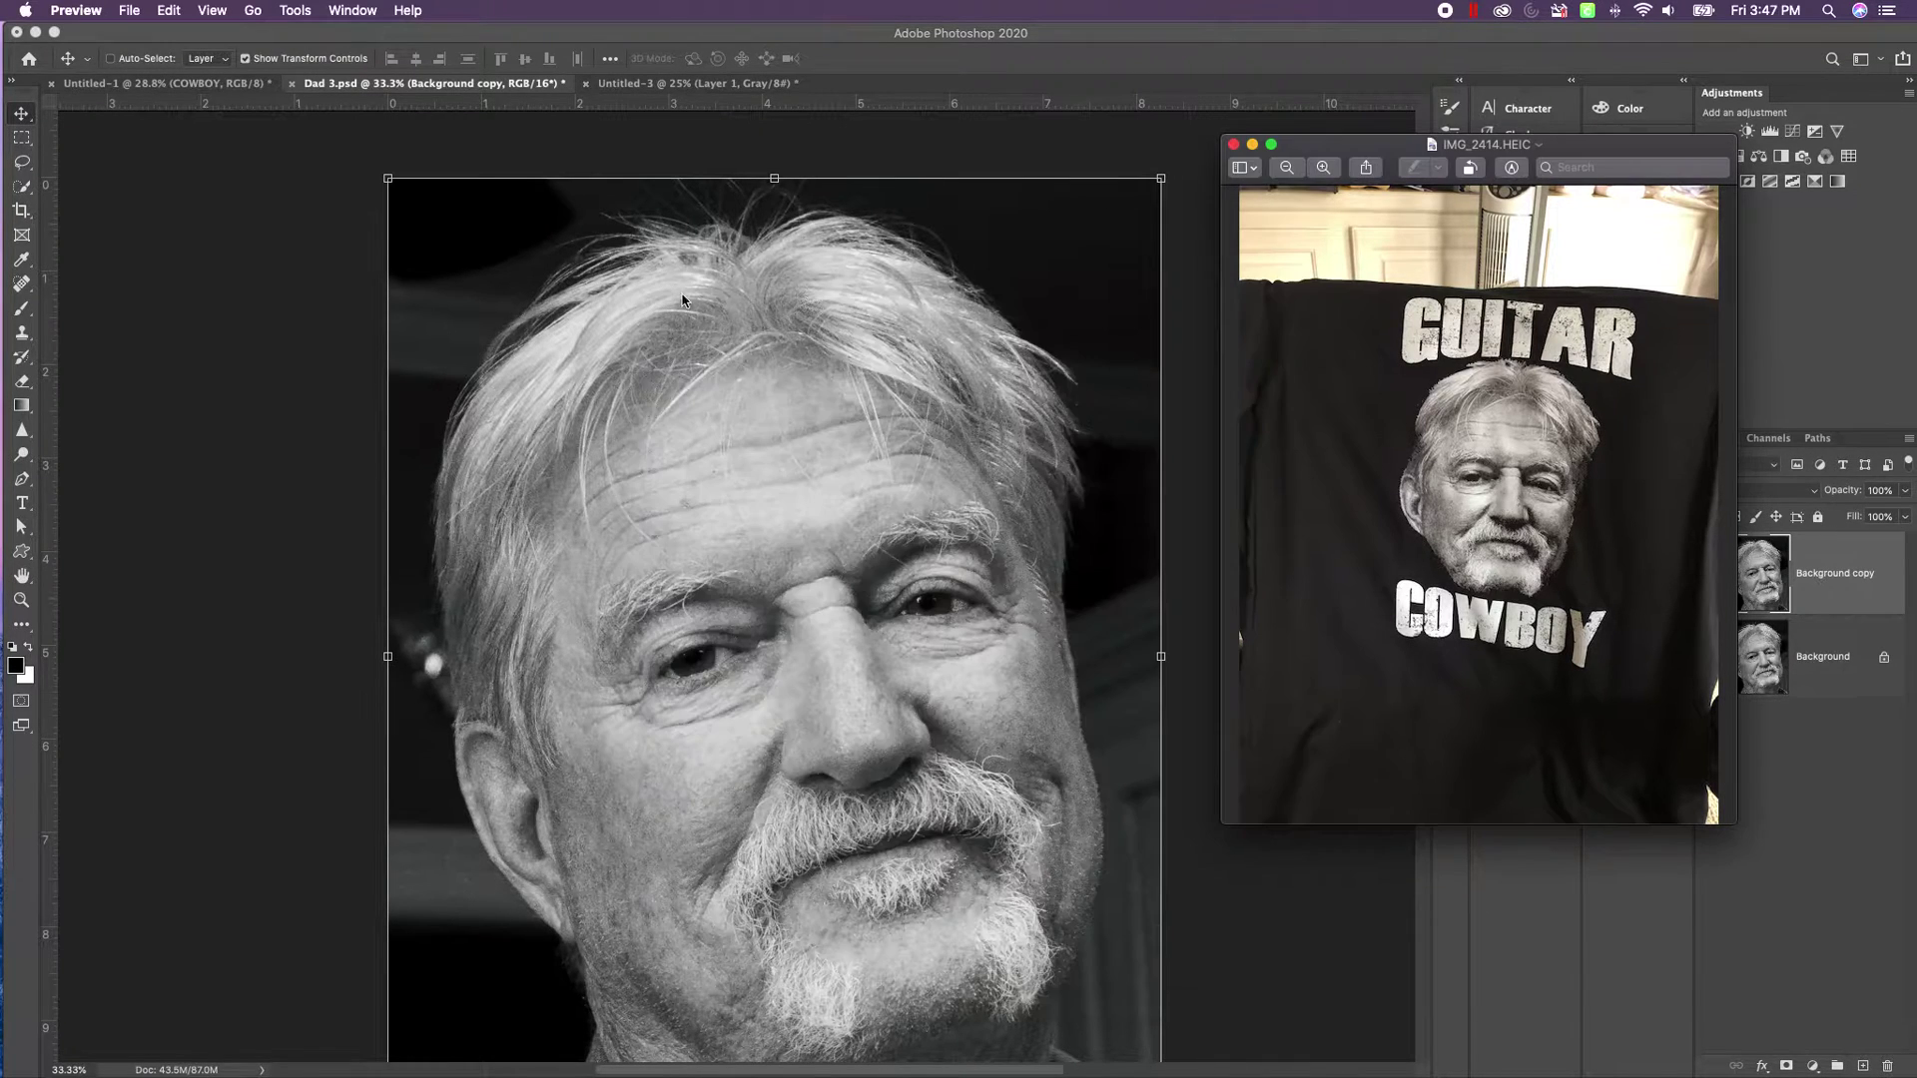
{"action": "left_click_drag", "start_coordinate": [1493, 135], "coordinate": [853, 263]}
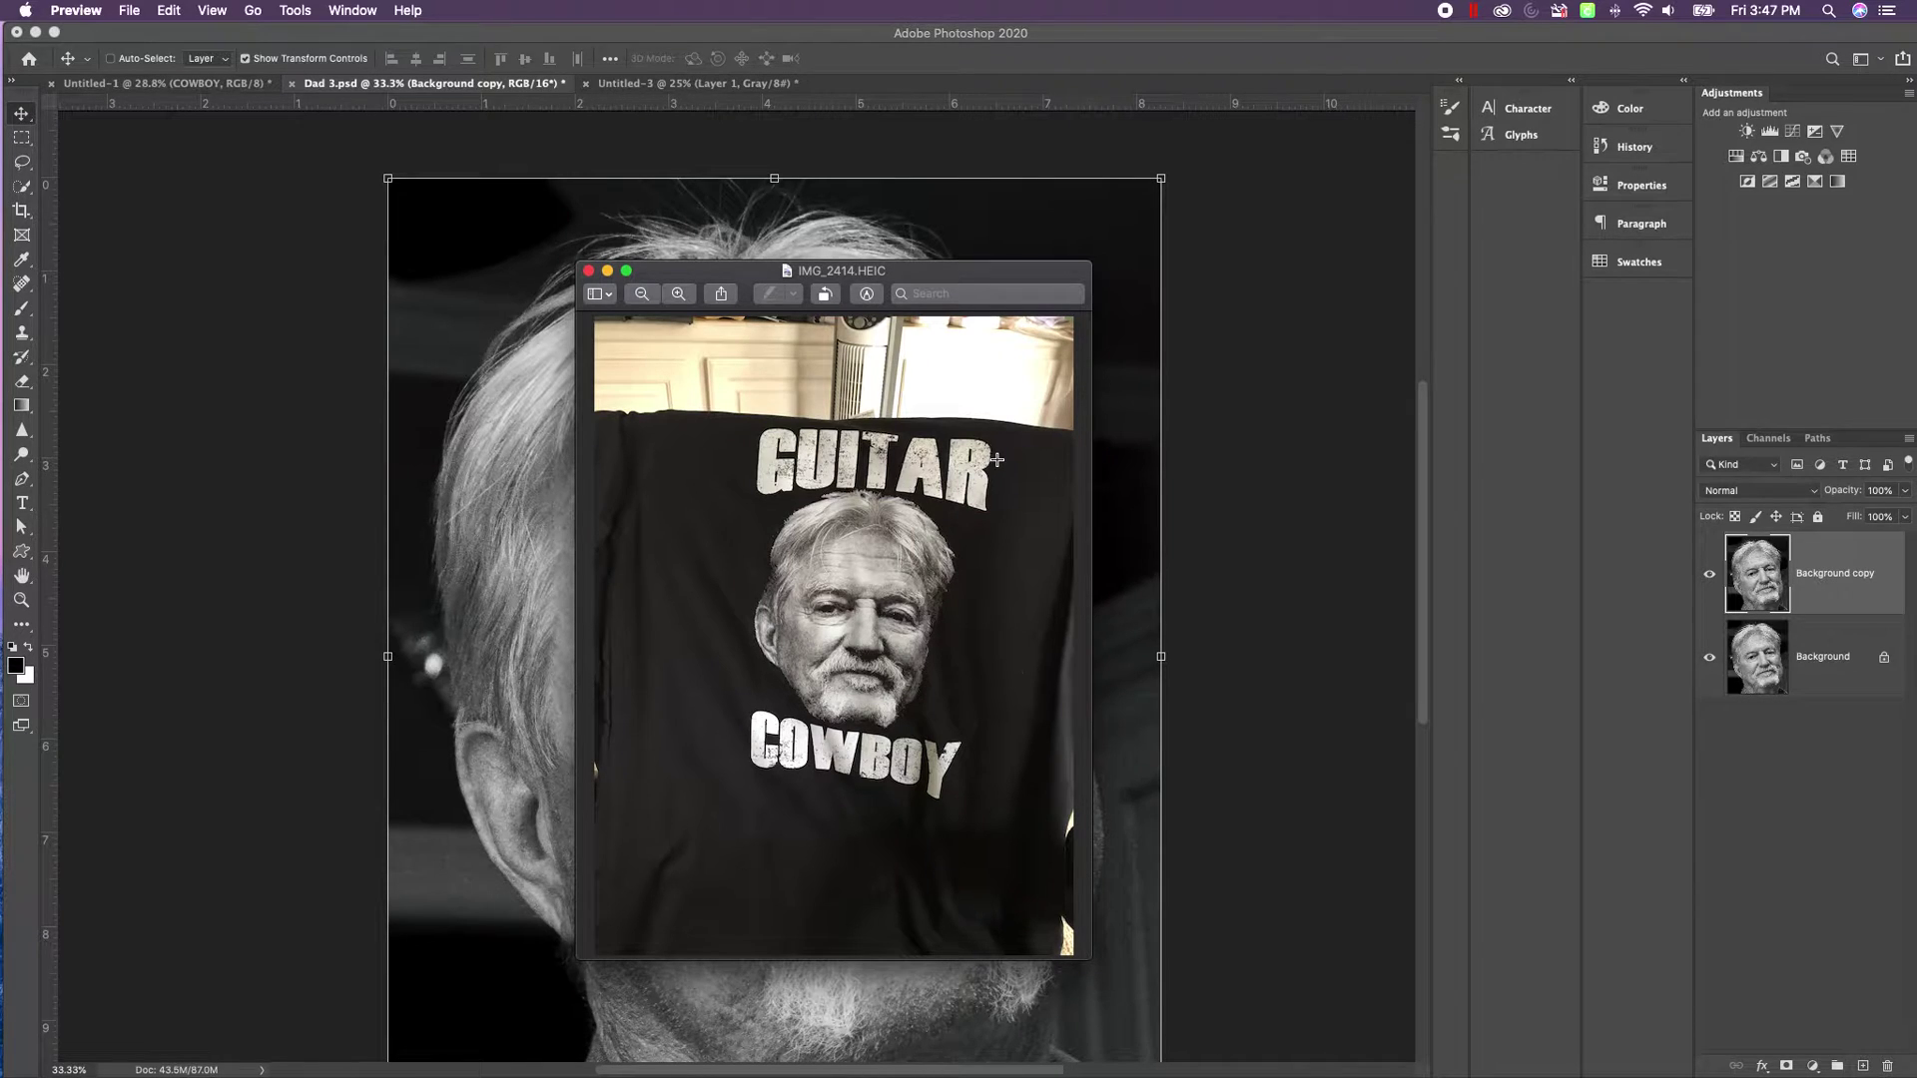
{"action": "left_click", "coordinate": [589, 271]}
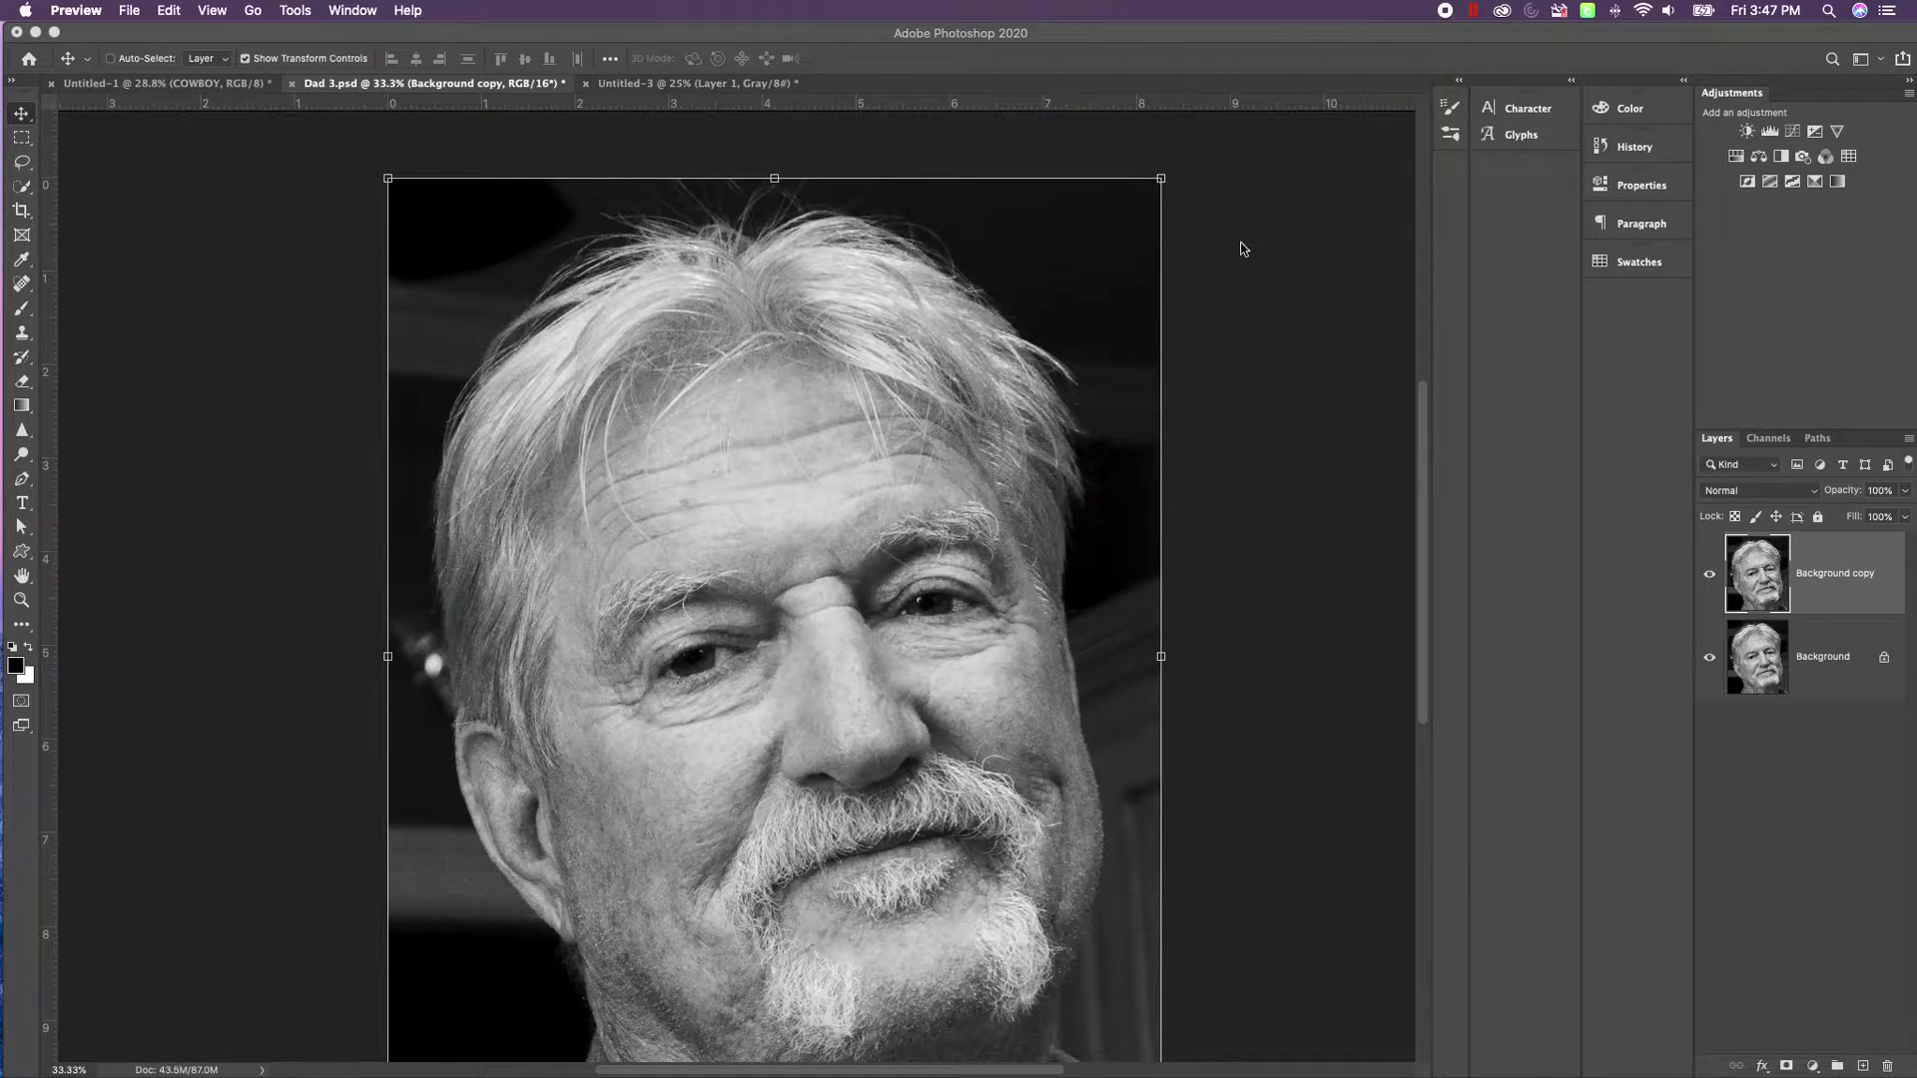
Hide the Background layer and rotate the Background copy portrait clockwise by 11.52° so the head sits upright.
{"action": "left_click", "coordinate": [1828, 586]}
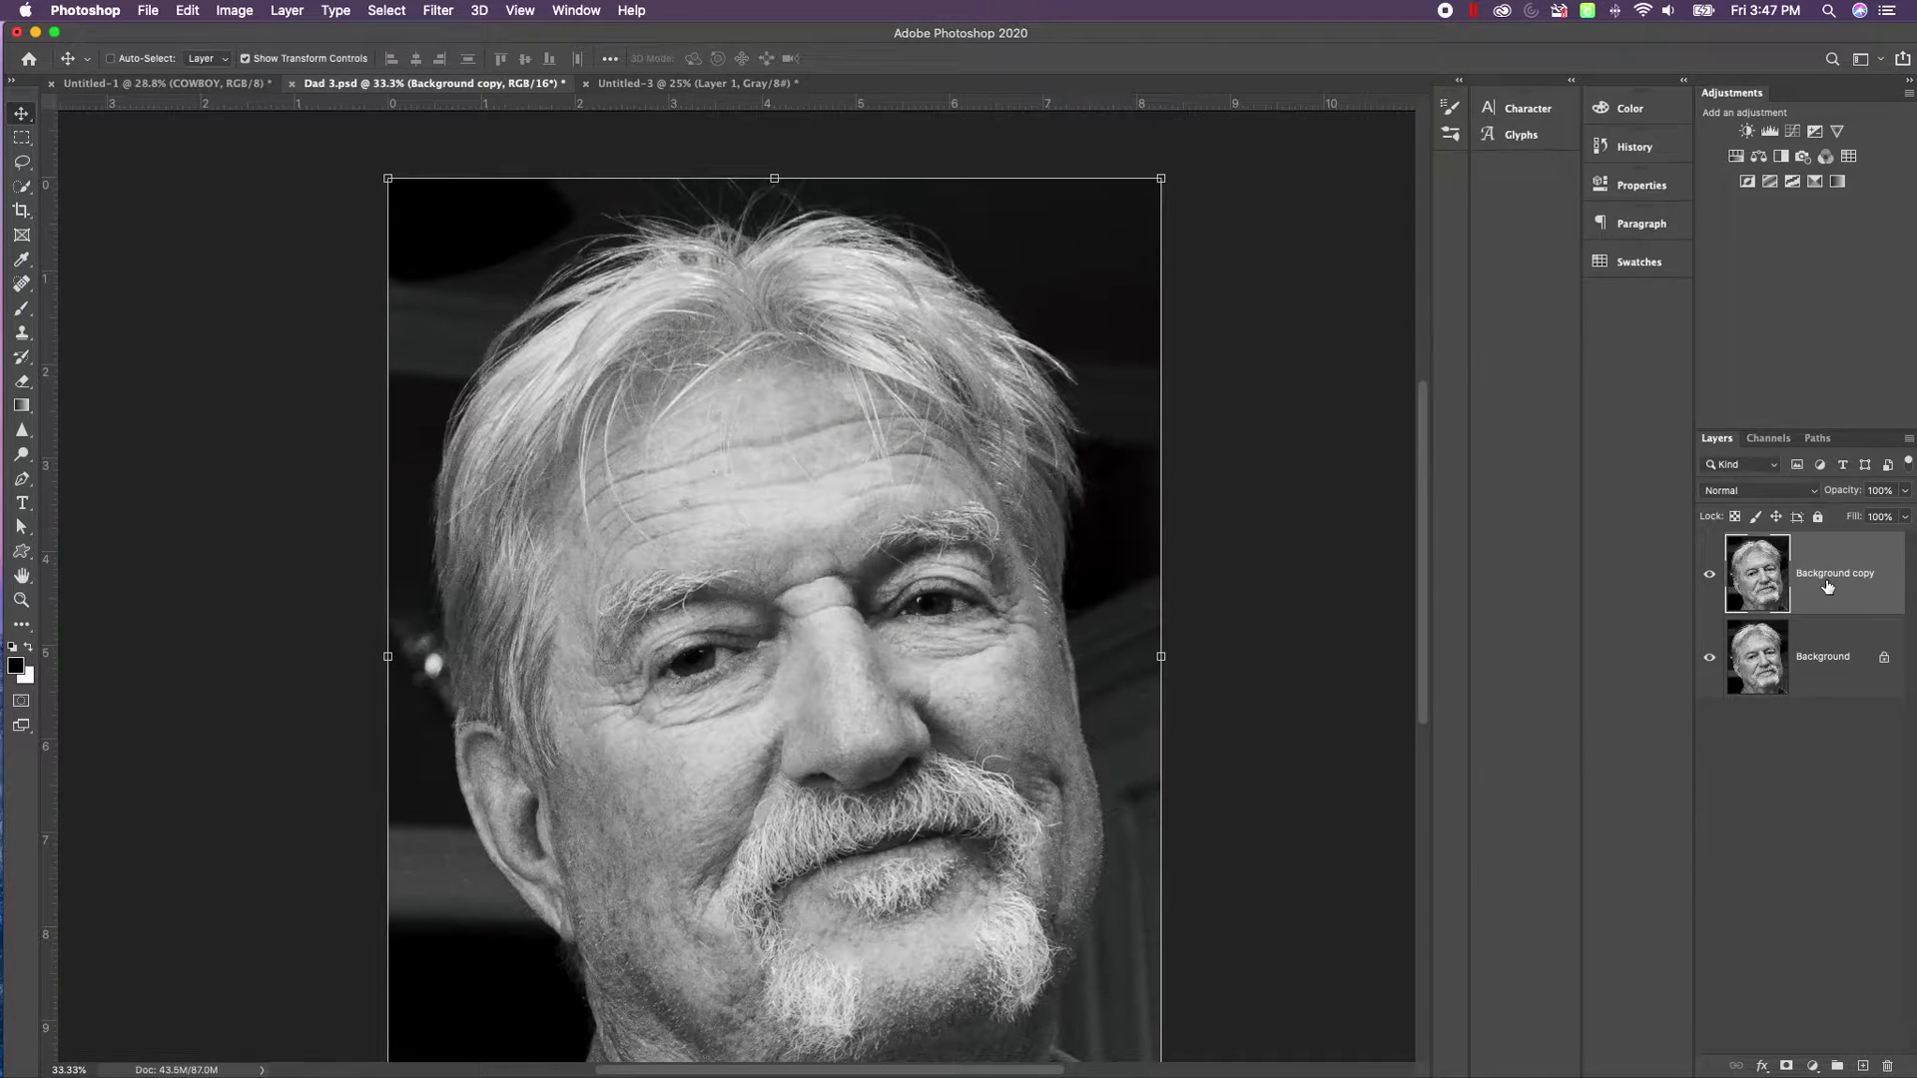
{"action": "left_click", "coordinate": [1709, 659]}
{"action": "scroll", "coordinate": [1231, 678], "scroll_direction": "down", "scroll_amount": 4}
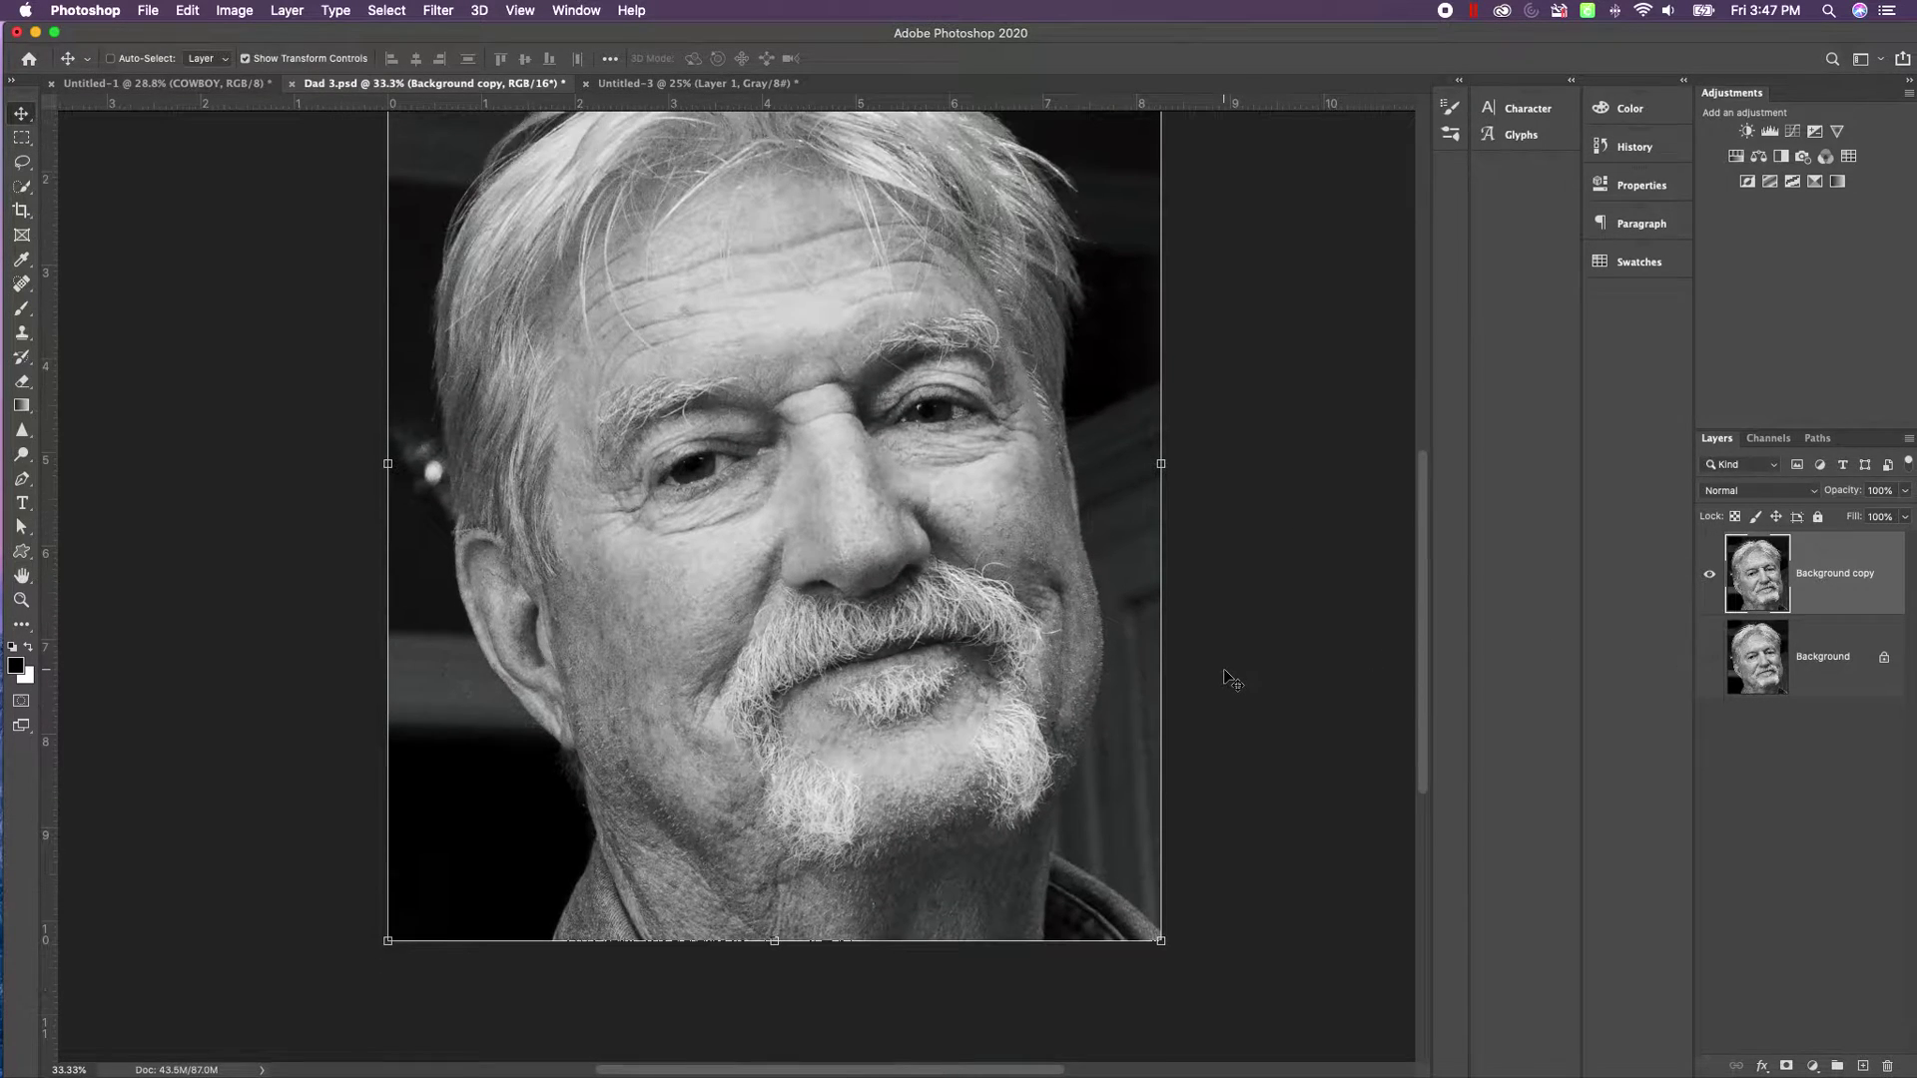
{"action": "scroll", "coordinate": [1231, 679], "scroll_direction": "up", "scroll_amount": 1}
{"action": "scroll", "coordinate": [1231, 679], "scroll_direction": "up", "scroll_amount": 1}
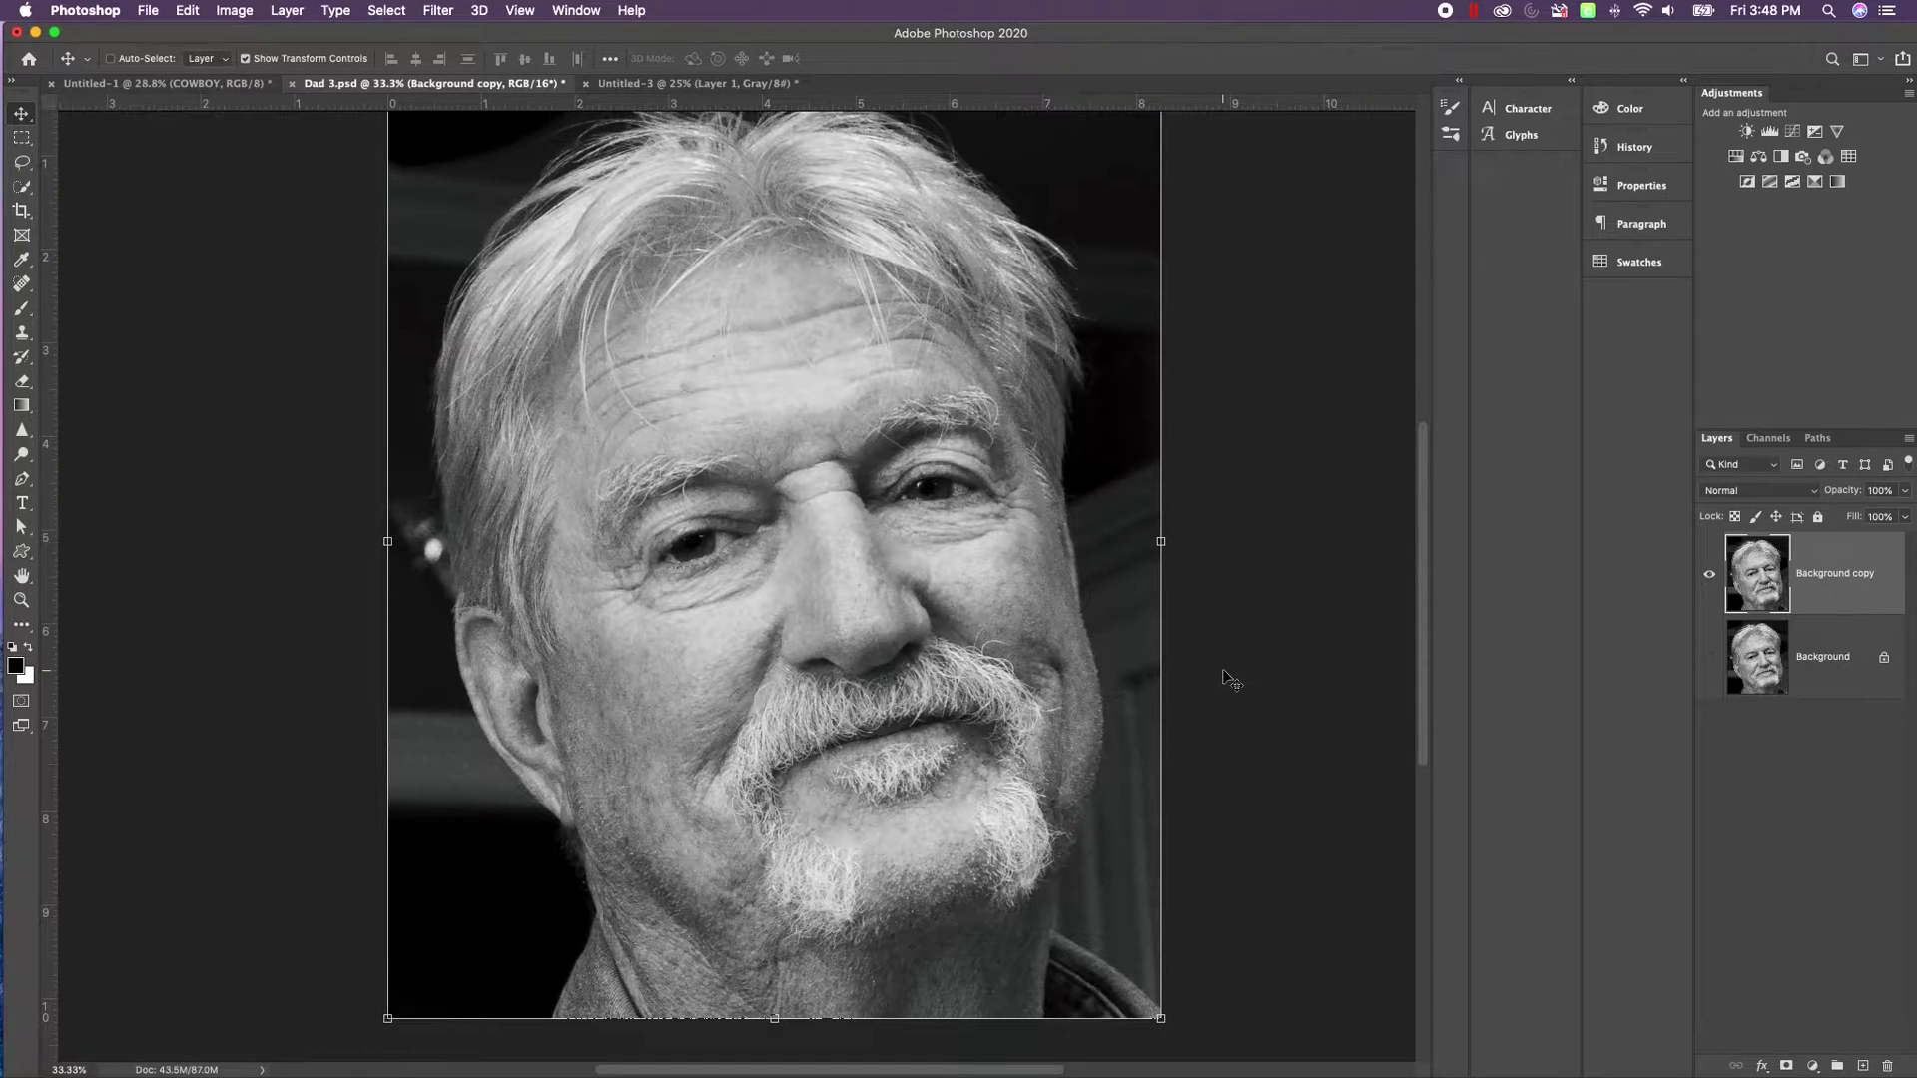
{"action": "scroll", "coordinate": [1230, 679], "scroll_direction": "up", "scroll_amount": 3}
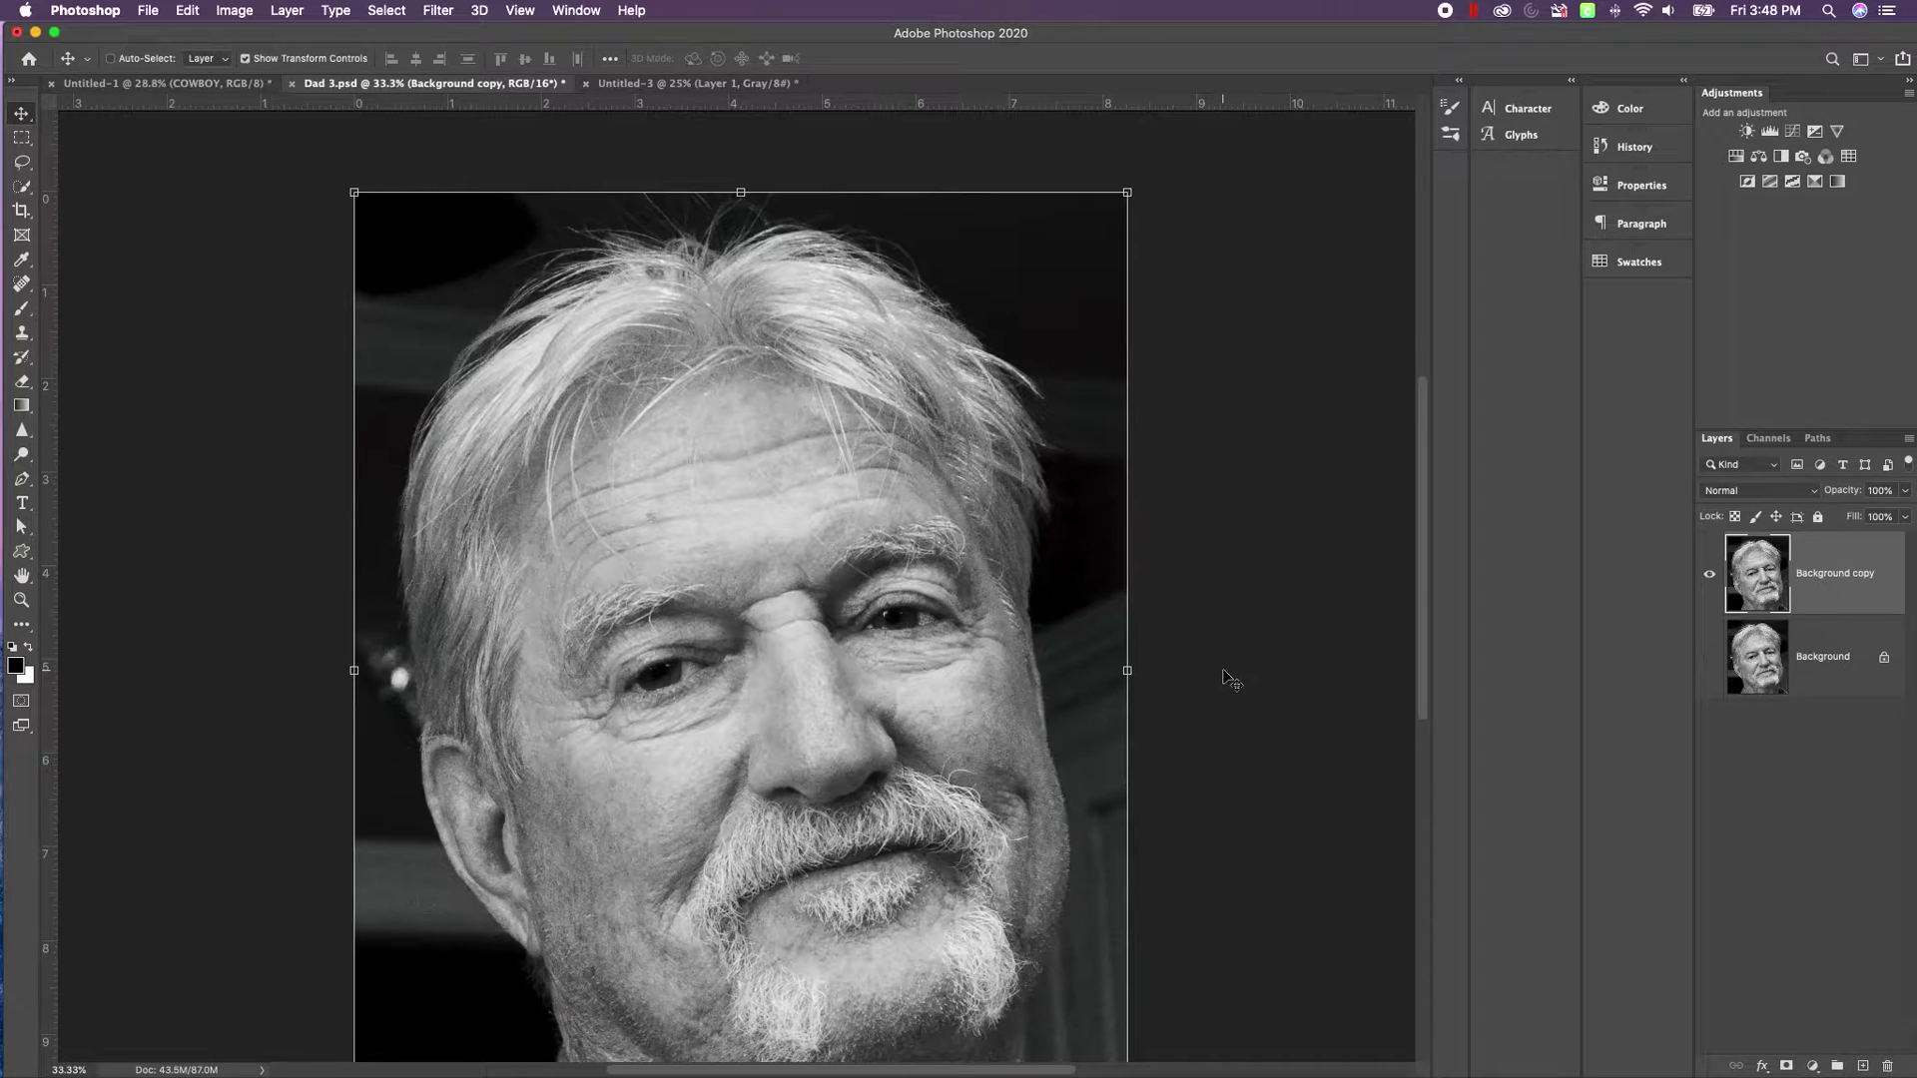
{"action": "left_click", "coordinate": [1129, 190]}
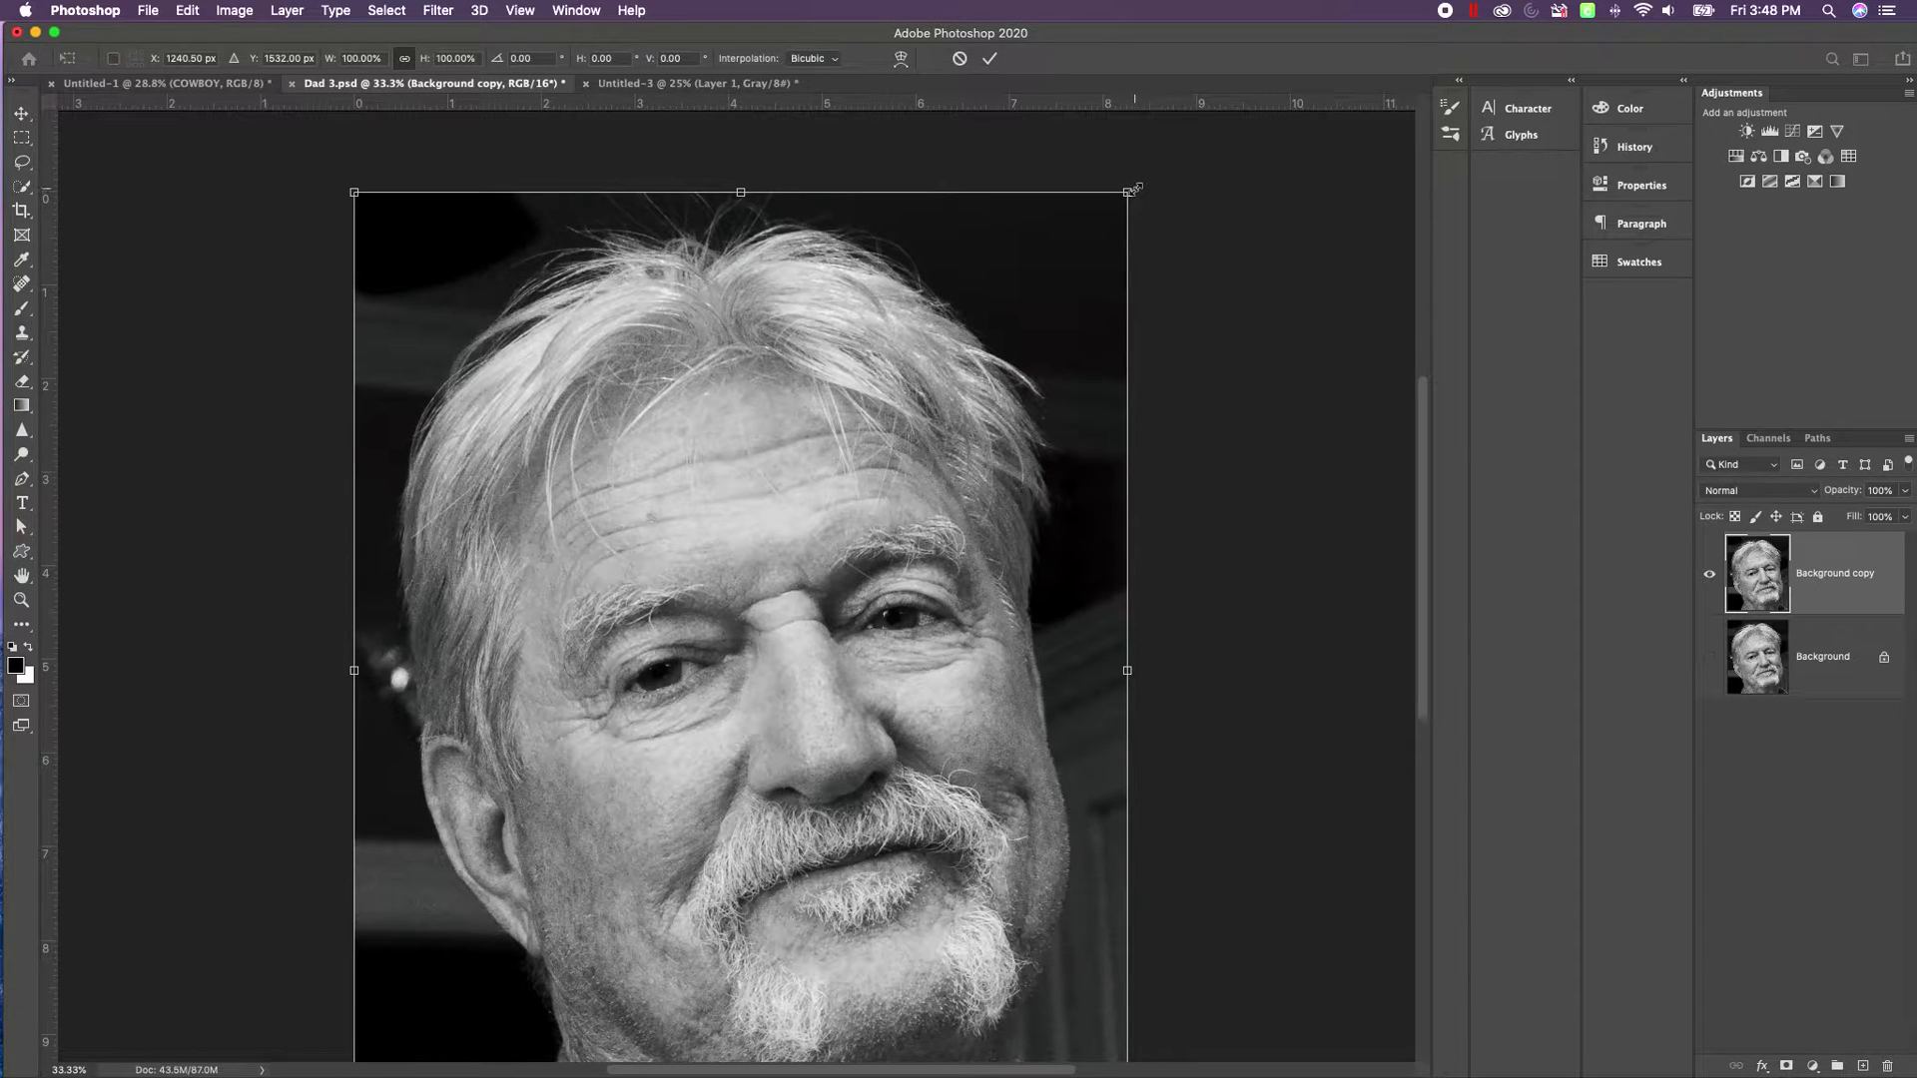
{"action": "left_click_drag", "start_coordinate": [1150, 188], "coordinate": [1209, 317]}
{"action": "scroll", "coordinate": [1289, 451], "scroll_direction": "down", "scroll_amount": 2}
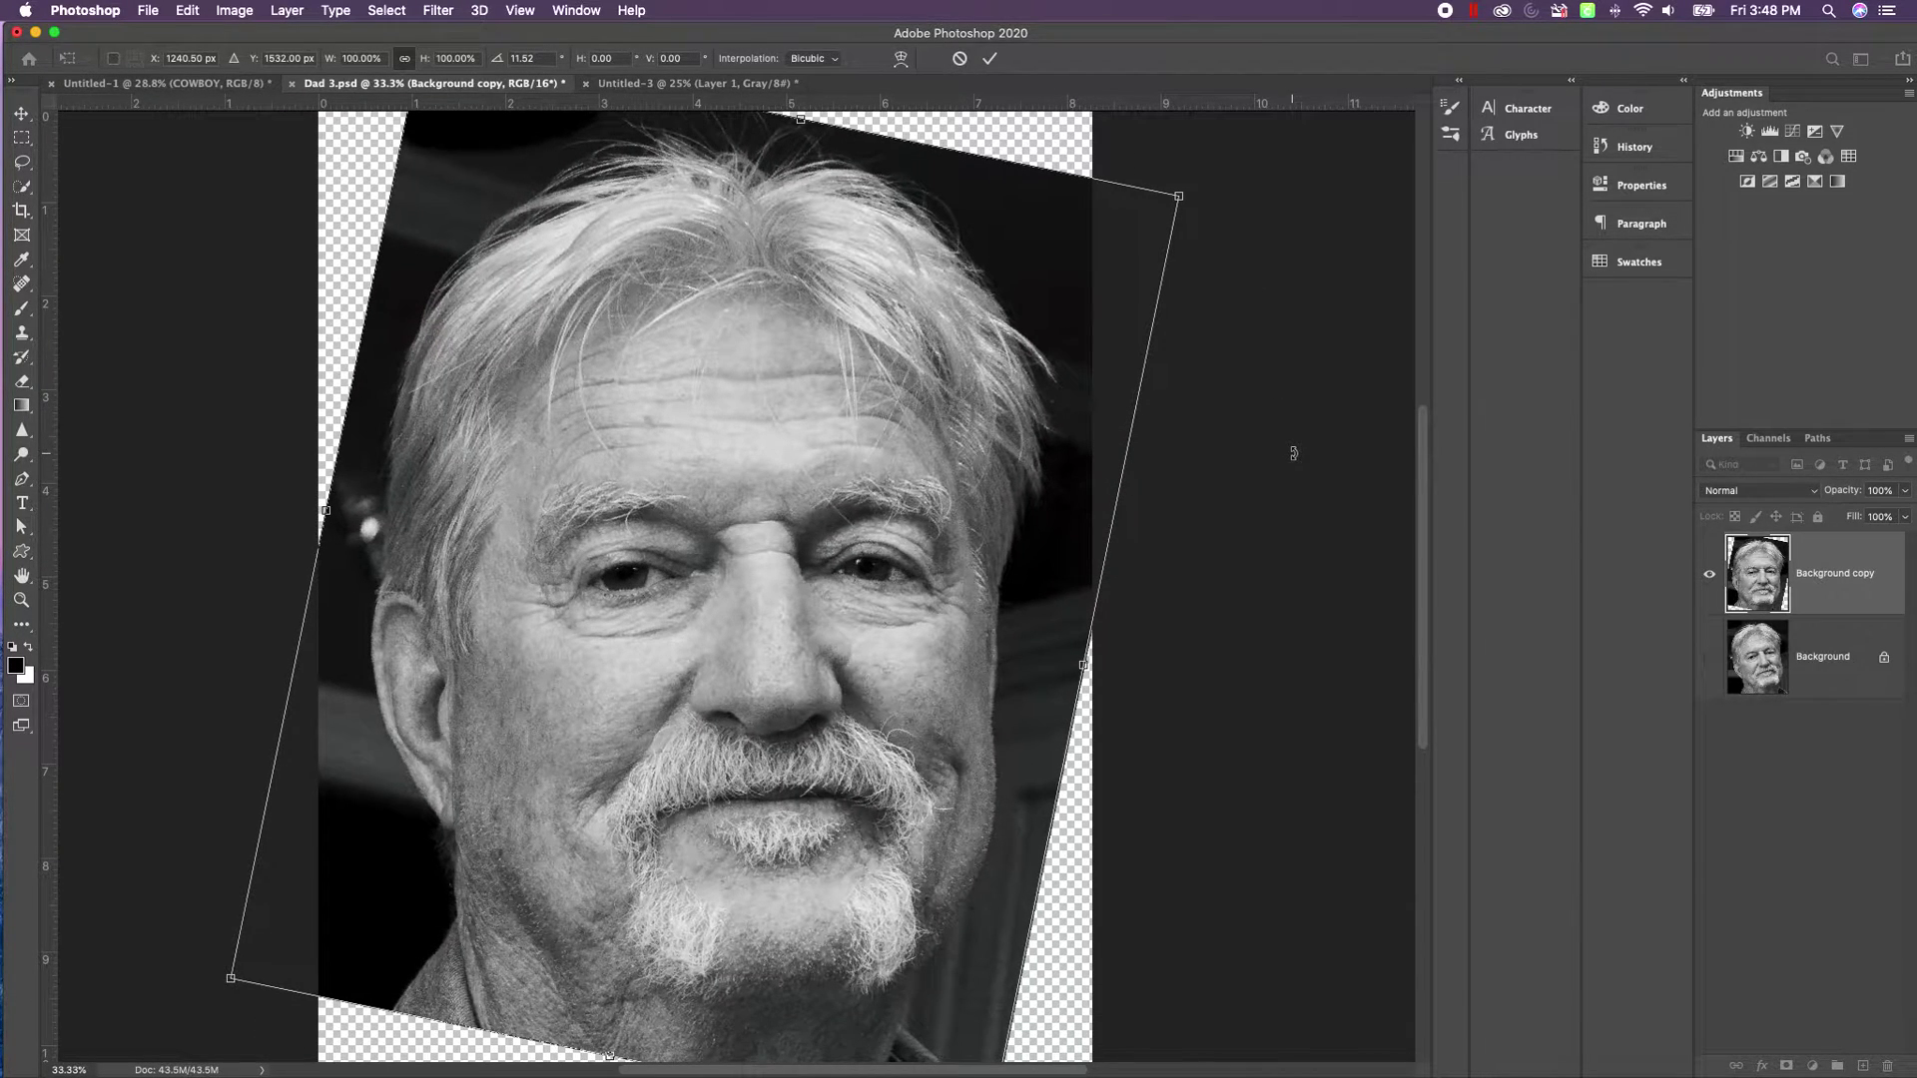
{"action": "key", "text": "Return"}
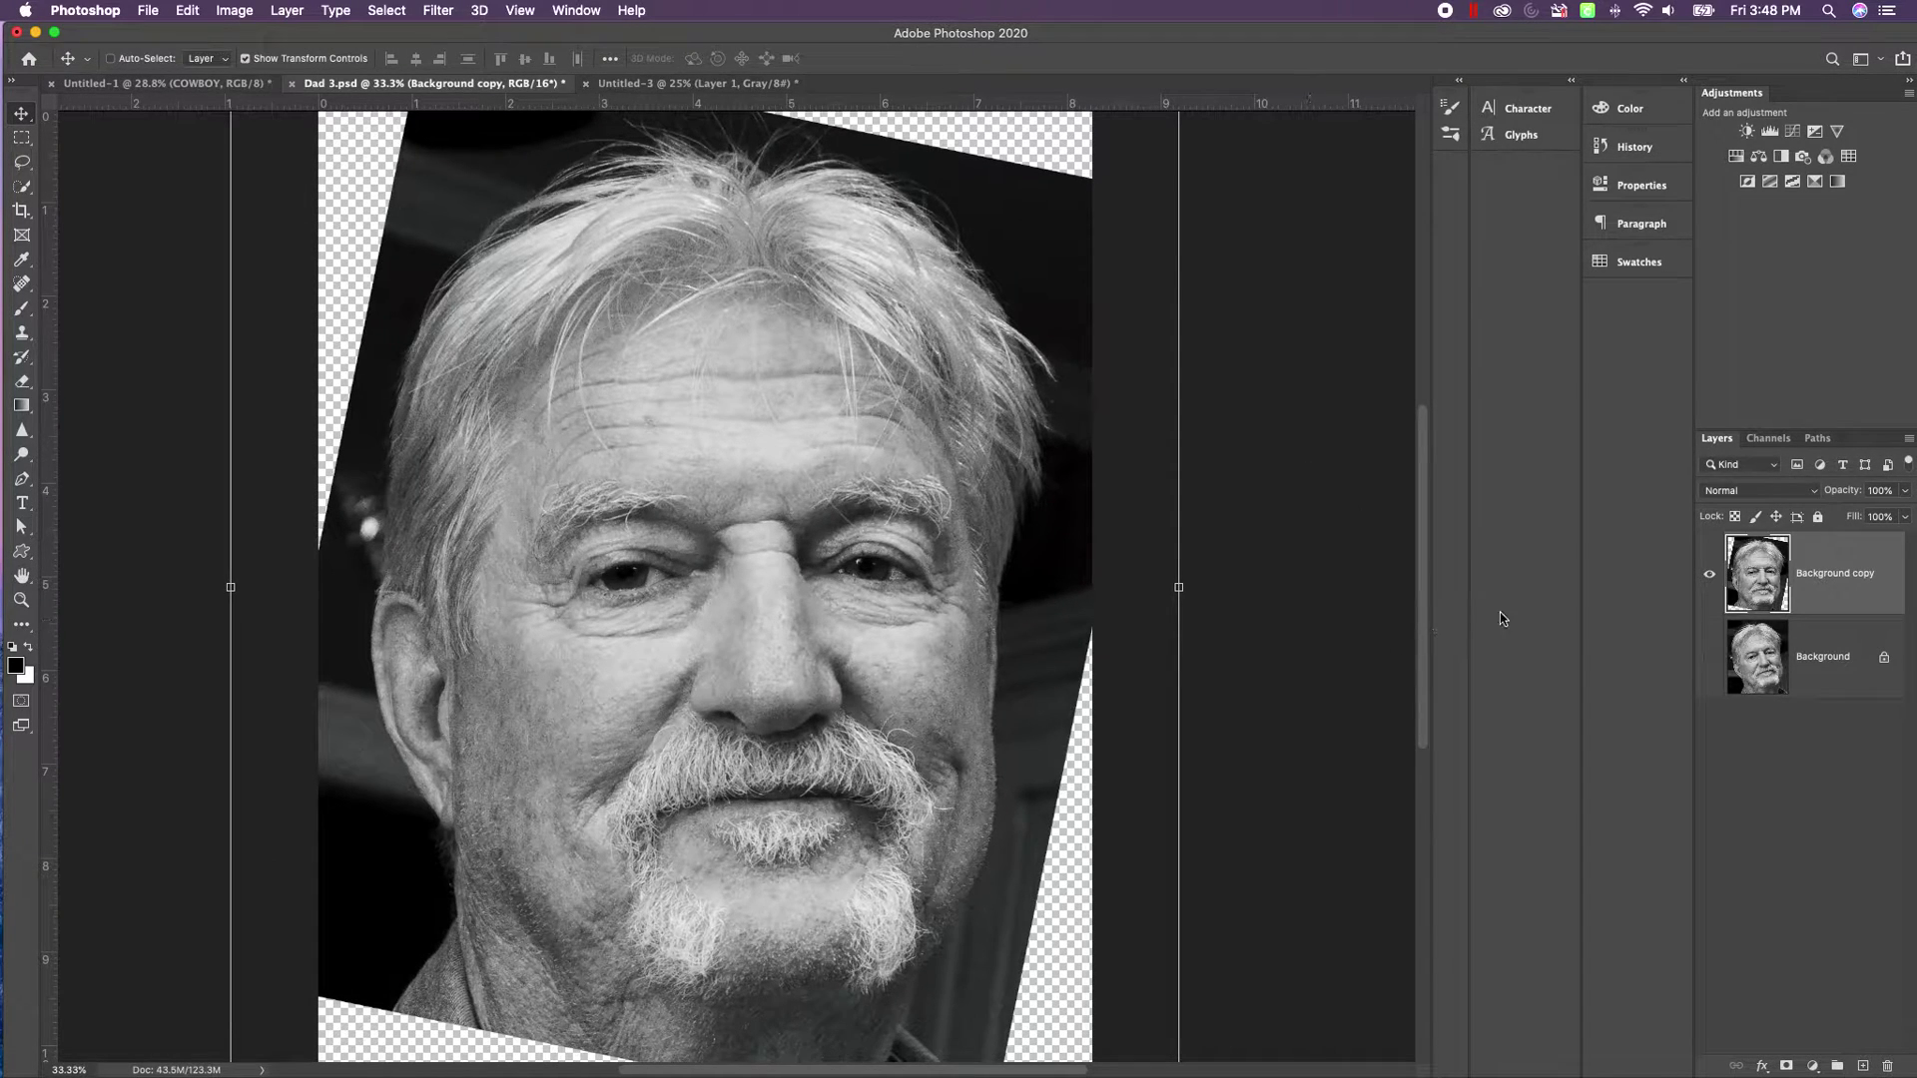
Add a new layer directly above Background and fill it with black at 100% opacity in Normal mode.
{"action": "left_click", "coordinate": [1842, 657]}
{"action": "left_click", "coordinate": [1860, 1065]}
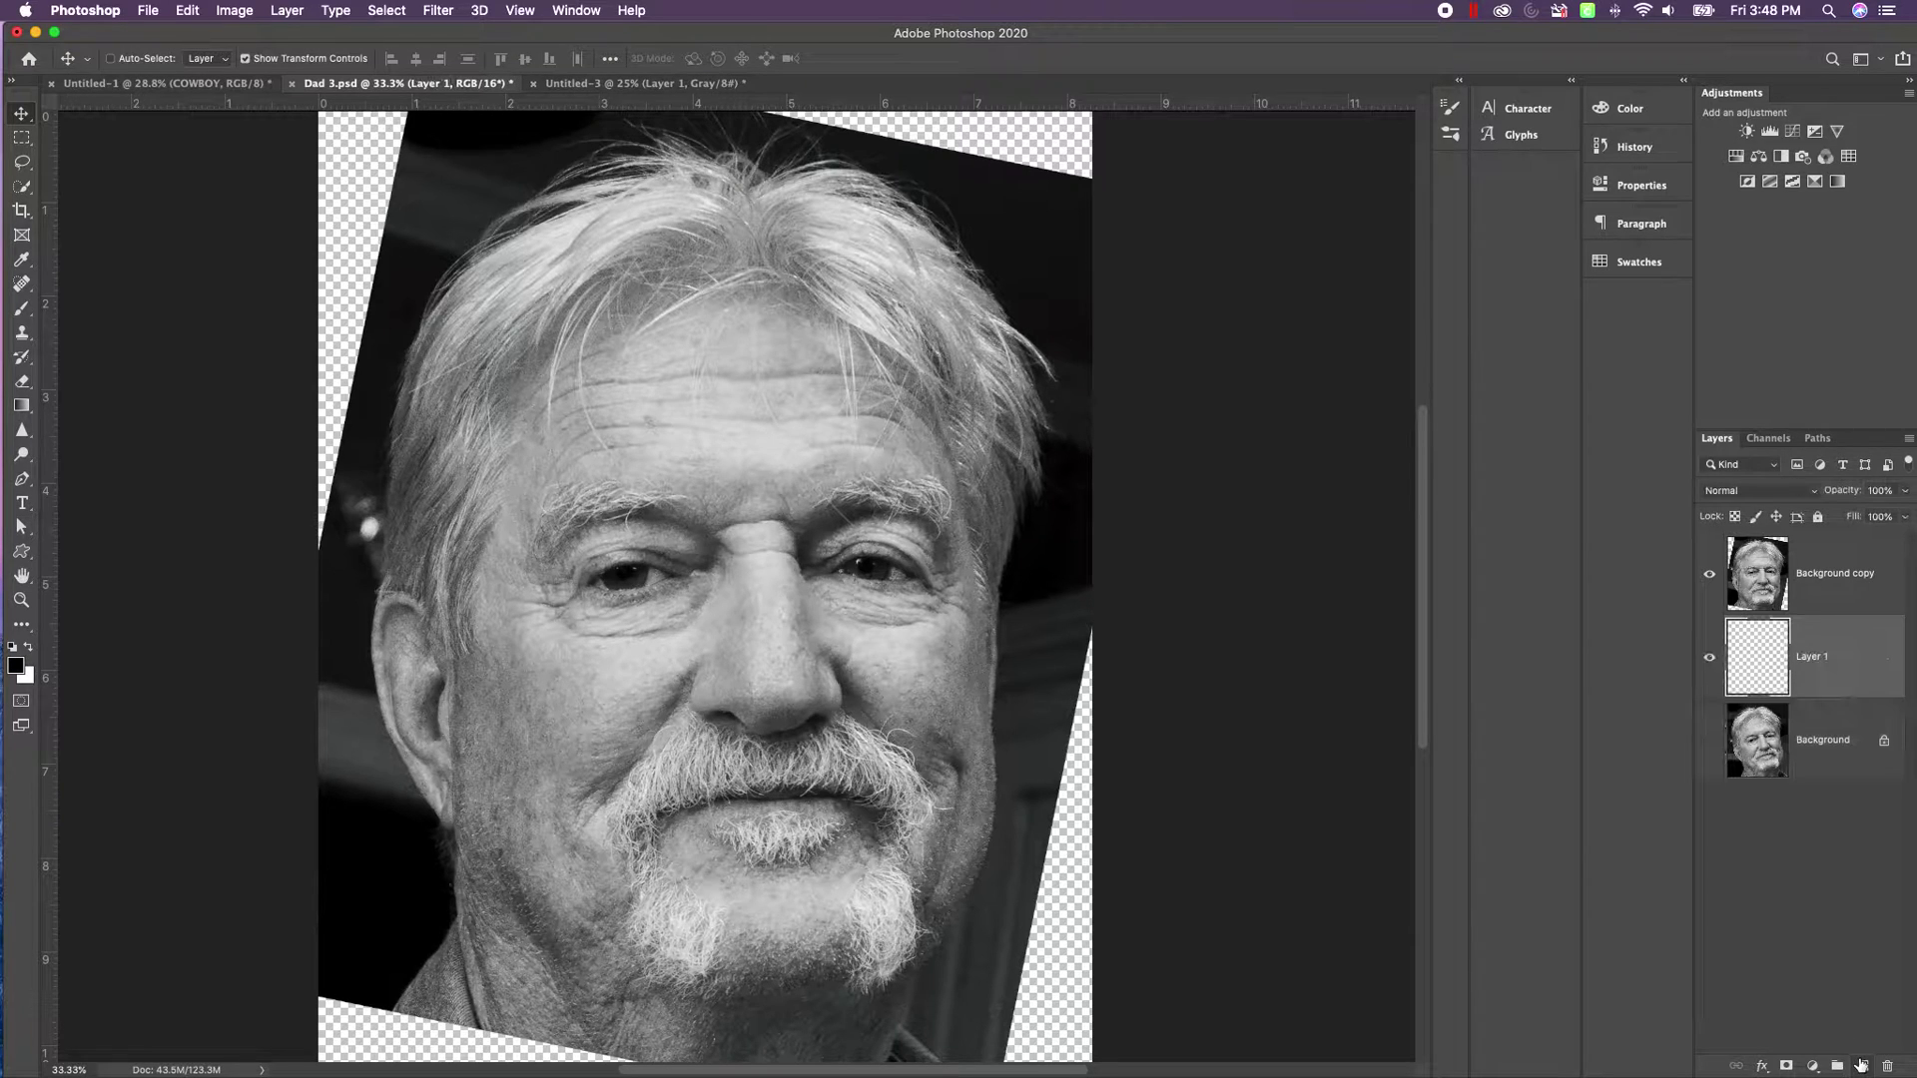
{"action": "left_click", "coordinate": [188, 11]}
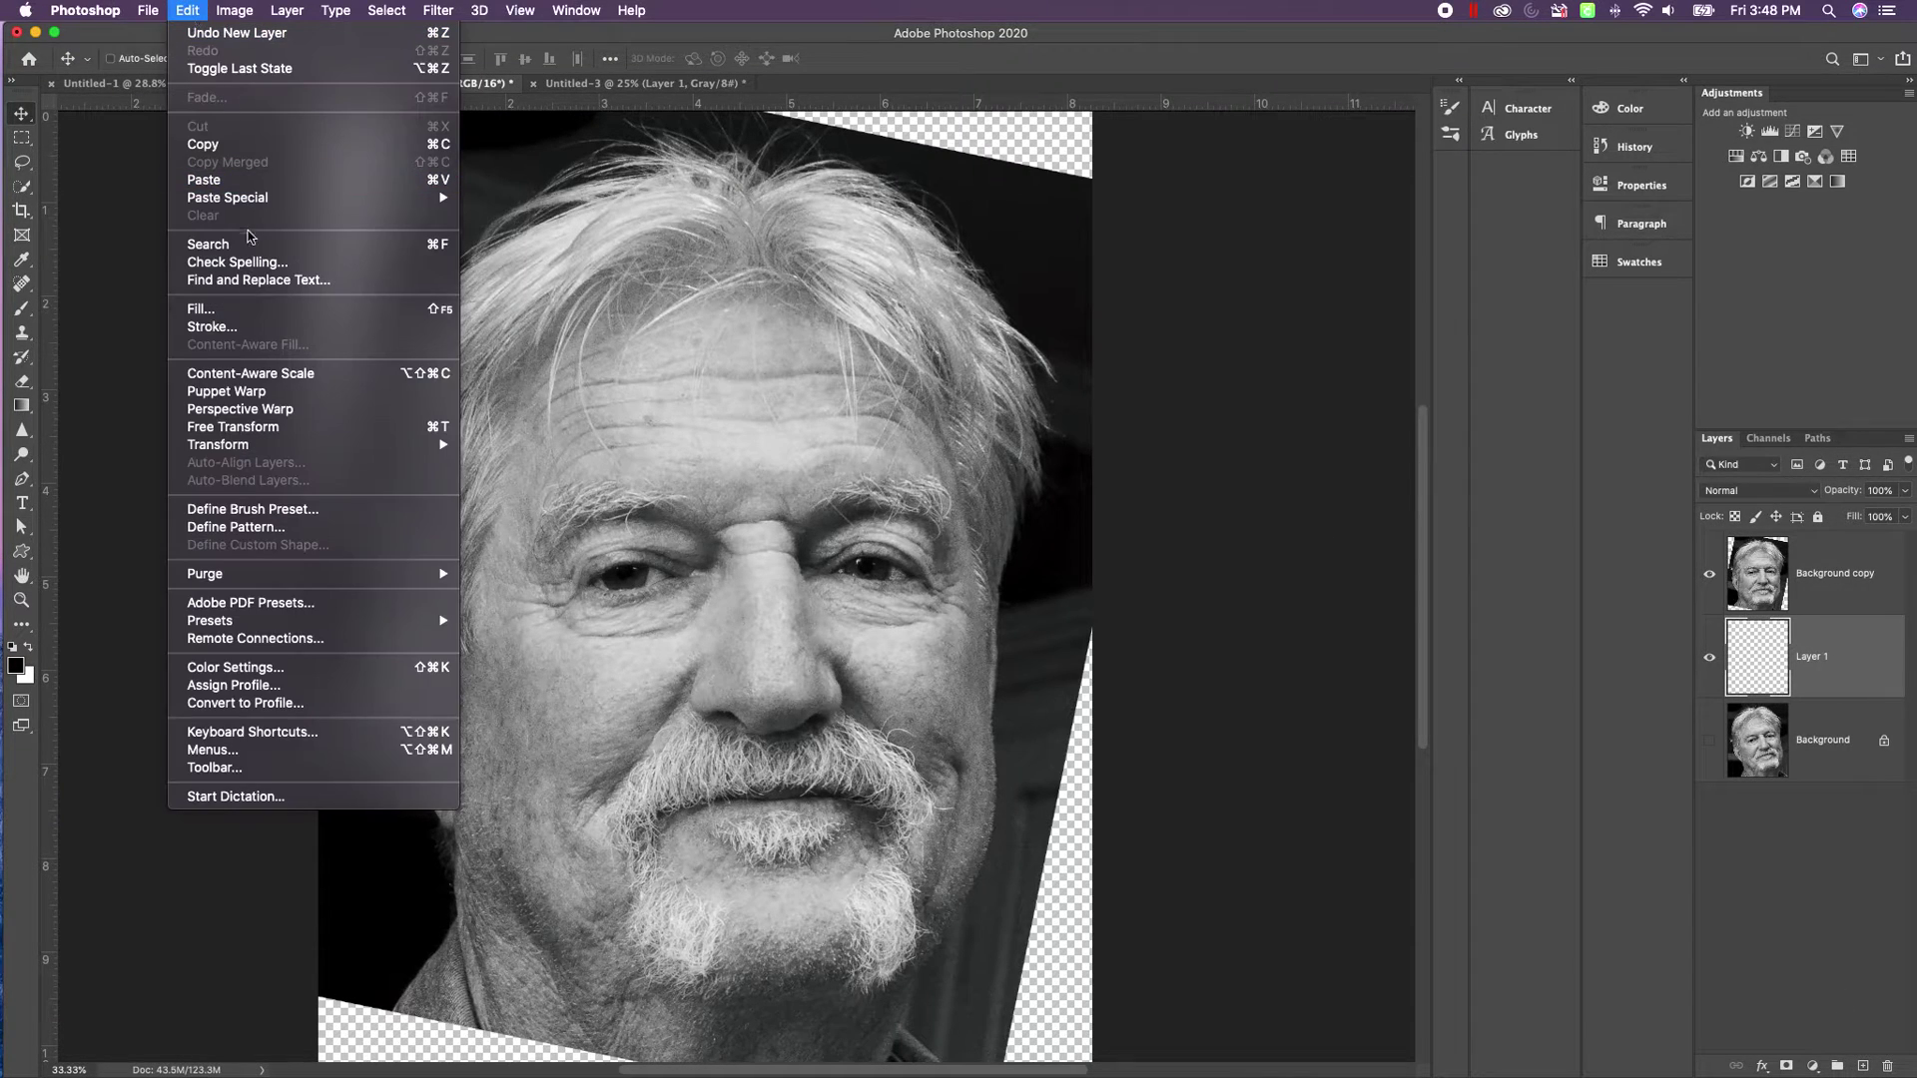
{"action": "left_click", "coordinate": [255, 308]}
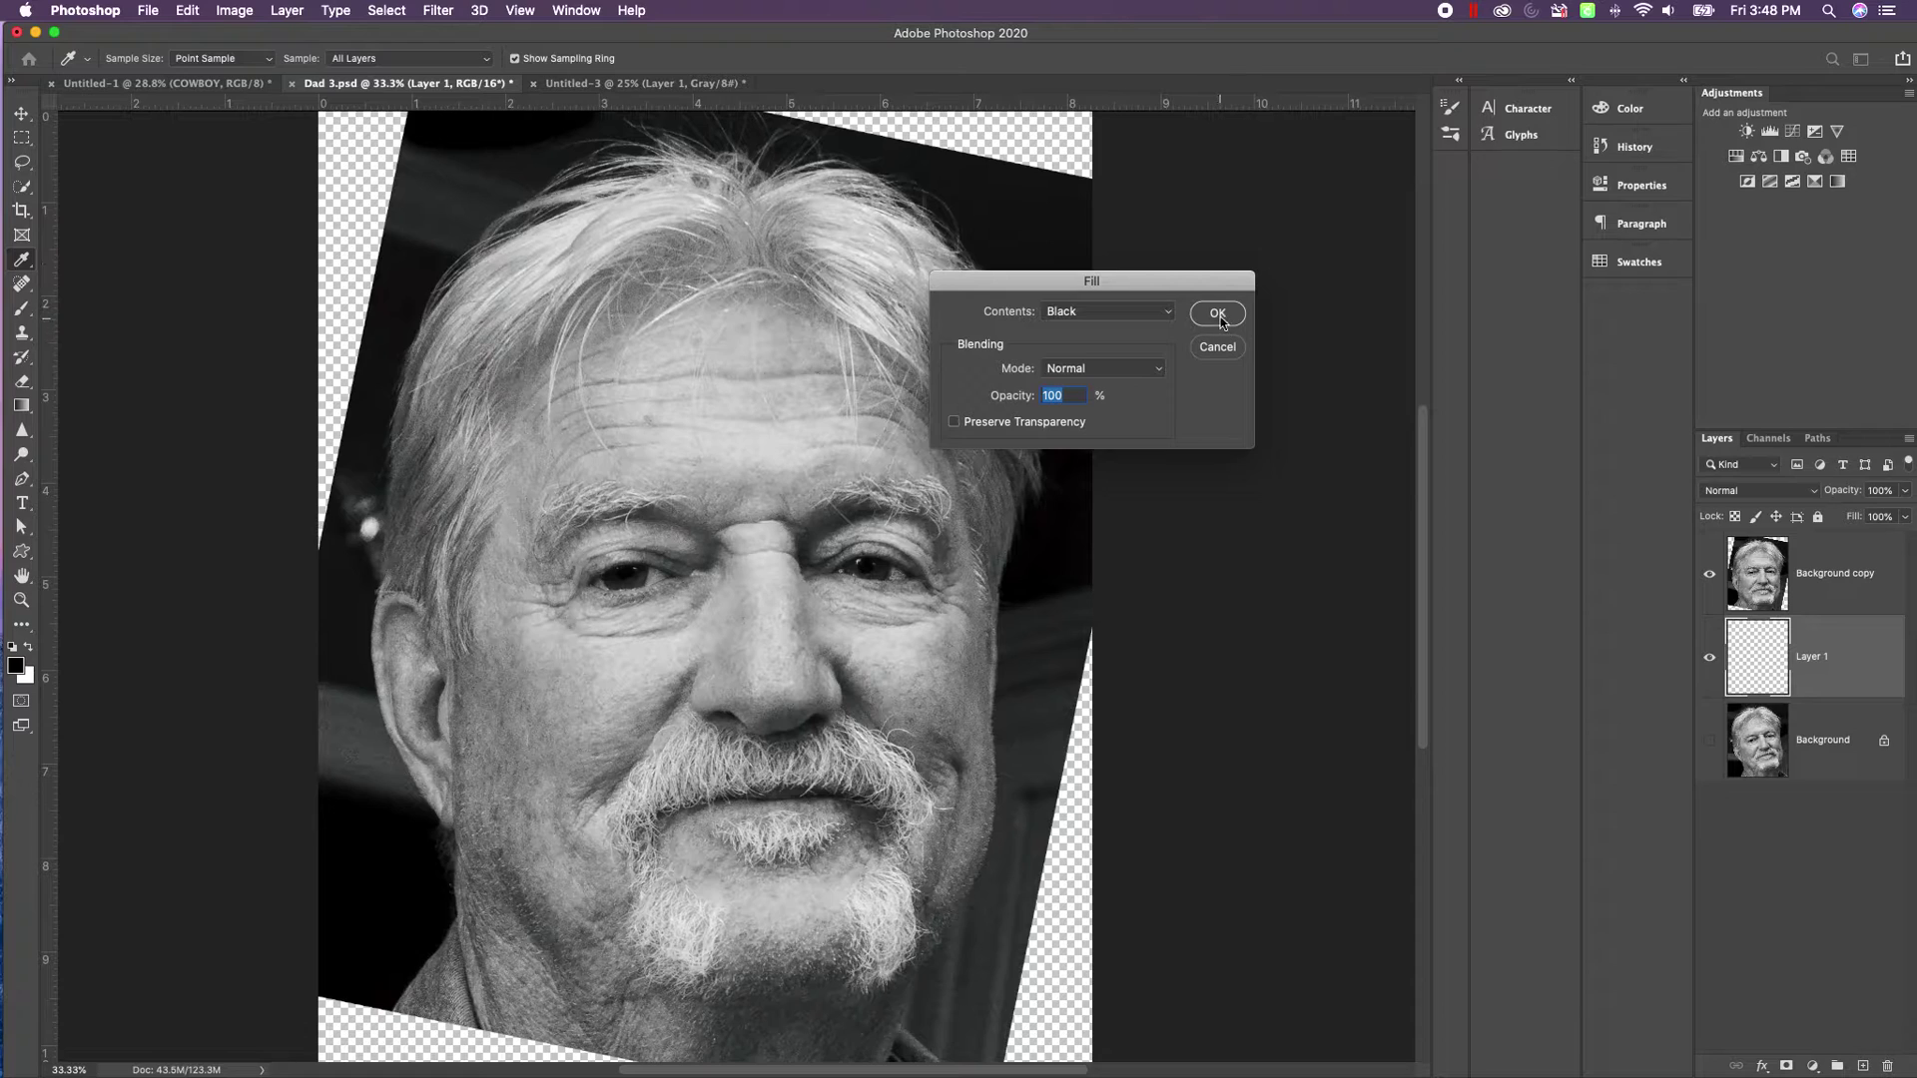
{"action": "left_click", "coordinate": [1220, 313]}
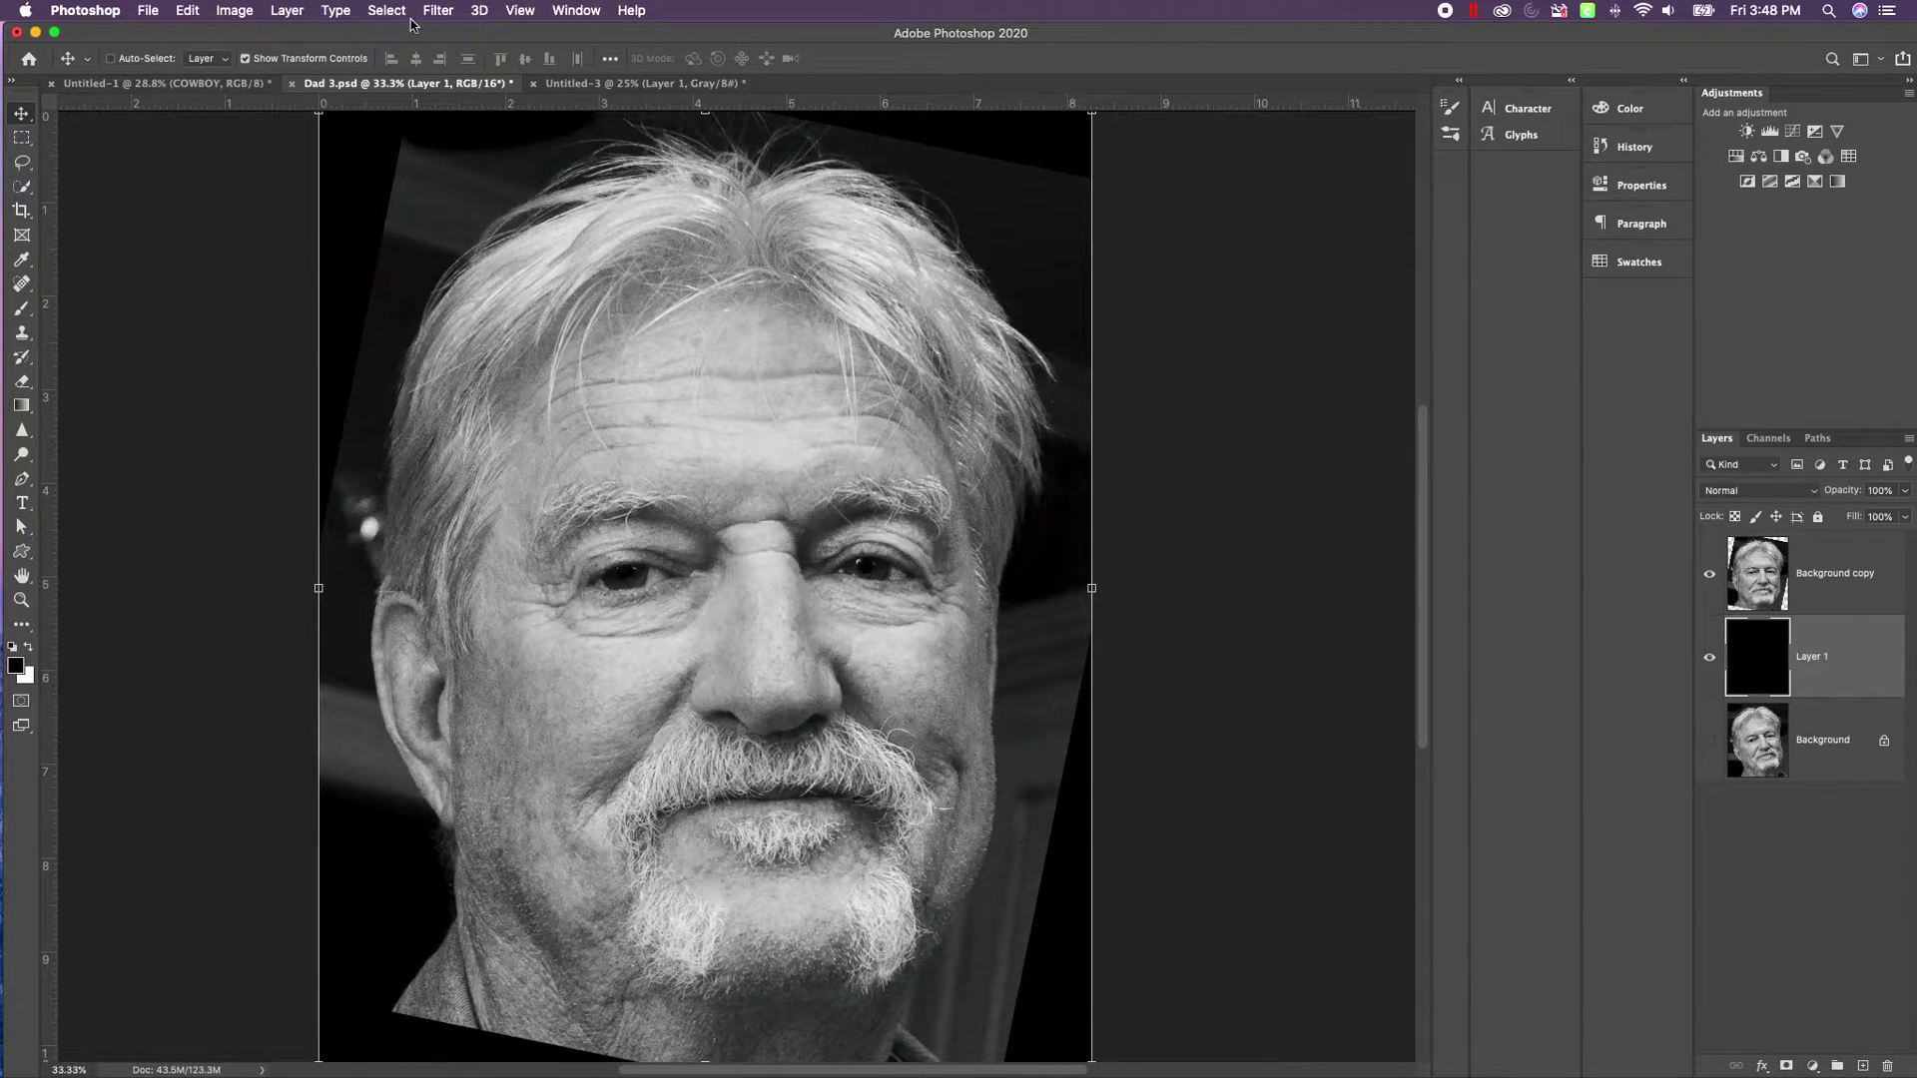
{"action": "left_click", "coordinate": [440, 12]}
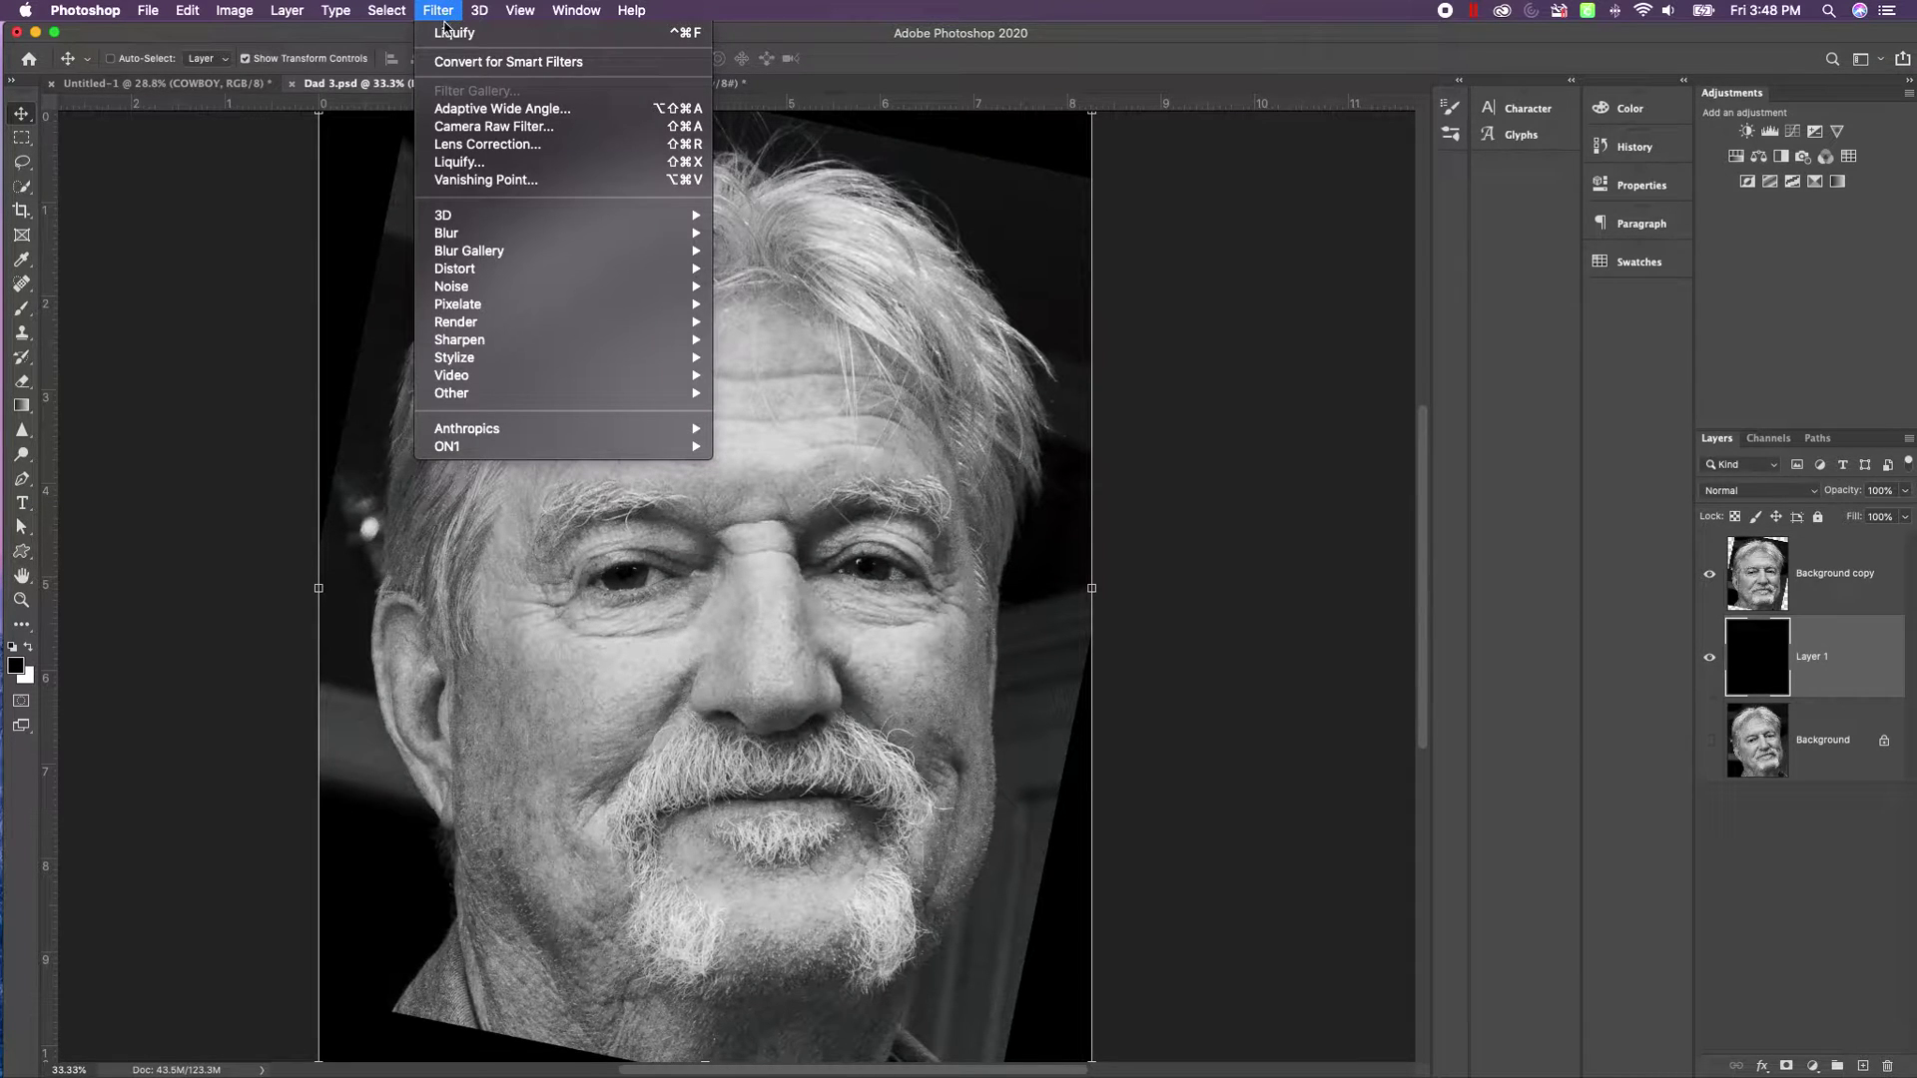
{"action": "left_click", "coordinate": [466, 164]}
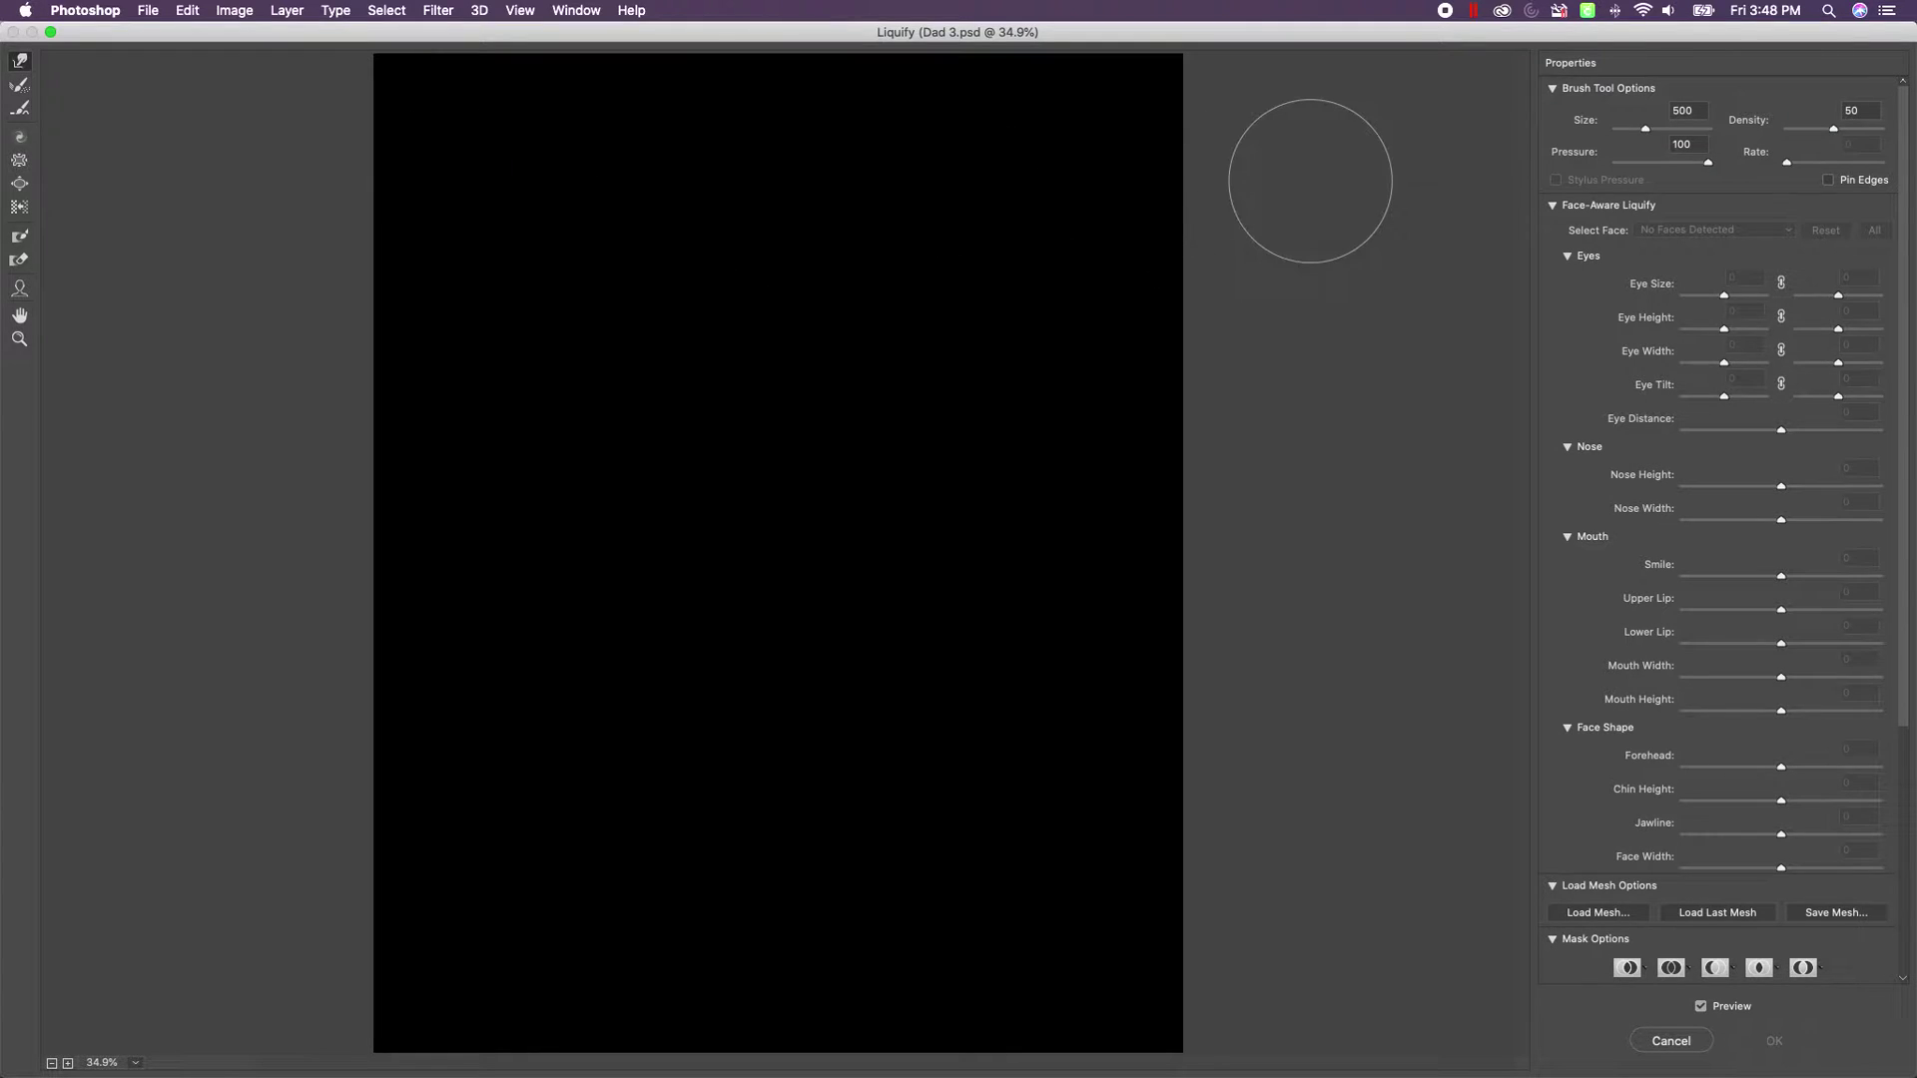
{"action": "left_click", "coordinate": [1671, 1041]}
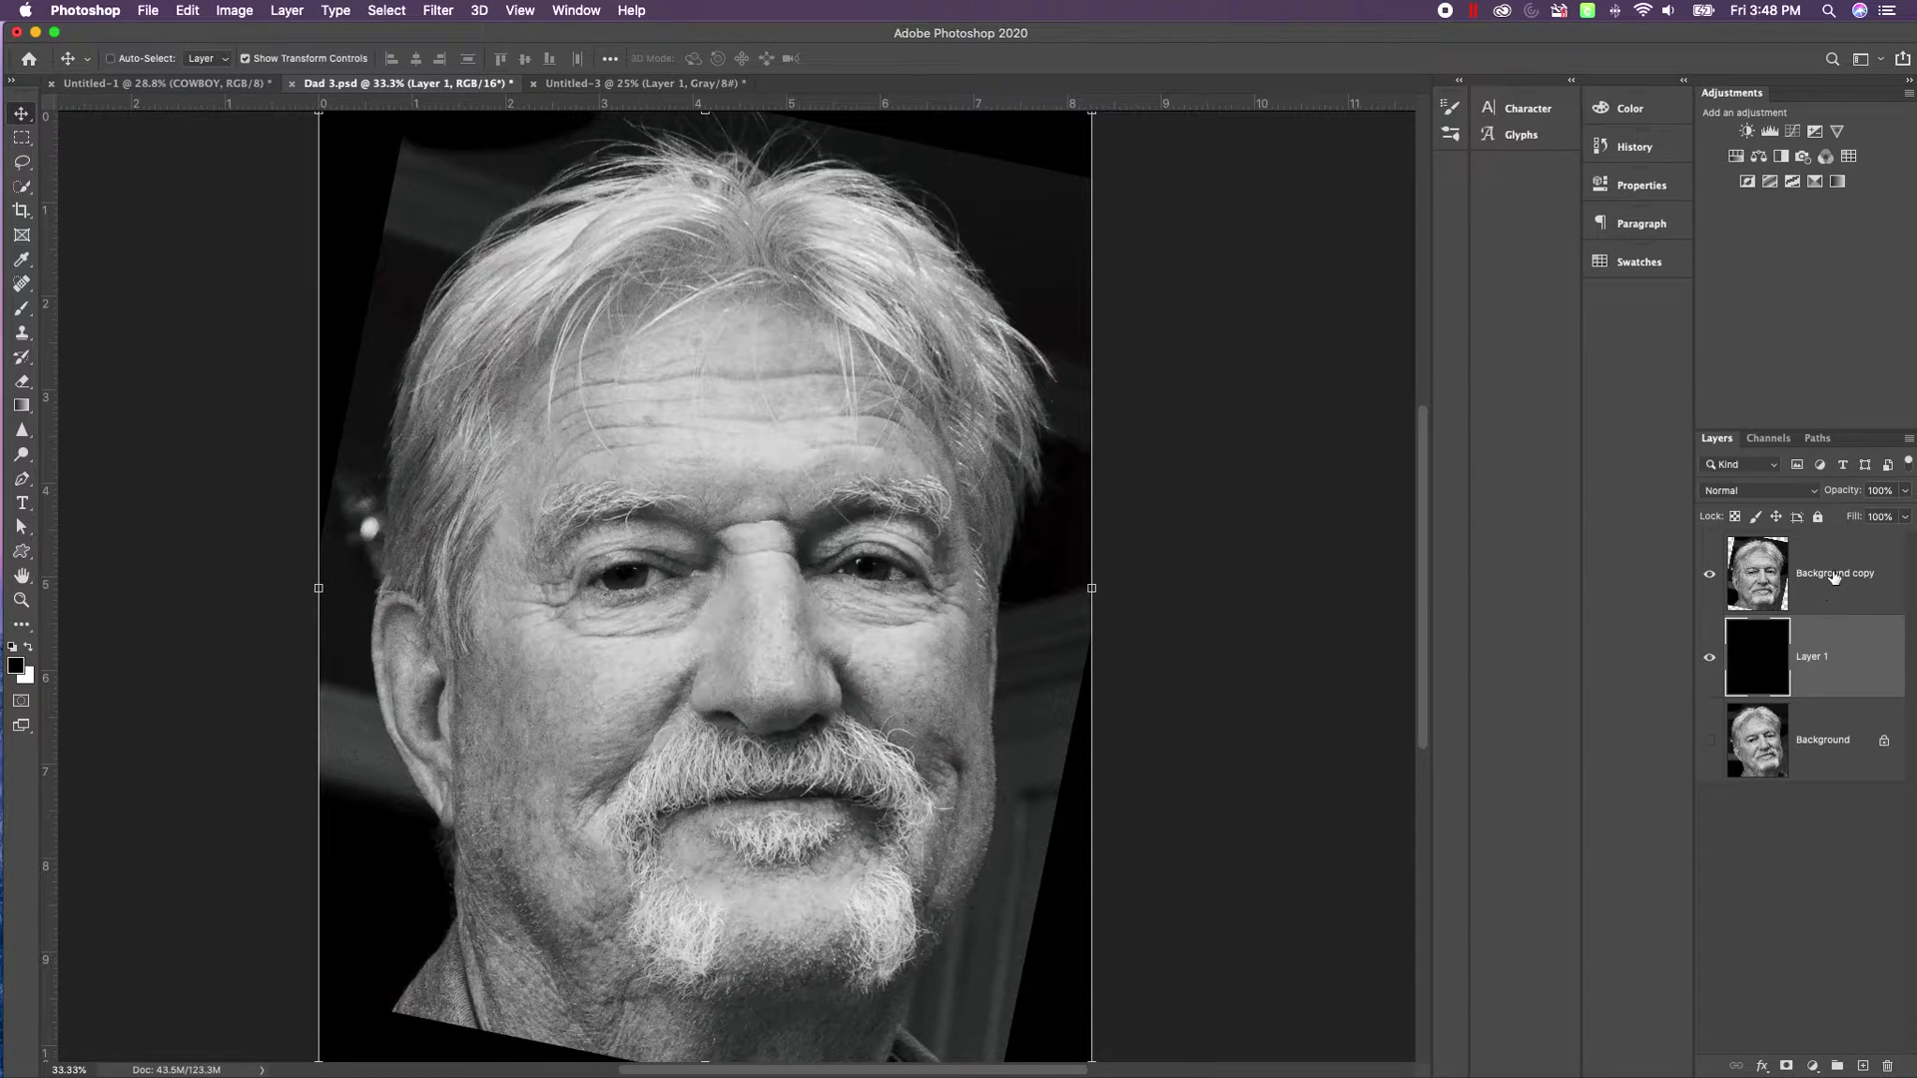
Open Liquify on the Background copy layer and set the face's Jawline to -54 and Face Width to -23.
{"action": "left_click", "coordinate": [1835, 577]}
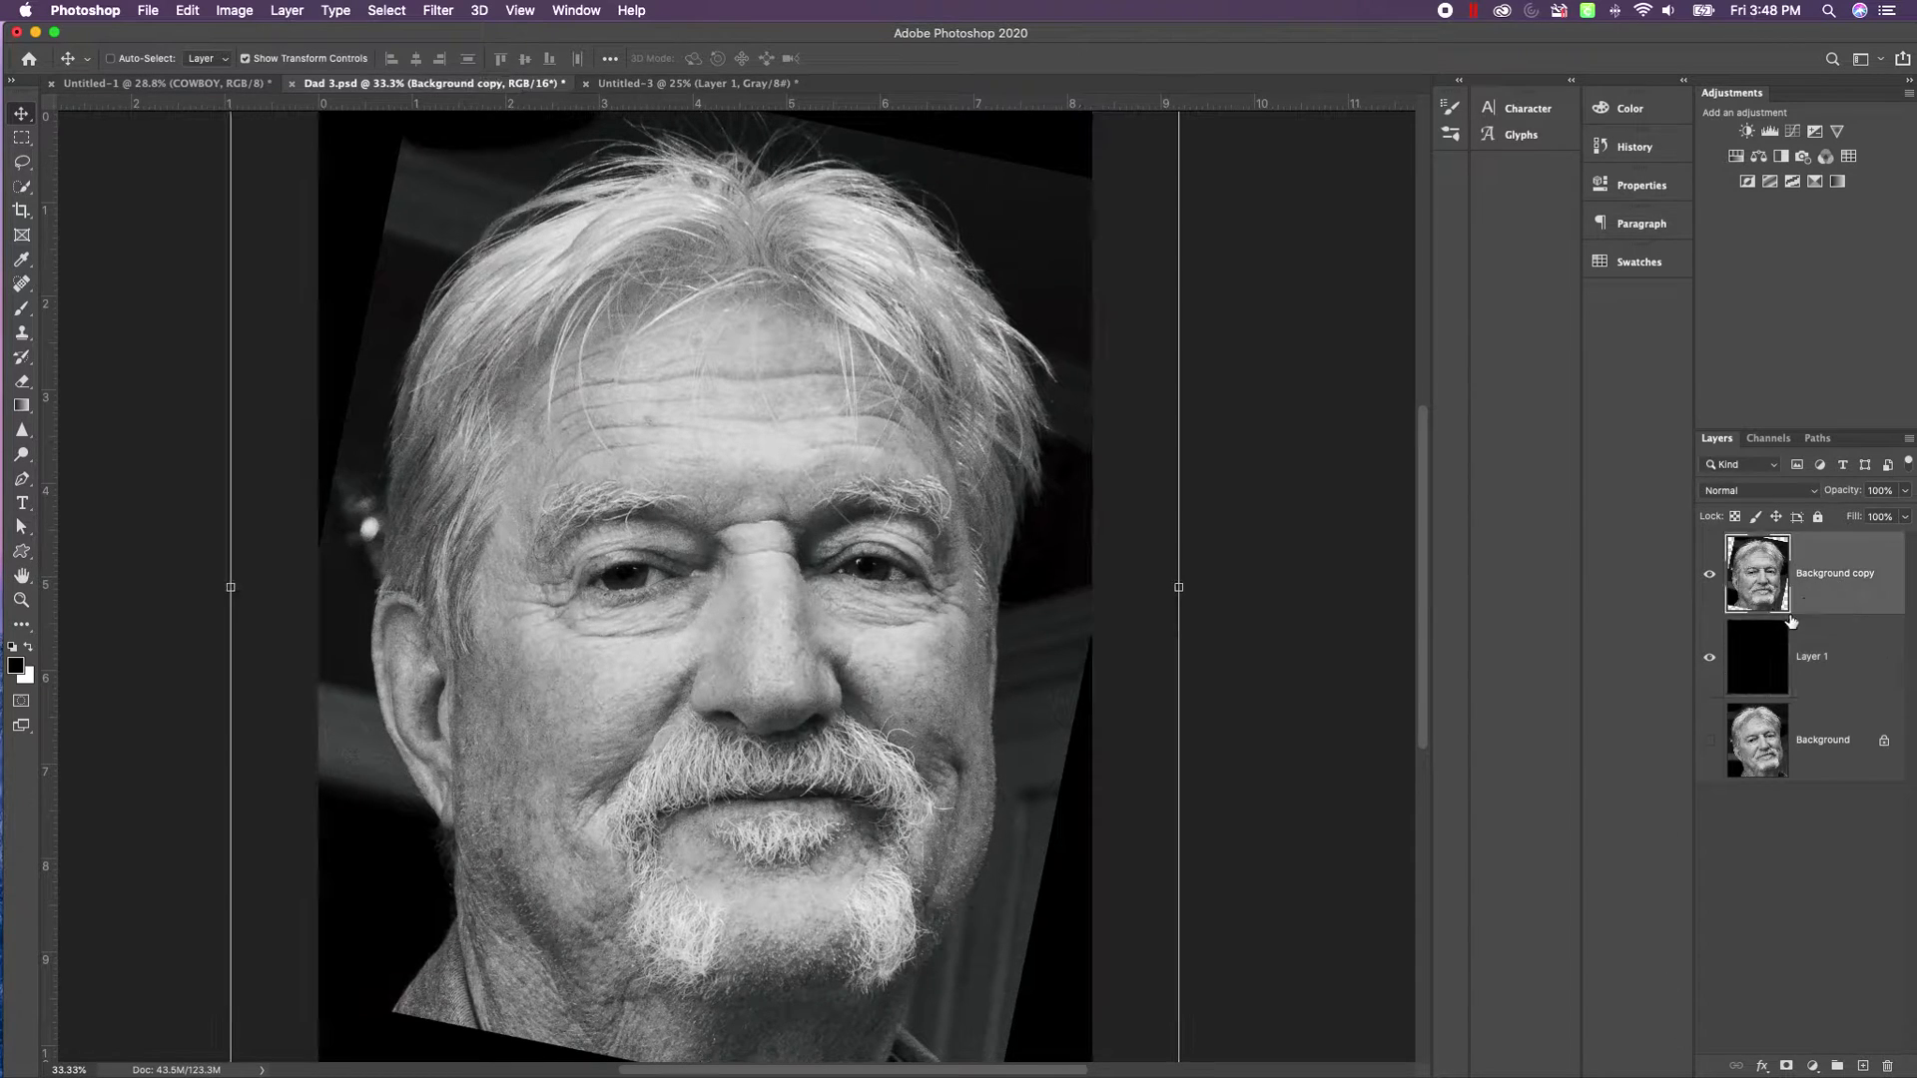
{"action": "left_click", "coordinate": [436, 12]}
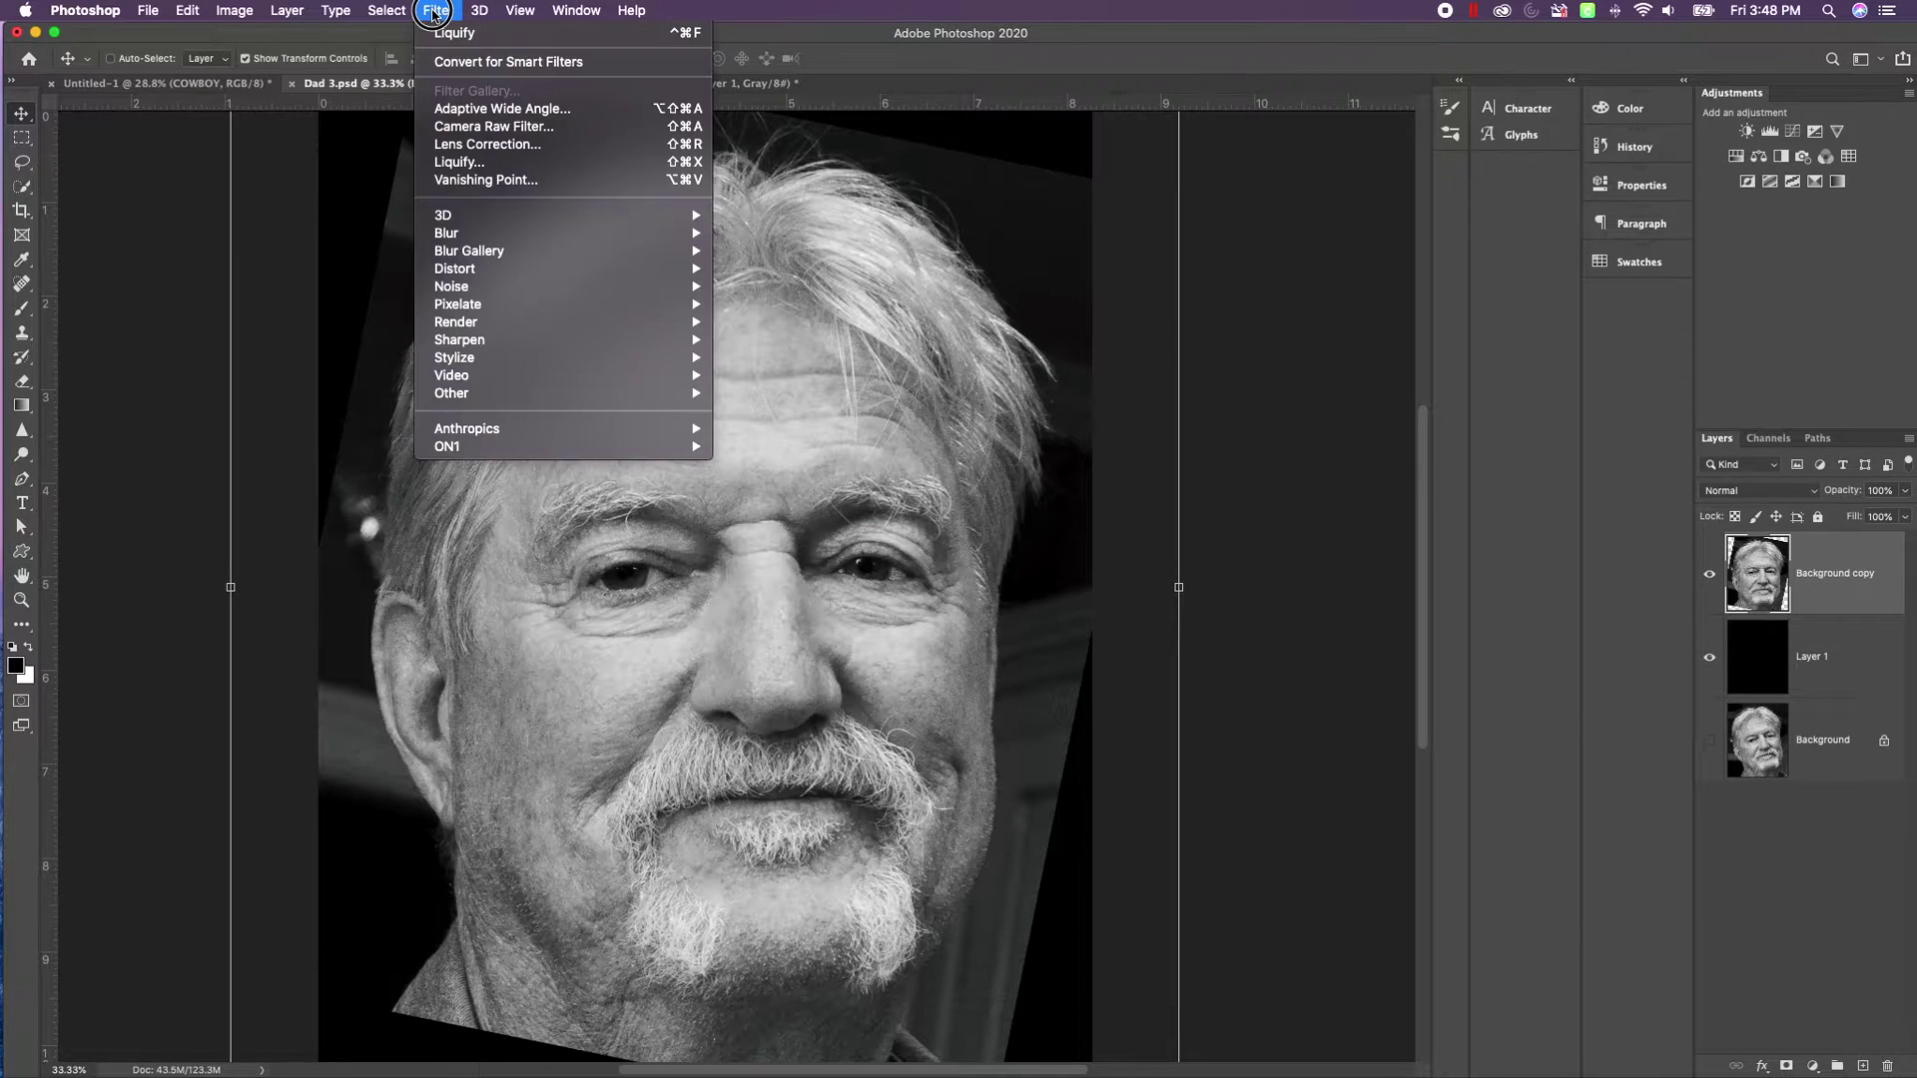
{"action": "left_click", "coordinate": [511, 165]}
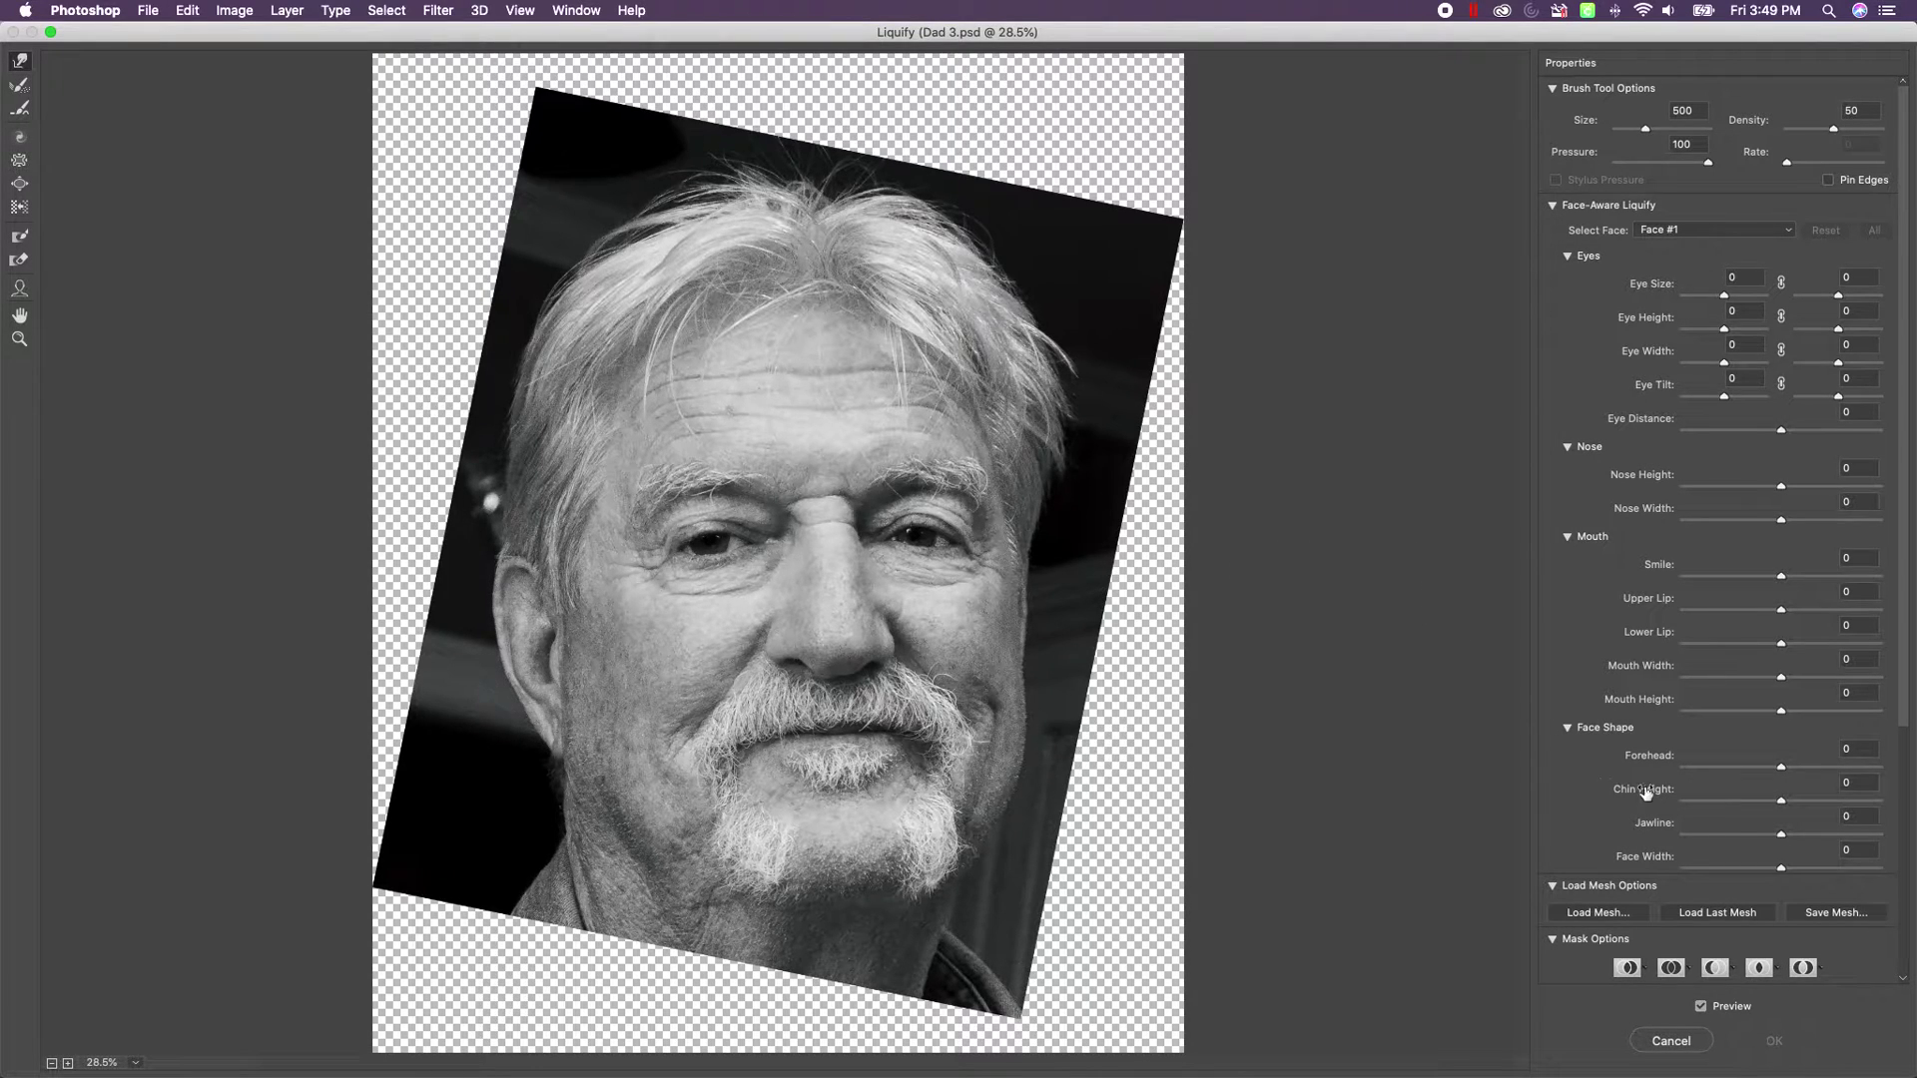
{"action": "left_click", "coordinate": [1781, 835]}
{"action": "left_click_drag", "start_coordinate": [1781, 837], "coordinate": [1758, 870]}
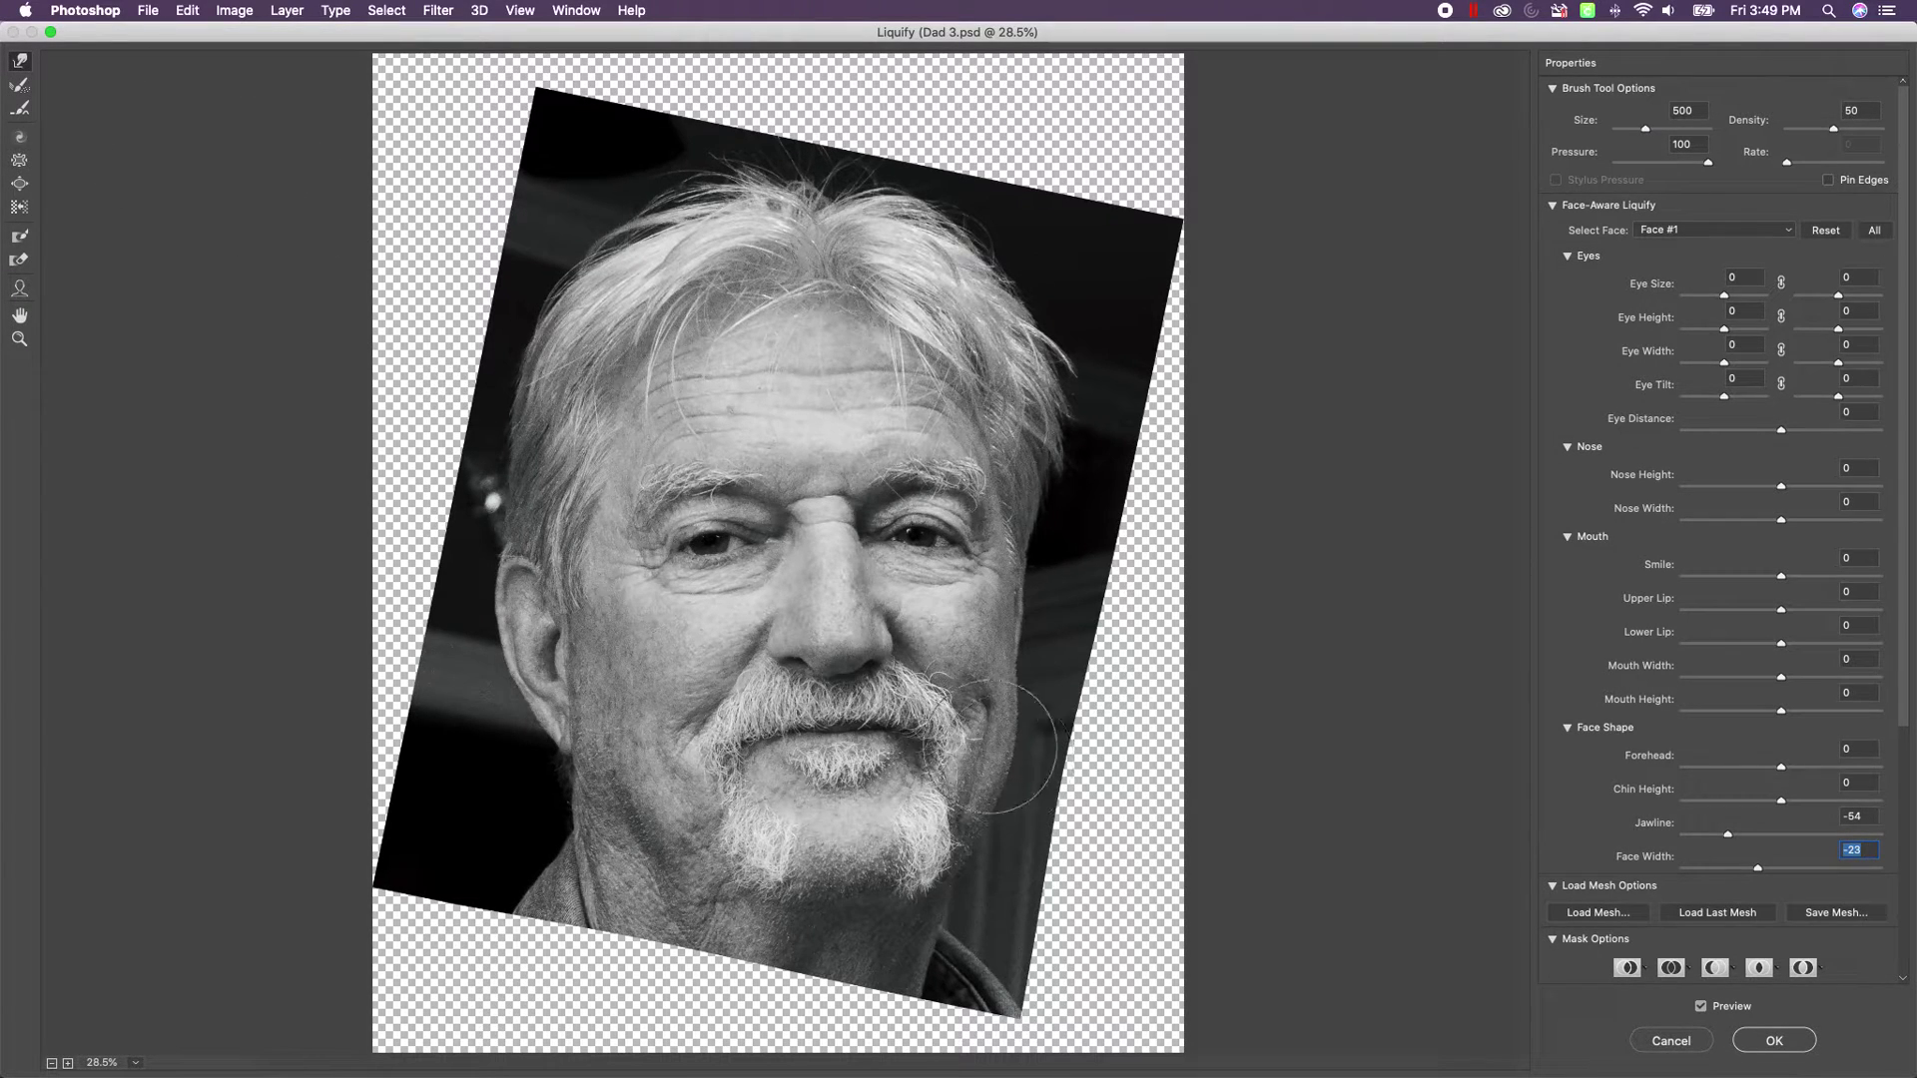
Push the cheek and jaw edges and the neck area inward with the size 500 Forward Warp brush, and apply Liquify.
{"action": "left_click_drag", "start_coordinate": [1078, 763], "coordinate": [1002, 790]}
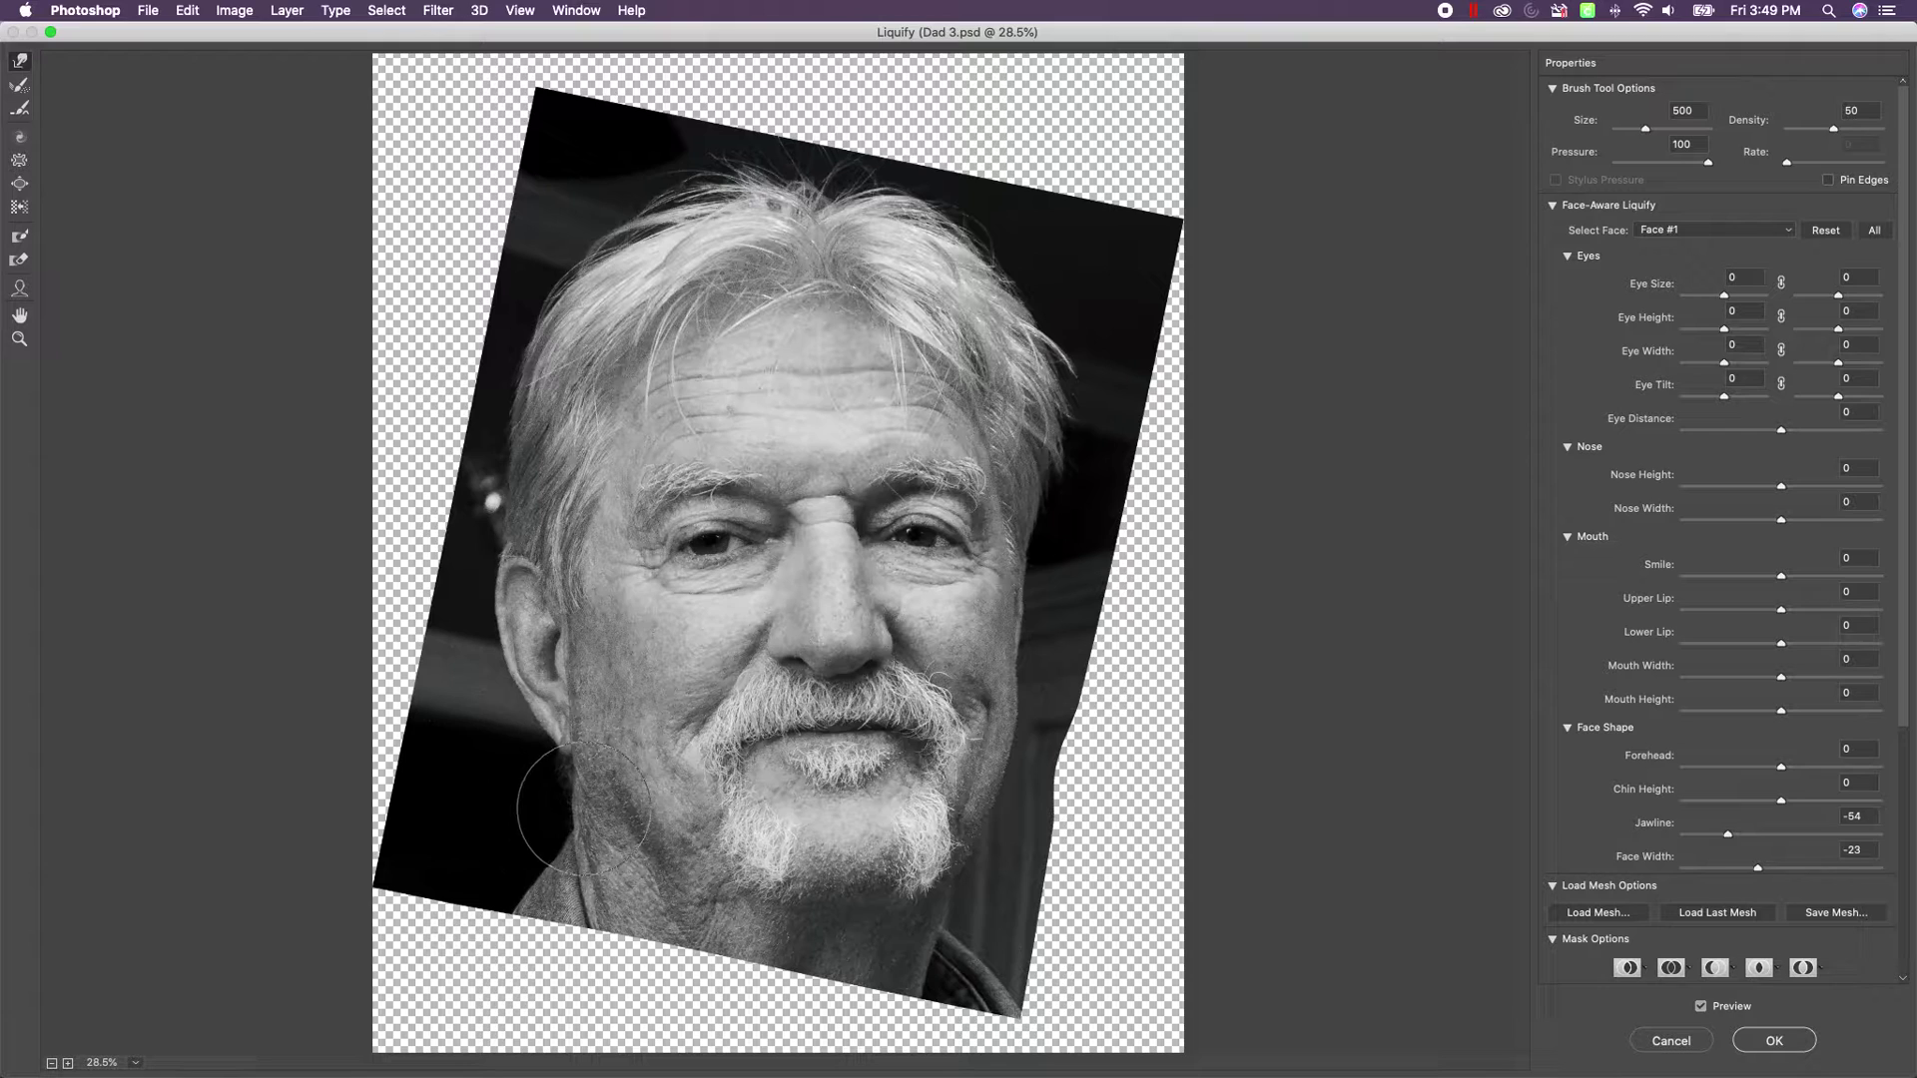
{"action": "mouse_move", "coordinate": [599, 804]}
{"action": "left_mouse_down"}
{"action": "mouse_move", "coordinate": [587, 820]}
{"action": "mouse_move", "coordinate": [707, 903]}
{"action": "mouse_move", "coordinate": [740, 839]}
{"action": "mouse_move", "coordinate": [705, 871]}
{"action": "mouse_move", "coordinate": [684, 858]}
{"action": "mouse_move", "coordinate": [762, 877]}
{"action": "mouse_move", "coordinate": [746, 891]}
{"action": "left_mouse_up"}
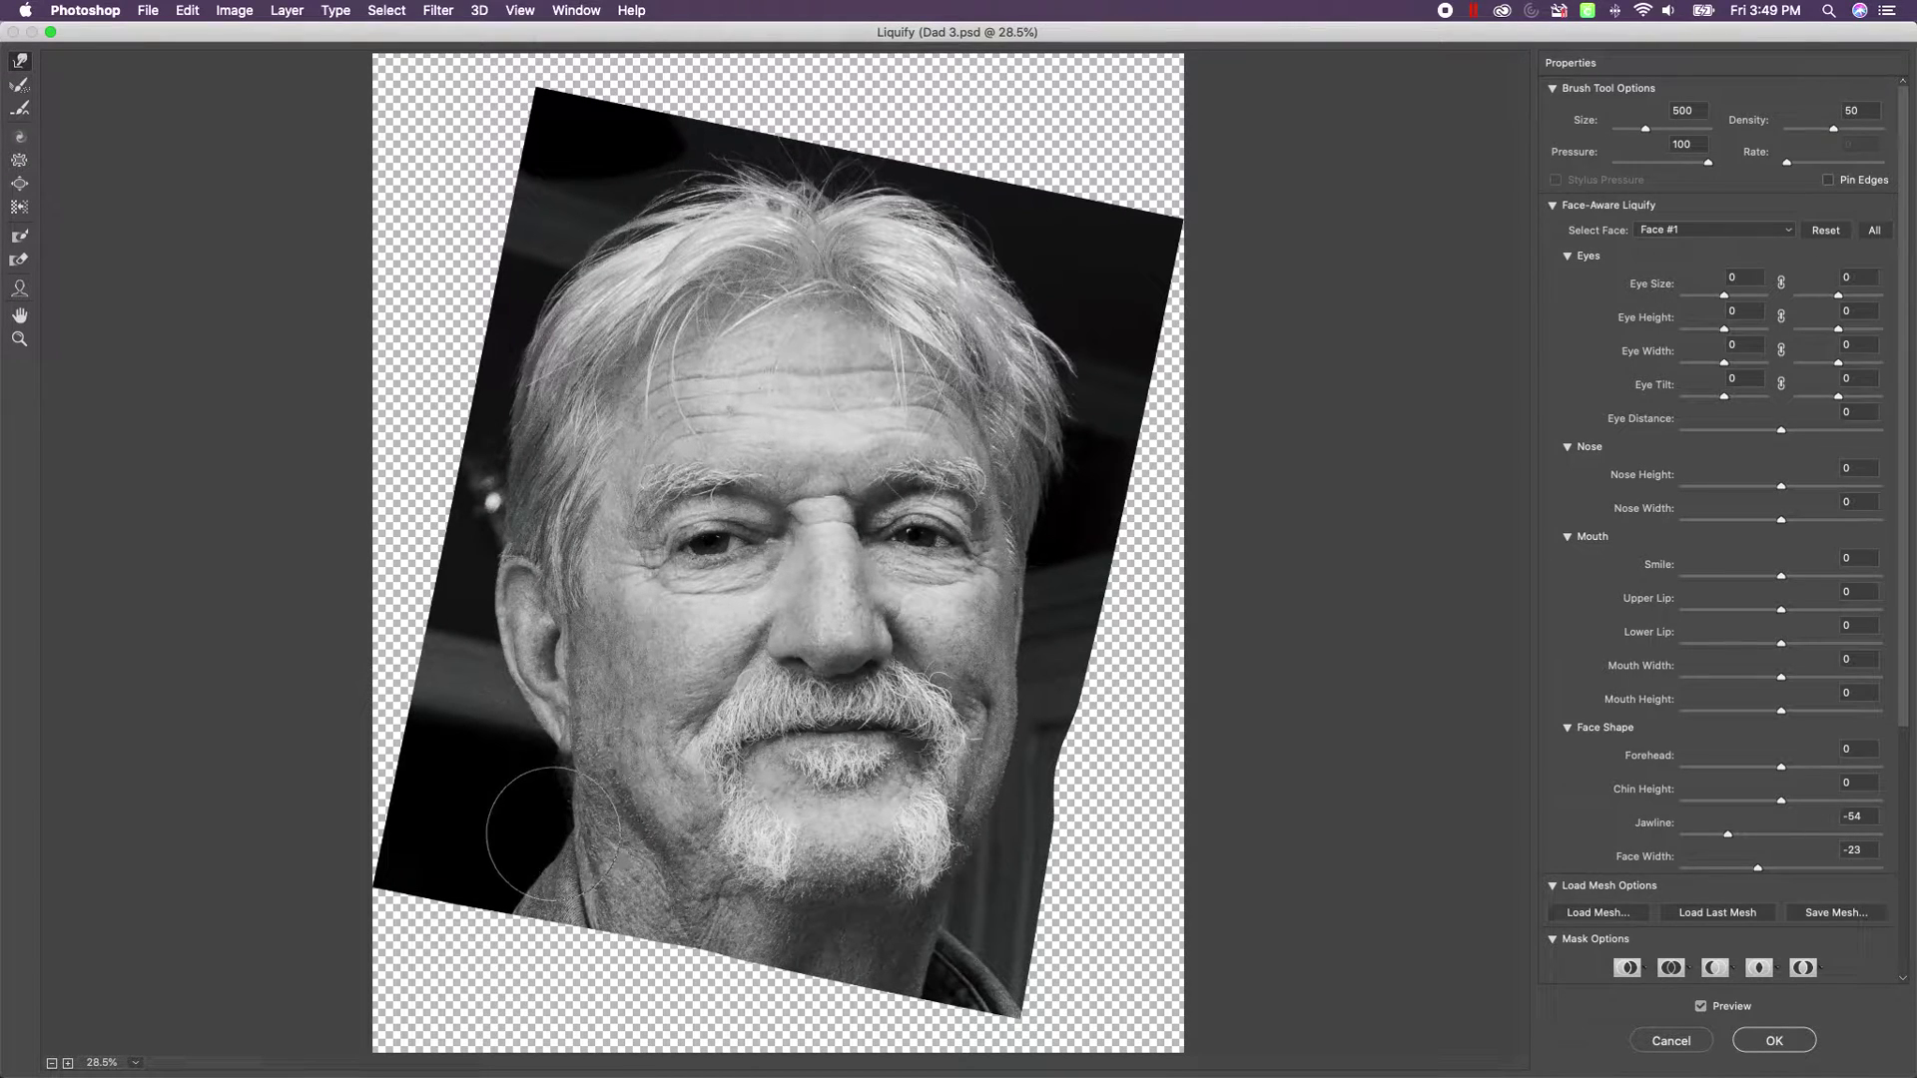
{"action": "mouse_move", "coordinate": [547, 825]}
{"action": "left_mouse_down"}
{"action": "mouse_move", "coordinate": [522, 841]}
{"action": "mouse_move", "coordinate": [567, 854]}
{"action": "left_mouse_up"}
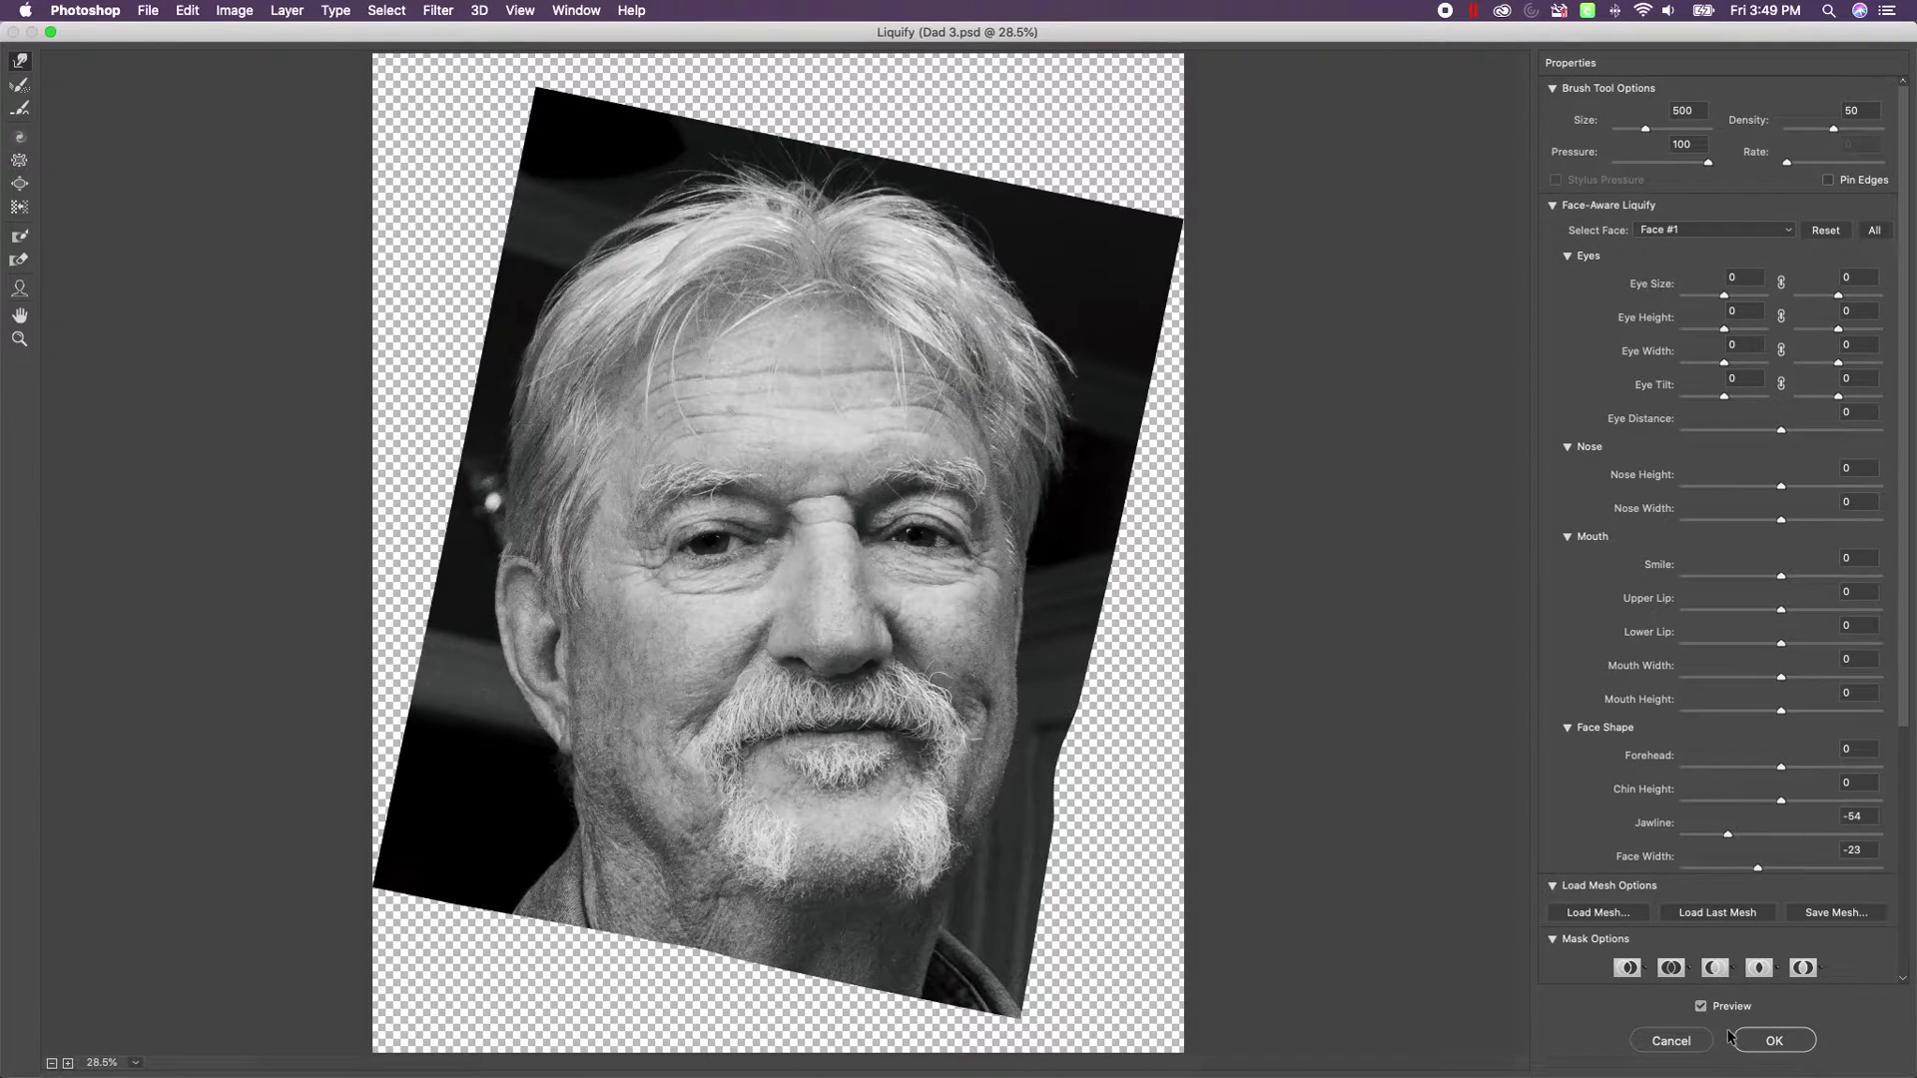
{"action": "left_click", "coordinate": [1773, 1044]}
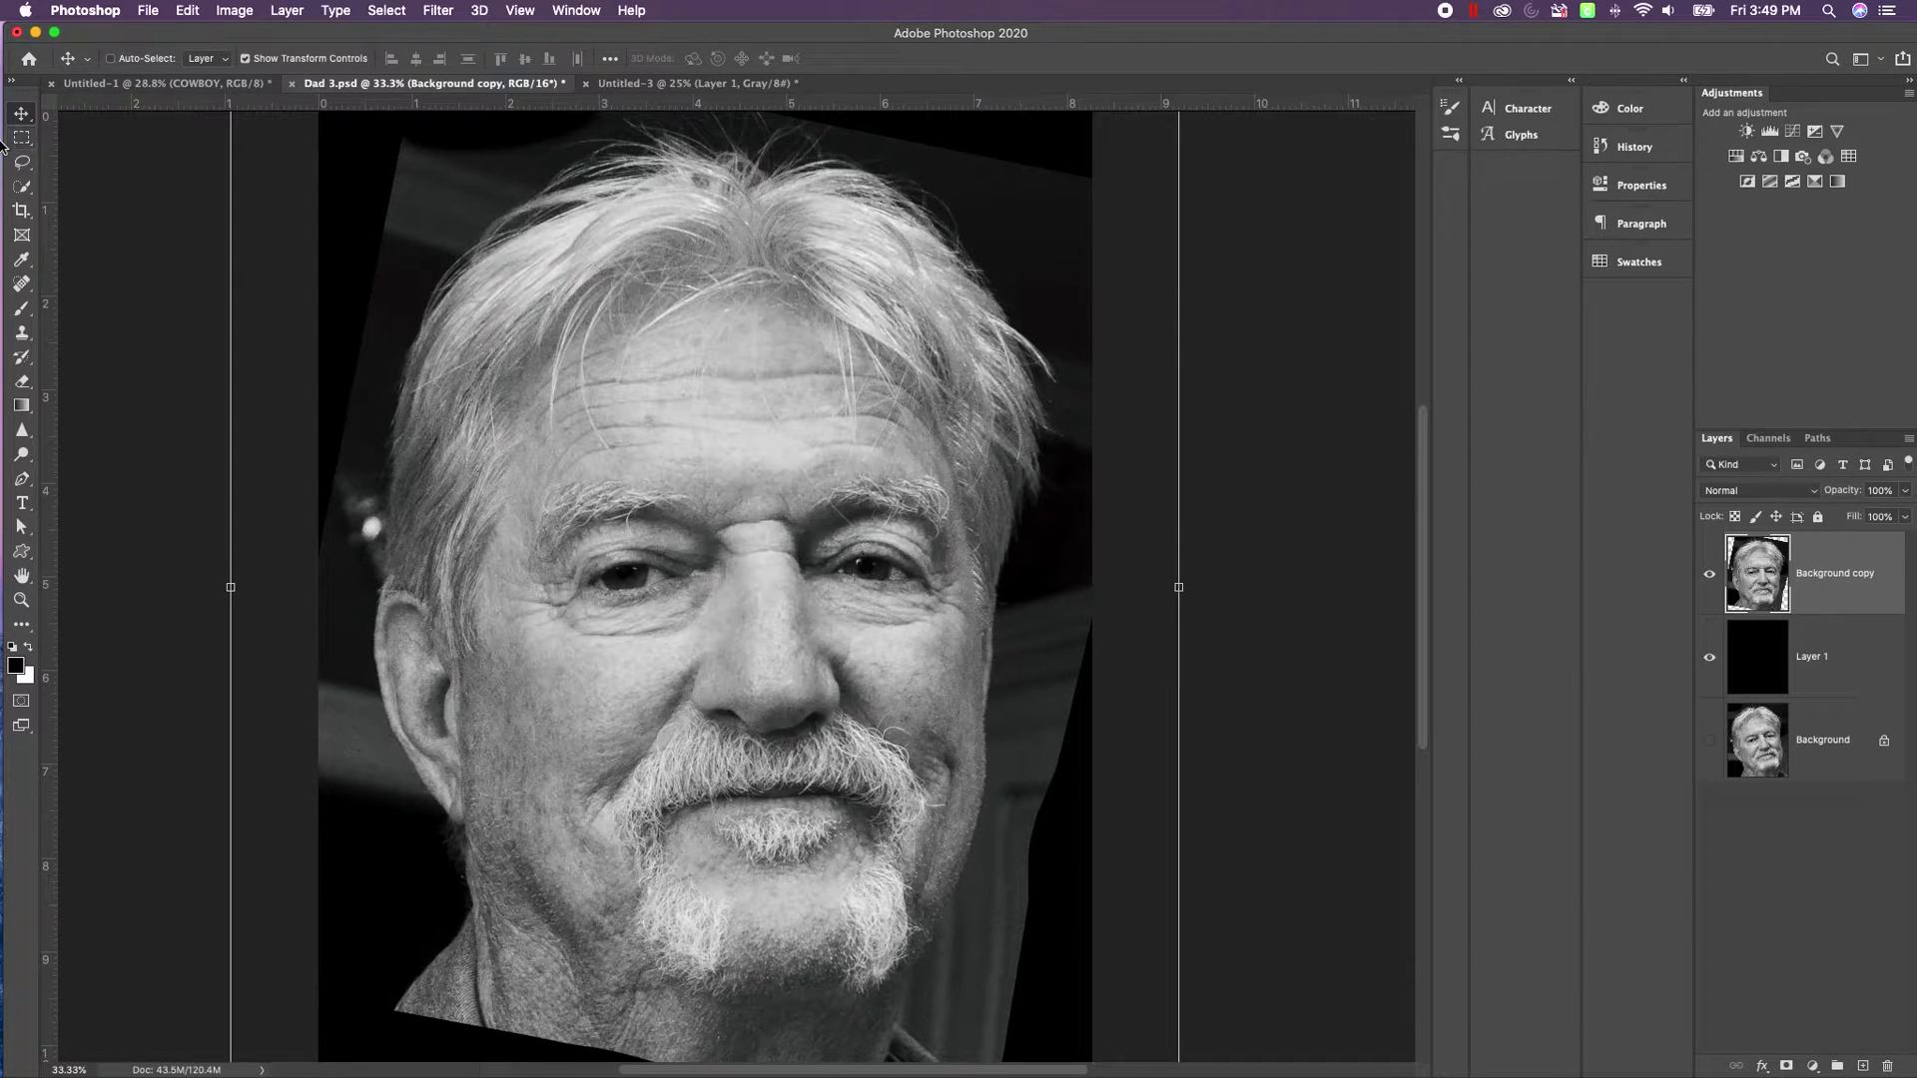
Select the man with Select Subject and output the selection through Select and Mask as a New Layer with Layer Mask.
{"action": "left_click", "coordinate": [22, 190]}
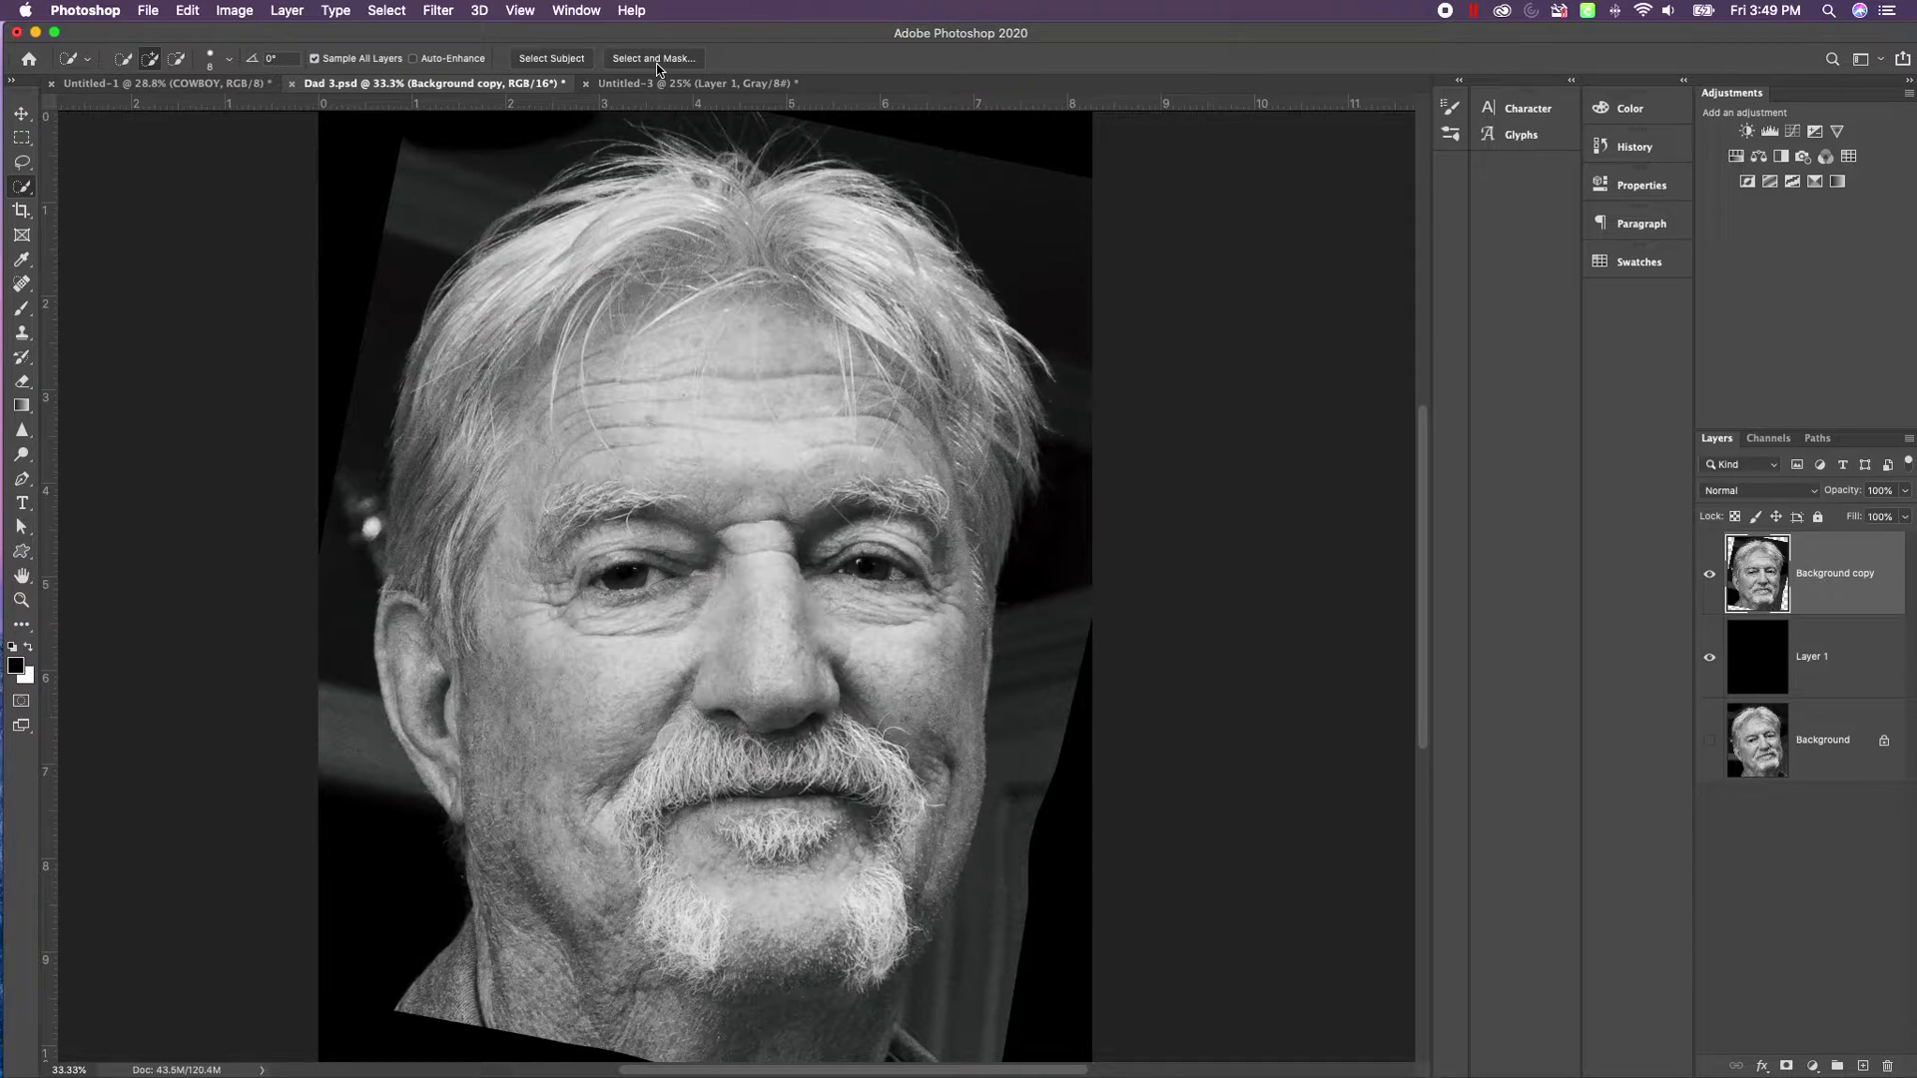
{"action": "left_click", "coordinate": [567, 60]}
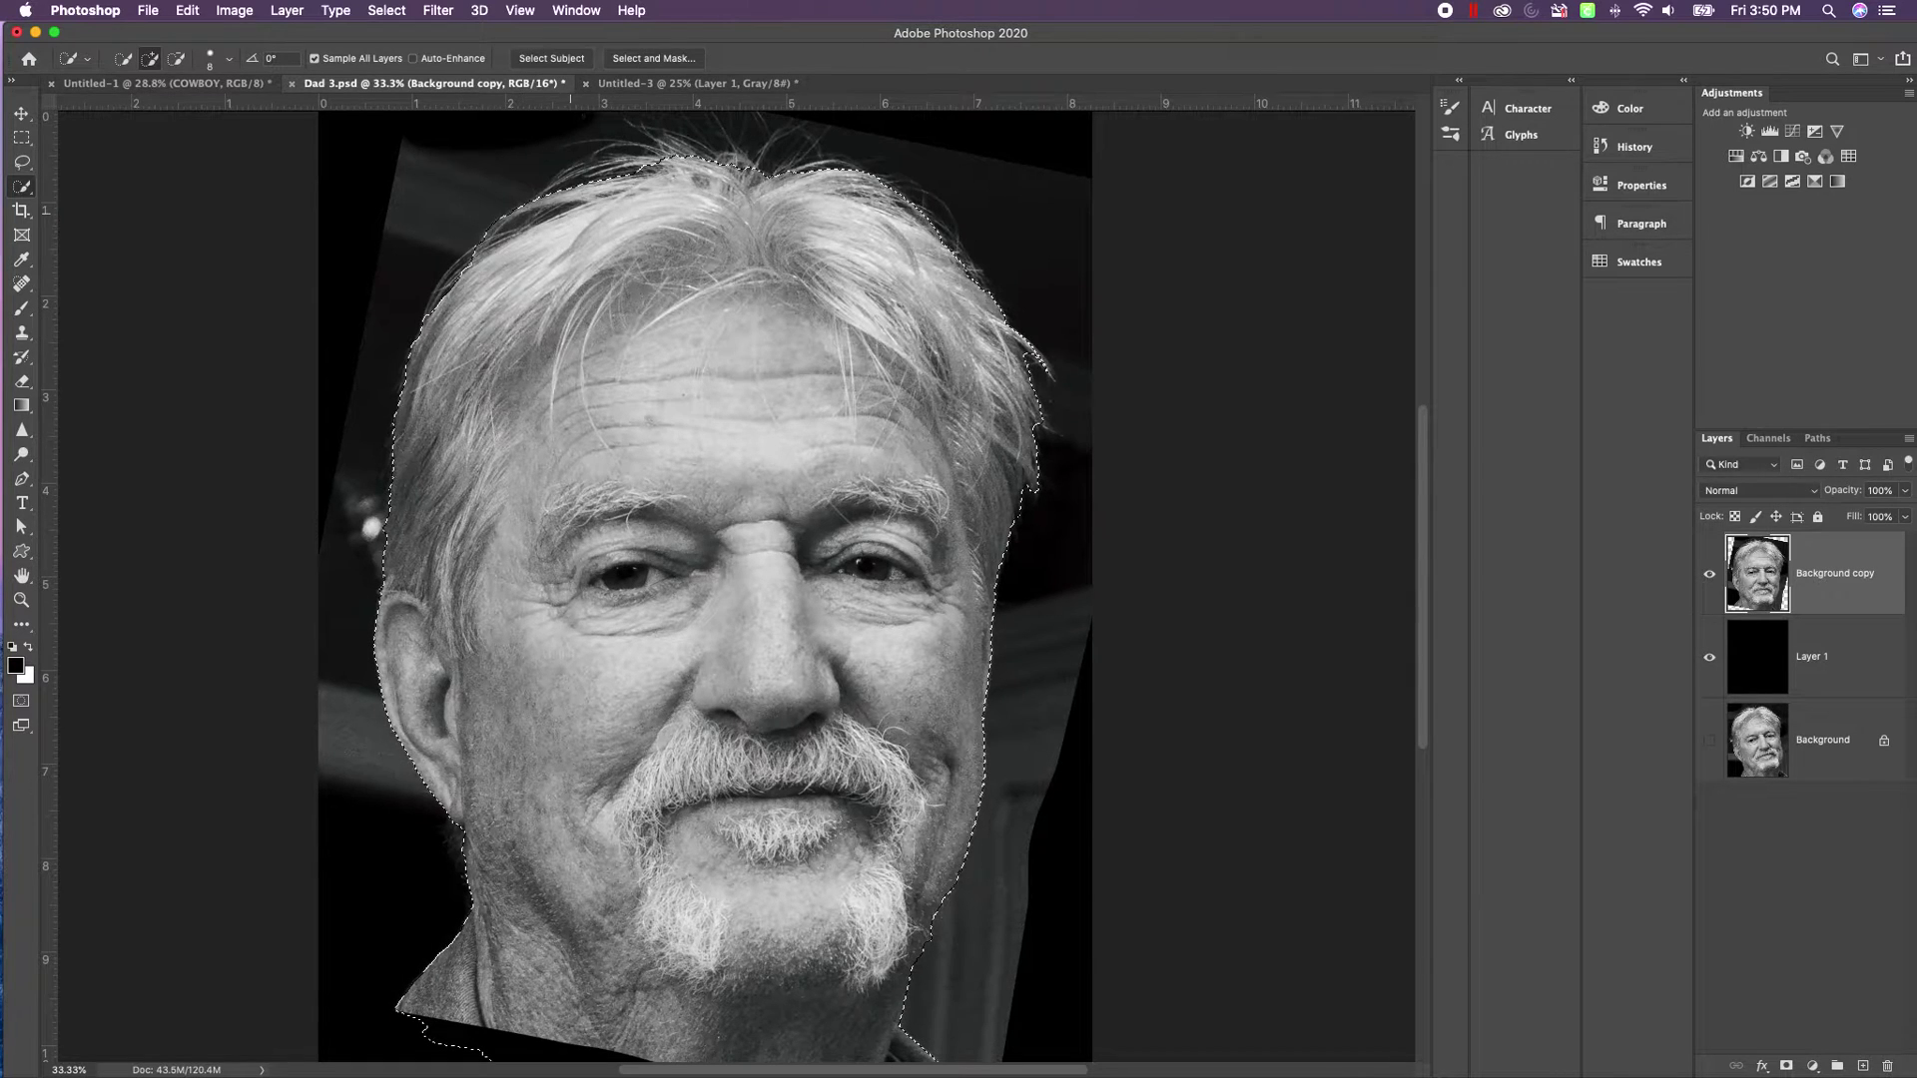
{"action": "left_click", "coordinate": [663, 58]}
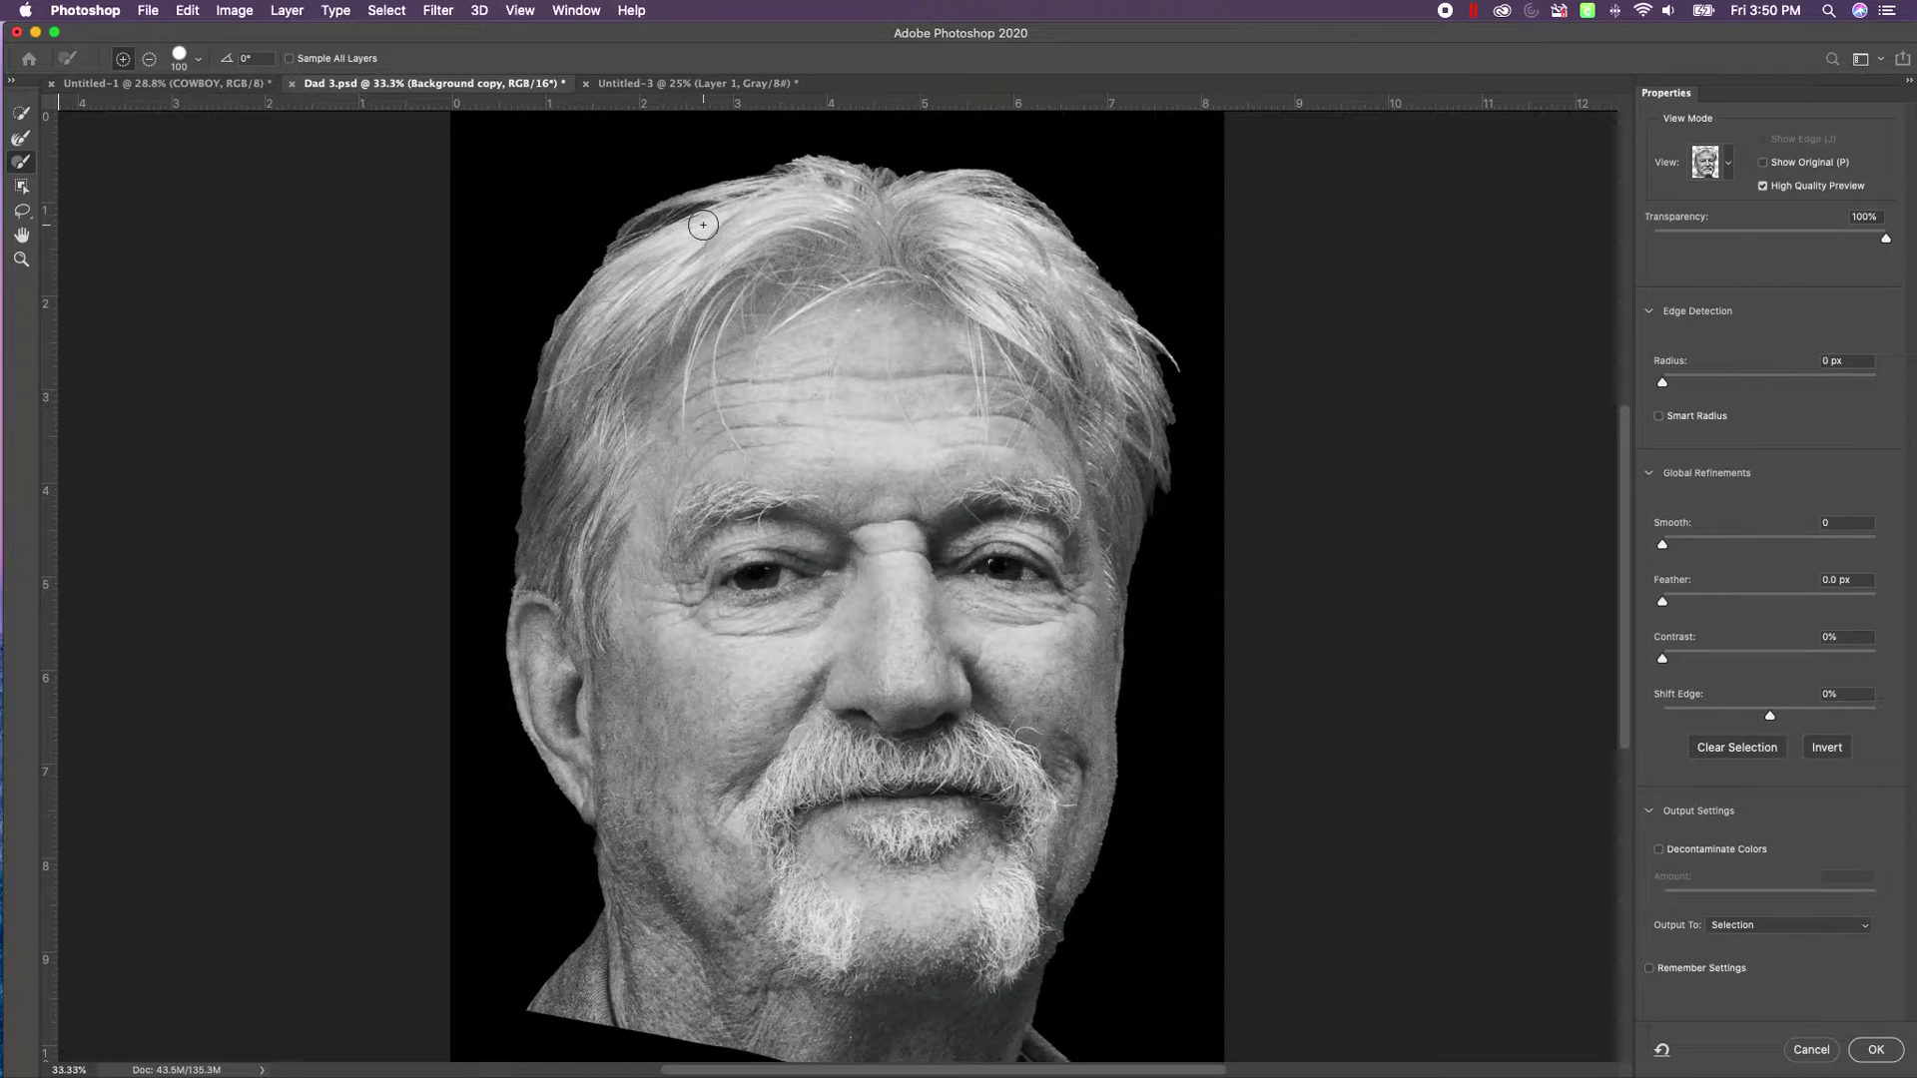
{"action": "left_click", "coordinate": [1875, 934]}
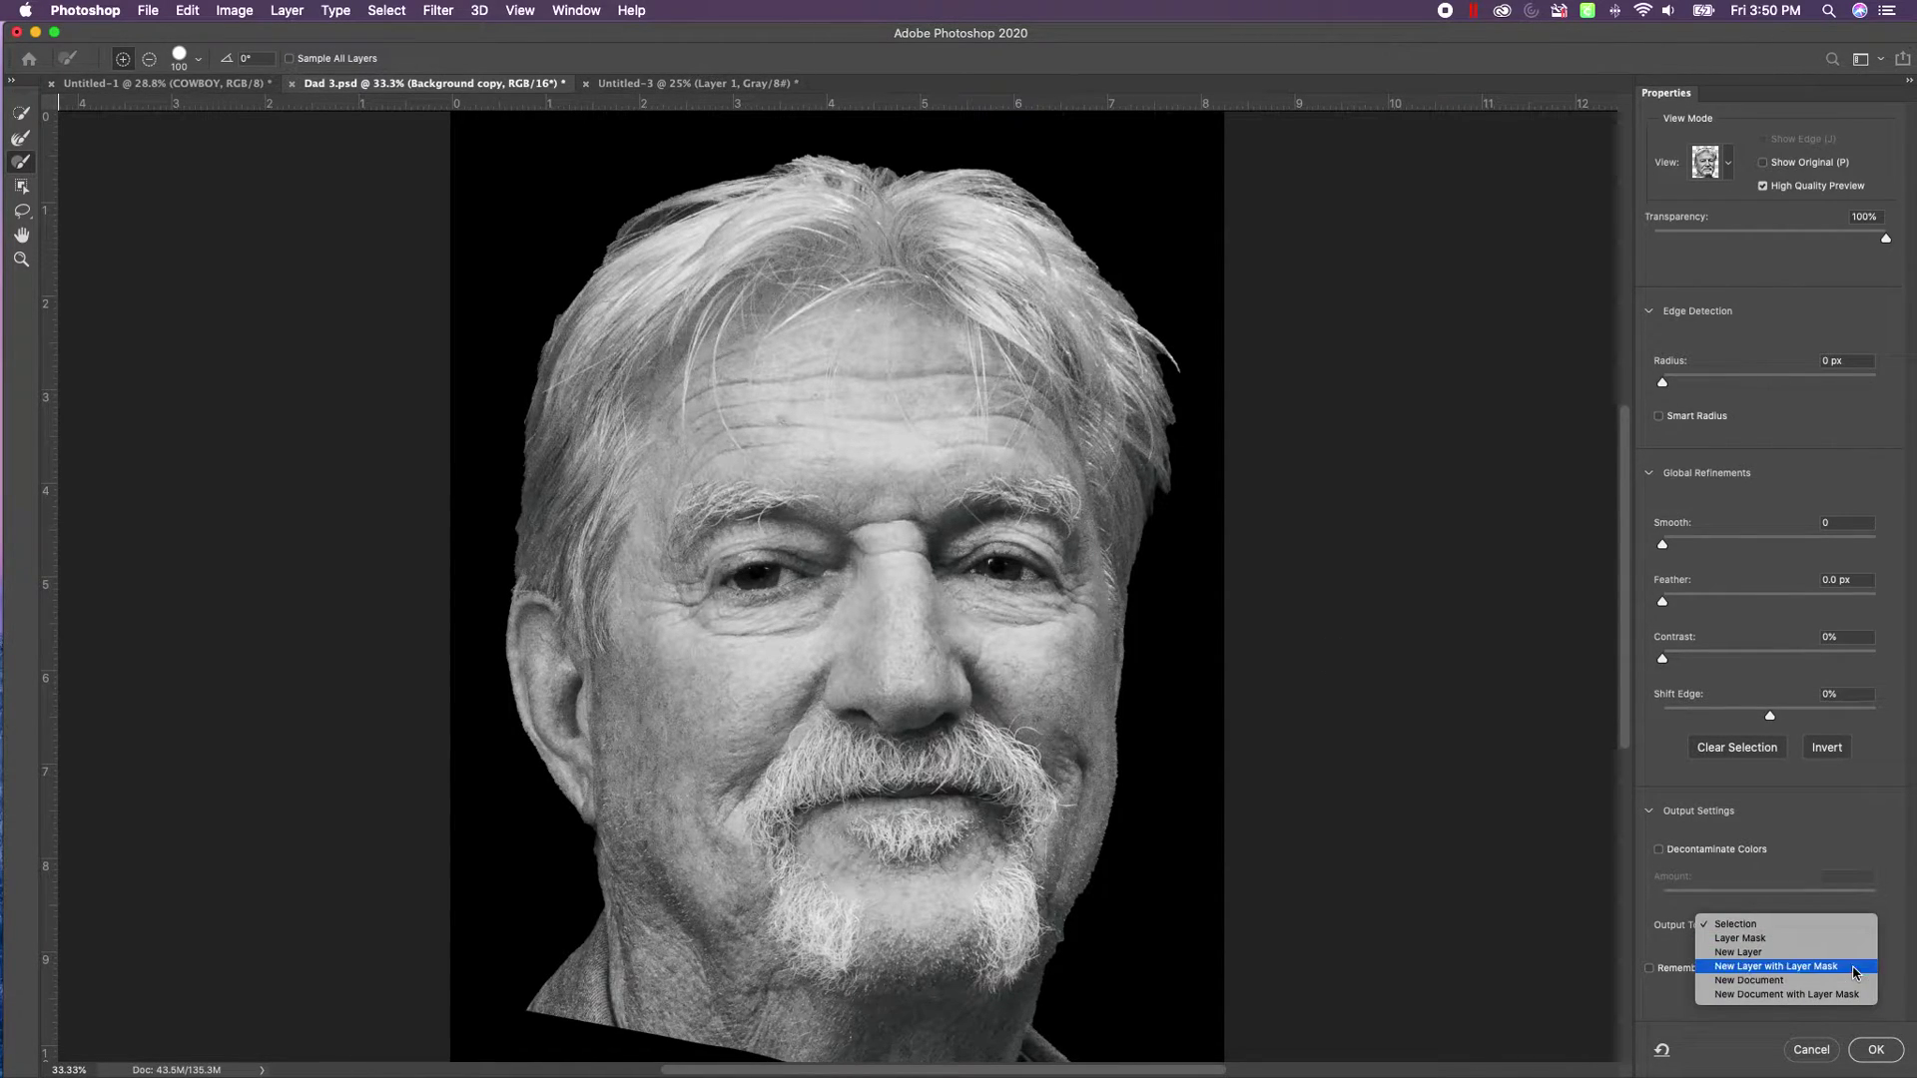
{"action": "left_click", "coordinate": [1851, 967]}
{"action": "left_click", "coordinate": [1876, 1049]}
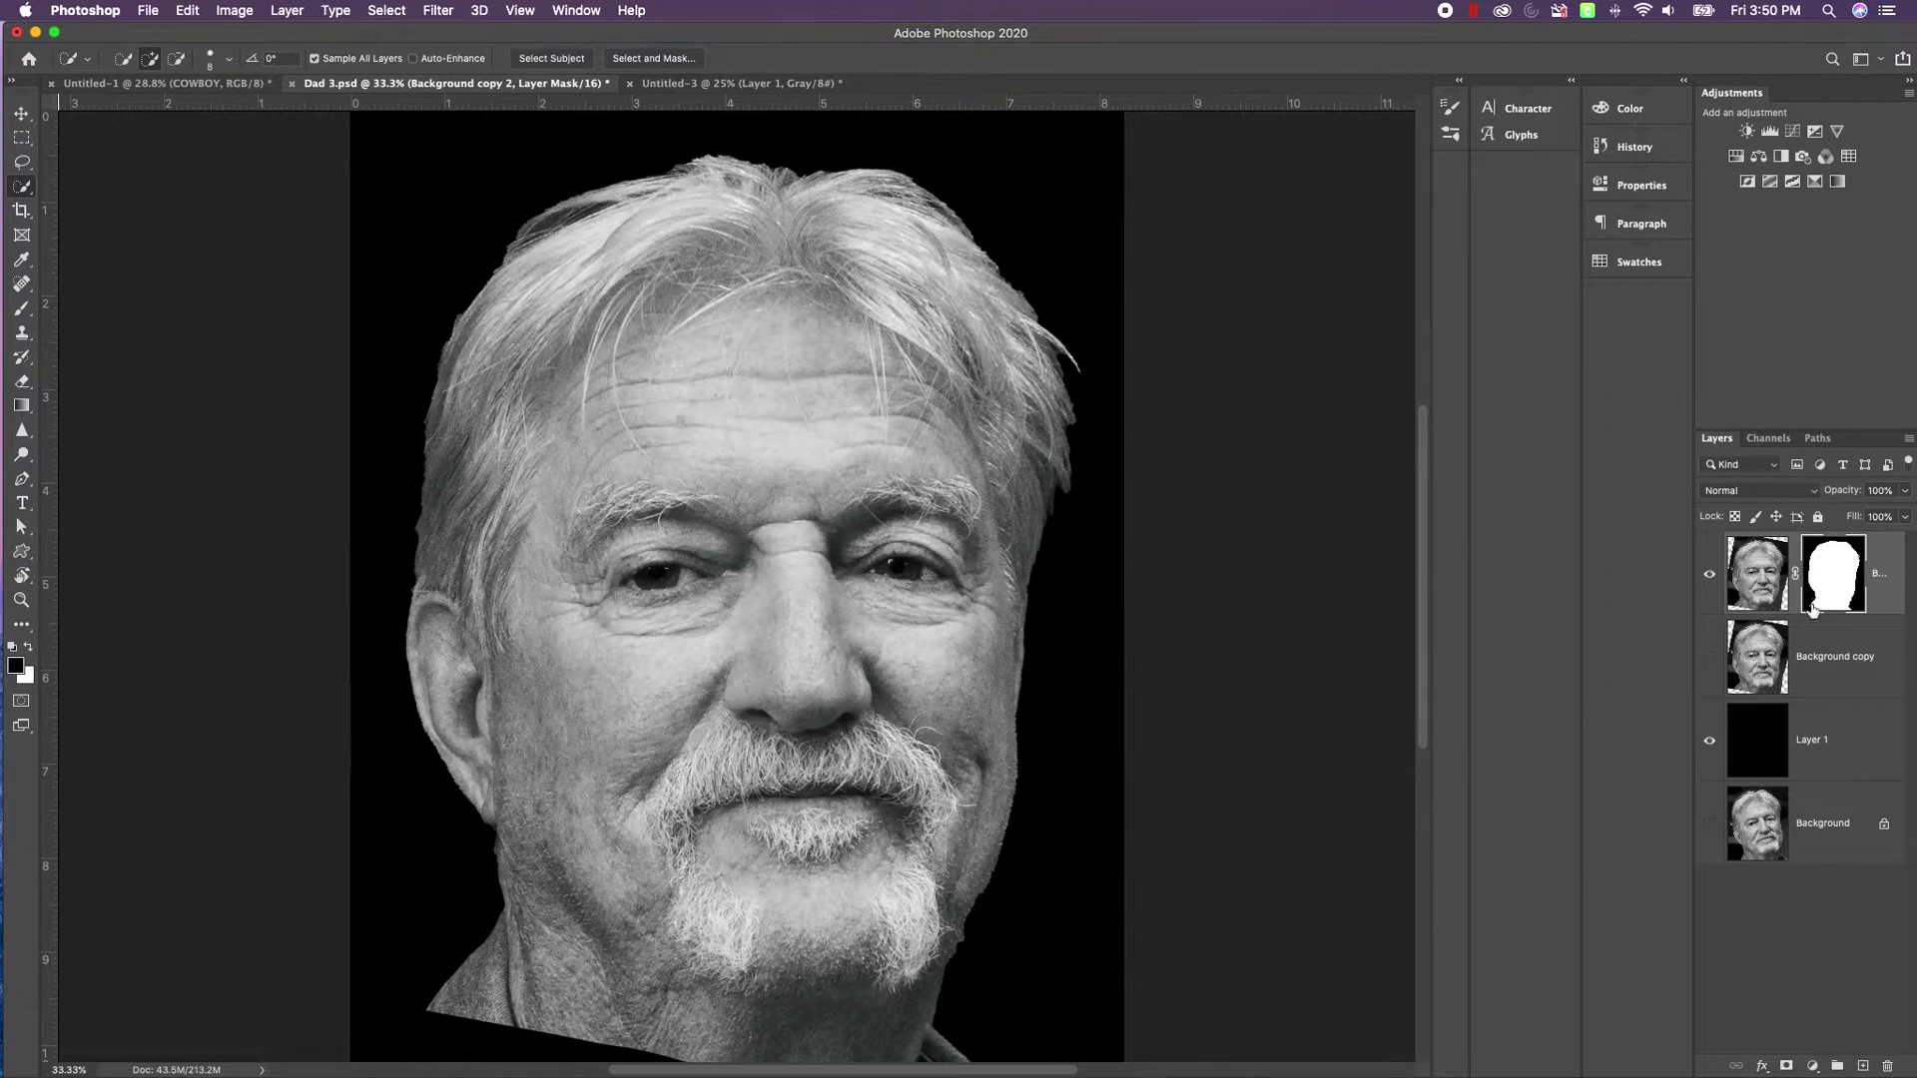
Brush black on the Background copy 2 mask to trim stray hair and the head's outer edge, restoring over-trimmed hair at the crown with white.
{"action": "left_click", "coordinate": [20, 315]}
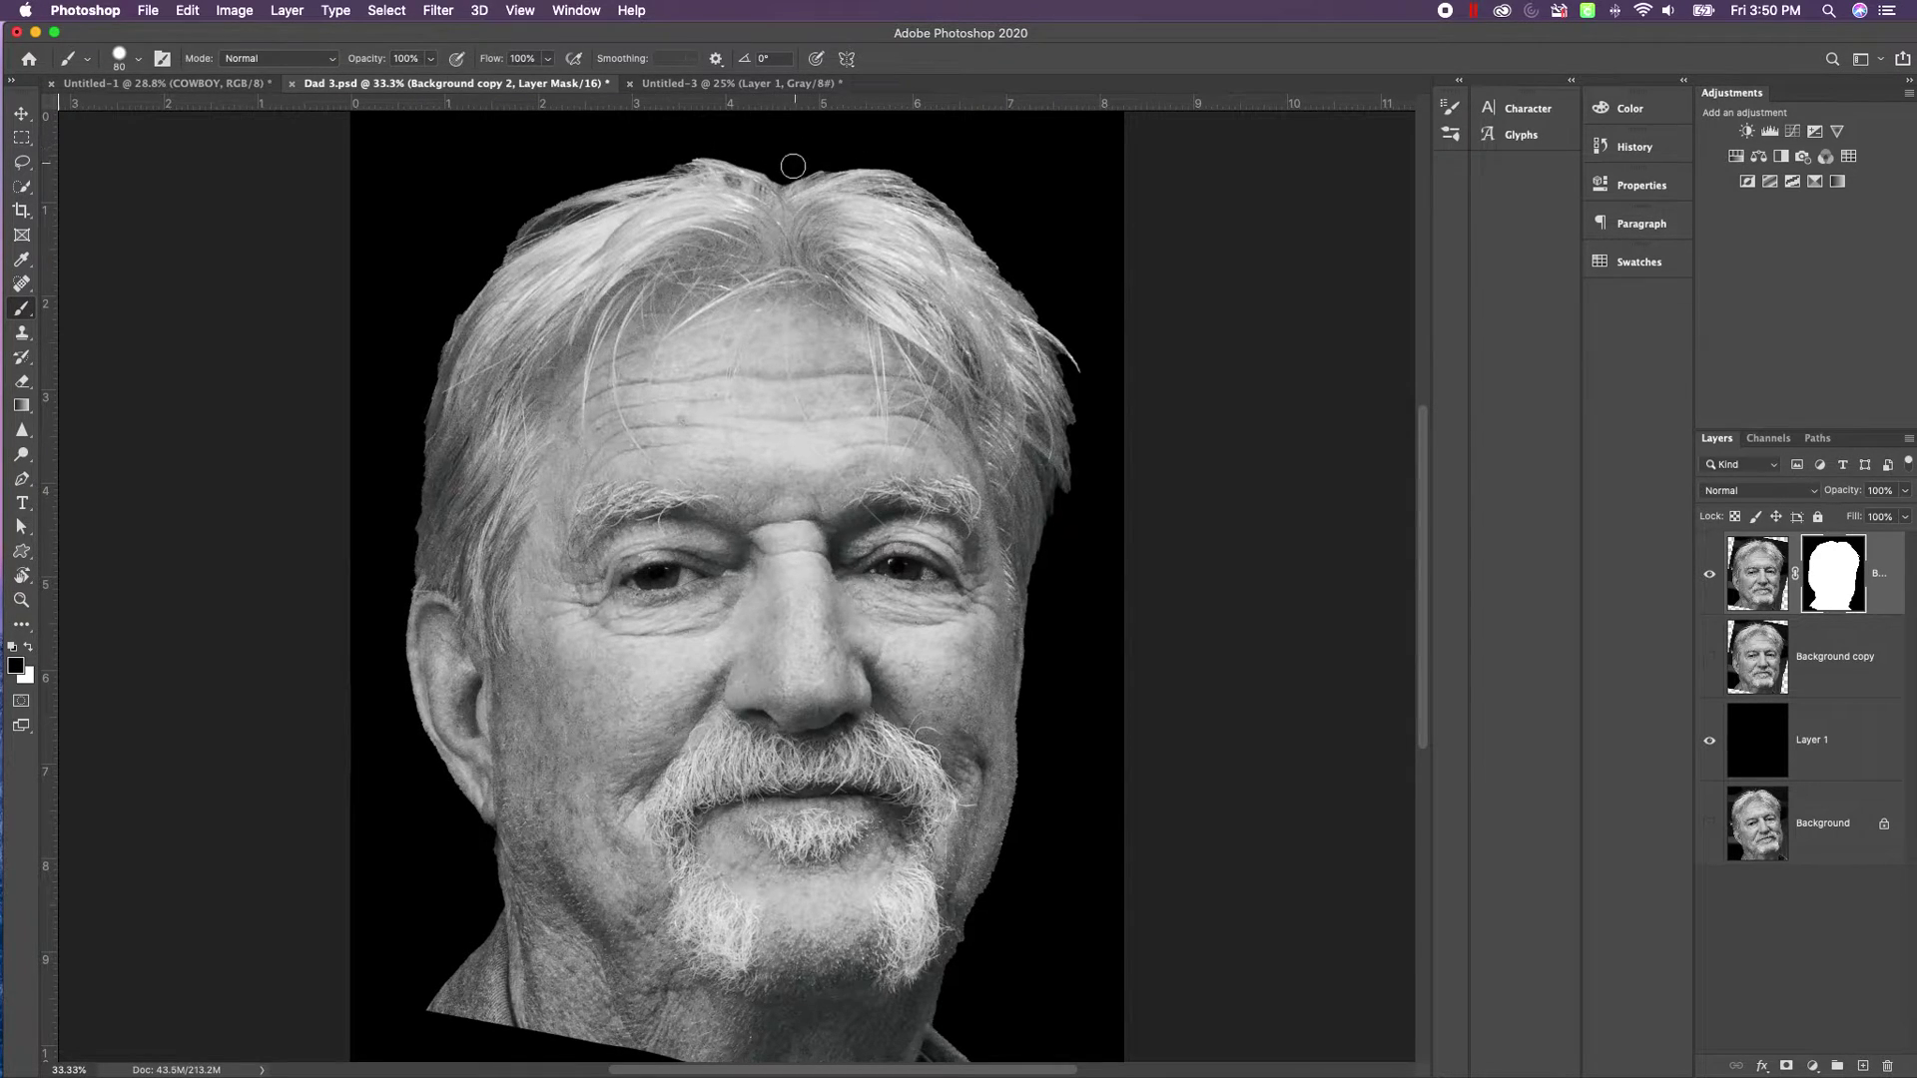
{"action": "mouse_move", "coordinate": [774, 170]}
{"action": "left_mouse_down"}
{"action": "mouse_move", "coordinate": [659, 154]}
{"action": "mouse_move", "coordinate": [736, 153]}
{"action": "mouse_move", "coordinate": [637, 159]}
{"action": "mouse_move", "coordinate": [509, 214]}
{"action": "mouse_move", "coordinate": [416, 371]}
{"action": "mouse_move", "coordinate": [408, 467]}
{"action": "mouse_move", "coordinate": [371, 464]}
{"action": "mouse_move", "coordinate": [411, 431]}
{"action": "mouse_move", "coordinate": [404, 581]}
{"action": "mouse_move", "coordinate": [423, 576]}
{"action": "mouse_move", "coordinate": [402, 579]}
{"action": "left_mouse_up"}
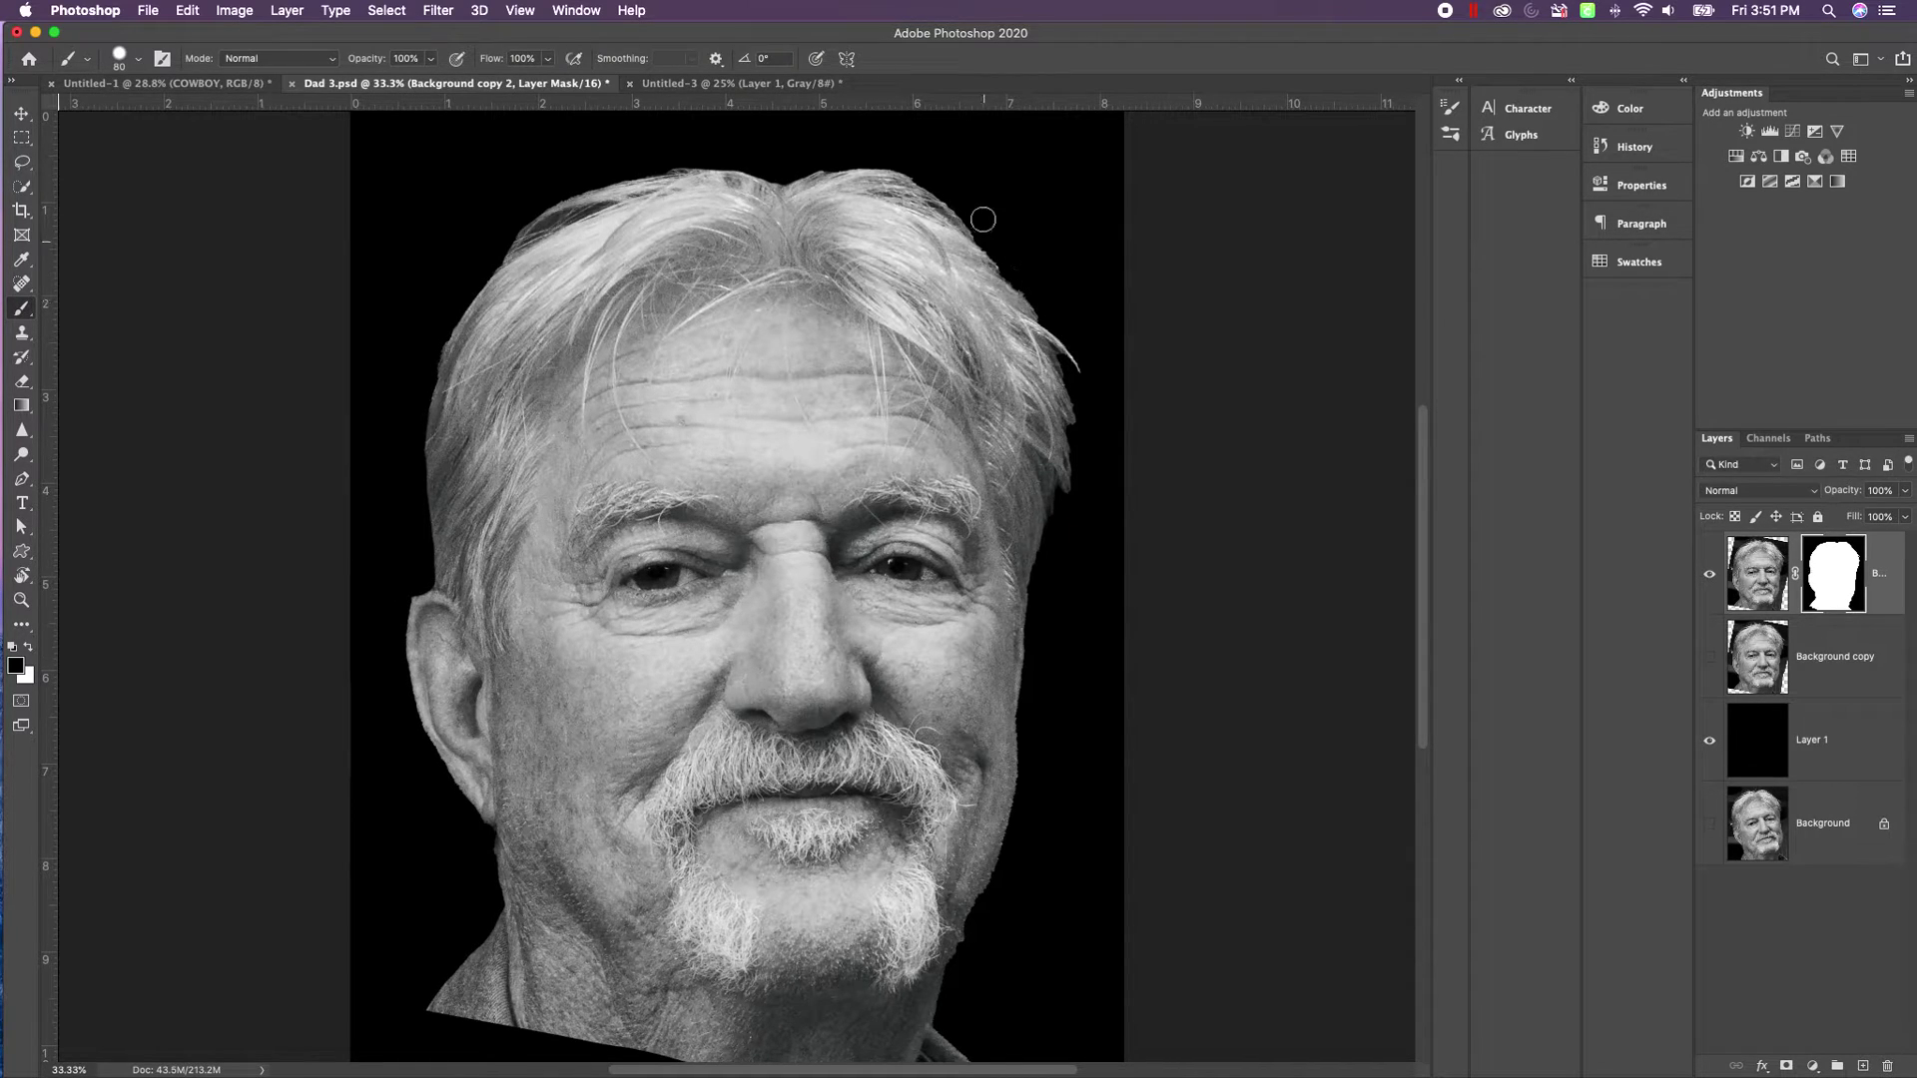
{"action": "mouse_move", "coordinate": [787, 169]}
{"action": "left_mouse_down"}
{"action": "mouse_move", "coordinate": [825, 154]}
{"action": "mouse_move", "coordinate": [794, 170]}
{"action": "left_mouse_up"}
{"action": "key", "text": "x"}
{"action": "mouse_move", "coordinate": [804, 190]}
{"action": "left_mouse_down"}
{"action": "mouse_move", "coordinate": [749, 189]}
{"action": "mouse_move", "coordinate": [834, 179]}
{"action": "mouse_move", "coordinate": [679, 179]}
{"action": "mouse_move", "coordinate": [634, 202]}
{"action": "left_mouse_up"}
{"action": "key", "text": "x"}
{"action": "mouse_move", "coordinate": [1076, 331]}
{"action": "left_mouse_down"}
{"action": "mouse_move", "coordinate": [1087, 364]}
{"action": "mouse_move", "coordinate": [1057, 320]}
{"action": "mouse_move", "coordinate": [1091, 445]}
{"action": "mouse_move", "coordinate": [1061, 569]}
{"action": "mouse_move", "coordinate": [1035, 590]}
{"action": "mouse_move", "coordinate": [1031, 702]}
{"action": "left_mouse_up"}
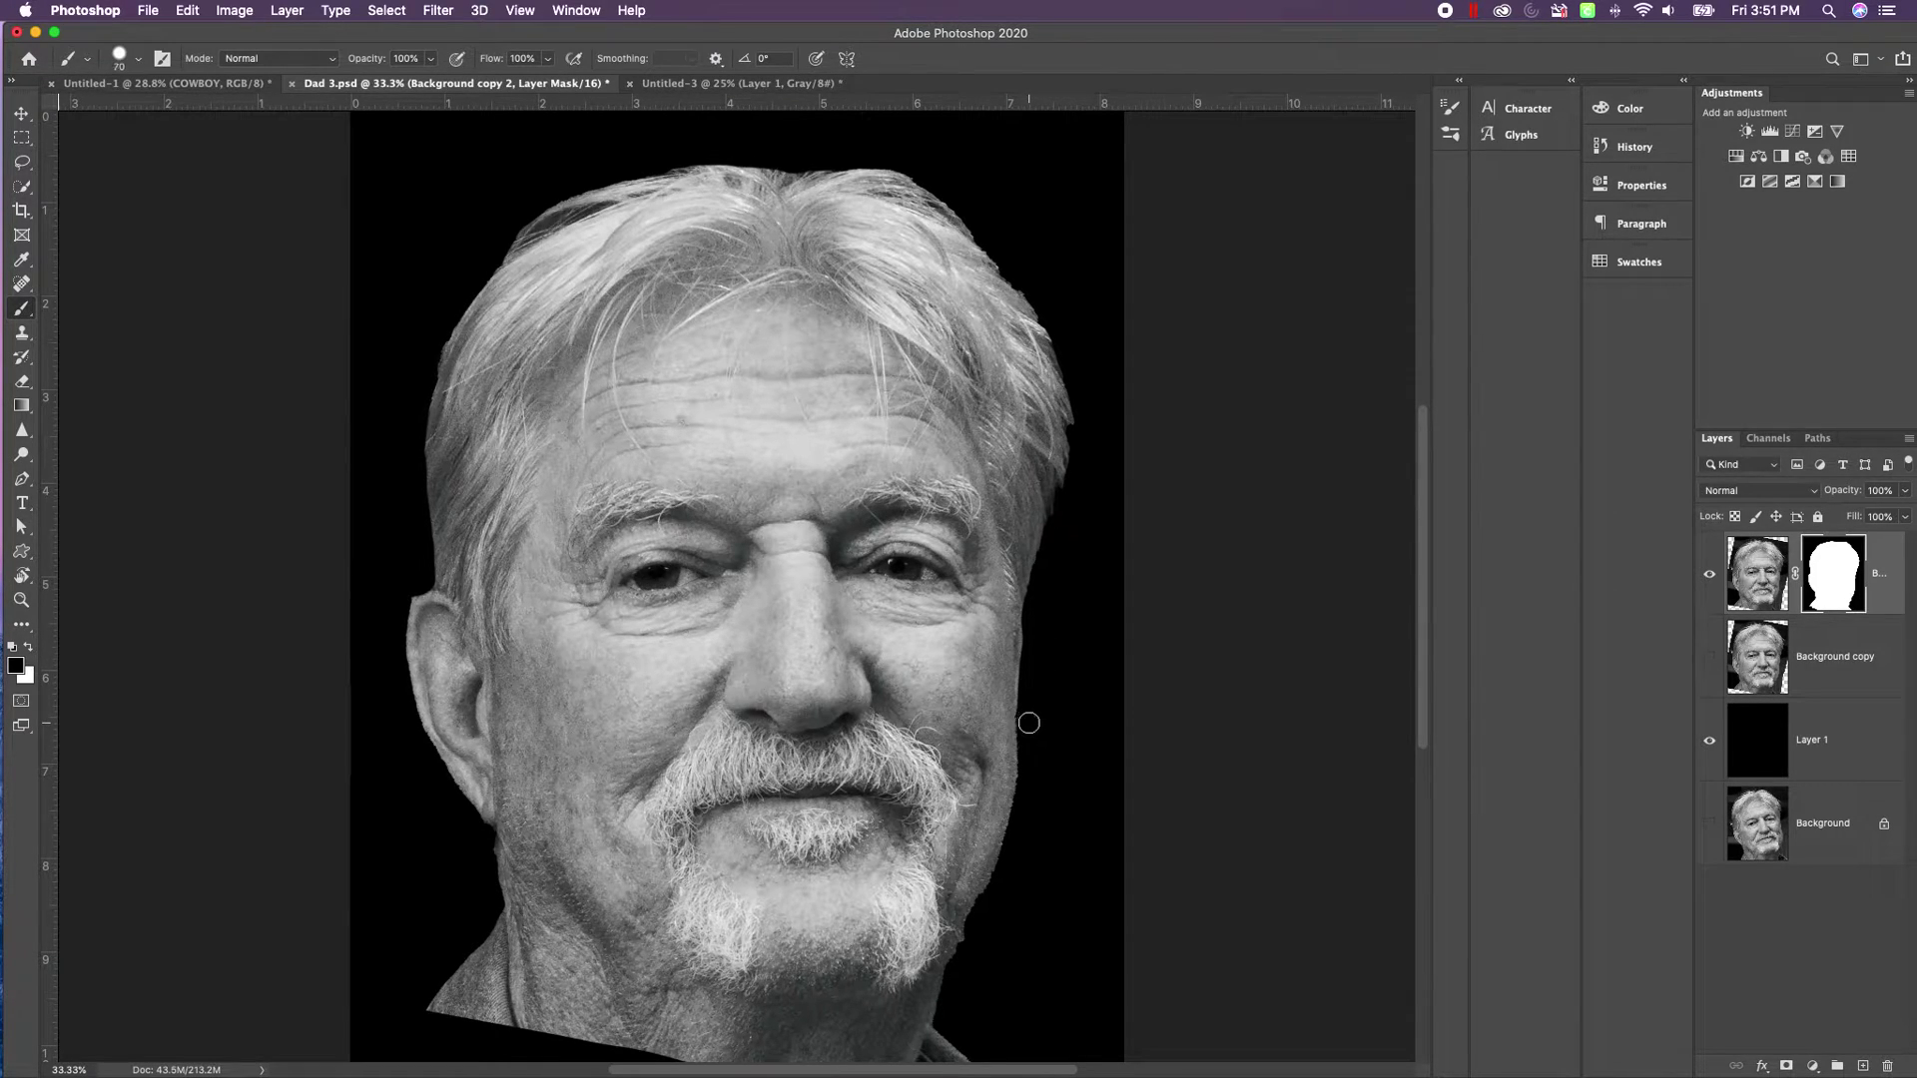
{"action": "mouse_move", "coordinate": [1021, 720]}
{"action": "left_mouse_down"}
{"action": "mouse_move", "coordinate": [1010, 835]}
{"action": "mouse_move", "coordinate": [942, 991]}
{"action": "mouse_move", "coordinate": [934, 964]}
{"action": "left_mouse_up"}
Paint black on the Background copy 2 mask to hide the neck, shoulder and shirt collar below the jaw.
{"action": "scroll", "coordinate": [925, 929], "scroll_direction": "down", "scroll_amount": 3}
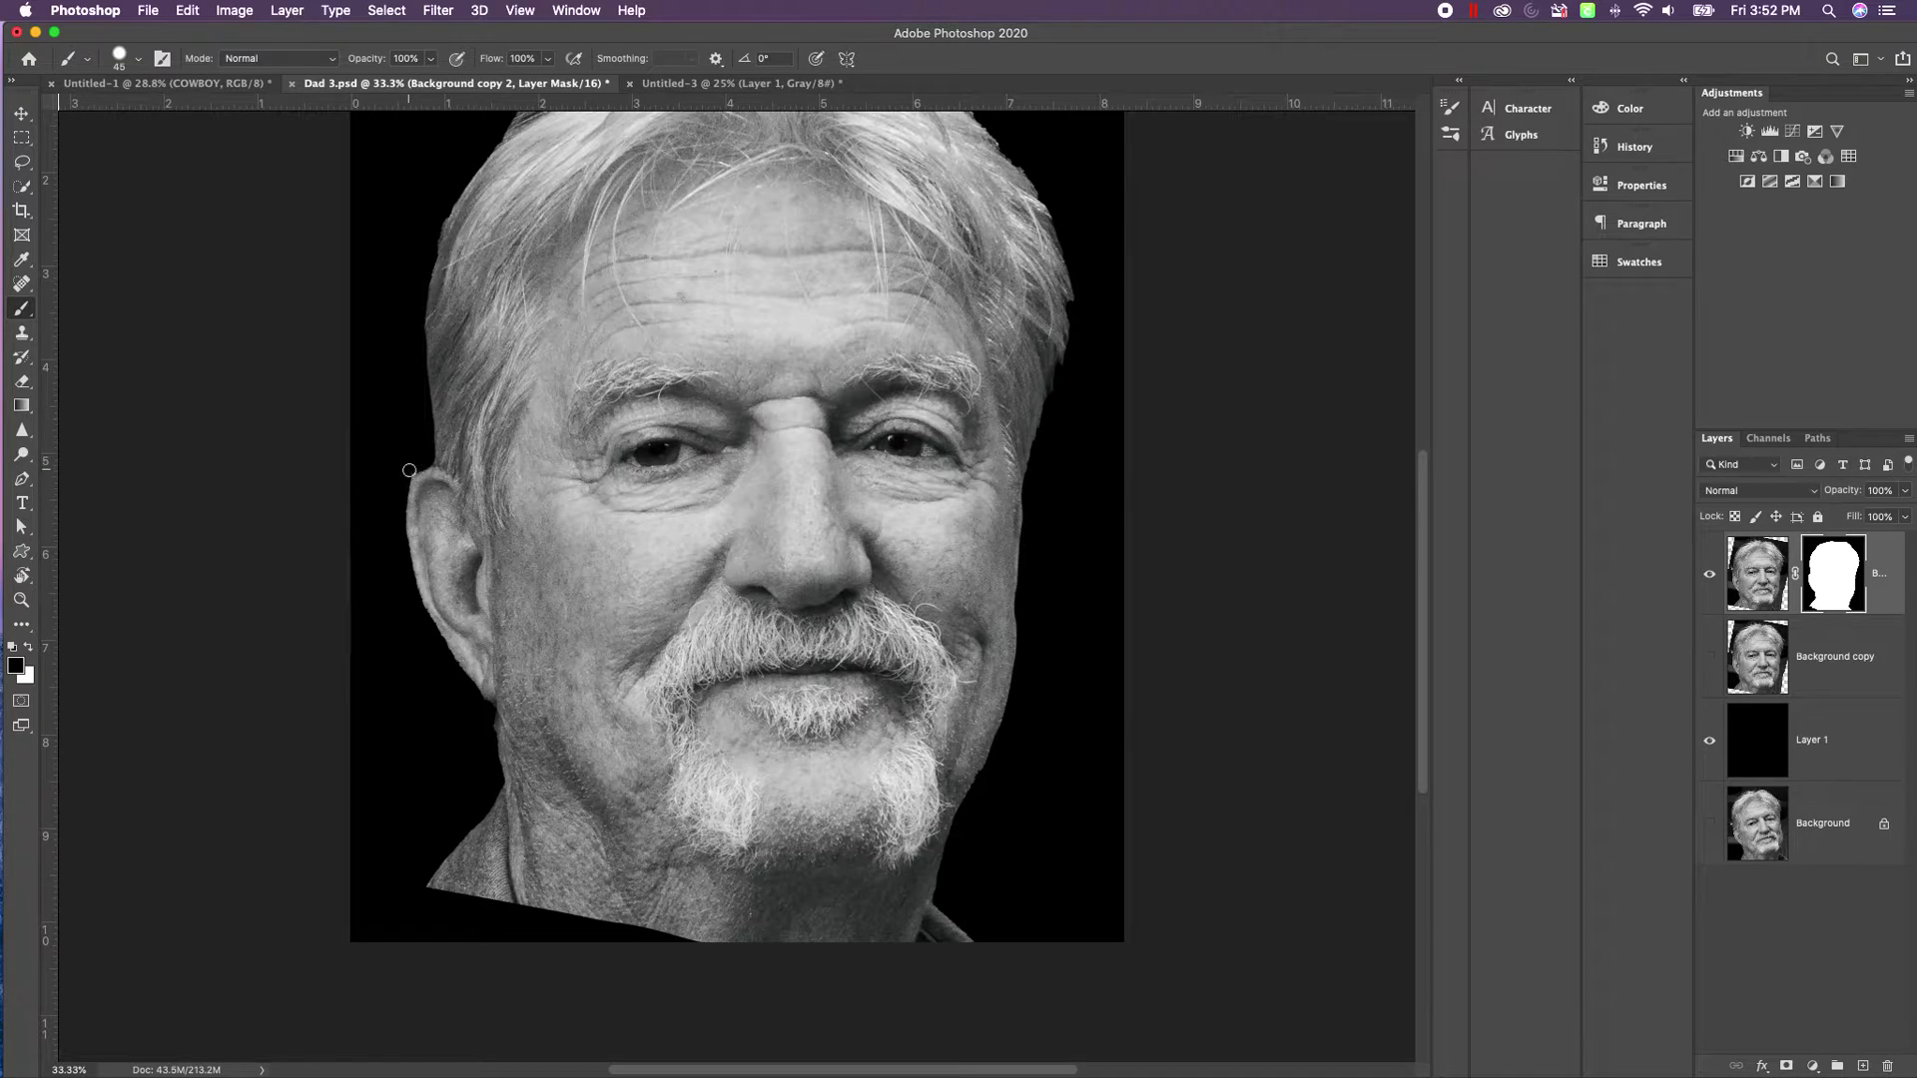
{"action": "left_click_drag", "start_coordinate": [482, 726], "coordinate": [491, 816]}
{"action": "key", "text": "bracketright"}
{"action": "key", "text": "bracketright"}
{"action": "key", "text": "bracketright"}
{"action": "key", "text": "bracketright"}
{"action": "key", "text": "bracketright"}
{"action": "key", "text": "bracketright"}
{"action": "key", "text": "bracketright"}
{"action": "mouse_move", "coordinate": [432, 855]}
{"action": "left_mouse_down"}
{"action": "mouse_move", "coordinate": [484, 912]}
{"action": "mouse_move", "coordinate": [468, 882]}
{"action": "mouse_move", "coordinate": [560, 959]}
{"action": "mouse_move", "coordinate": [684, 1014]}
{"action": "mouse_move", "coordinate": [938, 1027]}
{"action": "mouse_move", "coordinate": [1123, 912]}
{"action": "mouse_move", "coordinate": [1039, 949]}
{"action": "mouse_move", "coordinate": [1009, 911]}
{"action": "mouse_move", "coordinate": [949, 983]}
{"action": "mouse_move", "coordinate": [621, 995]}
{"action": "left_mouse_up"}
Refine the masked jaw and chin outline into a smooth curve with a size 150 black brush.
{"action": "key", "text": "bracketleft"}
{"action": "key", "text": "bracketleft"}
{"action": "key", "text": "bracketleft"}
{"action": "key", "text": "bracketleft"}
{"action": "key", "text": "bracketleft"}
{"action": "key", "text": "bracketleft"}
{"action": "key", "text": "bracketleft"}
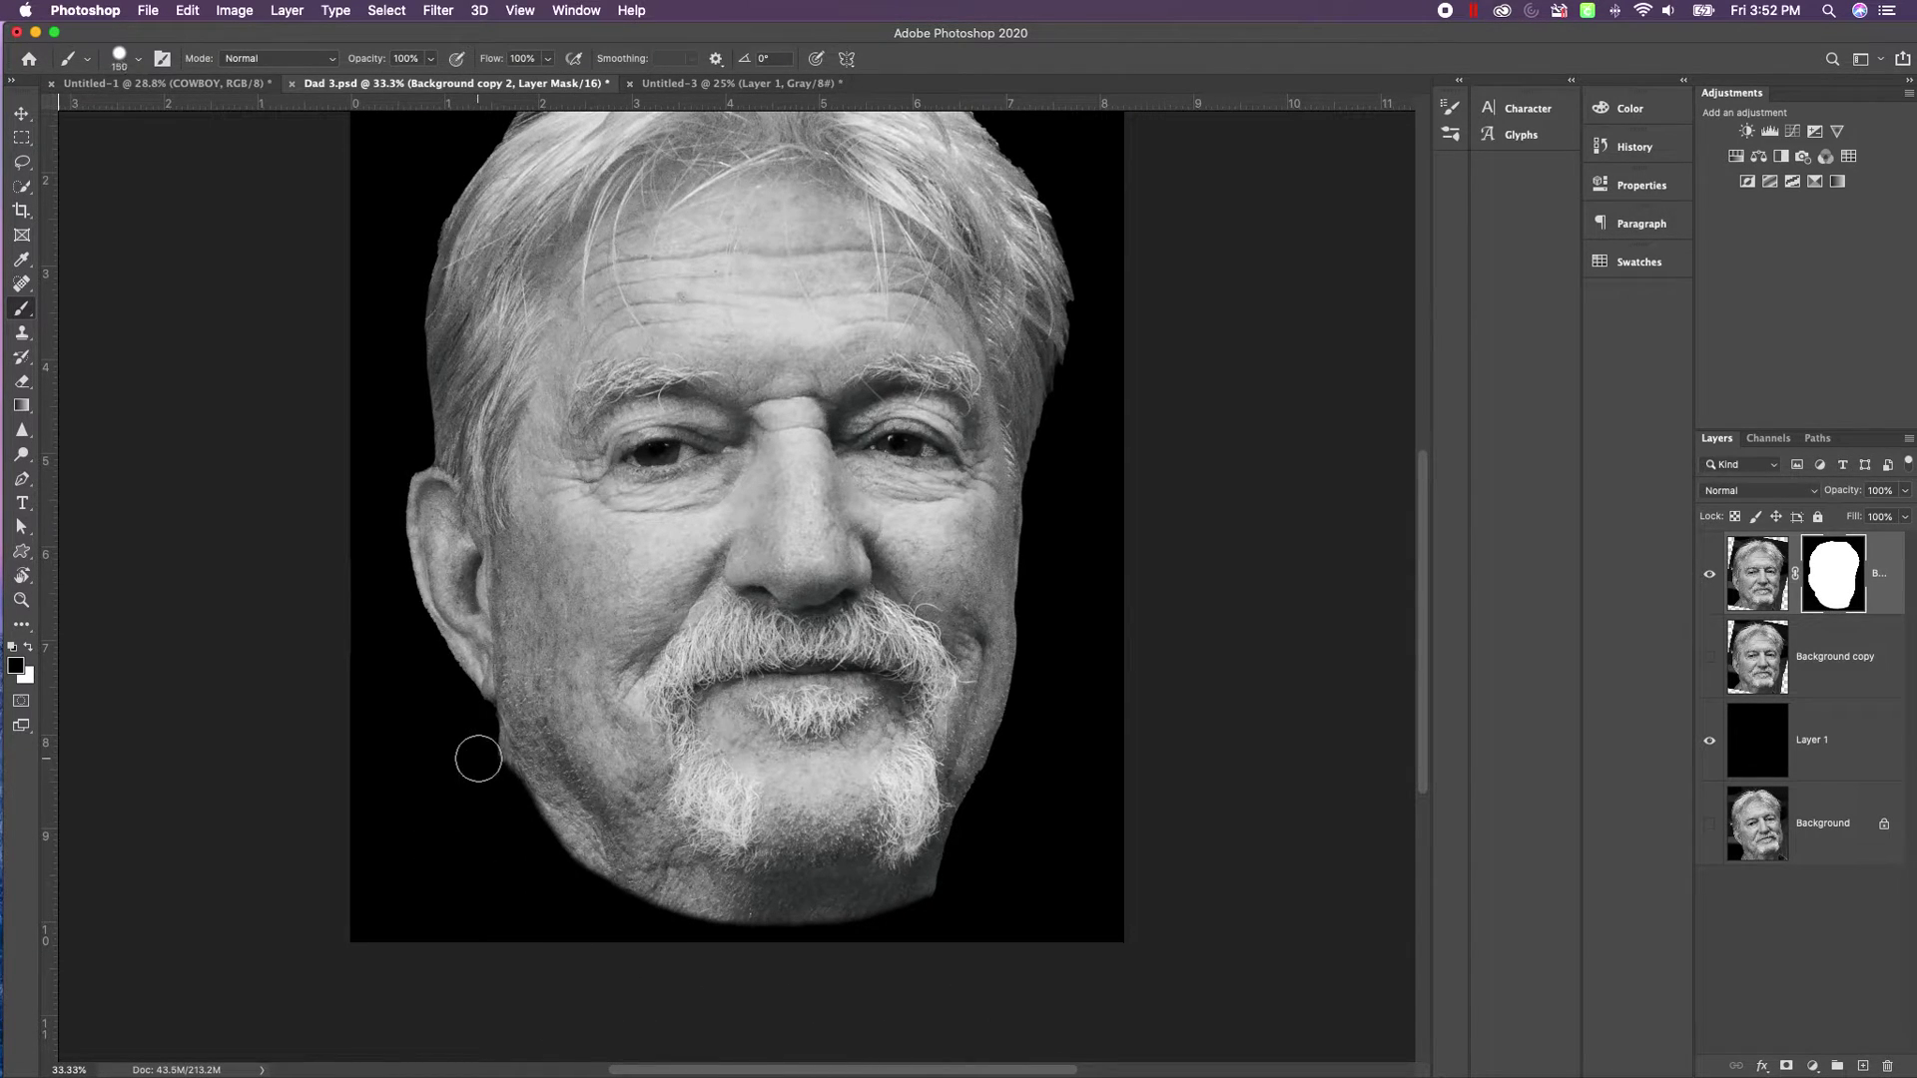
{"action": "mouse_move", "coordinate": [484, 739]}
{"action": "left_mouse_down"}
{"action": "mouse_move", "coordinate": [587, 870]}
{"action": "mouse_move", "coordinate": [668, 909]}
{"action": "mouse_move", "coordinate": [930, 912]}
{"action": "mouse_move", "coordinate": [978, 851]}
{"action": "mouse_move", "coordinate": [886, 910]}
{"action": "mouse_move", "coordinate": [793, 911]}
{"action": "left_mouse_up"}
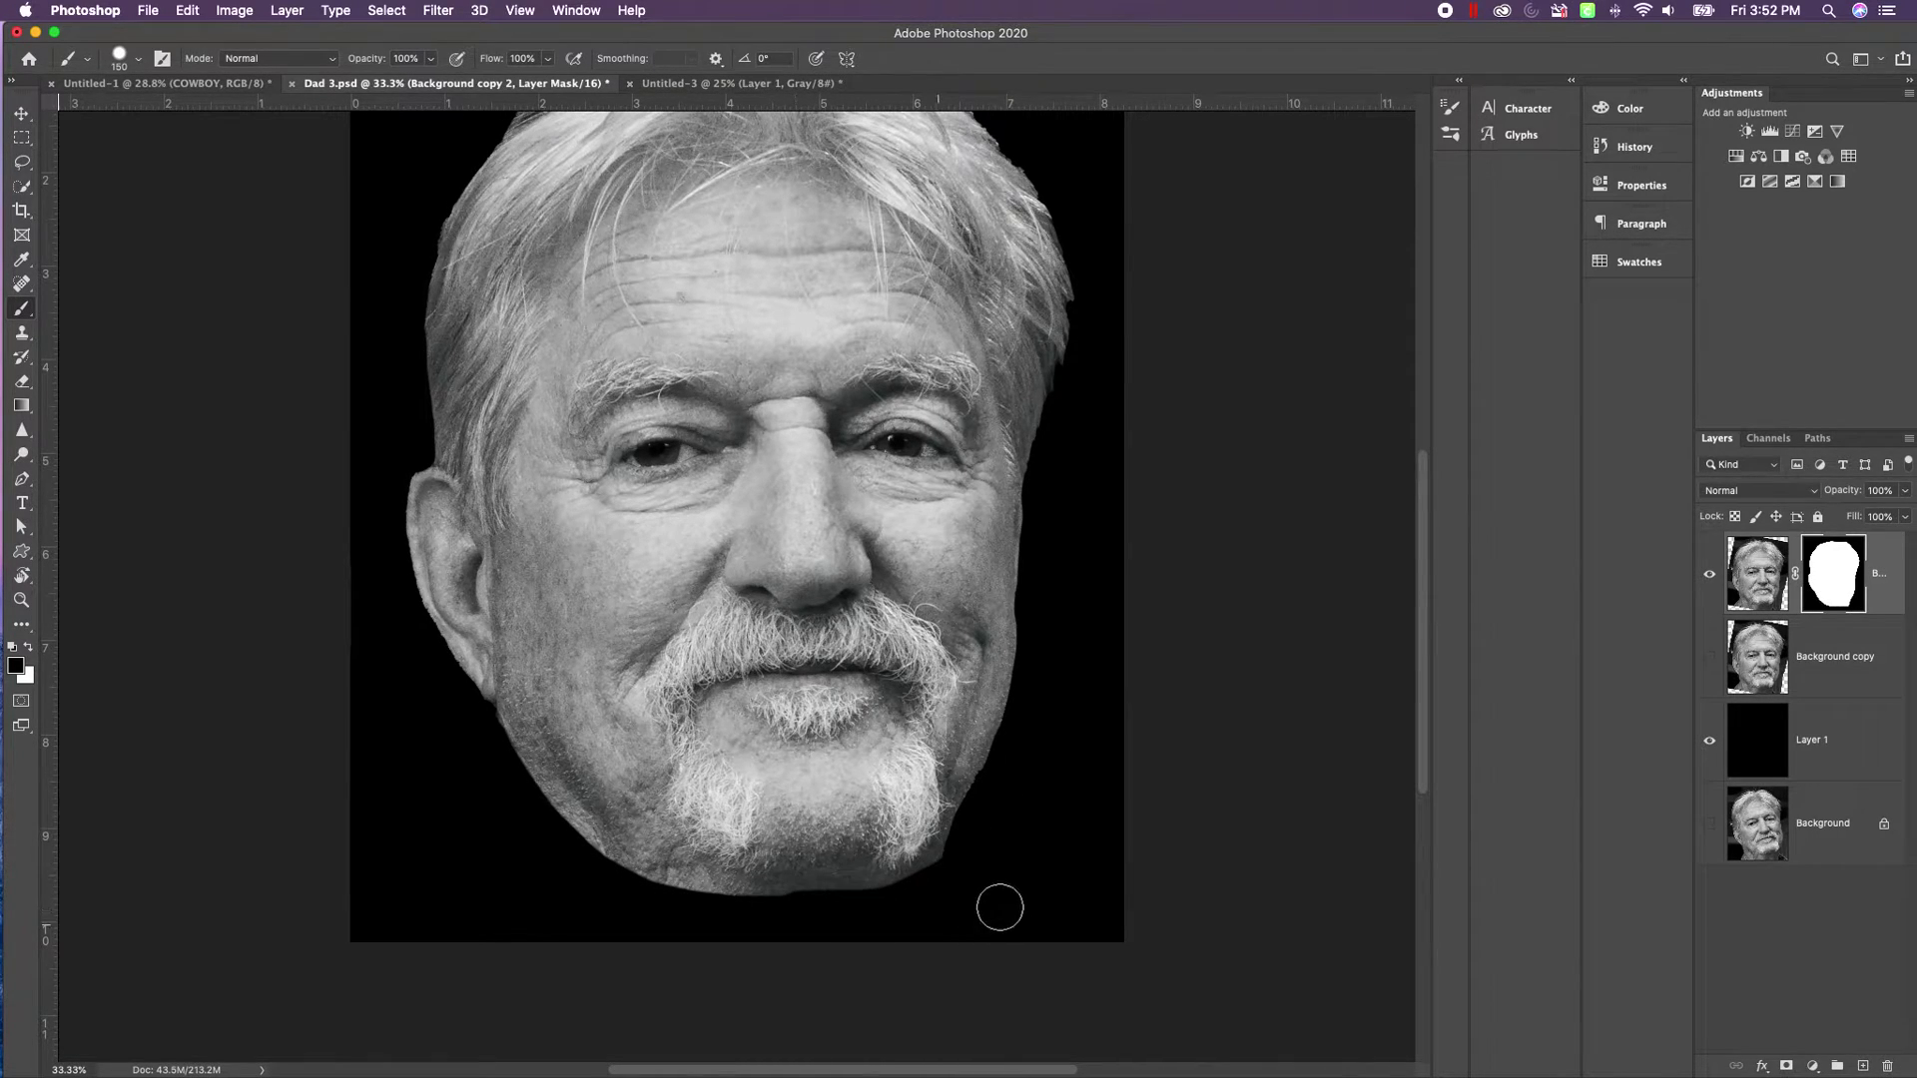
{"action": "mouse_move", "coordinate": [1013, 769]}
{"action": "left_mouse_down"}
{"action": "mouse_move", "coordinate": [1001, 774]}
{"action": "mouse_move", "coordinate": [965, 857]}
{"action": "mouse_move", "coordinate": [887, 902]}
{"action": "mouse_move", "coordinate": [716, 905]}
{"action": "mouse_move", "coordinate": [599, 866]}
{"action": "mouse_move", "coordinate": [484, 729]}
{"action": "mouse_move", "coordinate": [567, 821]}
{"action": "mouse_move", "coordinate": [497, 794]}
{"action": "mouse_move", "coordinate": [510, 721]}
{"action": "mouse_move", "coordinate": [487, 724]}
{"action": "mouse_move", "coordinate": [553, 823]}
{"action": "mouse_move", "coordinate": [639, 893]}
{"action": "left_mouse_up"}
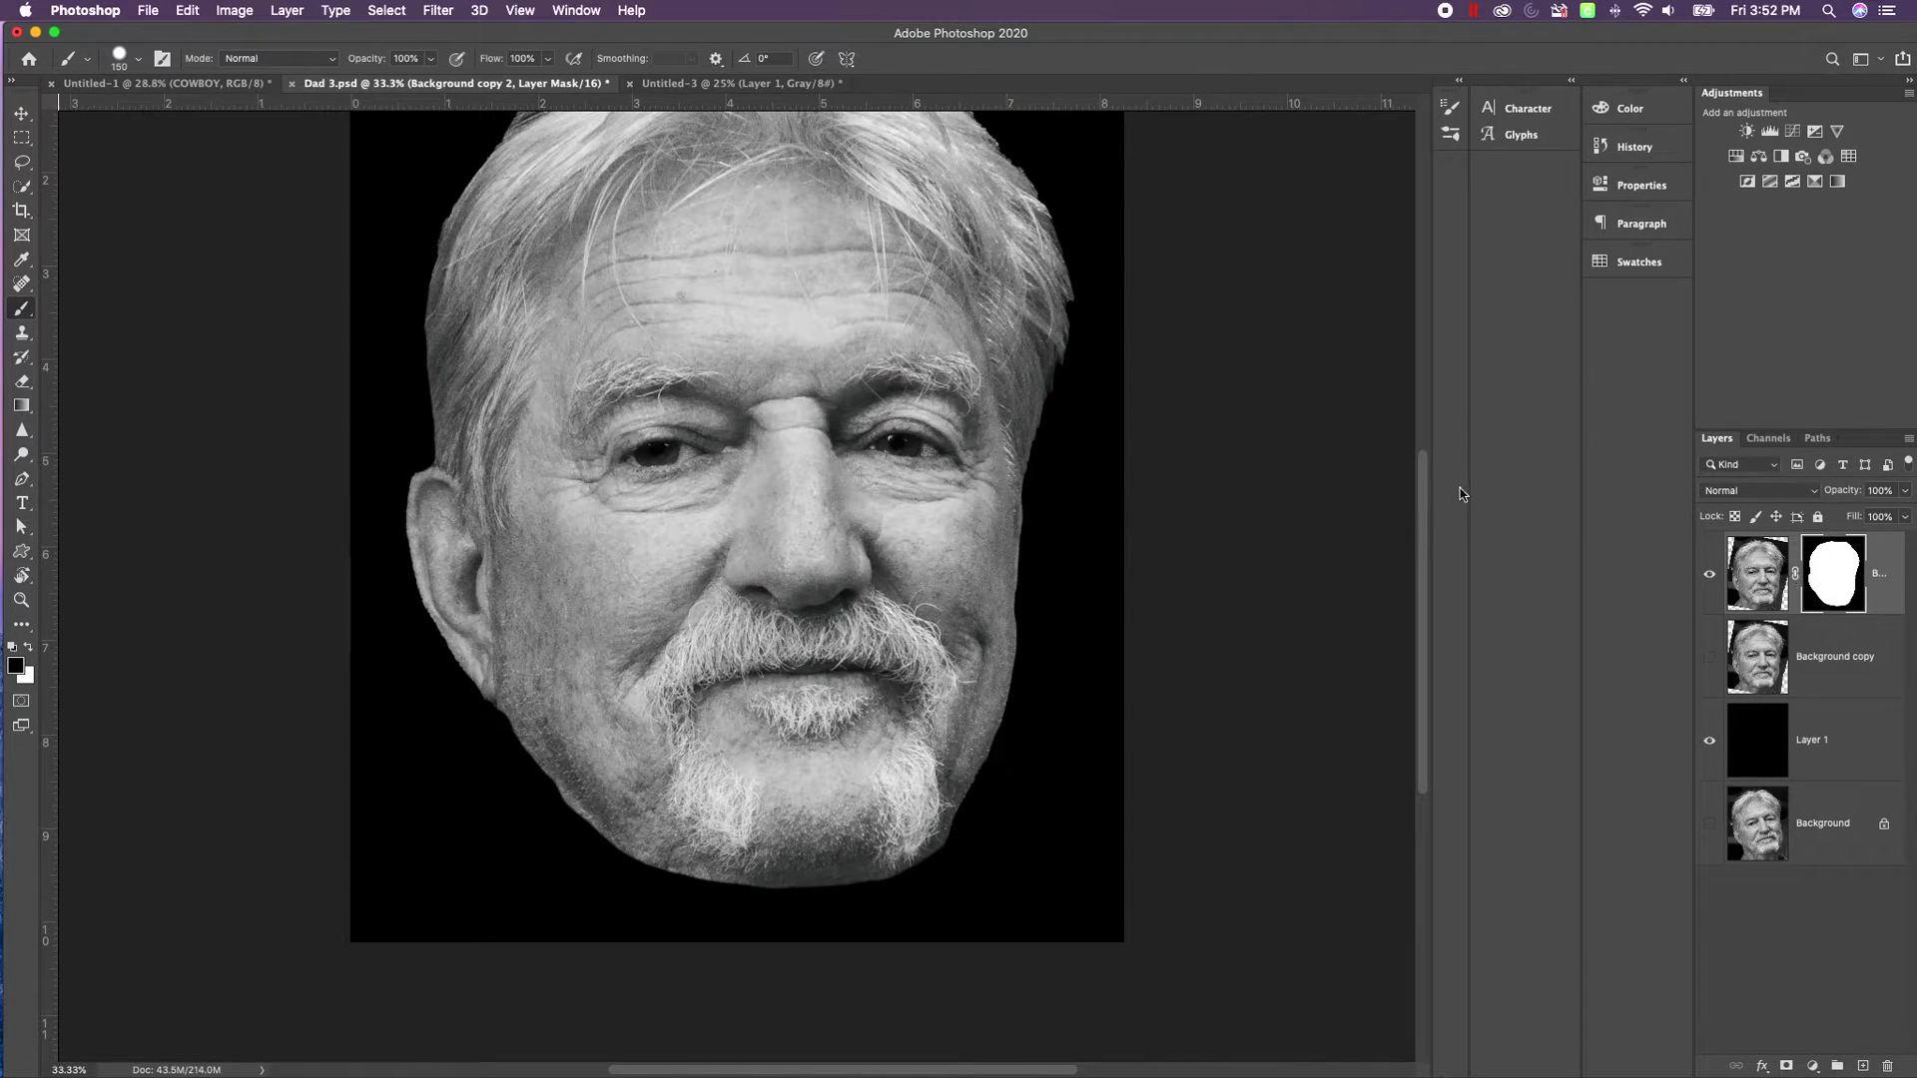
Fit the whole image on screen and apply the layer mask of Background copy 2 permanently.
{"action": "scroll", "coordinate": [1380, 447], "scroll_direction": "up", "scroll_amount": 2}
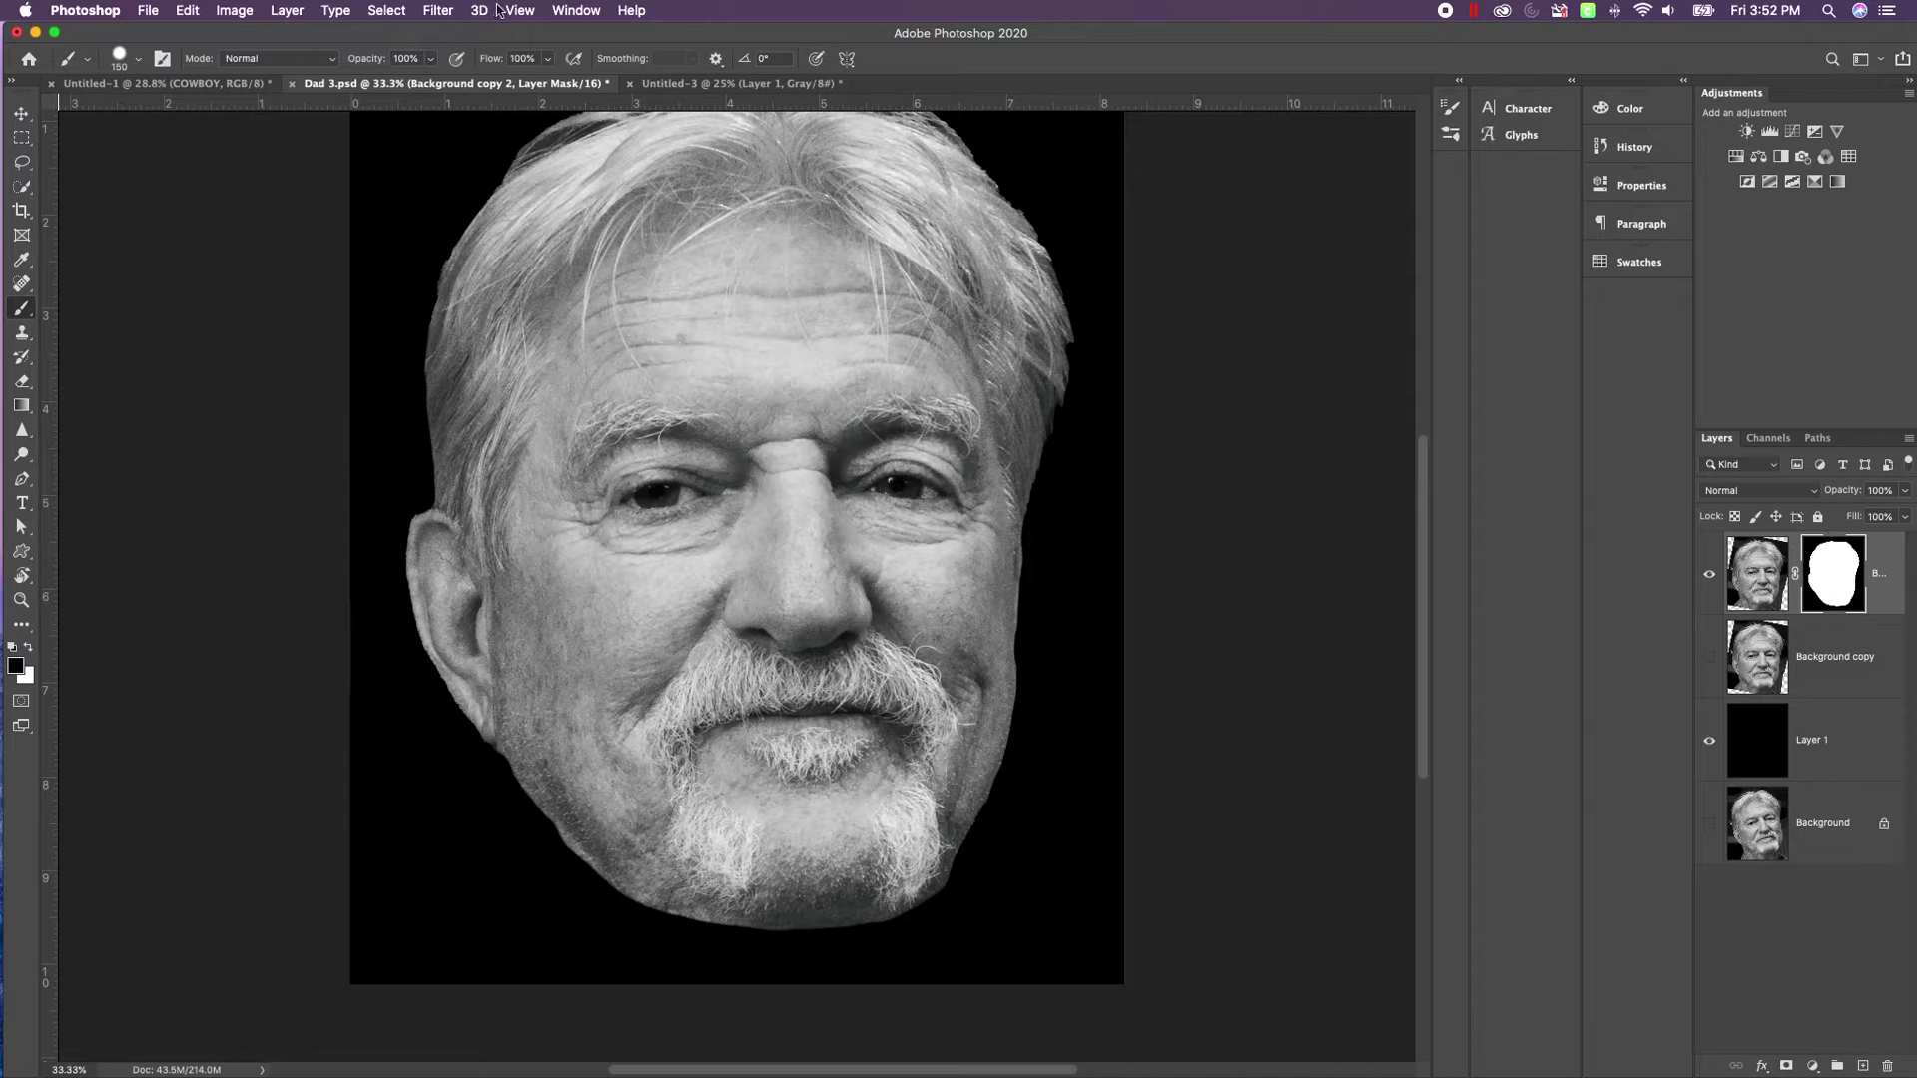
{"action": "left_click", "coordinate": [534, 12]}
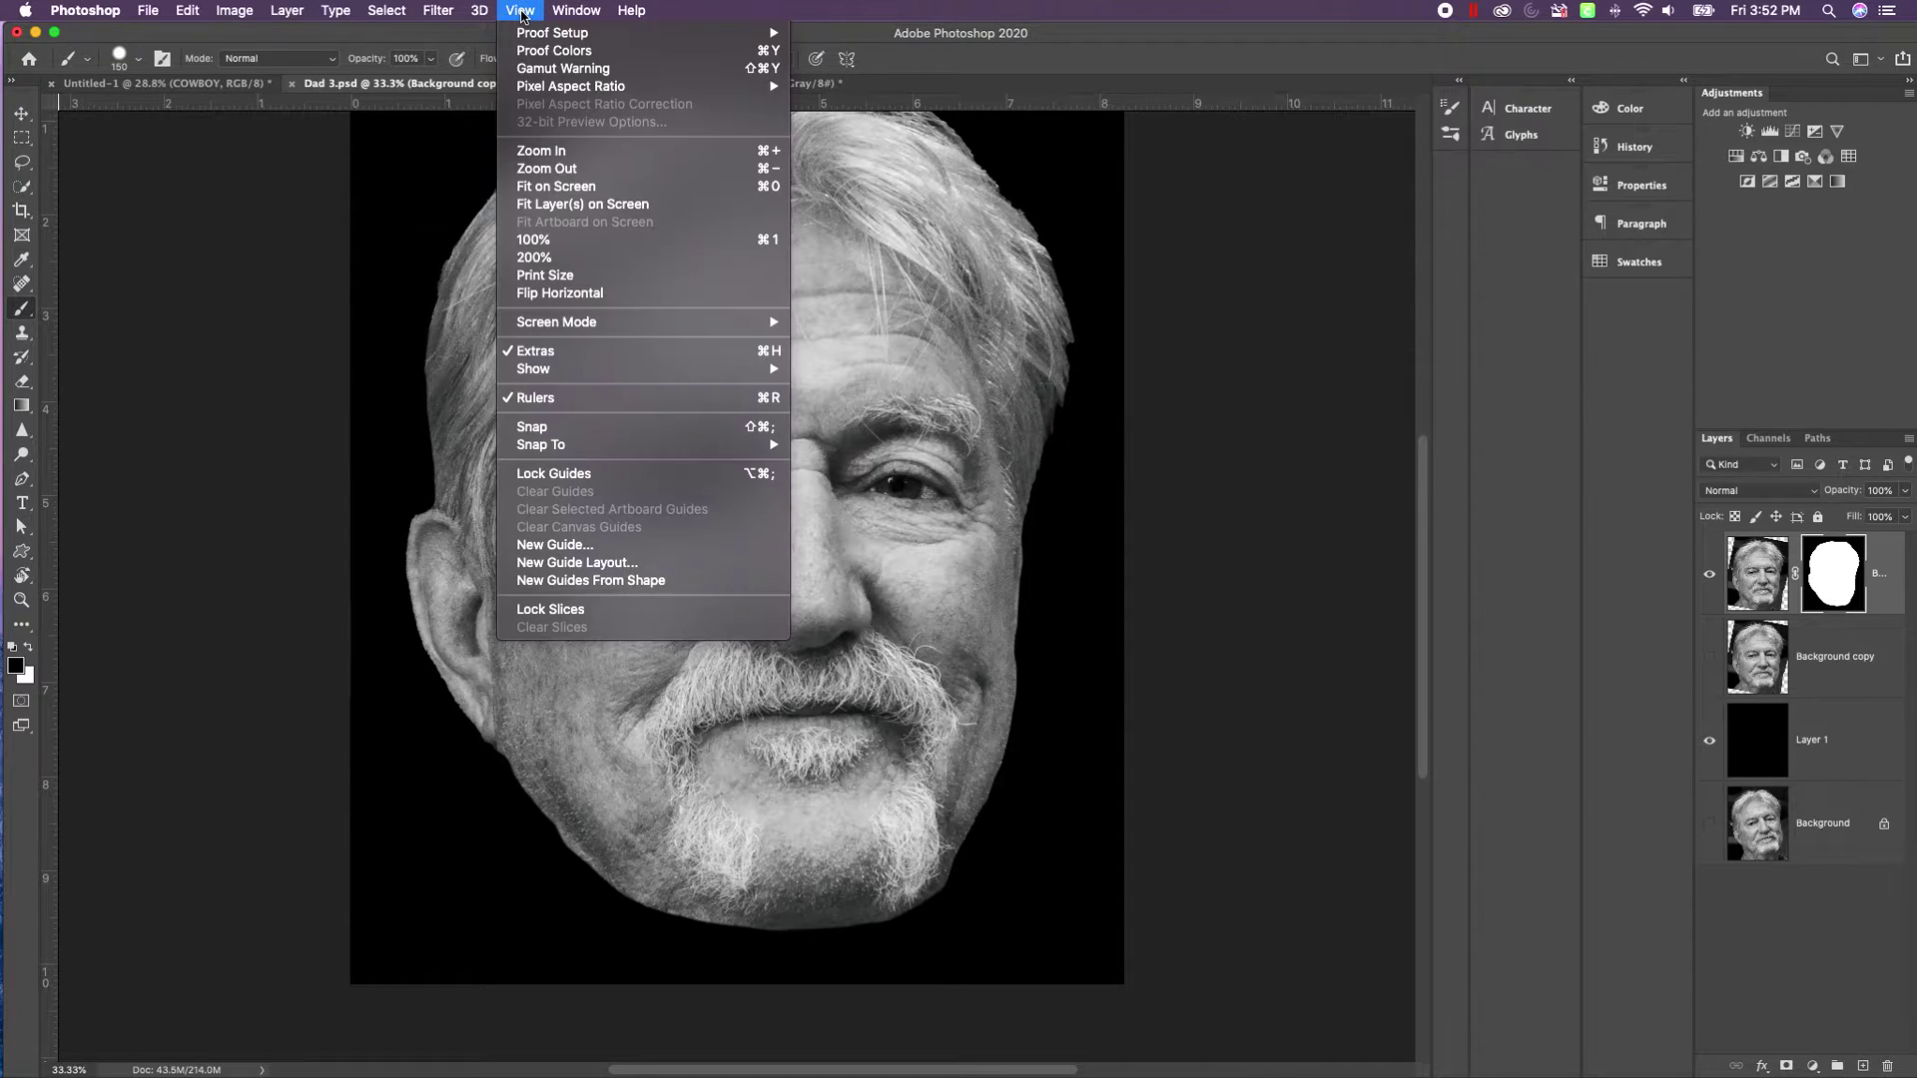
{"action": "left_click", "coordinate": [587, 196]}
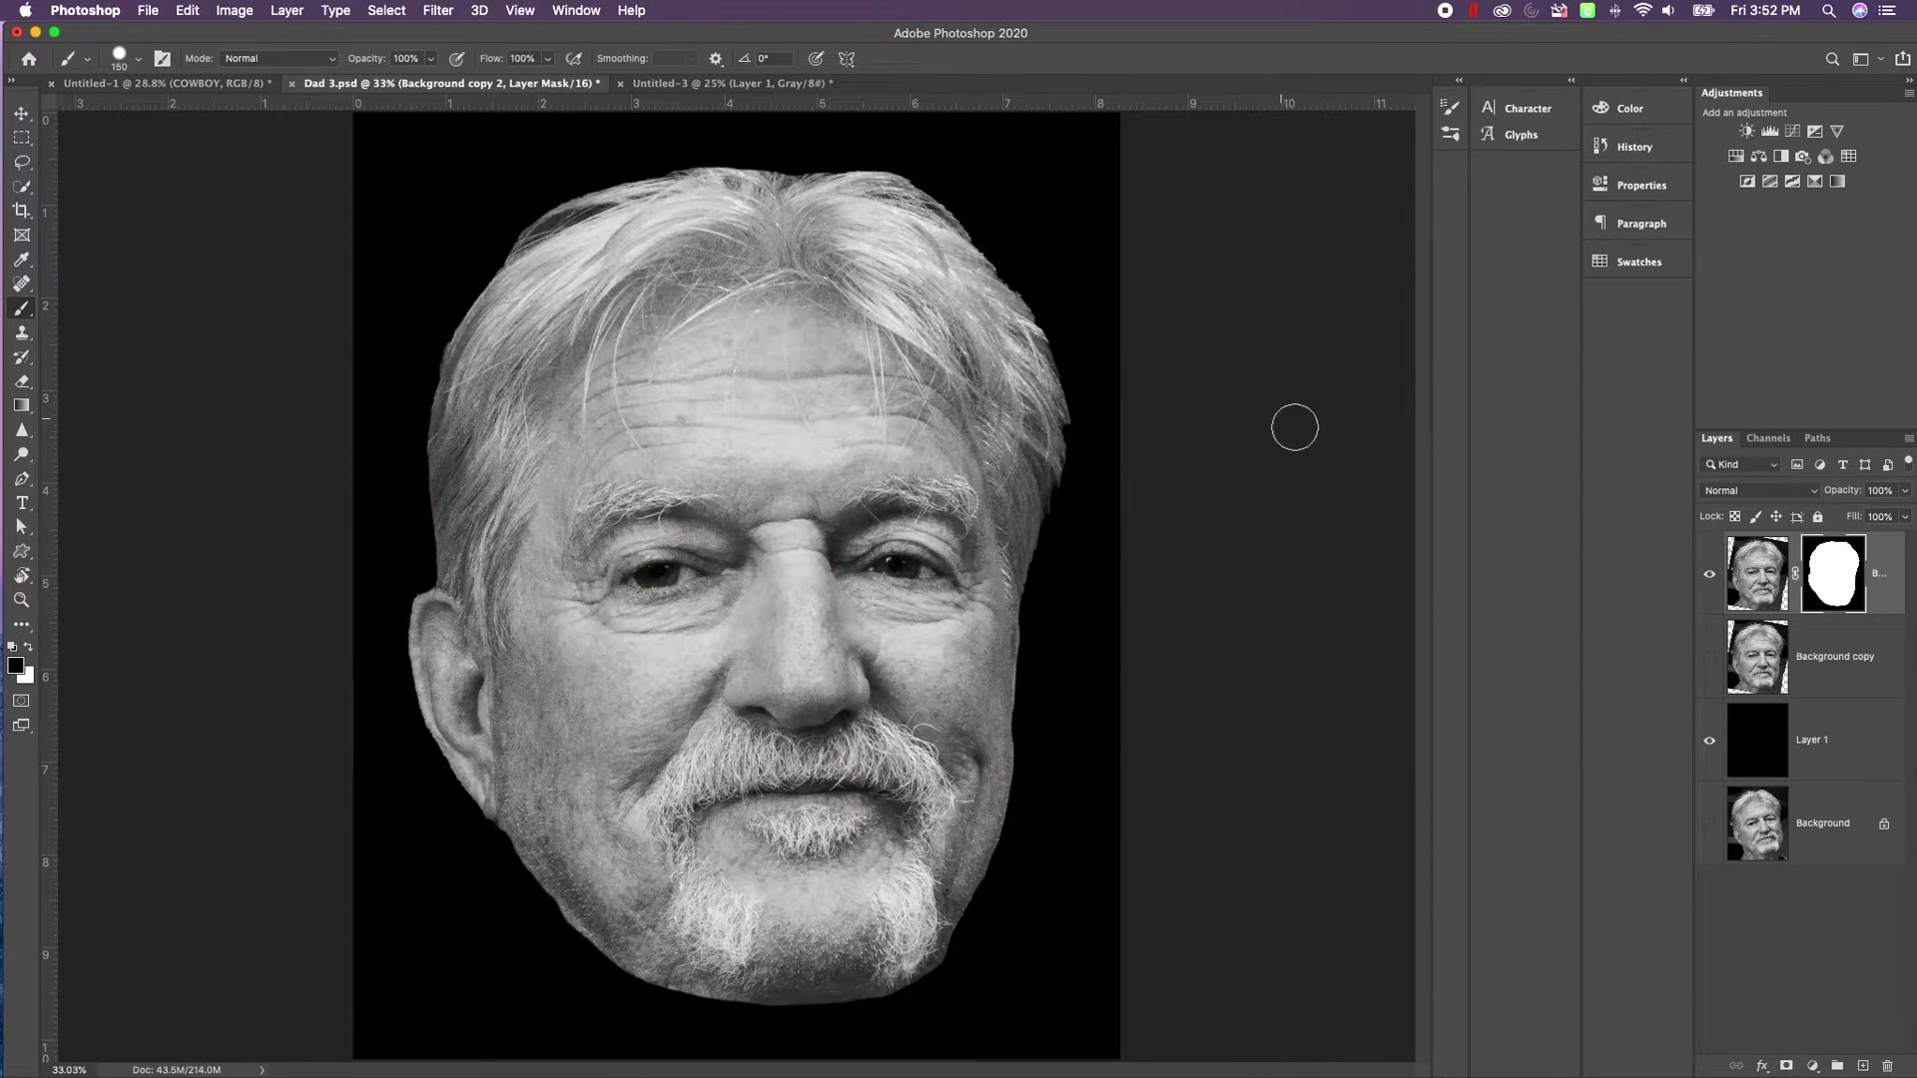
{"action": "right_click", "coordinate": [1835, 576]}
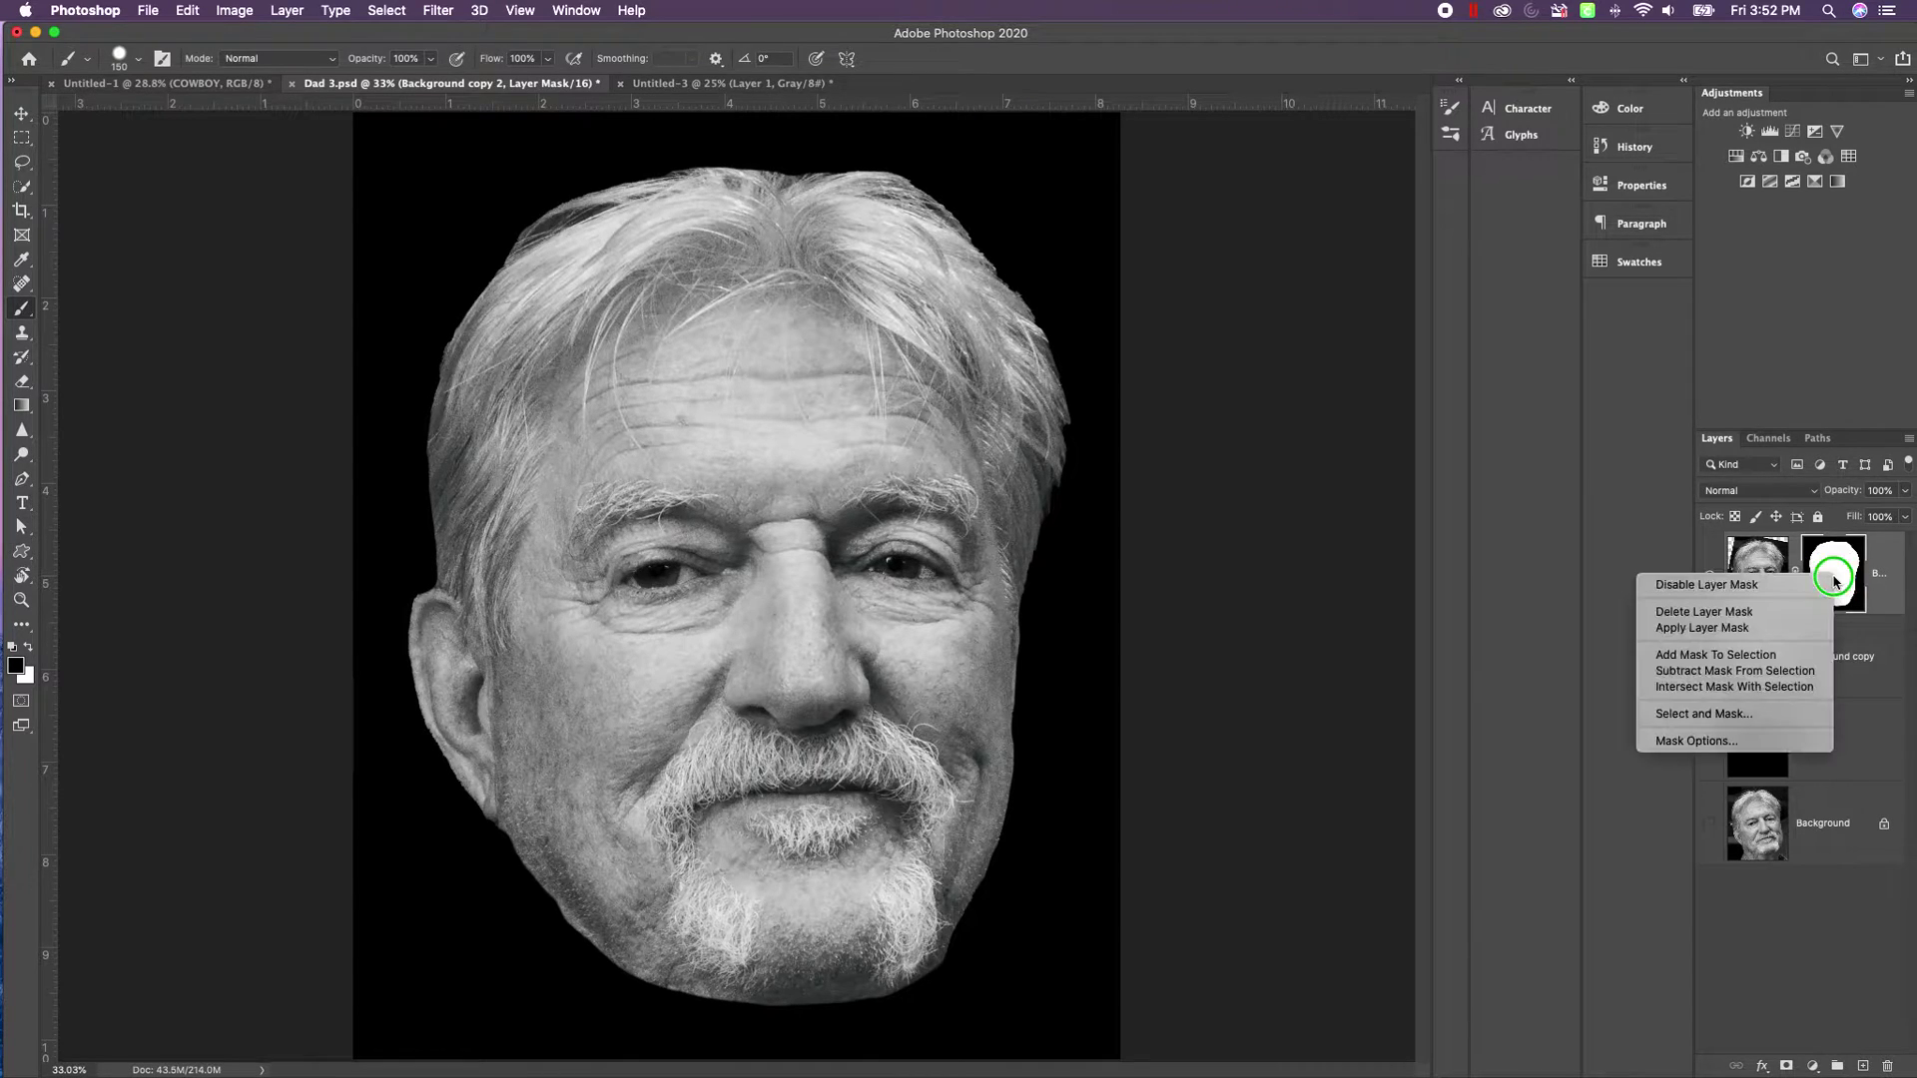
{"action": "left_click", "coordinate": [1807, 628]}
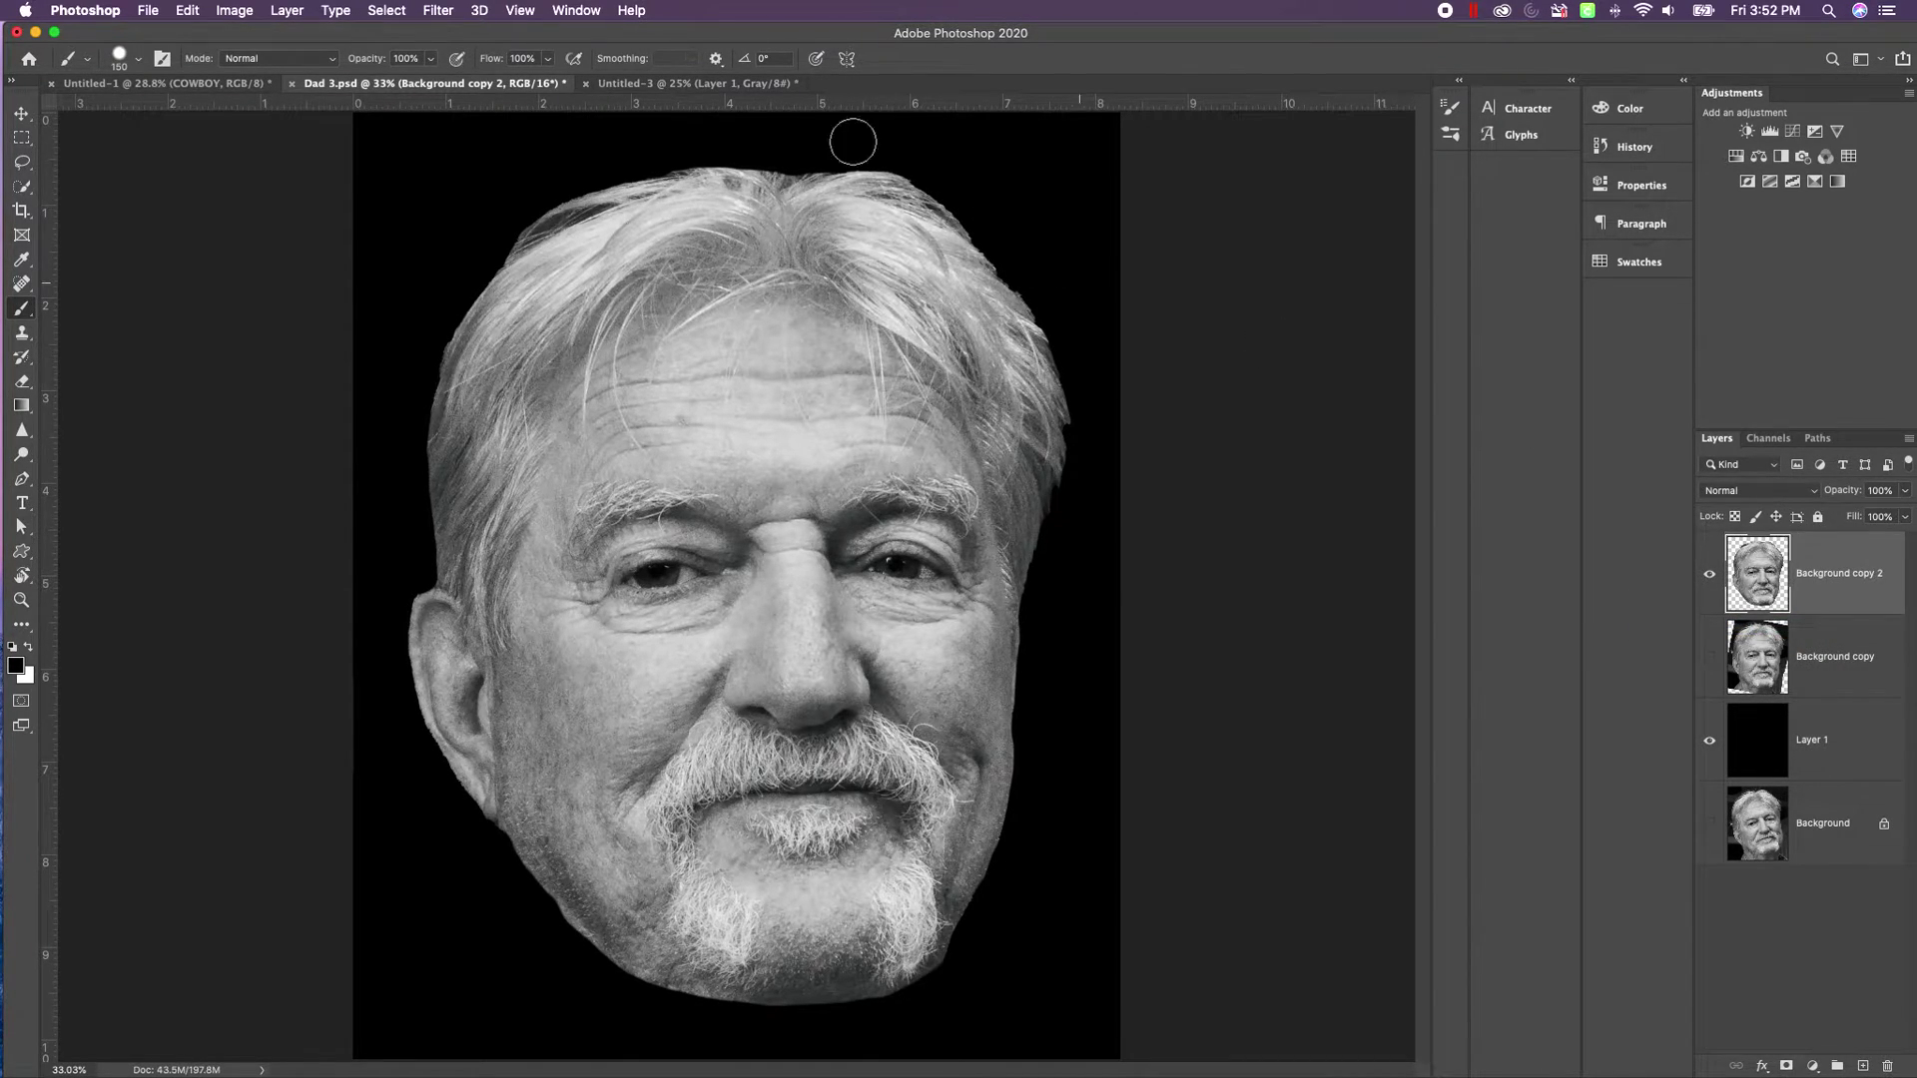
Rotate the cut-out head about 1.6° clockwise and move the Background copy layer directly below Layer 1.
{"action": "left_click", "coordinate": [21, 113]}
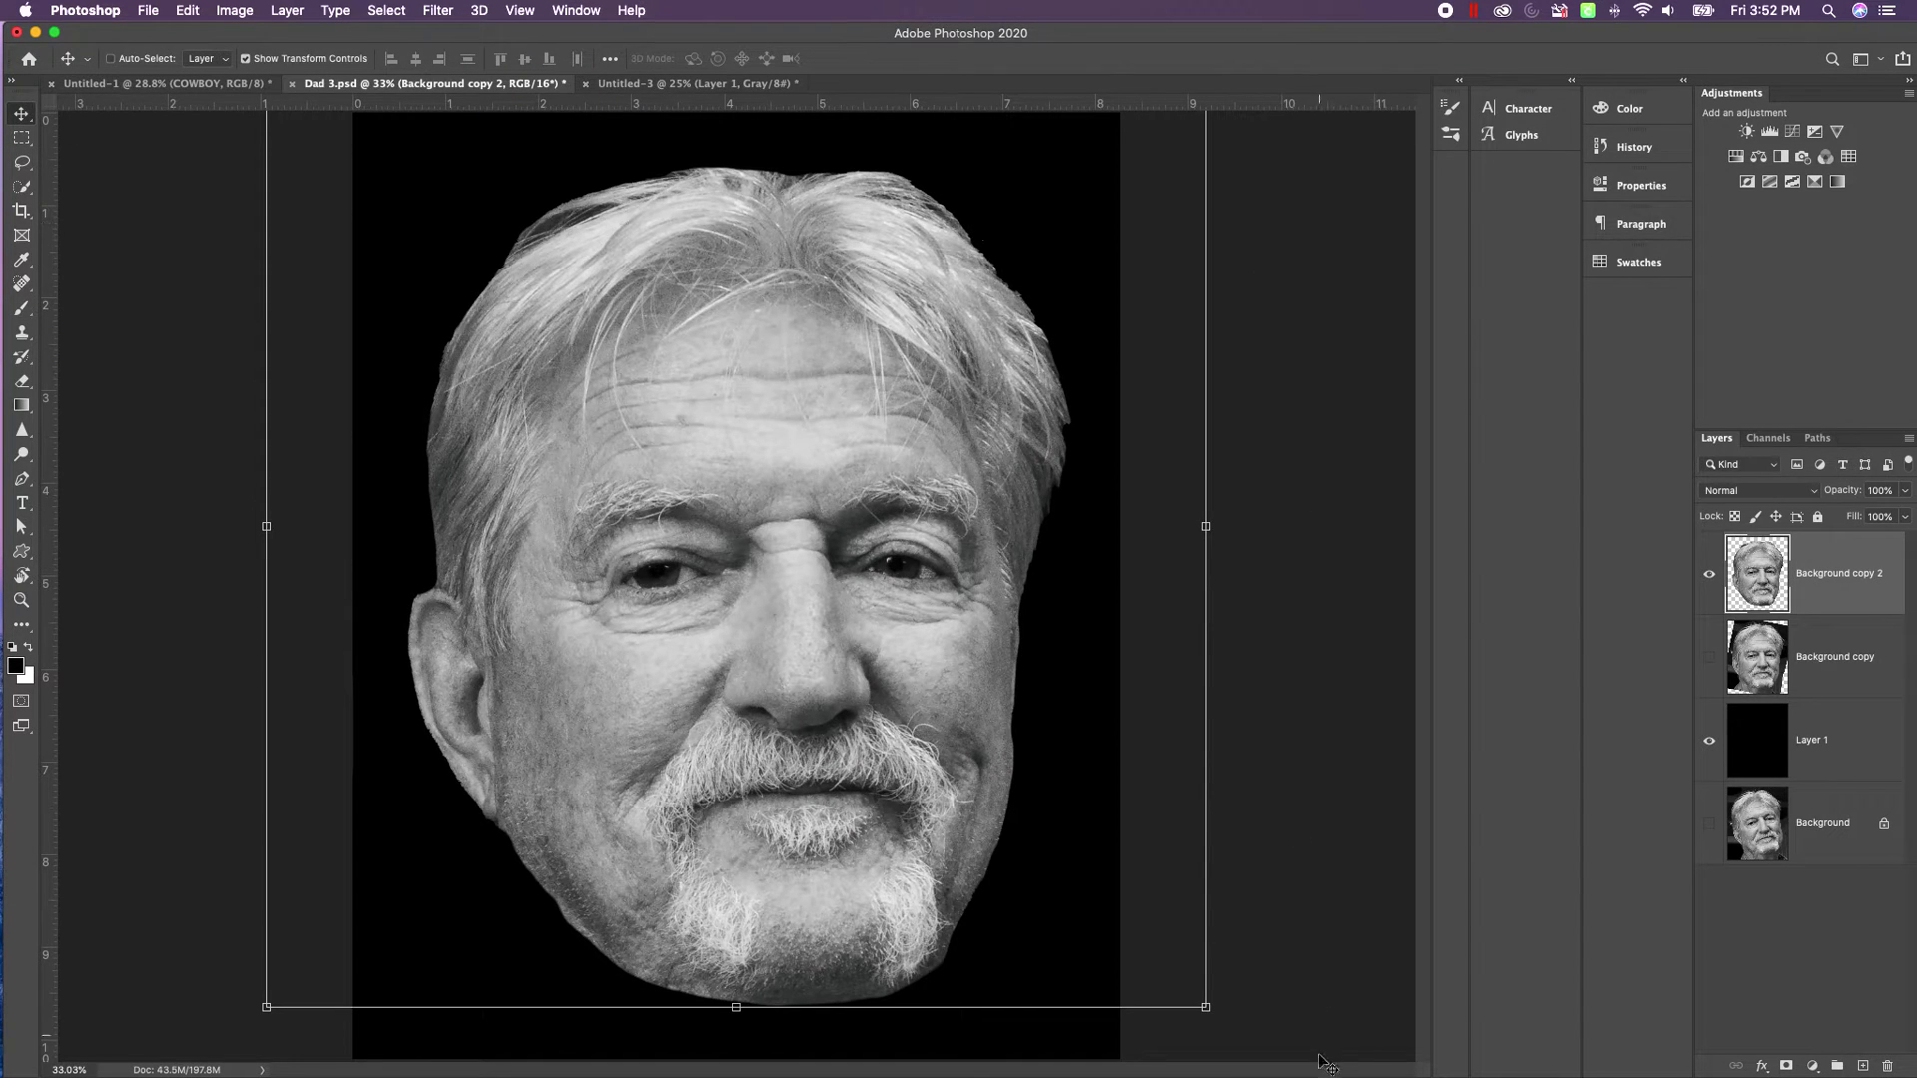
{"action": "left_click_drag", "start_coordinate": [1226, 1016], "coordinate": [1211, 1026]}
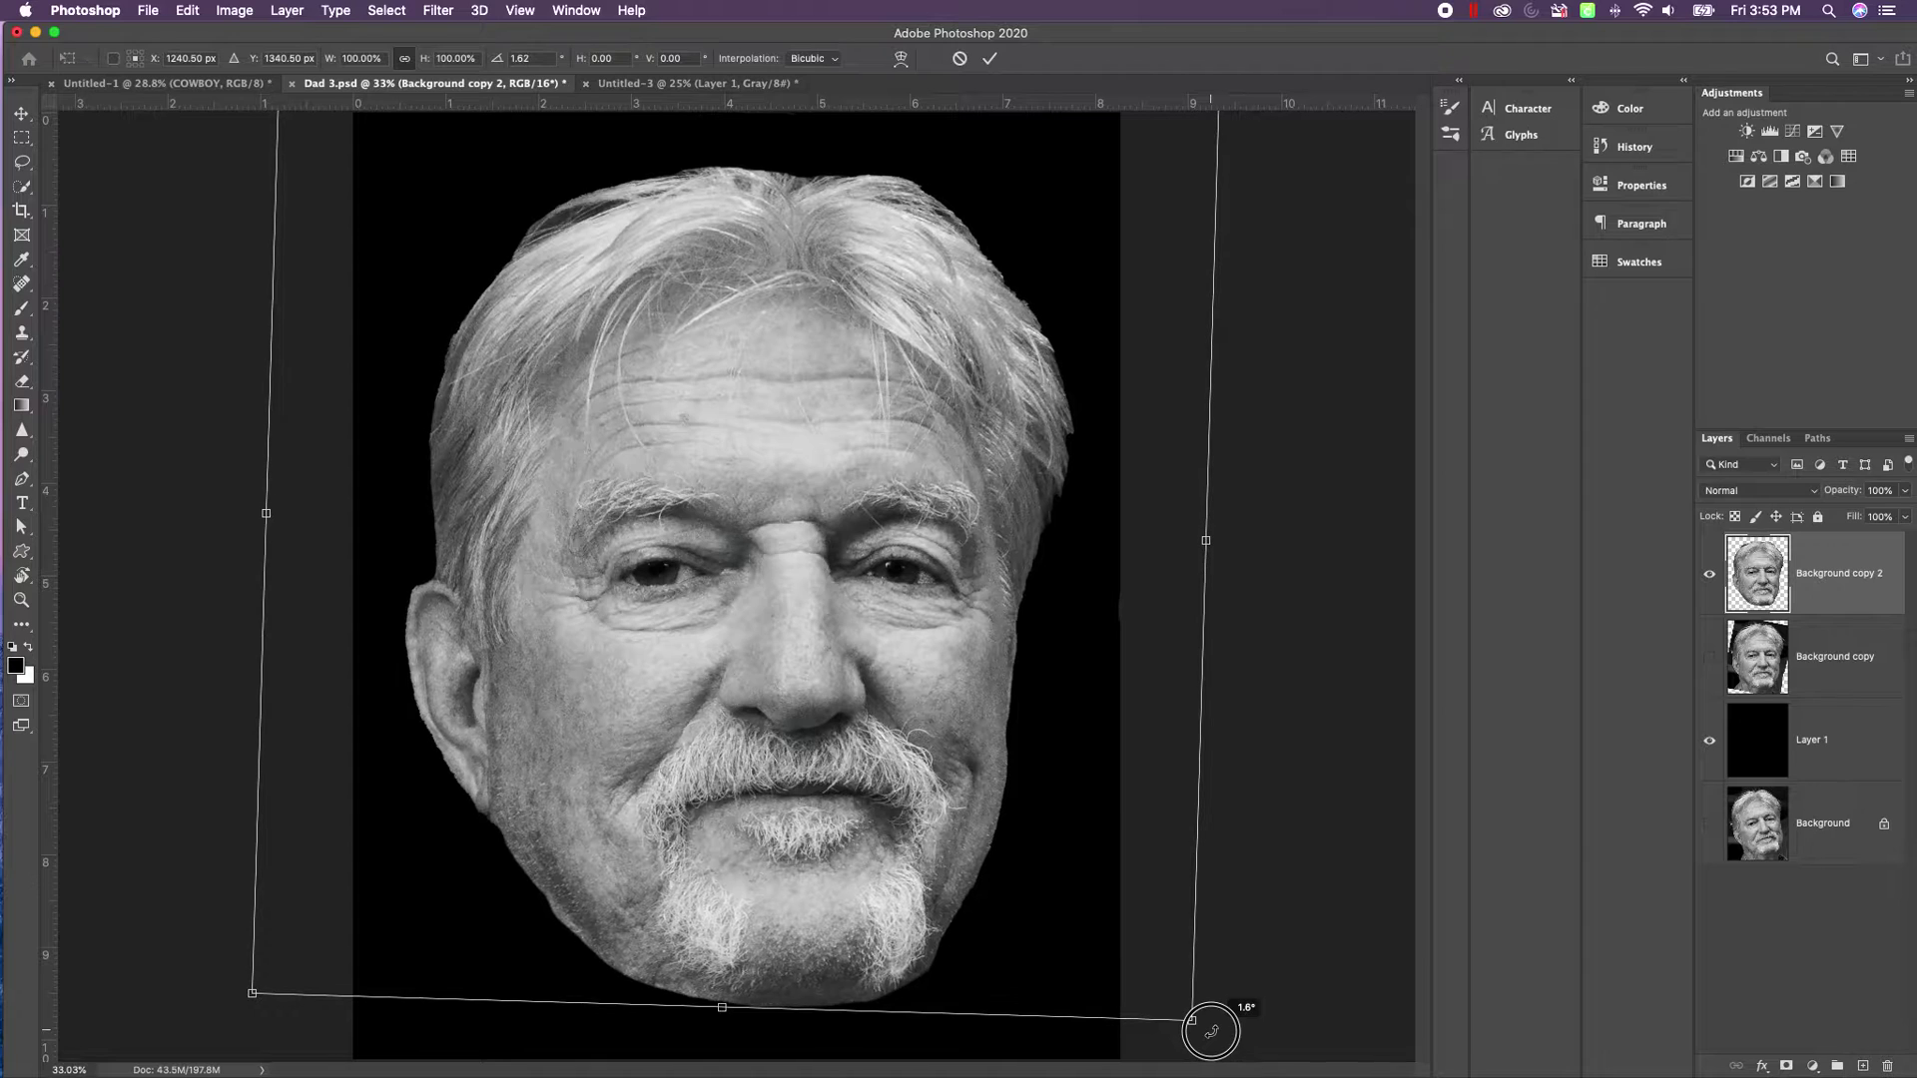
{"action": "key", "text": "Return"}
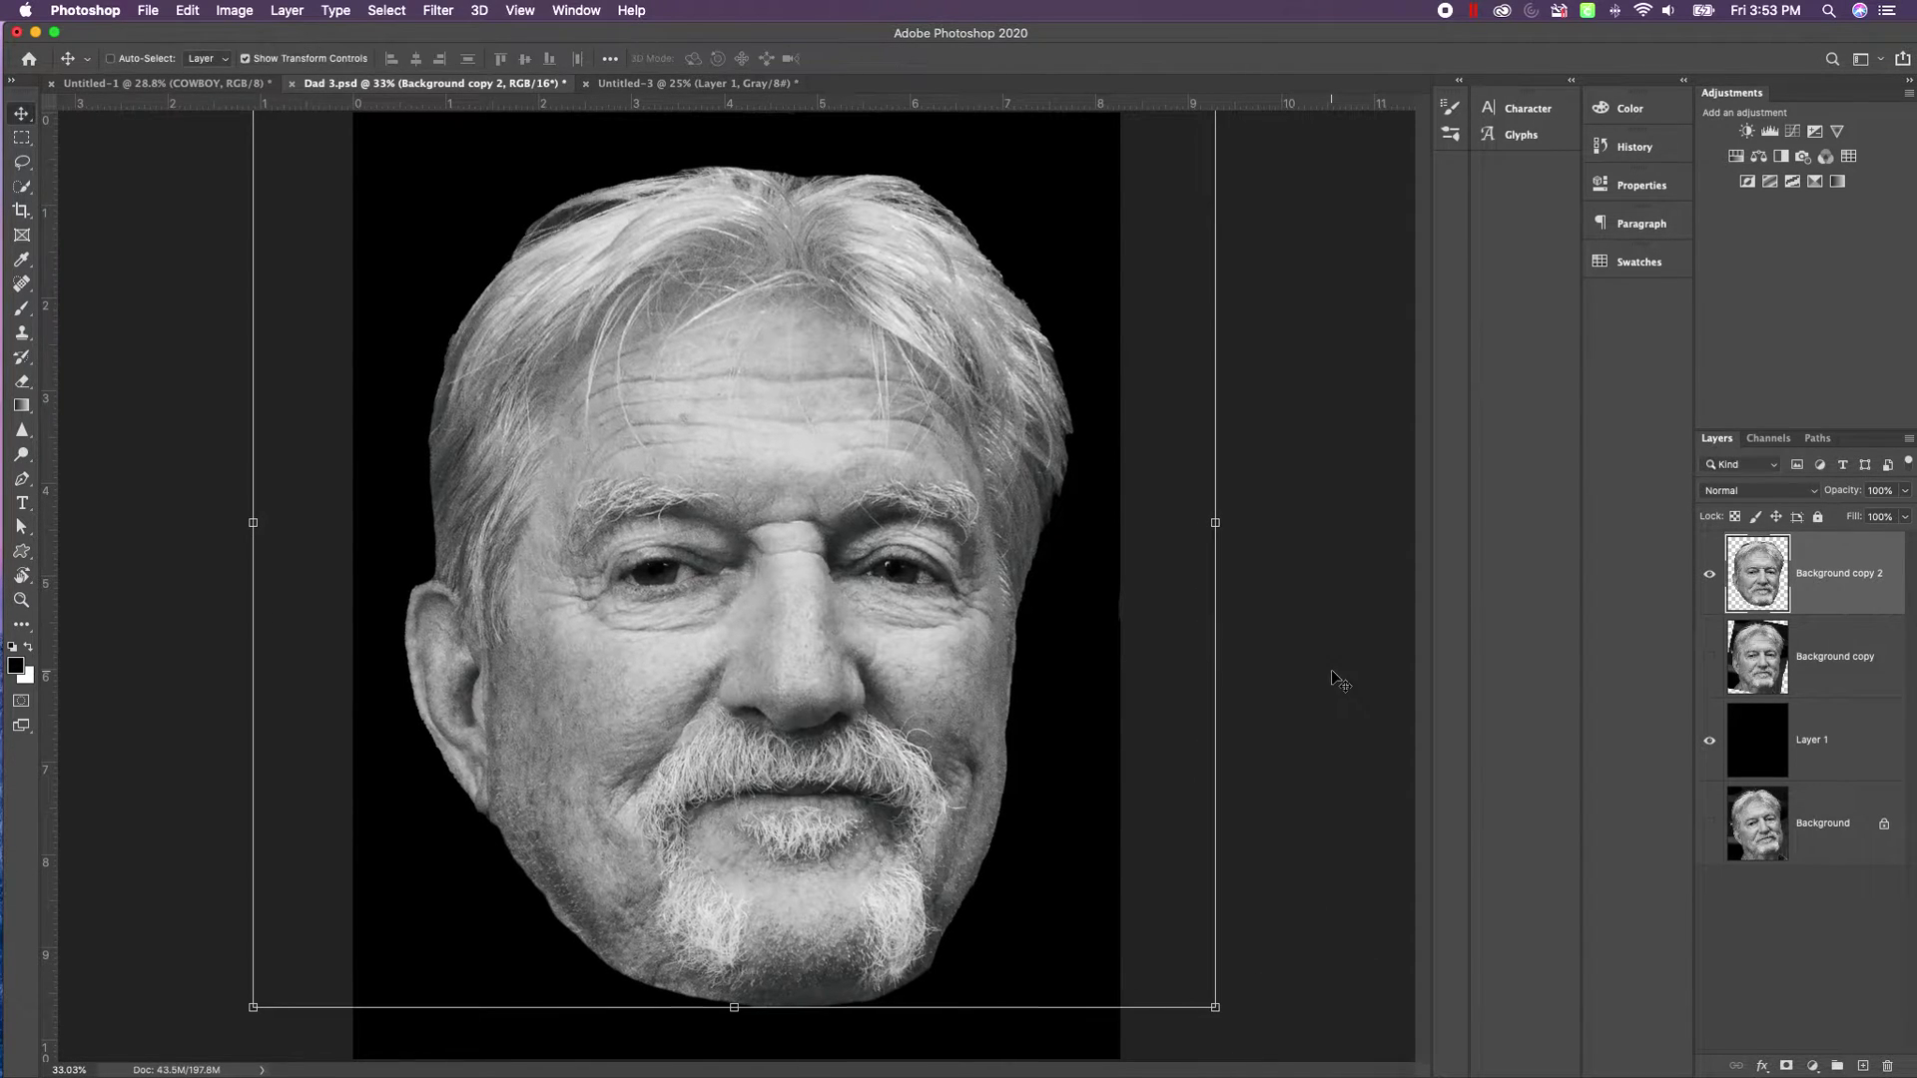
{"action": "left_click_drag", "start_coordinate": [1823, 656], "coordinate": [1806, 794]}
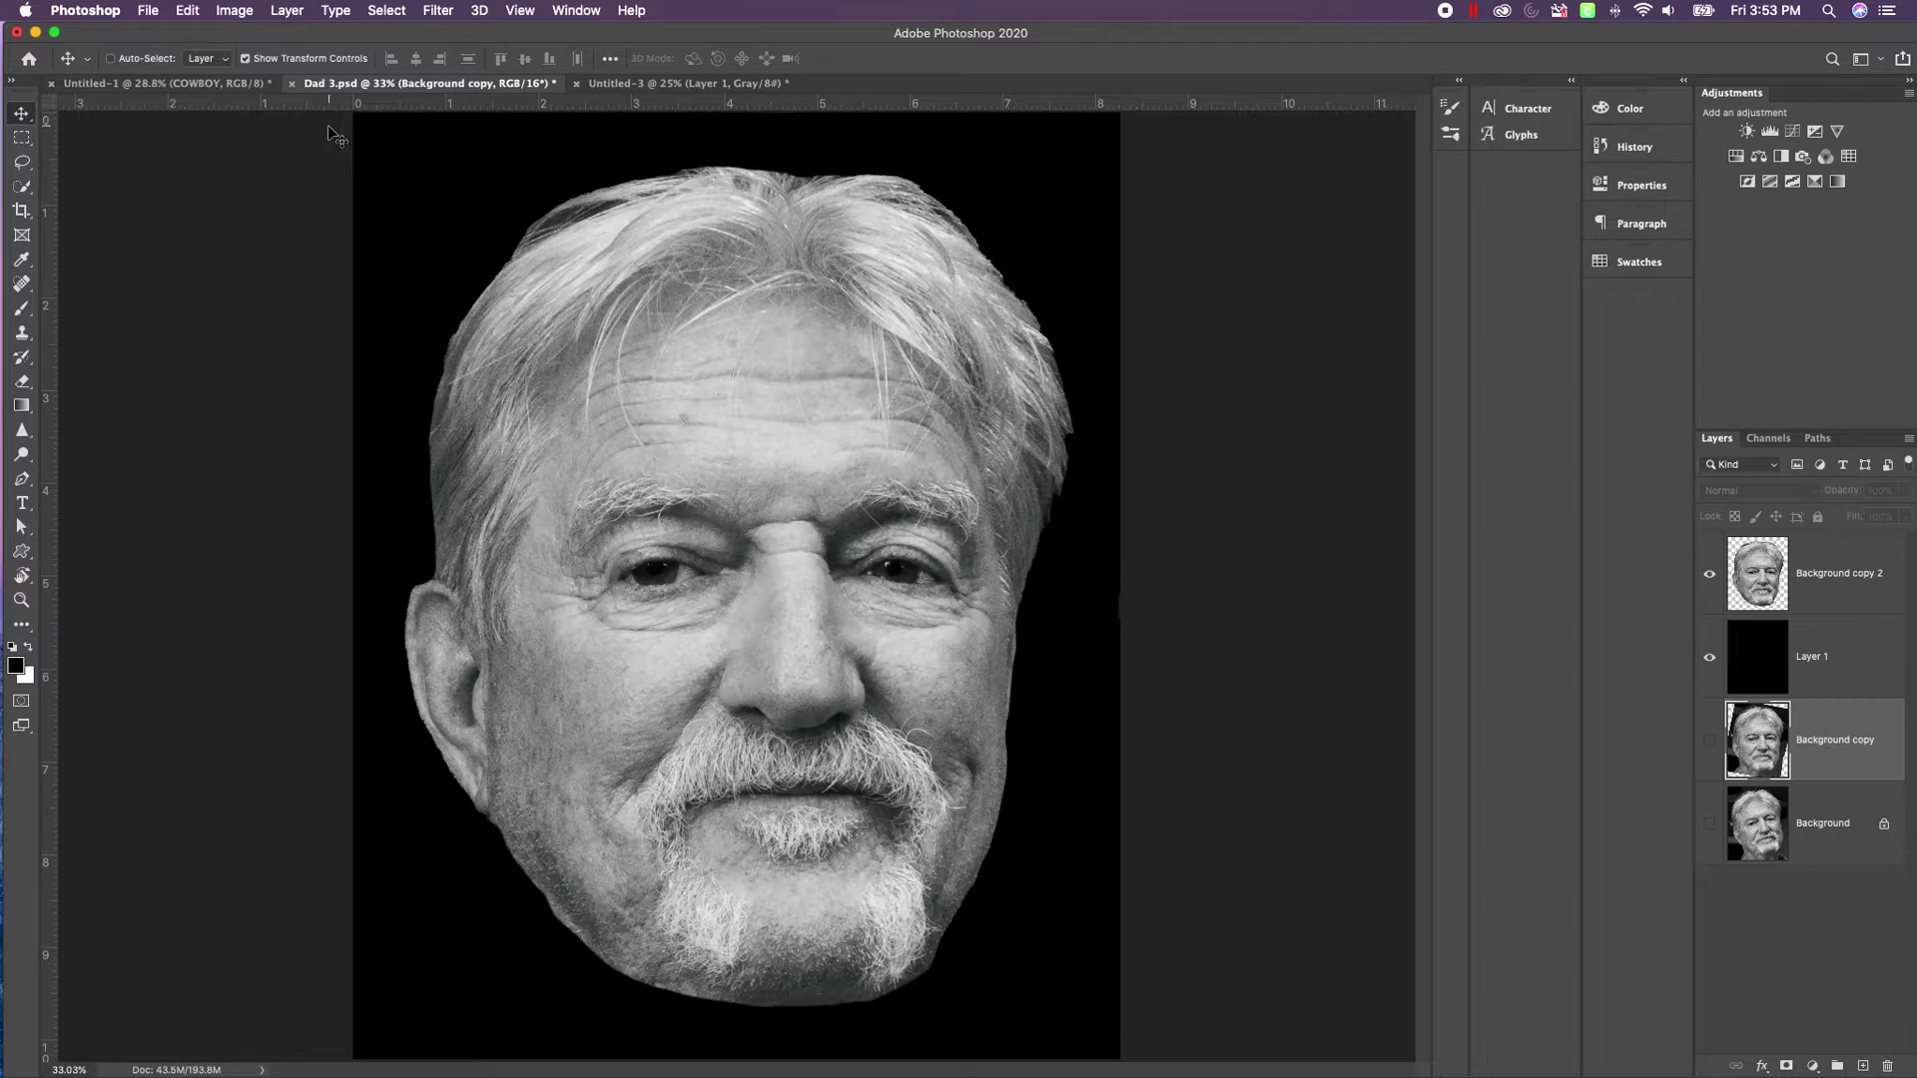
Check the portrait's image size and create a new 8.27 x 10.213 in, 300 ppi, 8-bit grayscale document with a transparent background.
{"action": "left_click", "coordinate": [232, 14]}
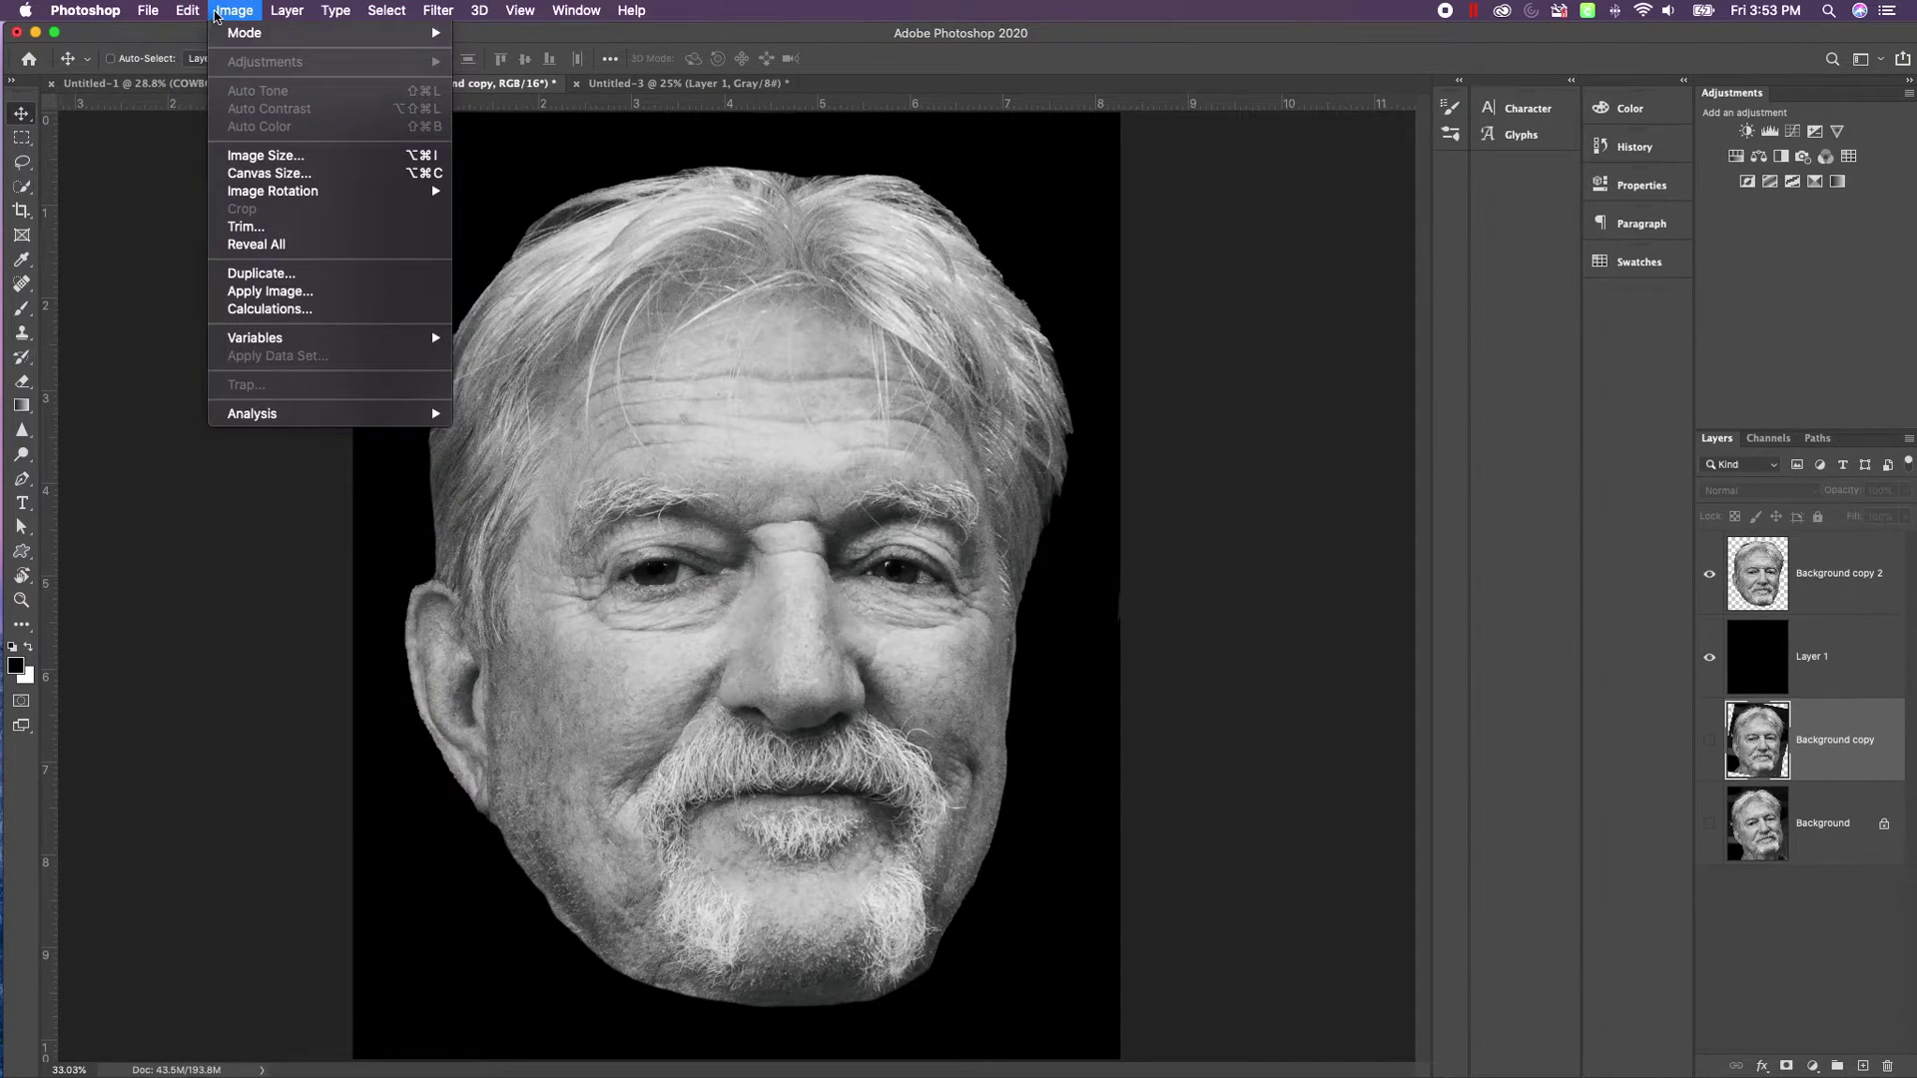
{"action": "left_click", "coordinate": [290, 162]}
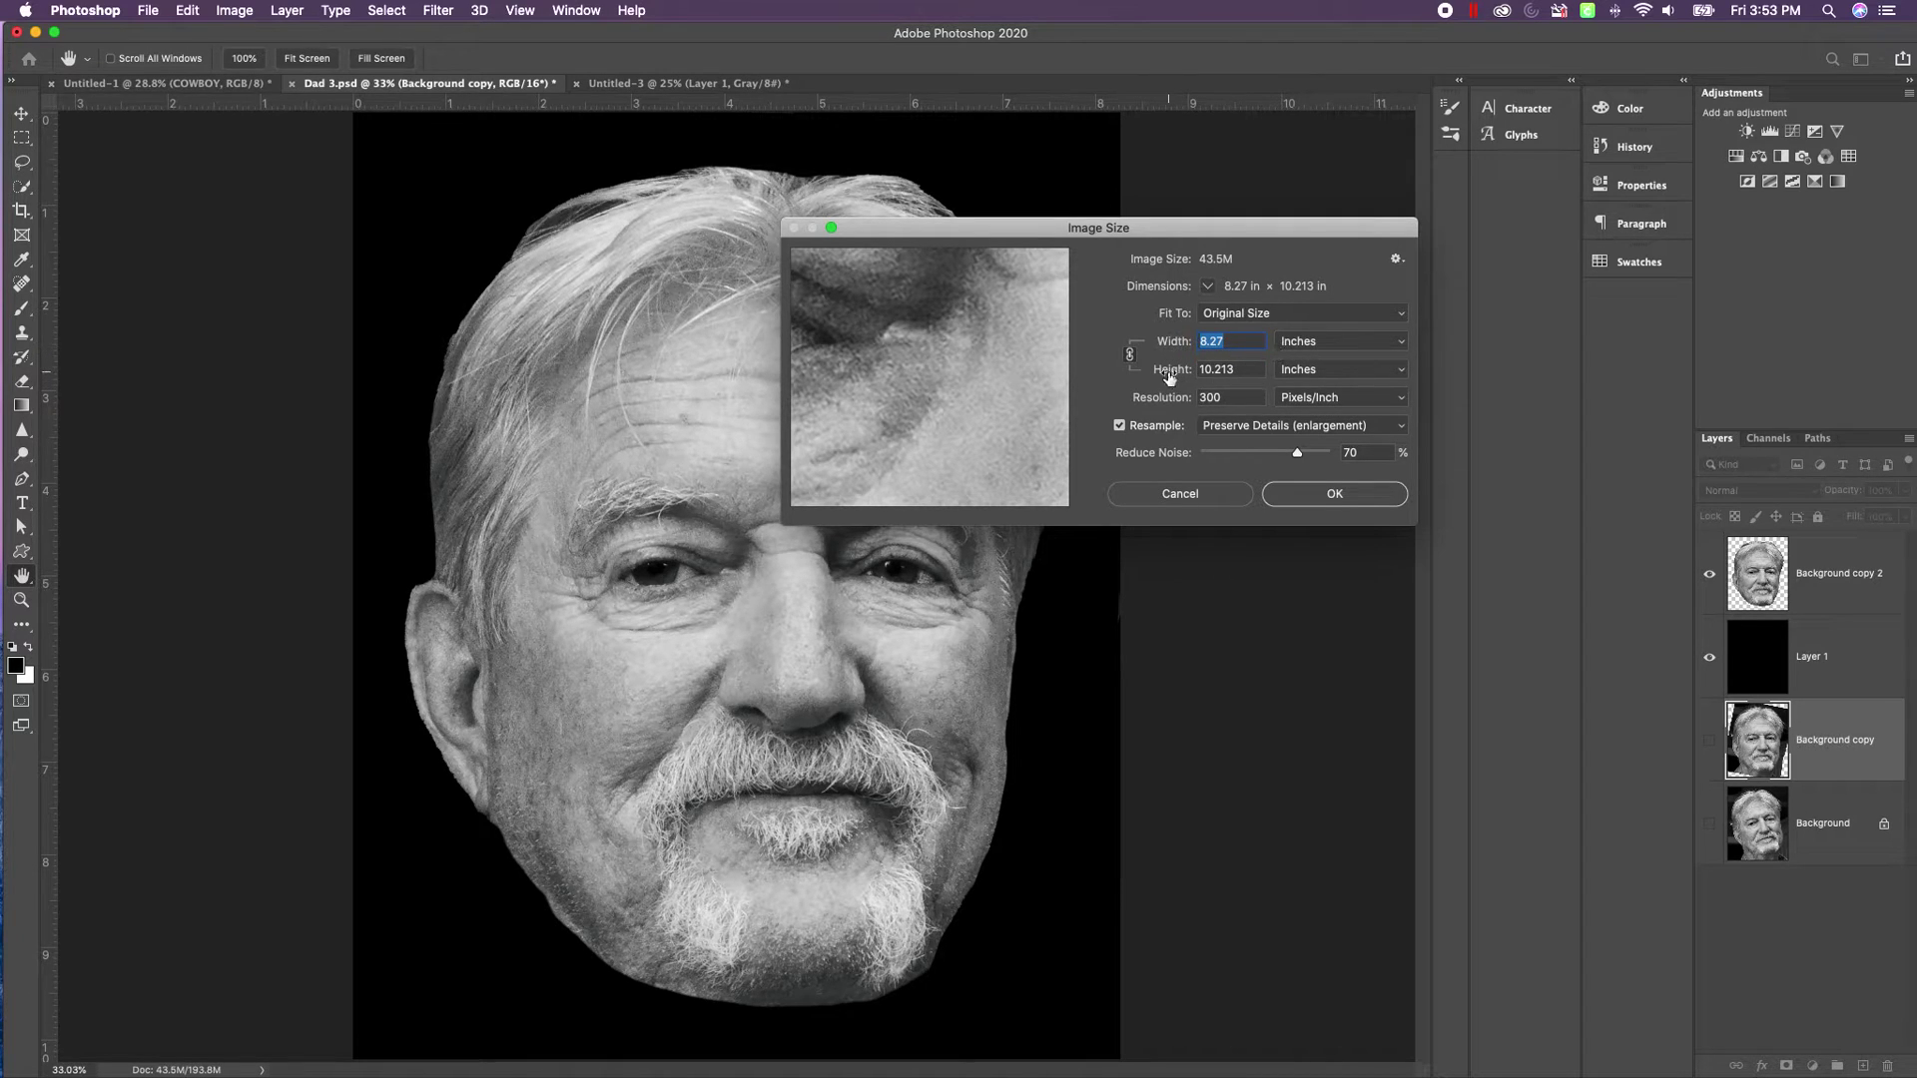
{"action": "left_click", "coordinate": [1359, 509]}
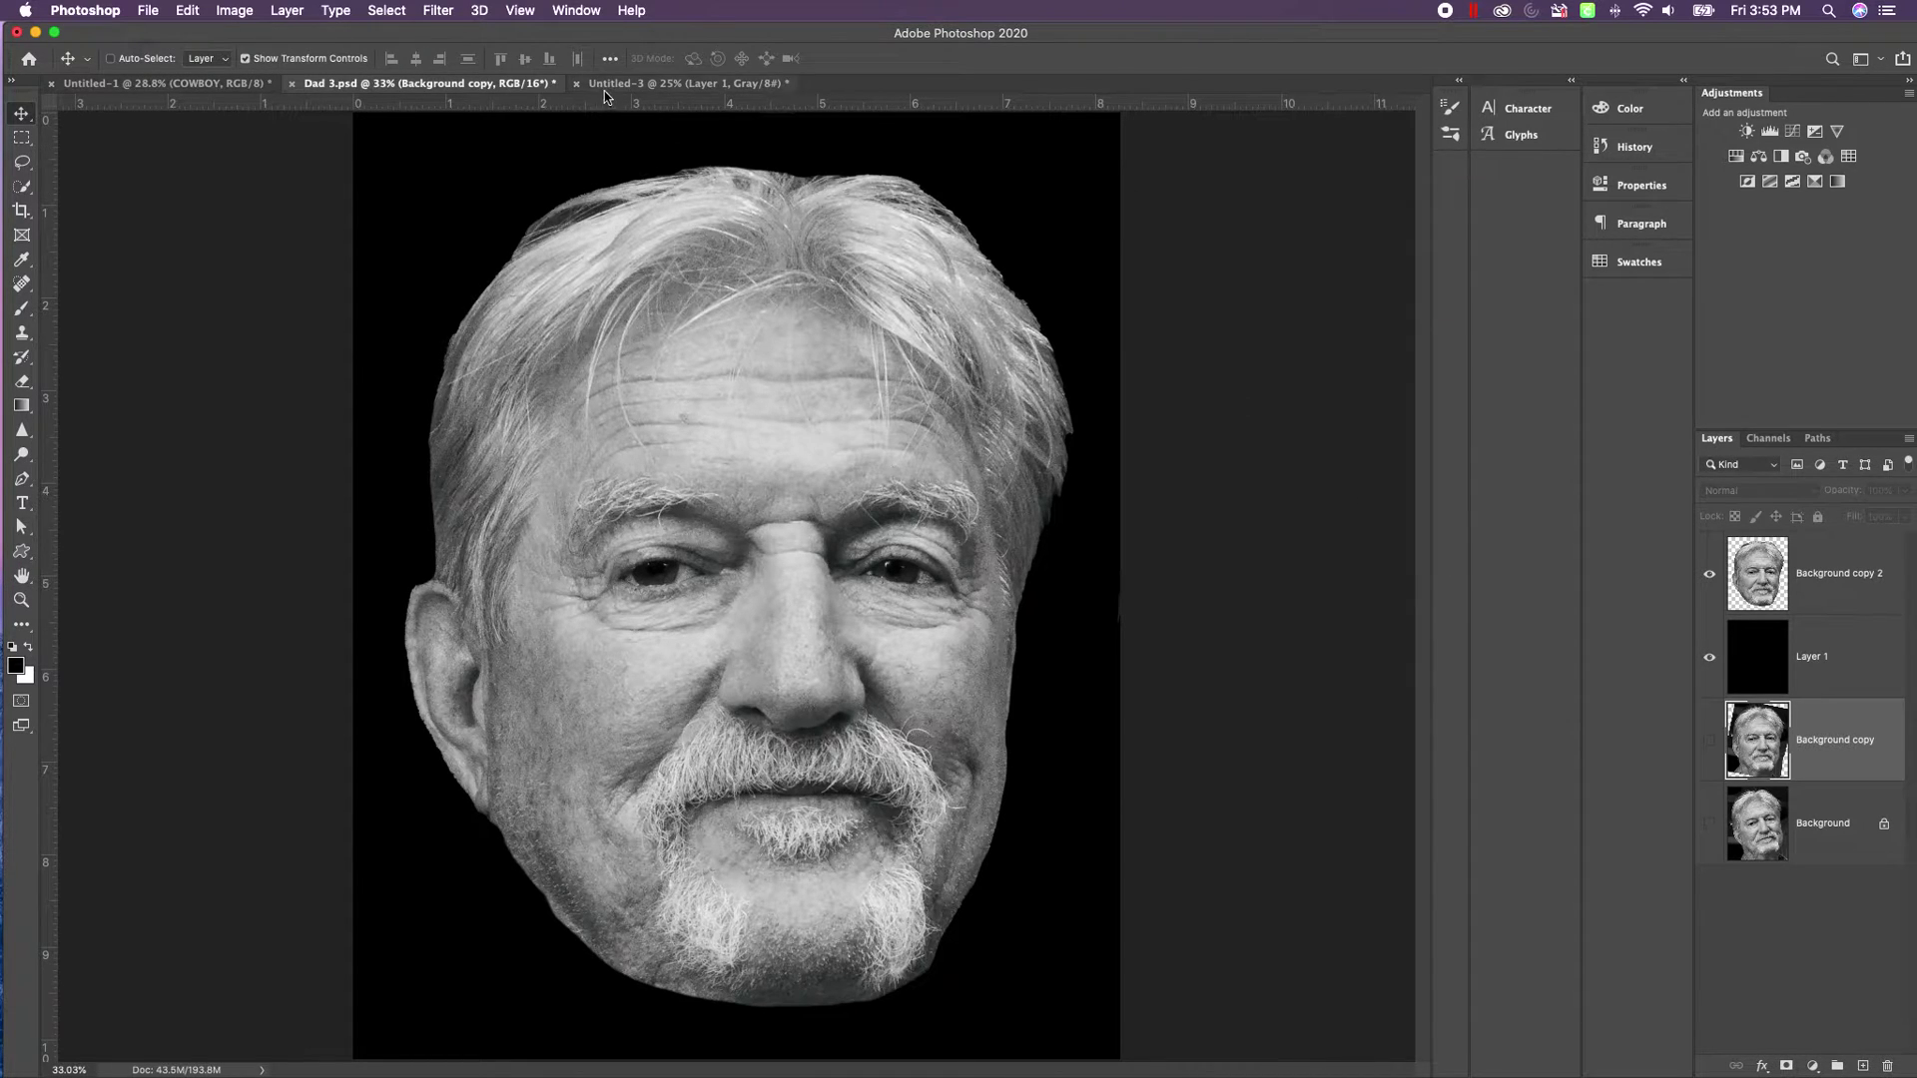
{"action": "left_click", "coordinate": [147, 12]}
{"action": "left_click", "coordinate": [146, 12]}
{"action": "left_click", "coordinate": [148, 12]}
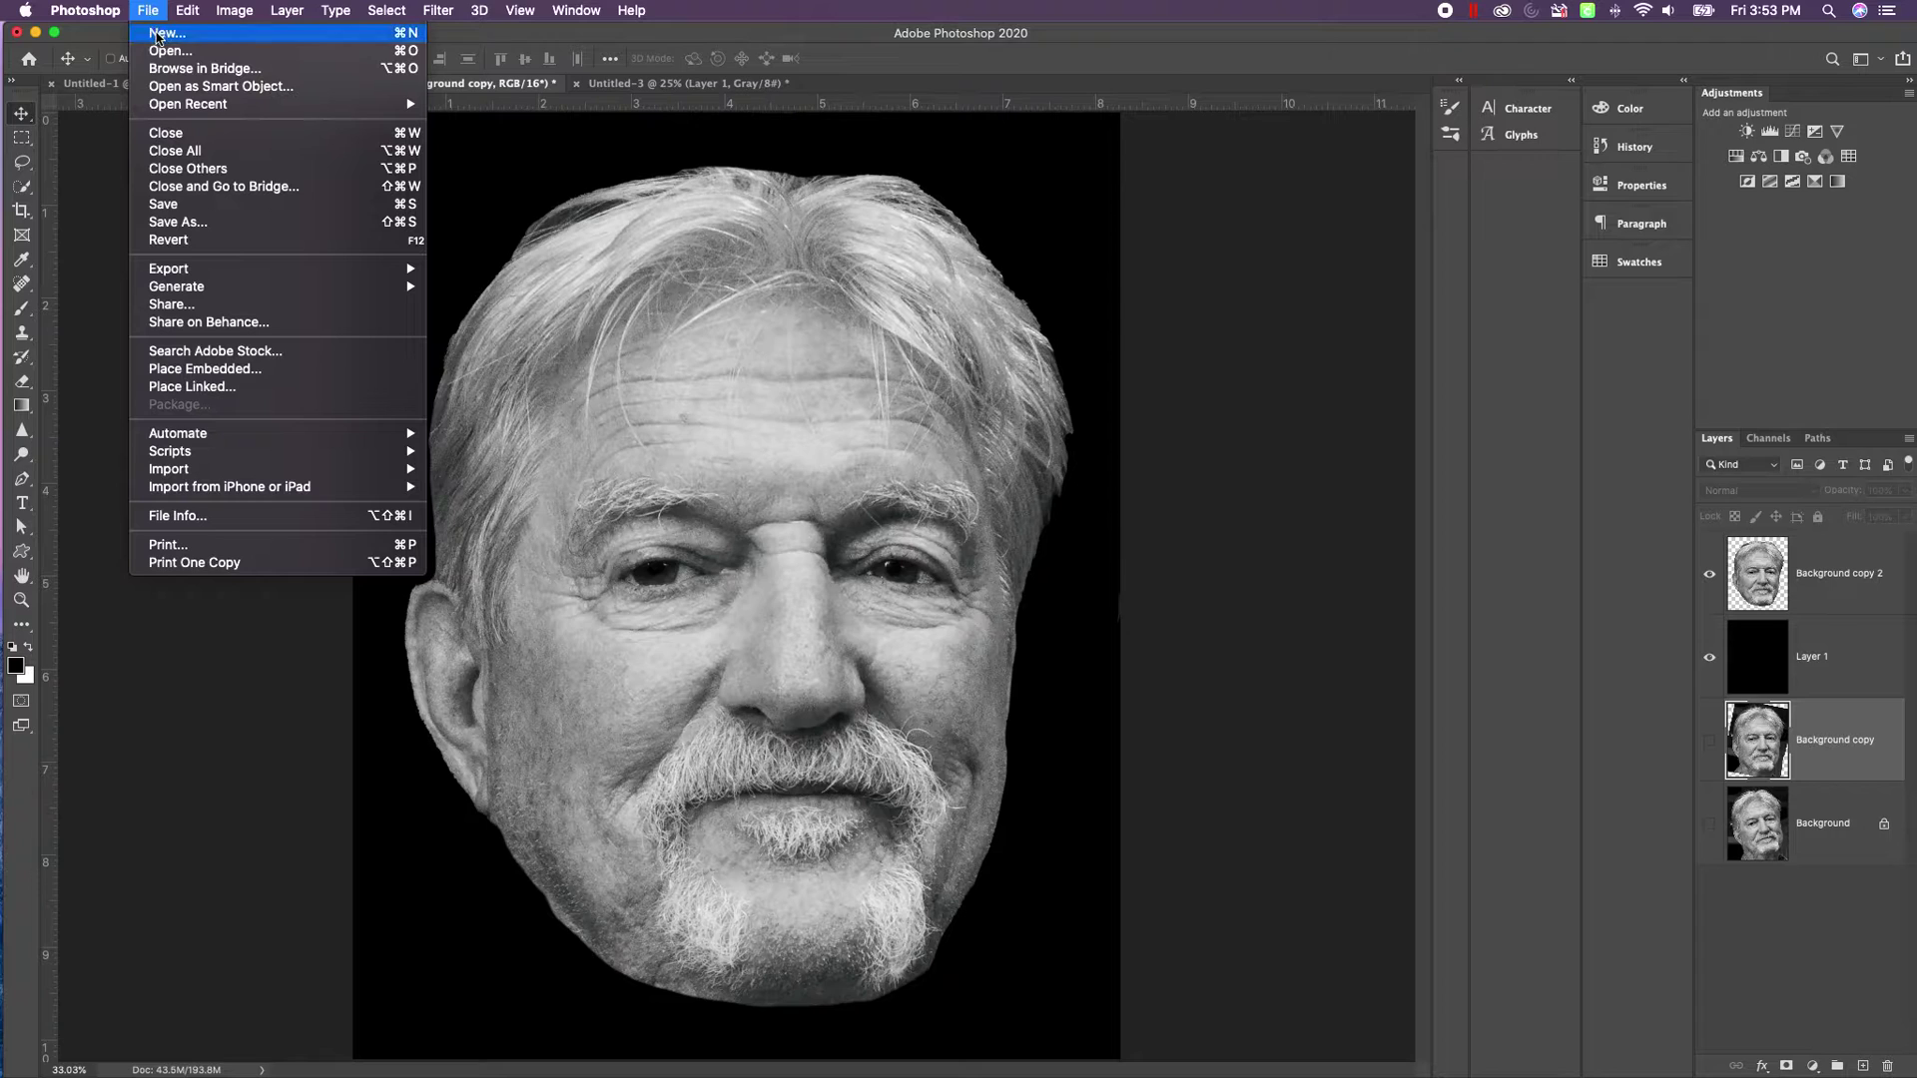
{"action": "left_click", "coordinate": [157, 34]}
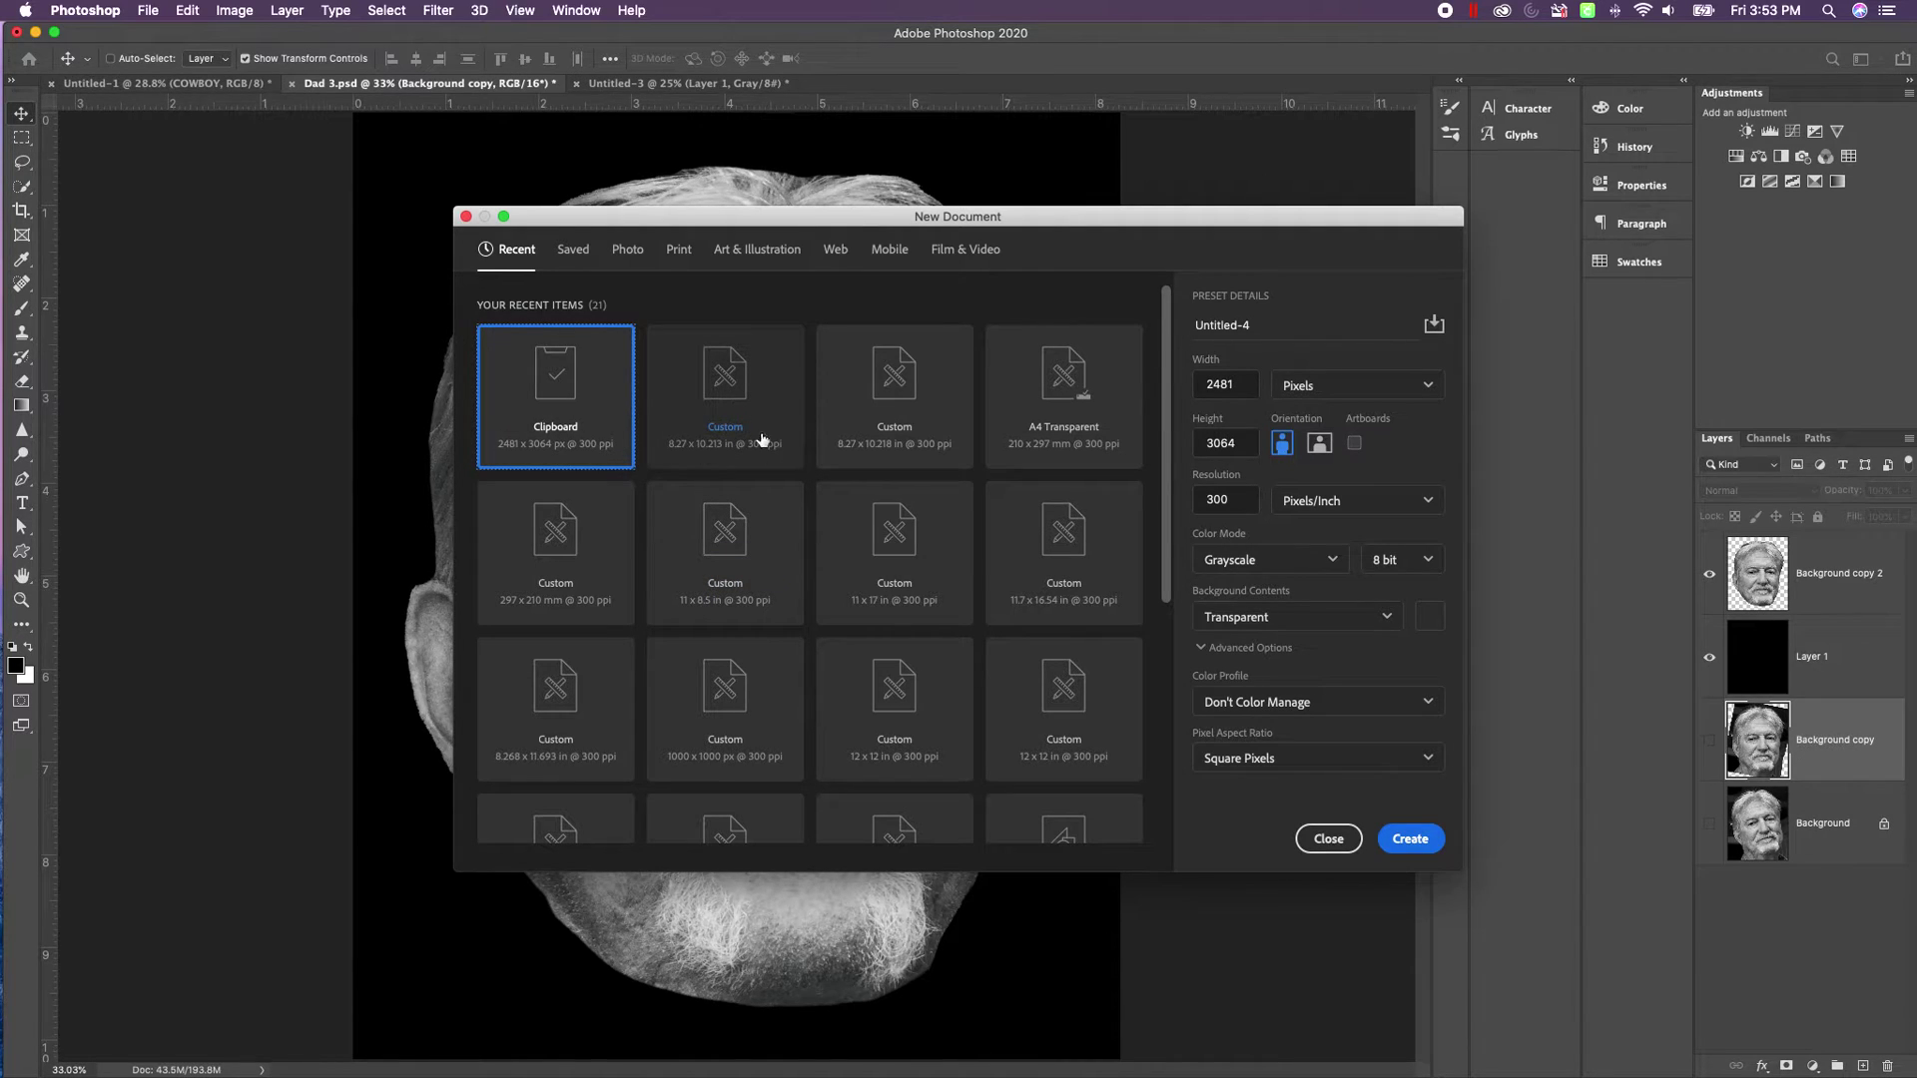
{"action": "left_click", "coordinate": [727, 403]}
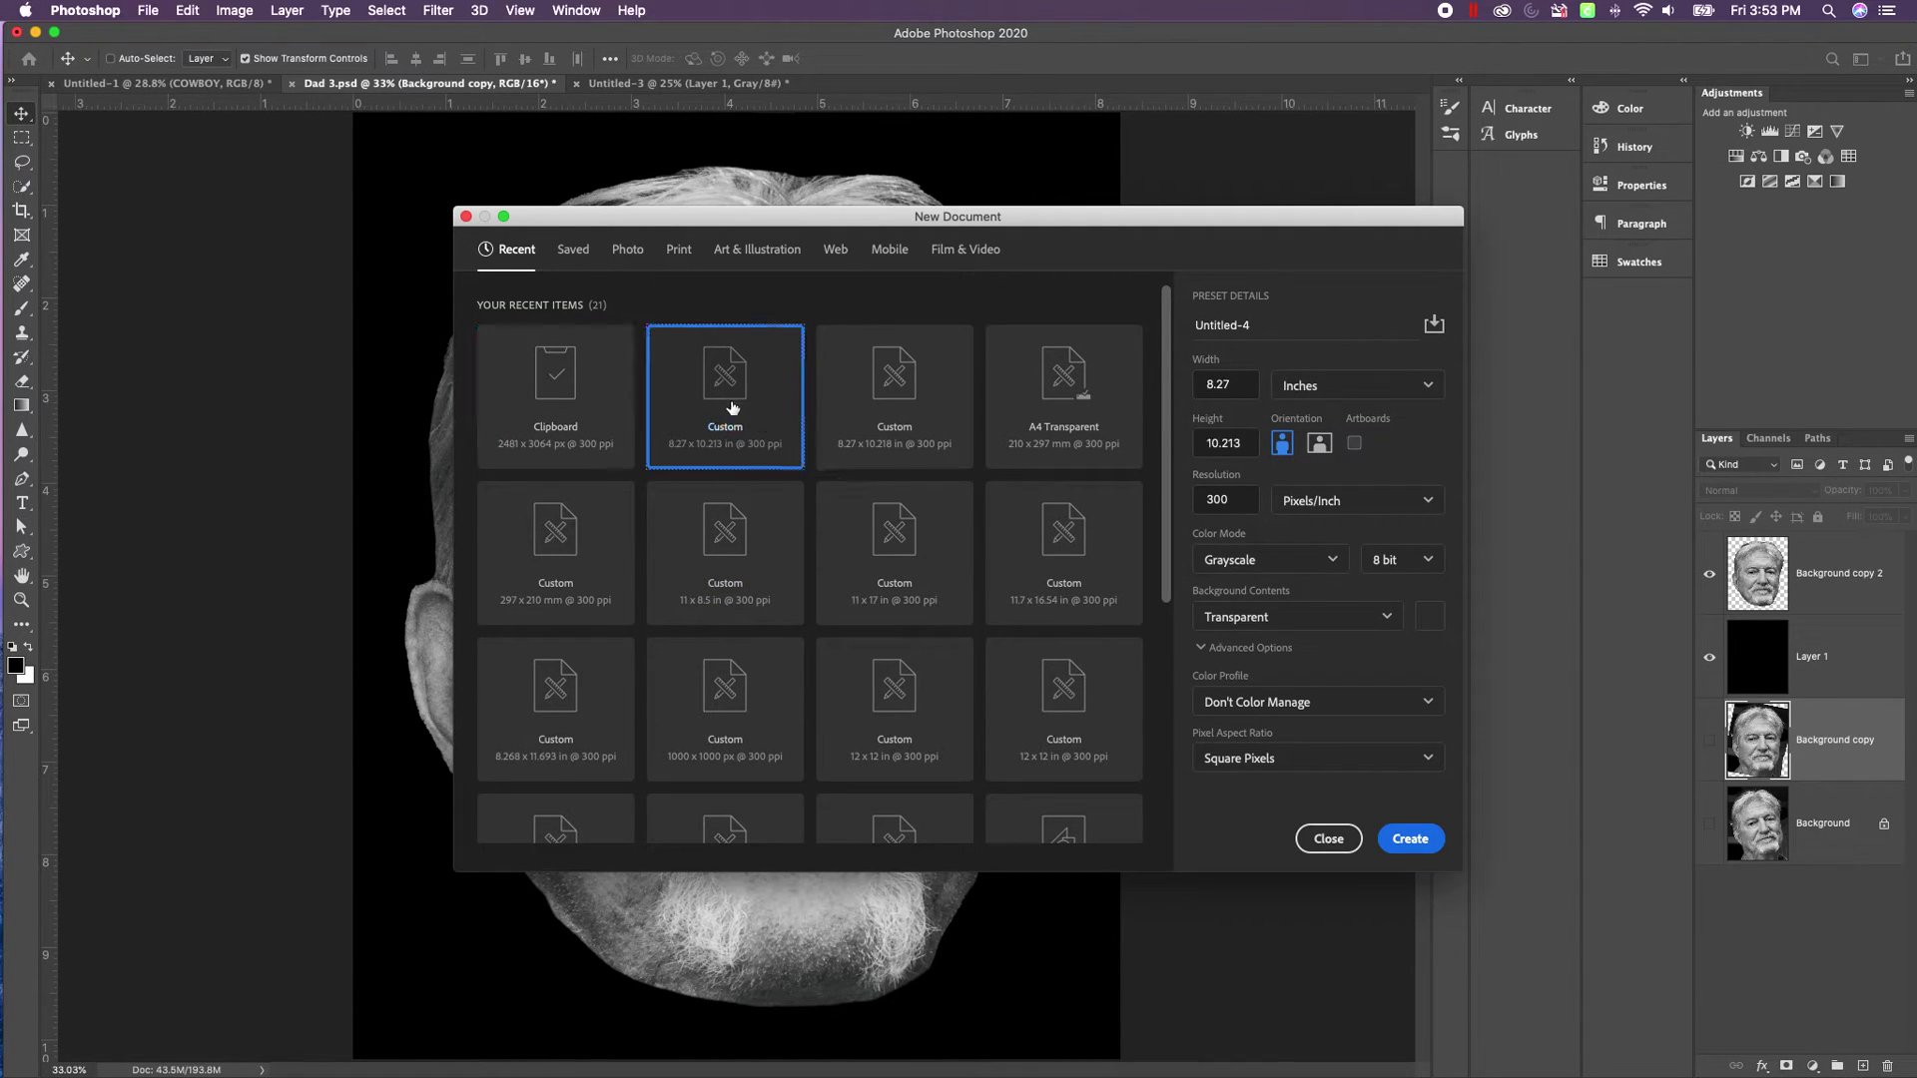
{"action": "left_click", "coordinate": [1420, 841]}
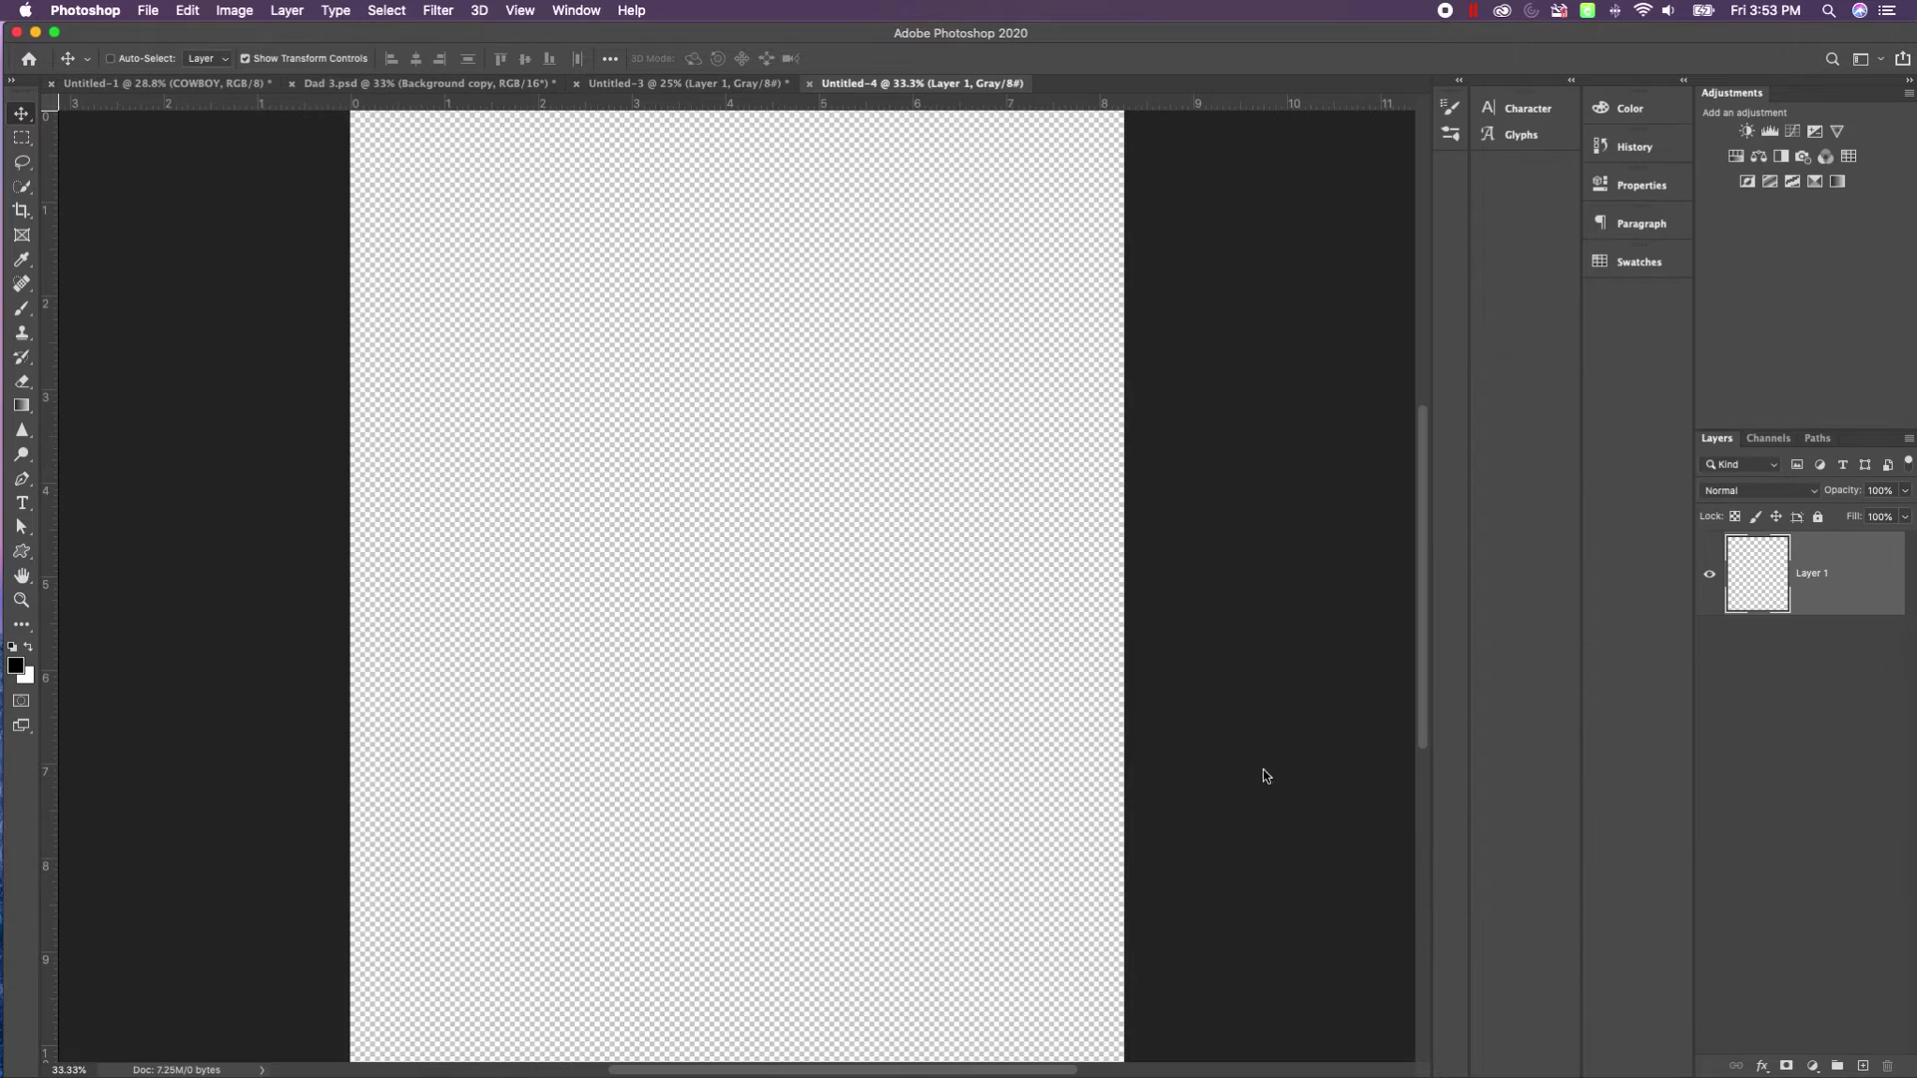
Copy the whole canvas of Dad 3.psd merged, with Background copy 2 selected, and paste it into the new Untitled-4 document.
{"action": "left_click", "coordinate": [330, 85]}
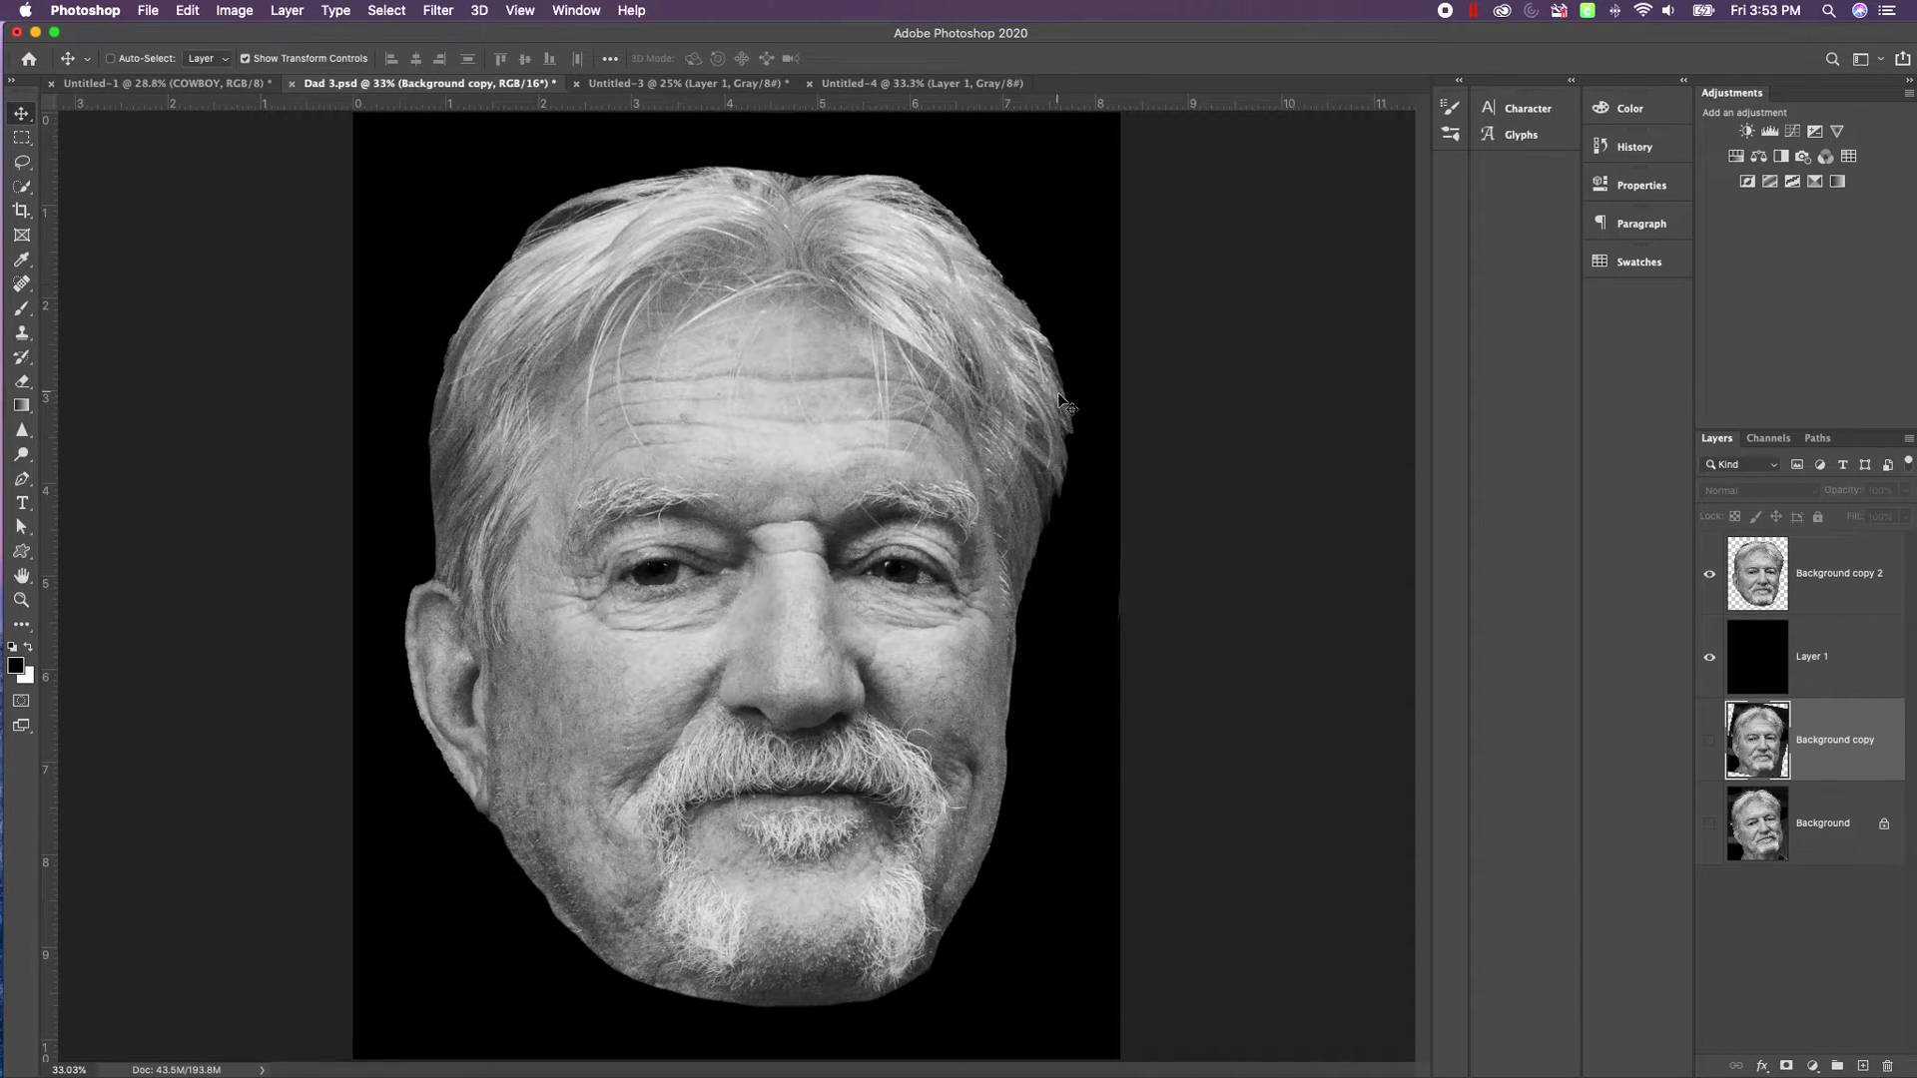
{"action": "left_click", "coordinate": [1834, 589]}
{"action": "left_click", "coordinate": [1834, 589]}
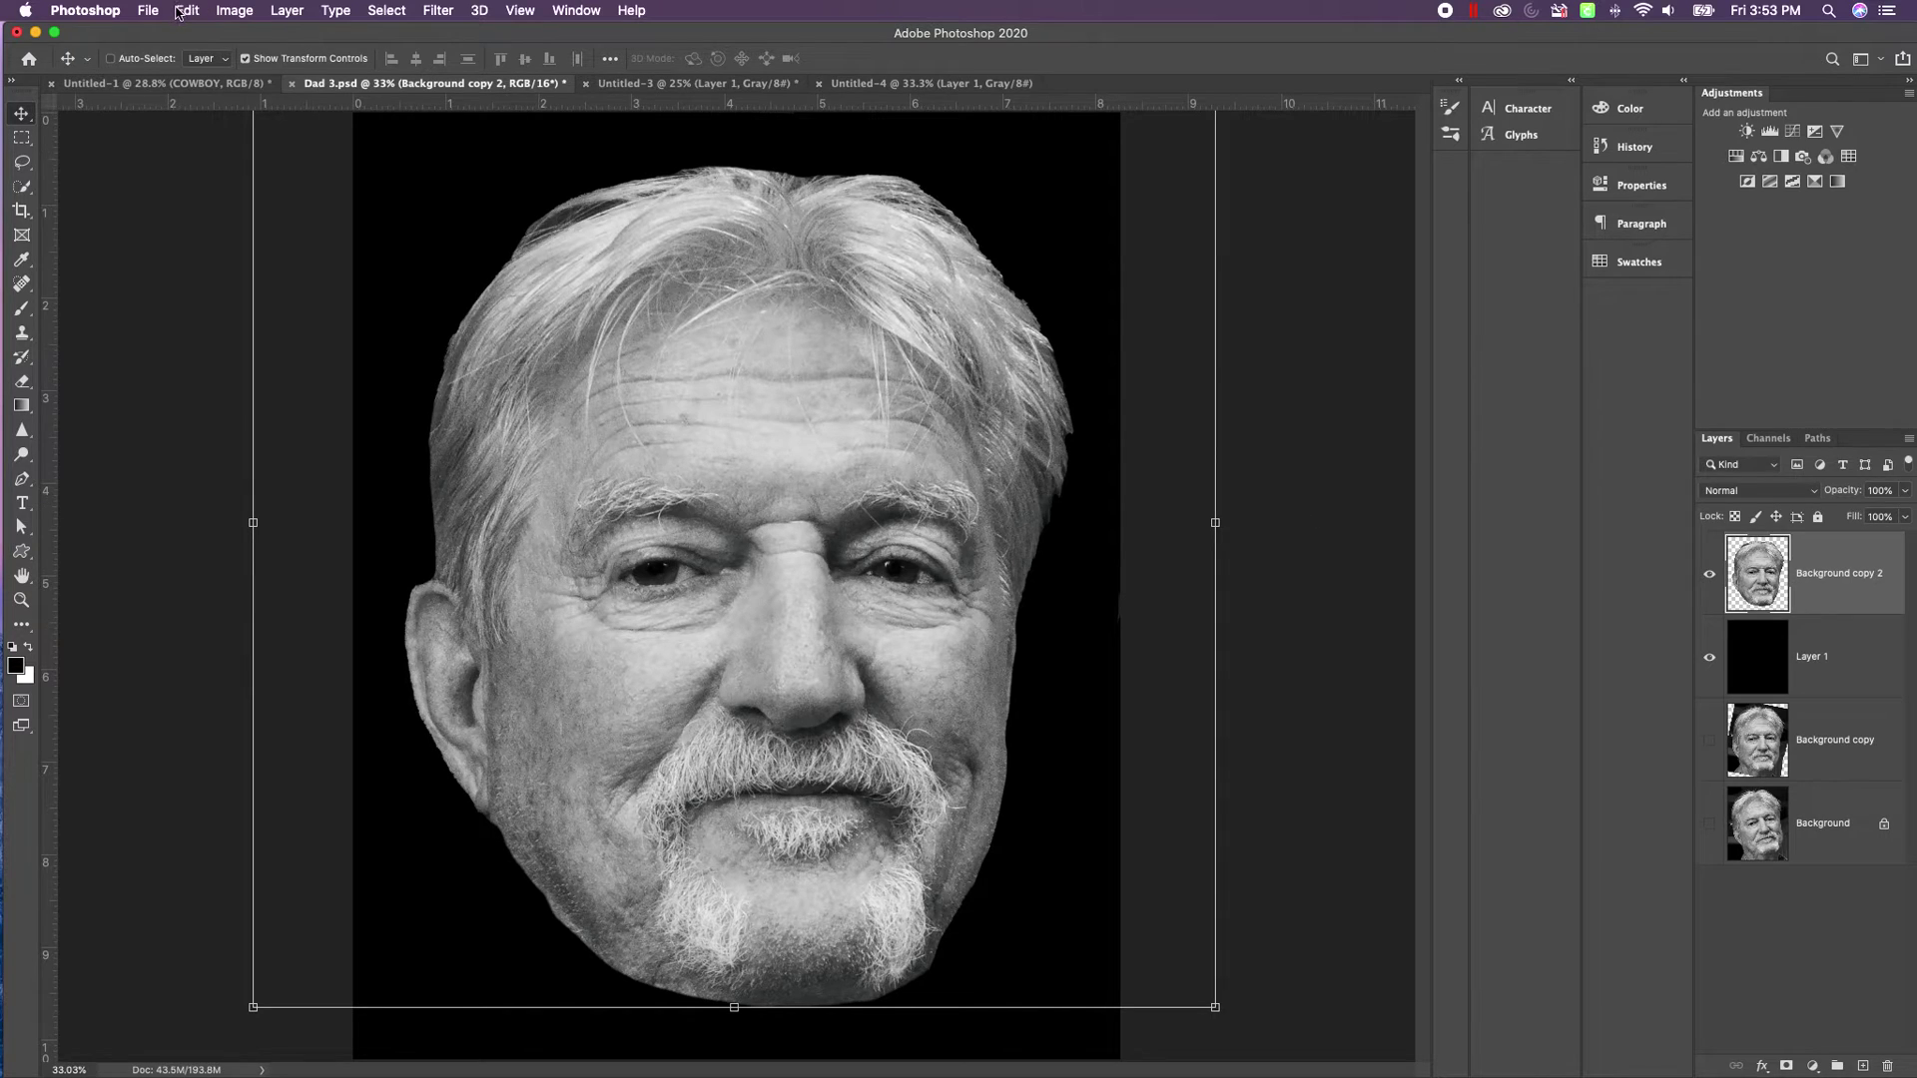
{"action": "key", "text": "super+a"}
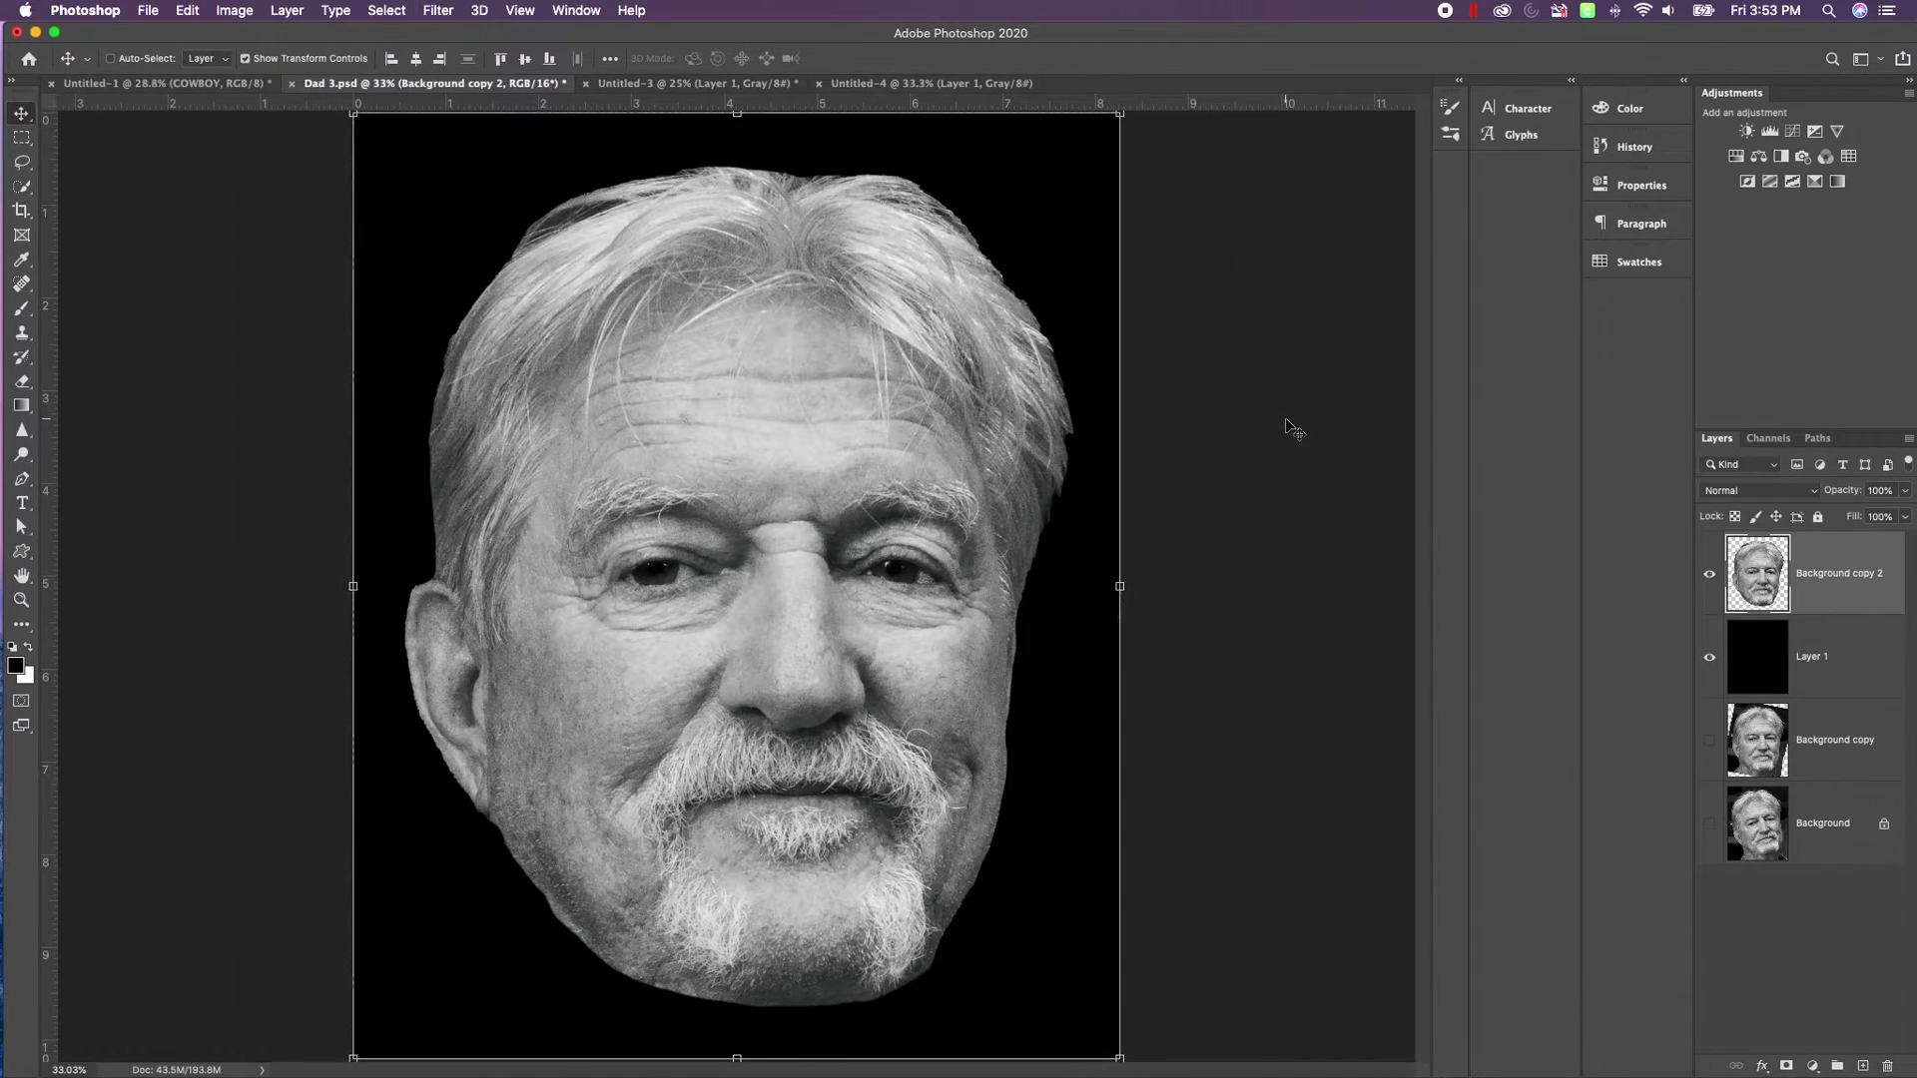
{"action": "left_click", "coordinate": [190, 11]}
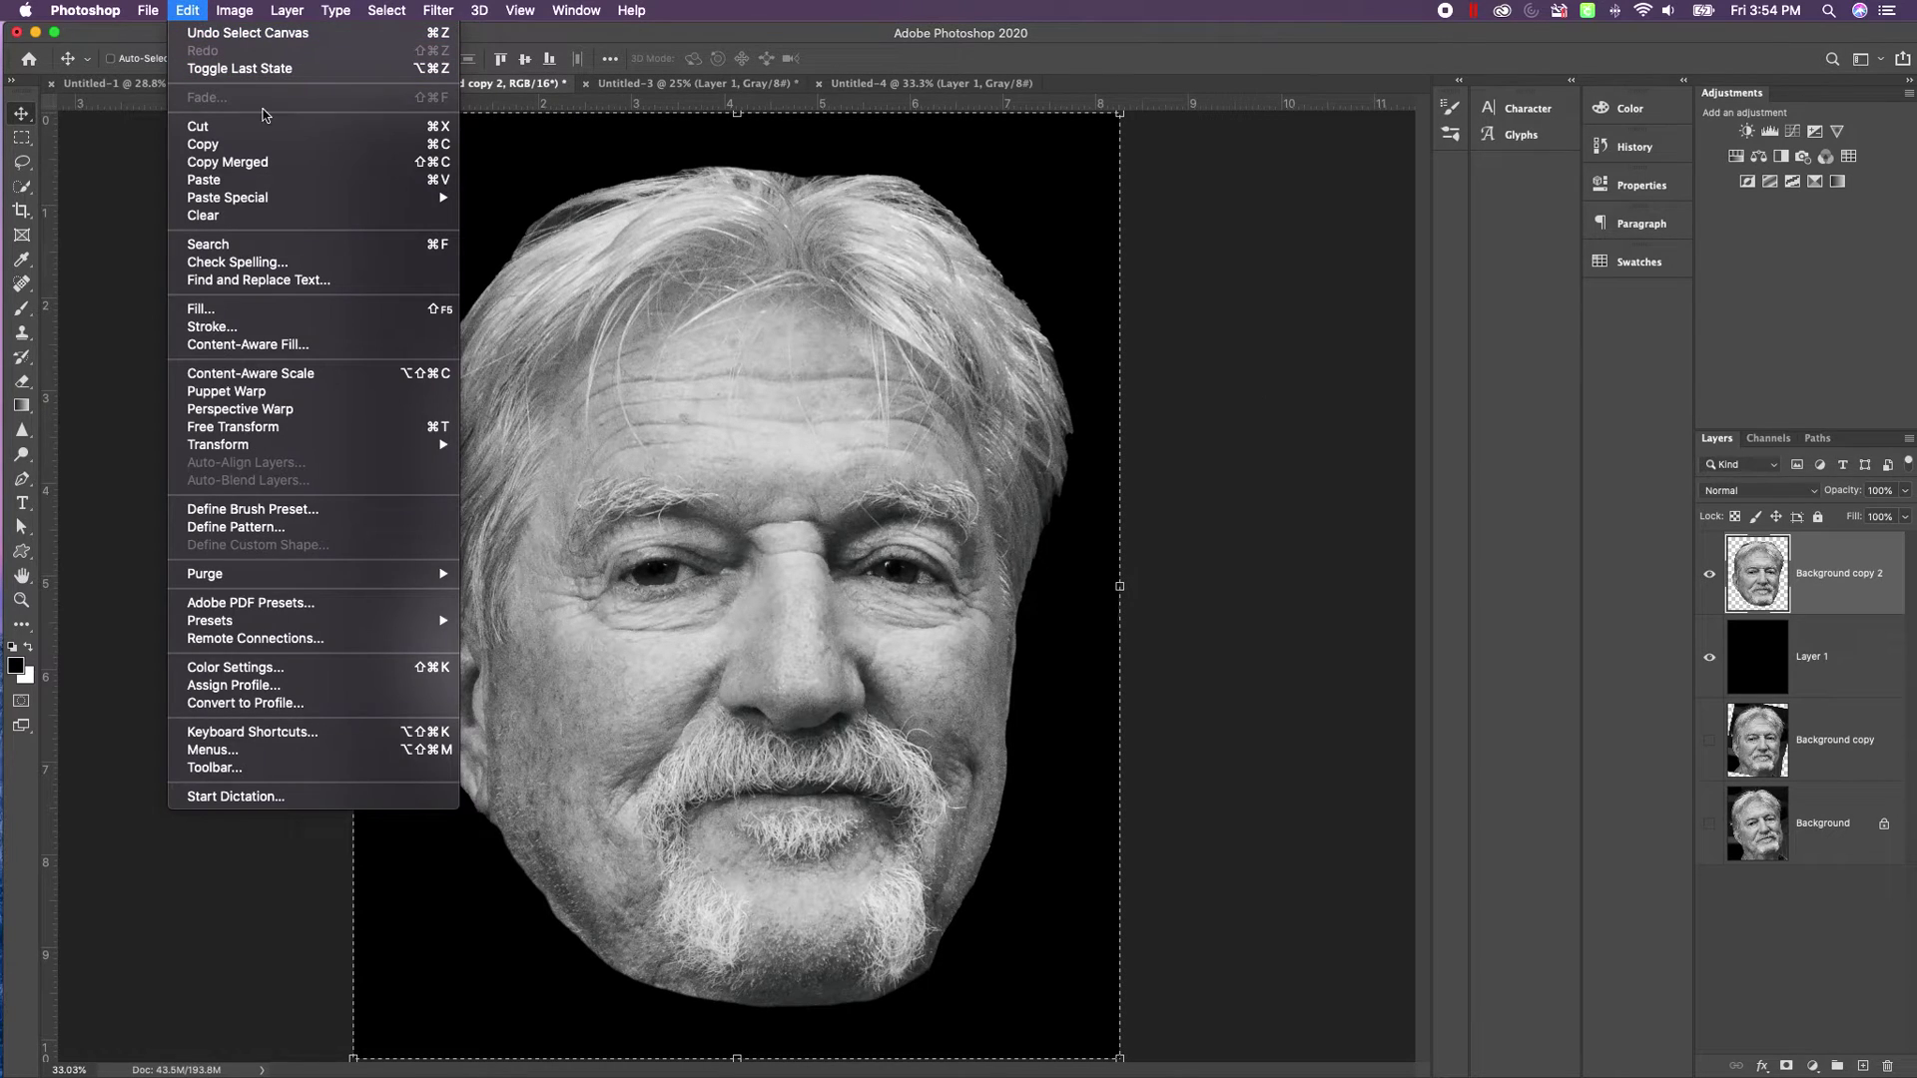
{"action": "left_click", "coordinate": [278, 165]}
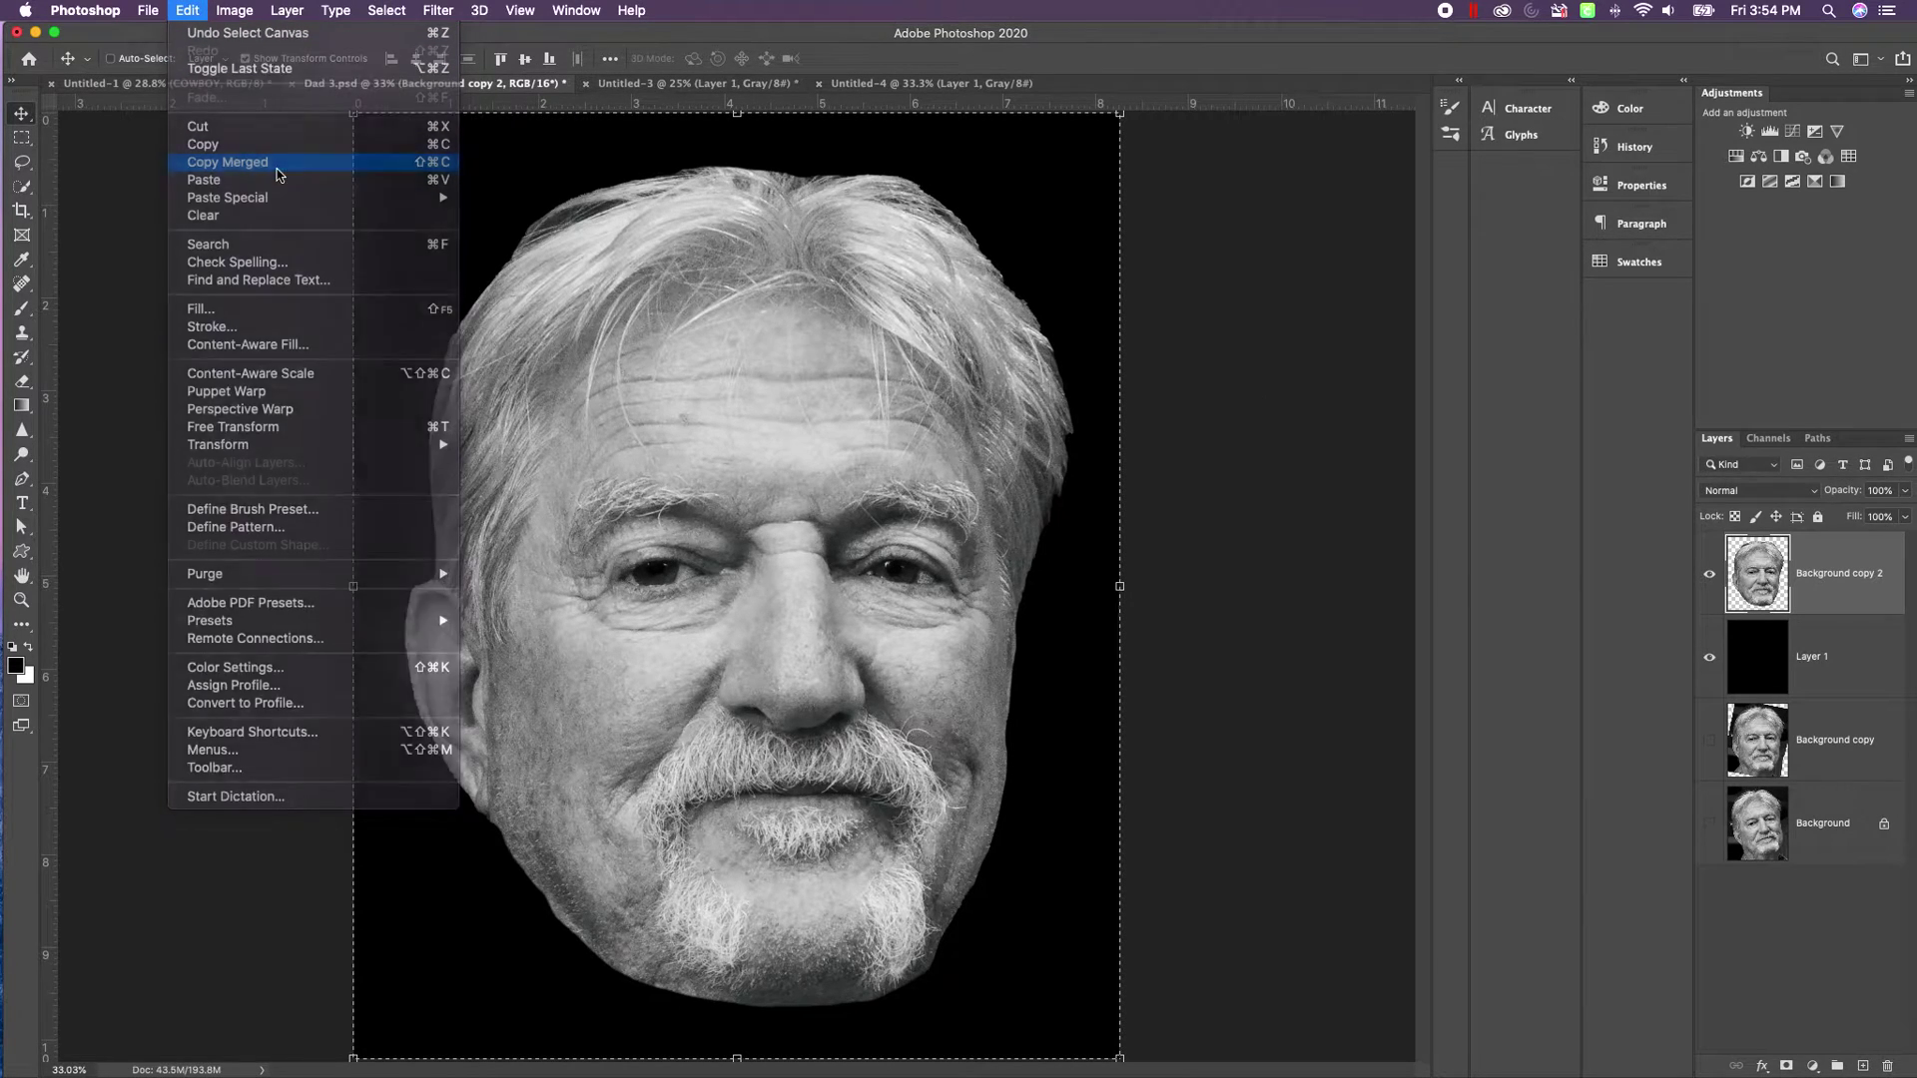
{"action": "left_click", "coordinate": [848, 87]}
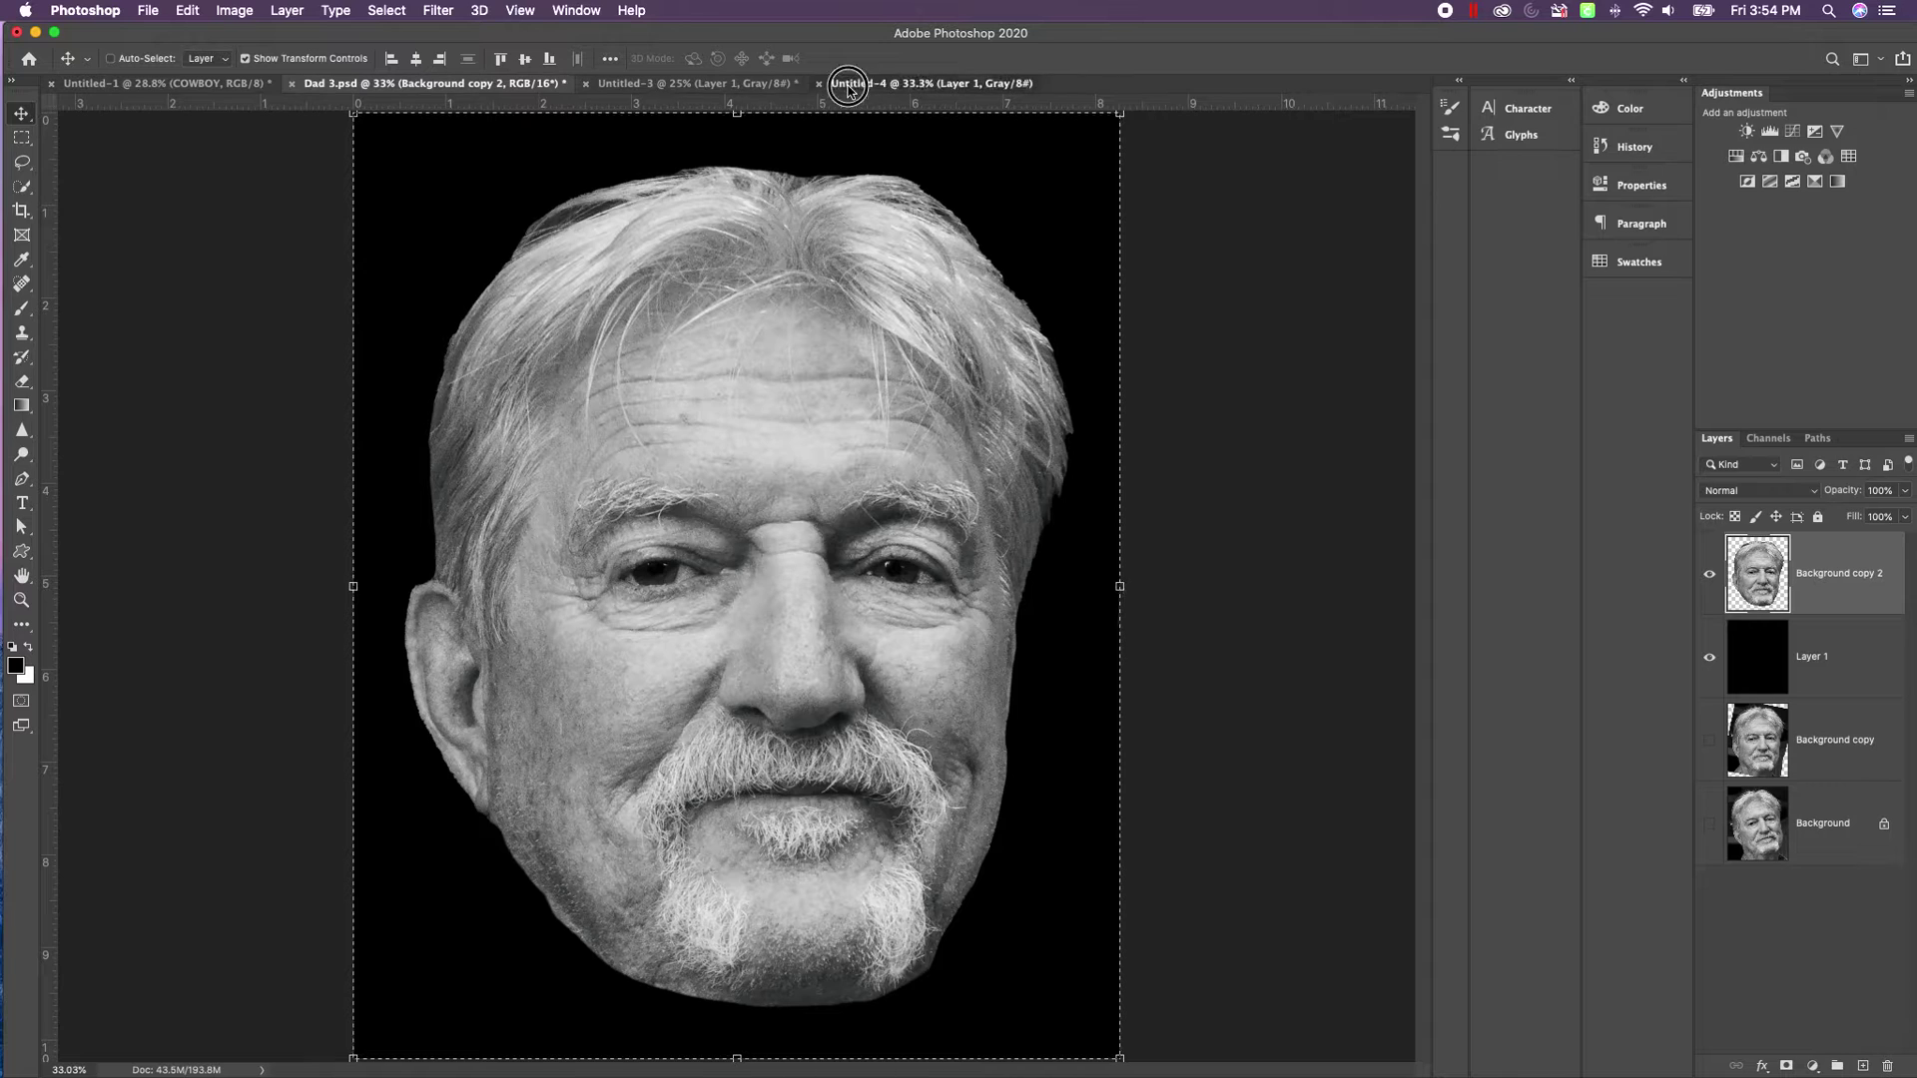
{"action": "key", "text": "super+v"}
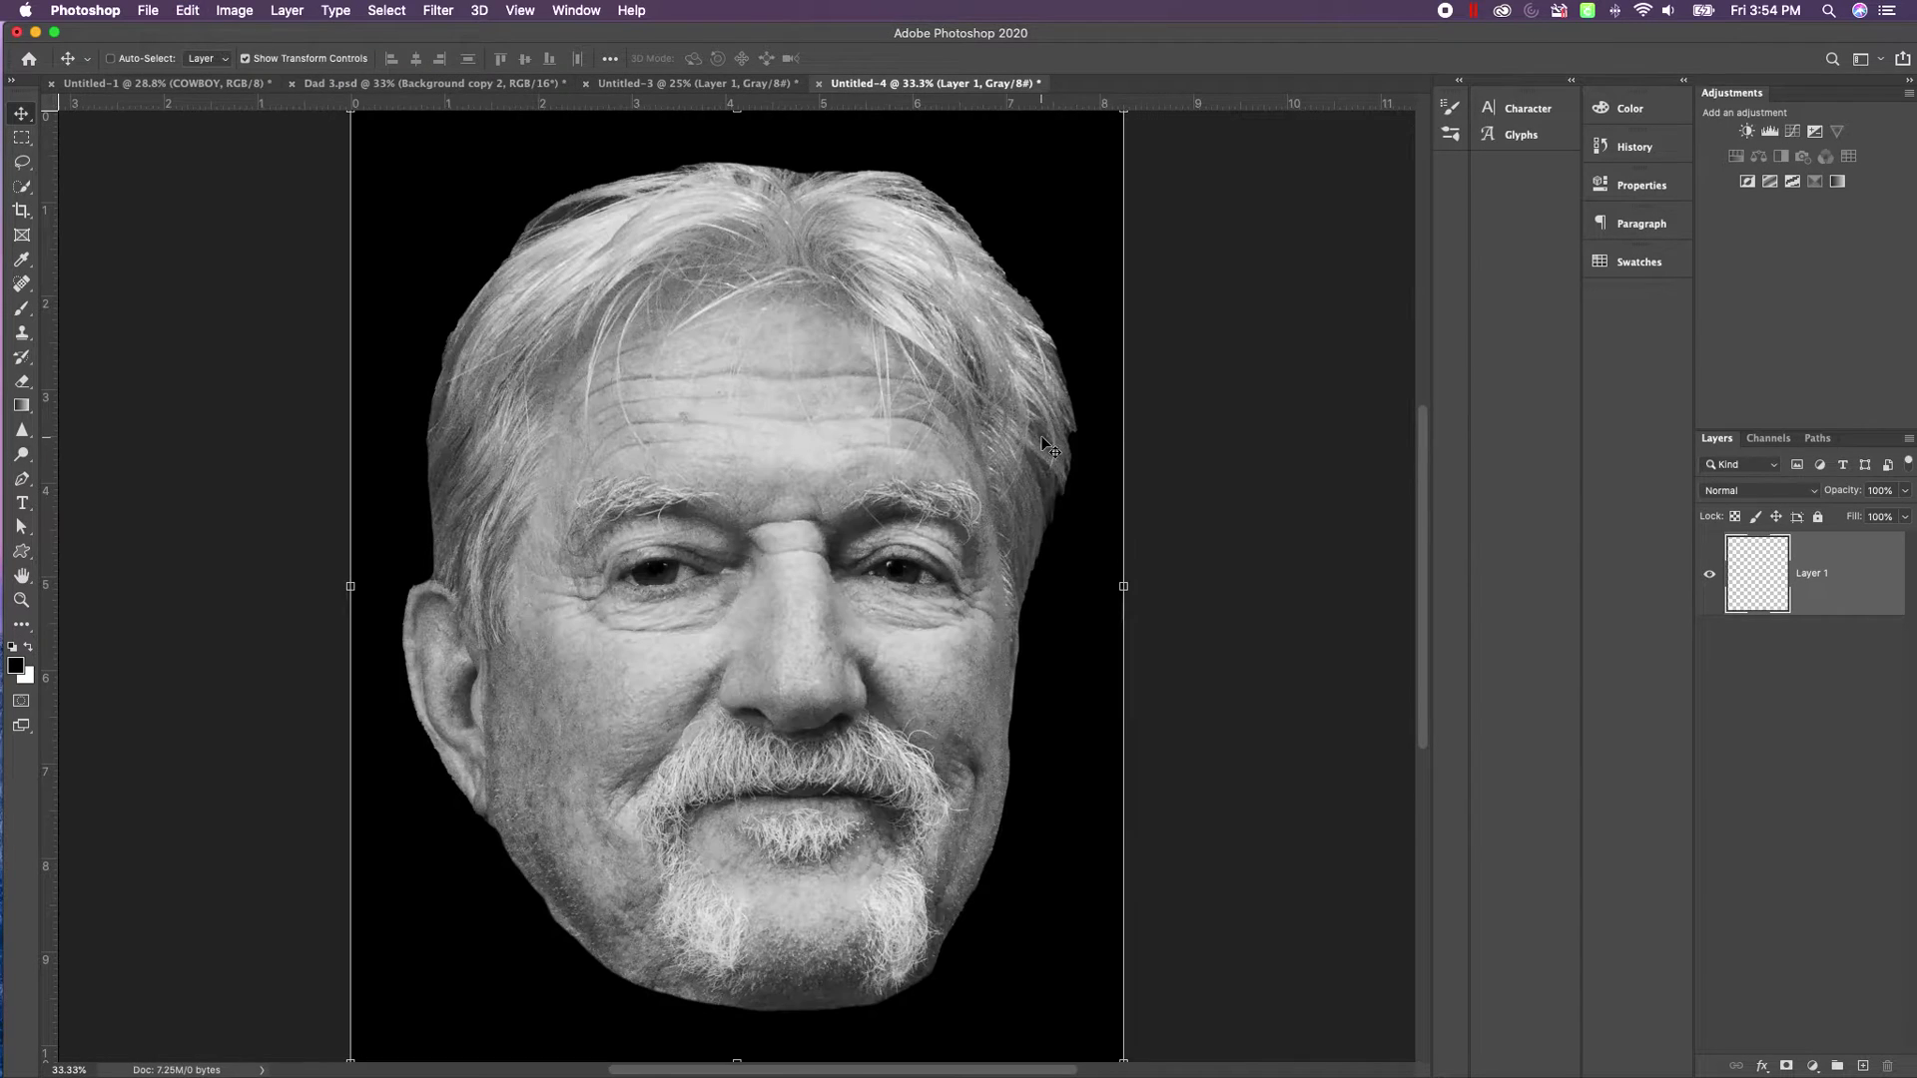
{"action": "left_click", "coordinate": [426, 87]}
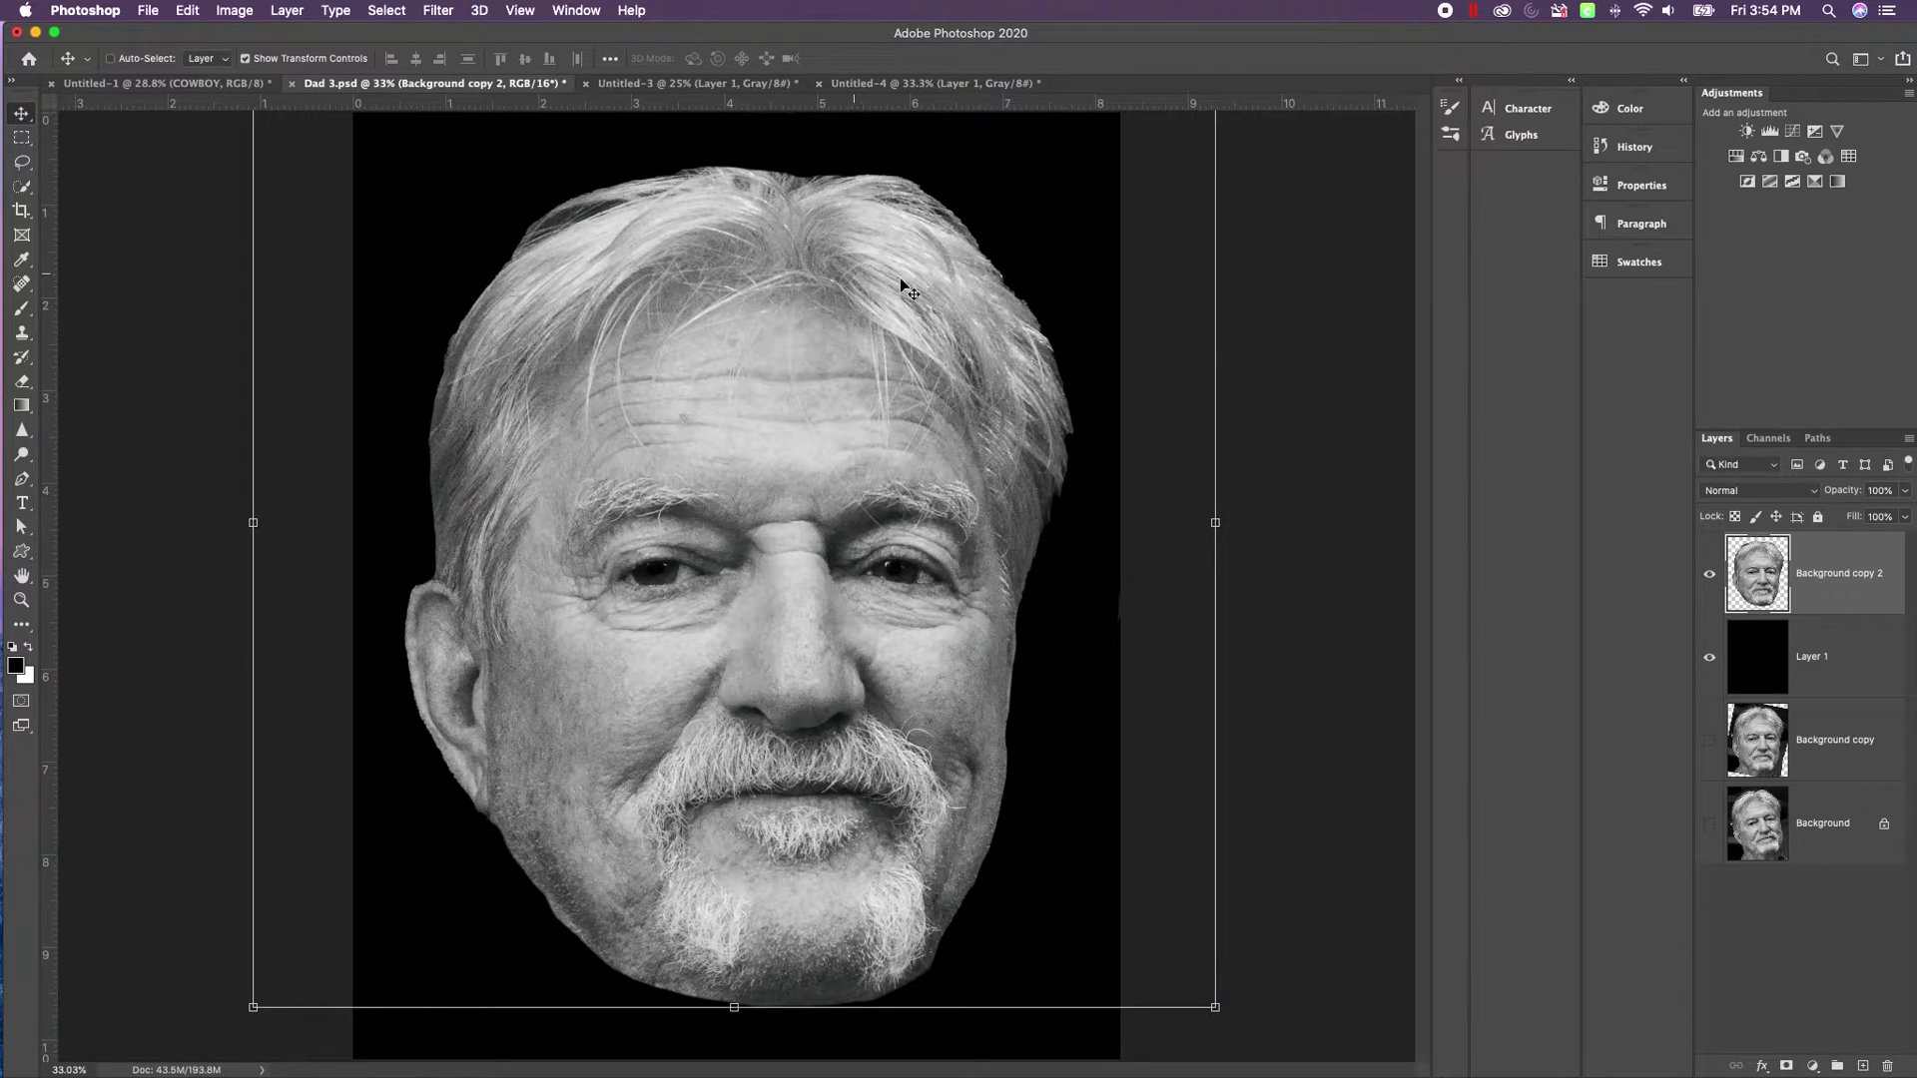
{"action": "left_click", "coordinate": [1838, 652]}
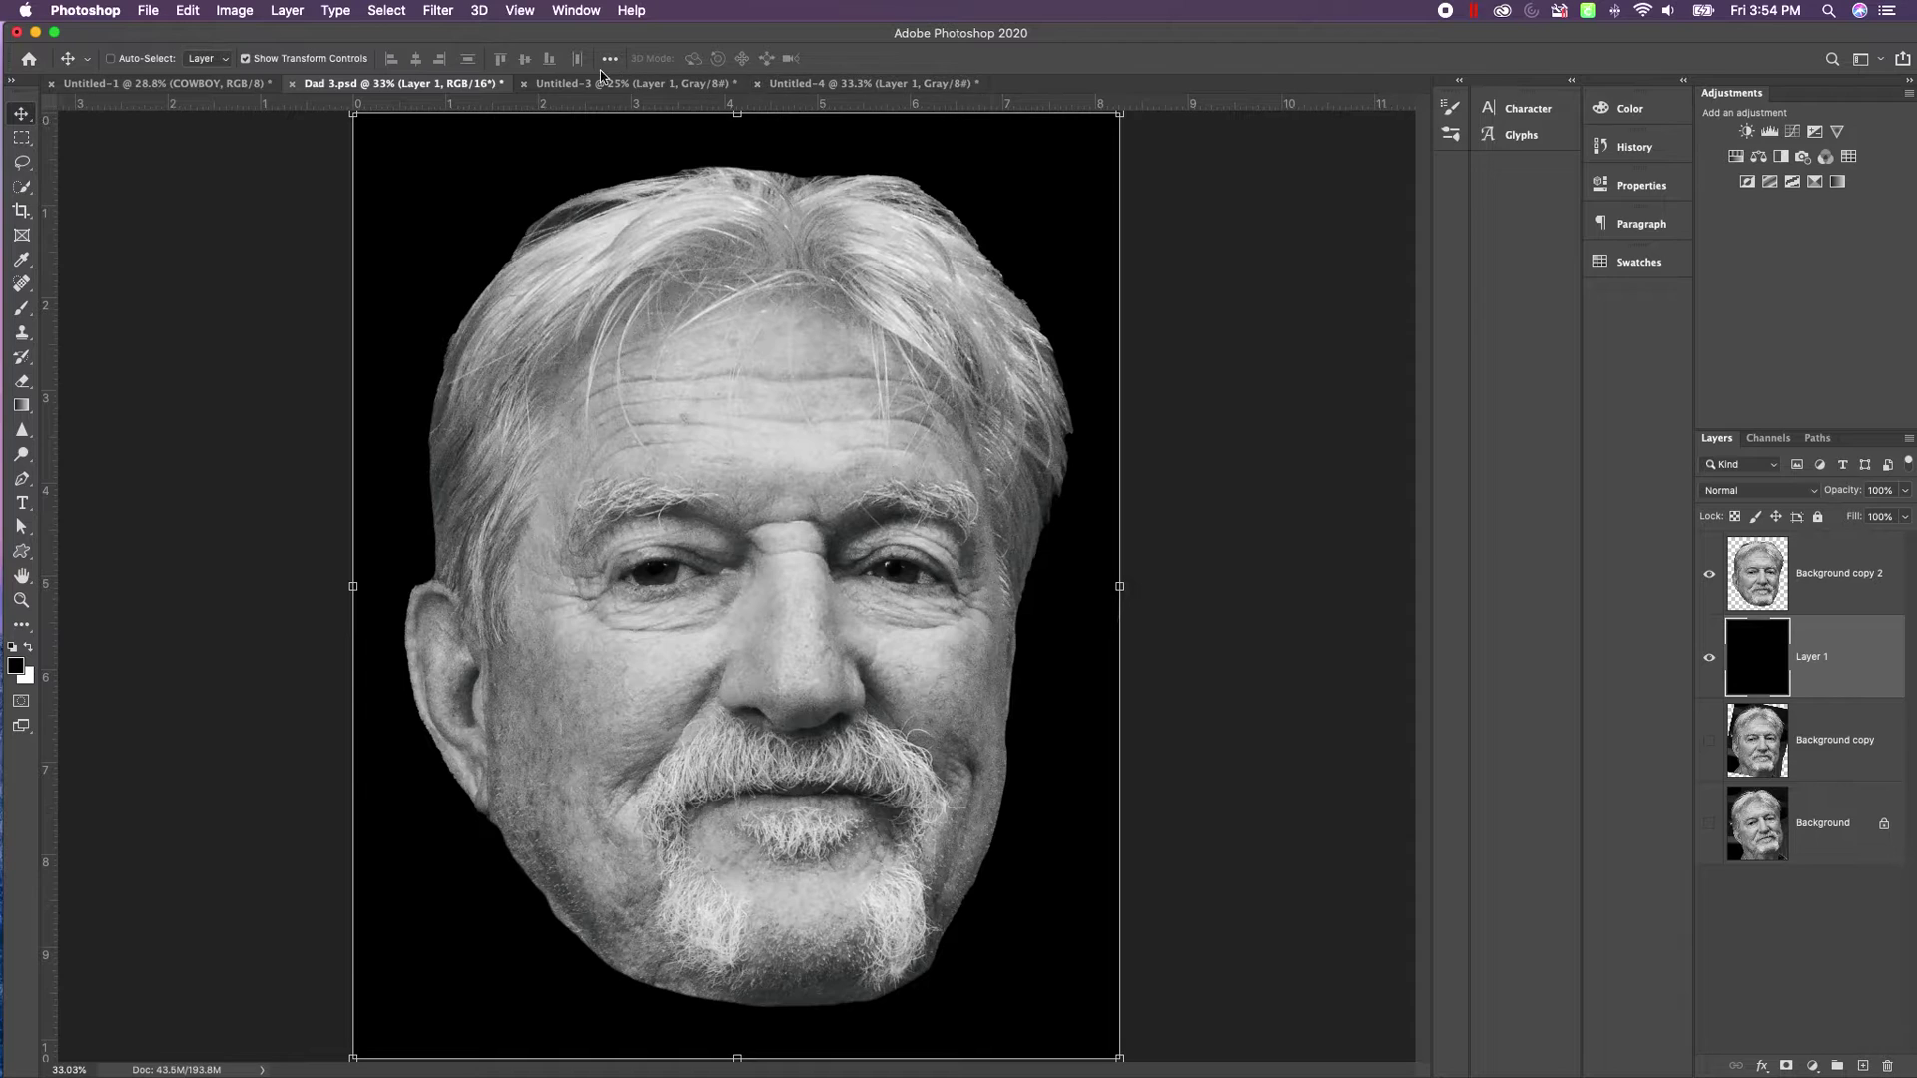
{"action": "left_click", "coordinate": [782, 86]}
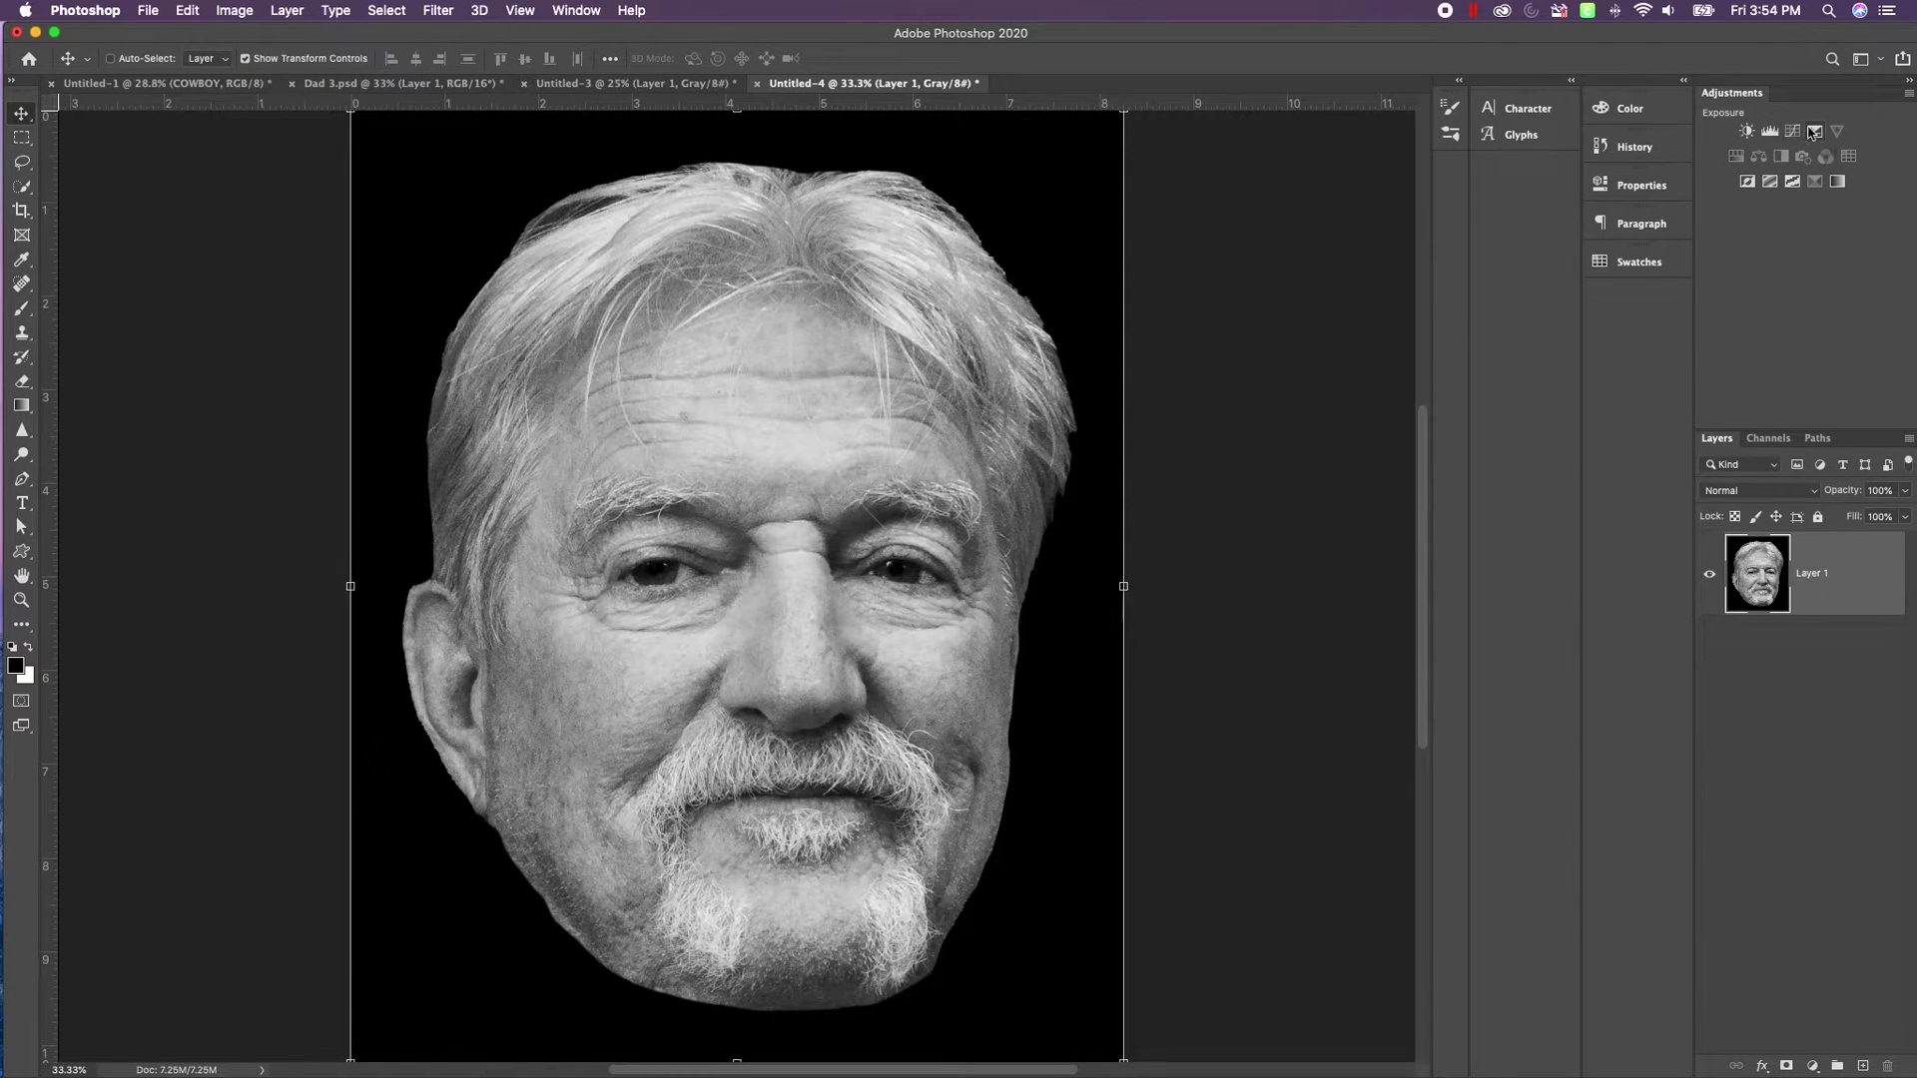
Add a Levels adjustment layer above the pasted portrait with midtones at 0.79 and the black output level at 1.
{"action": "left_click", "coordinate": [1771, 133]}
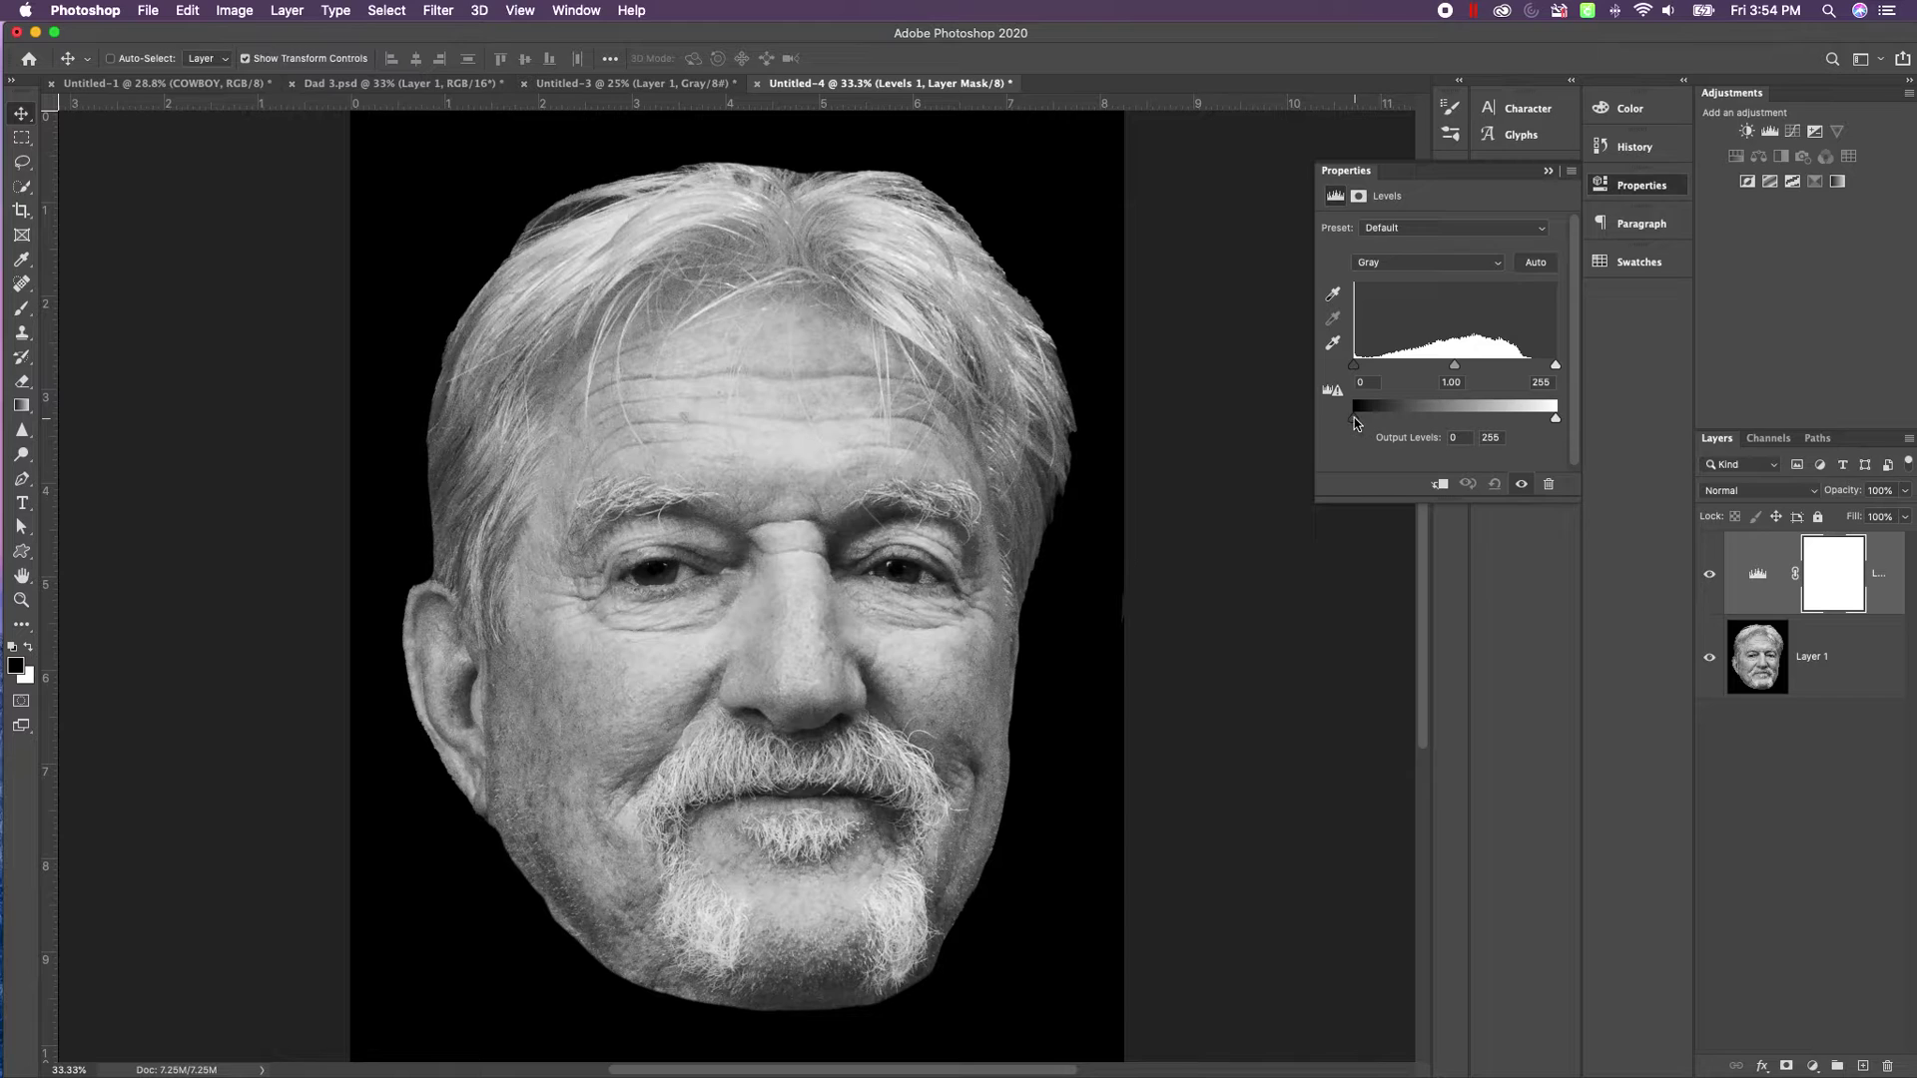
{"action": "left_click_drag", "start_coordinate": [1354, 417], "coordinate": [1354, 417]}
{"action": "mouse_move", "coordinate": [1453, 365]}
{"action": "left_mouse_down"}
{"action": "mouse_move", "coordinate": [1434, 365]}
{"action": "mouse_move", "coordinate": [1470, 371]}
{"action": "left_mouse_up"}
{"action": "mouse_move", "coordinate": [1355, 366]}
{"action": "left_mouse_down"}
{"action": "mouse_move", "coordinate": [1456, 376]}
{"action": "mouse_move", "coordinate": [1354, 375]}
{"action": "left_mouse_up"}
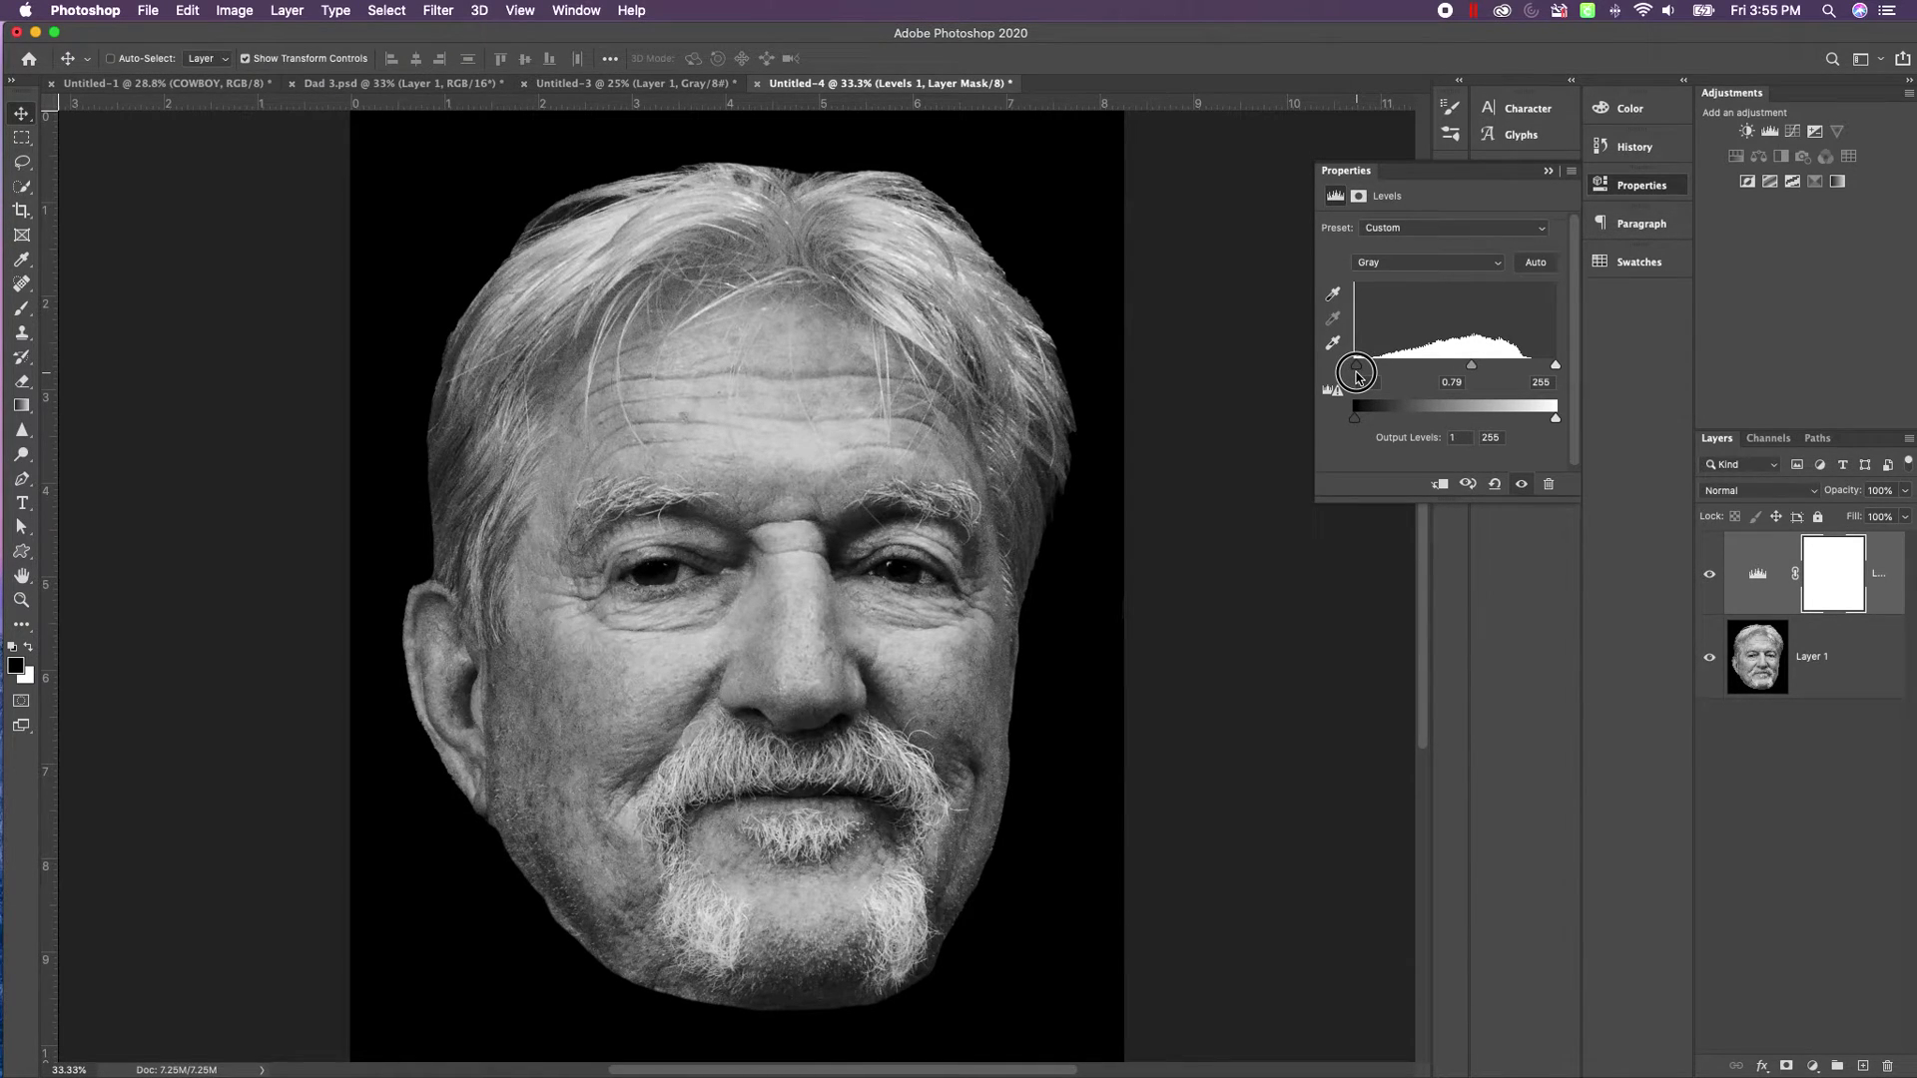
Set the Levels white input to 240 and midtones to 0.93, raise the black input slightly, and merge the adjustment into Layer 1.
{"action": "left_click_drag", "start_coordinate": [1470, 366], "coordinate": [1543, 368]}
{"action": "left_click_drag", "start_coordinate": [1354, 365], "coordinate": [1367, 364]}
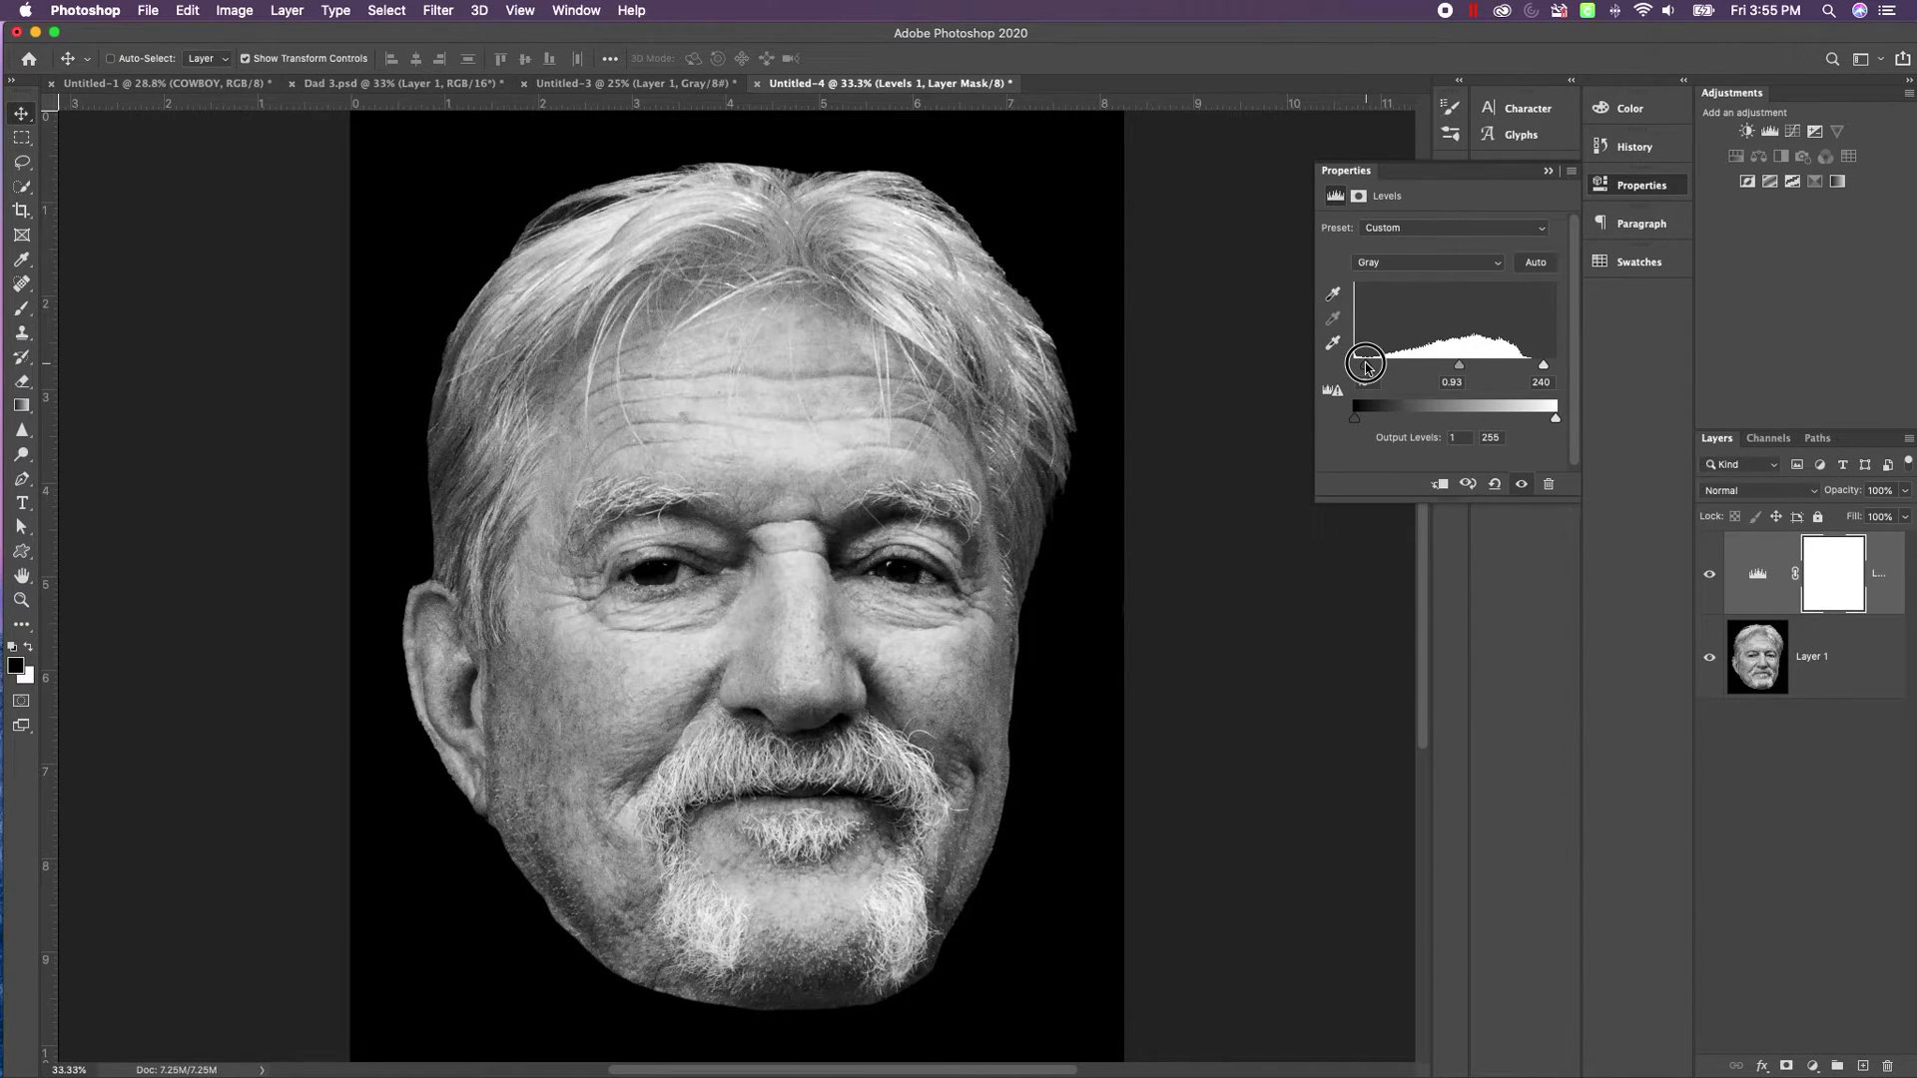
{"action": "left_click_drag", "start_coordinate": [1368, 363], "coordinate": [1367, 363]}
{"action": "left_click", "coordinate": [1546, 175]}
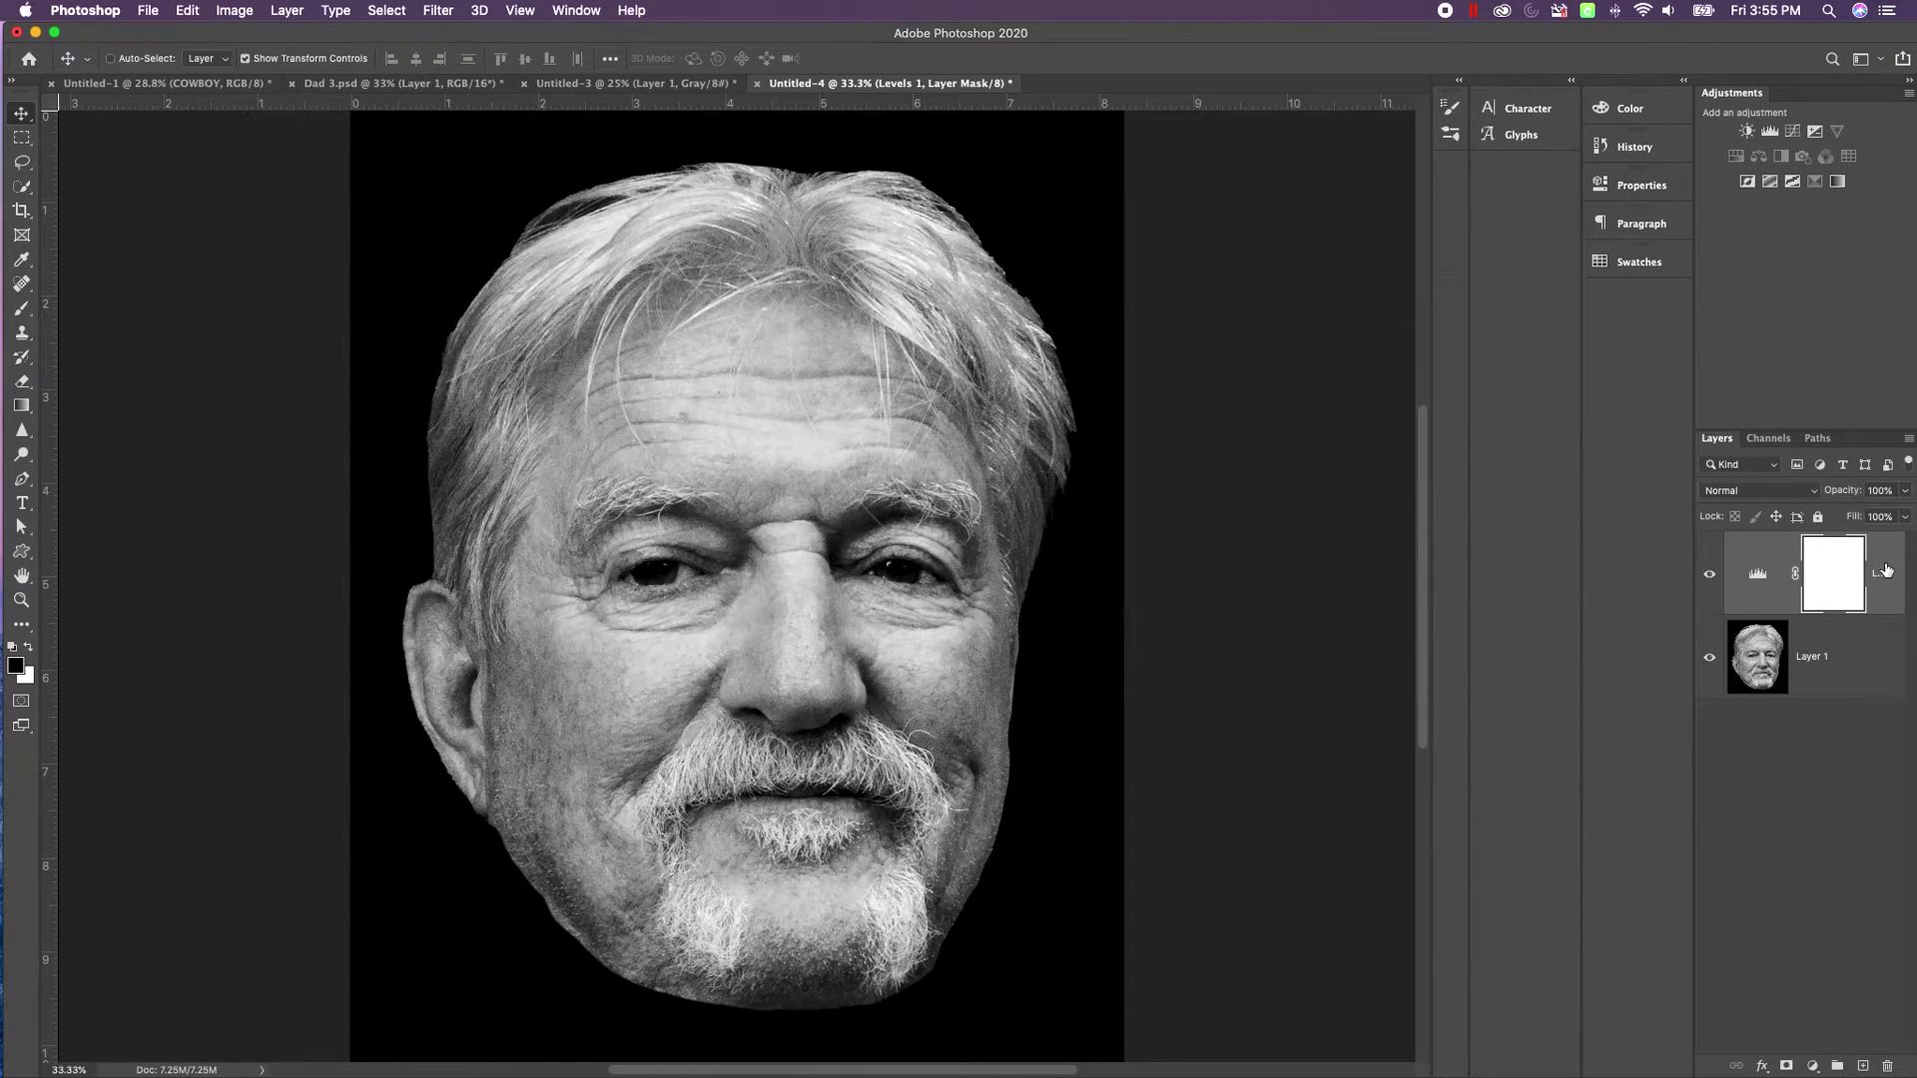
{"action": "right_click", "coordinate": [1884, 569]}
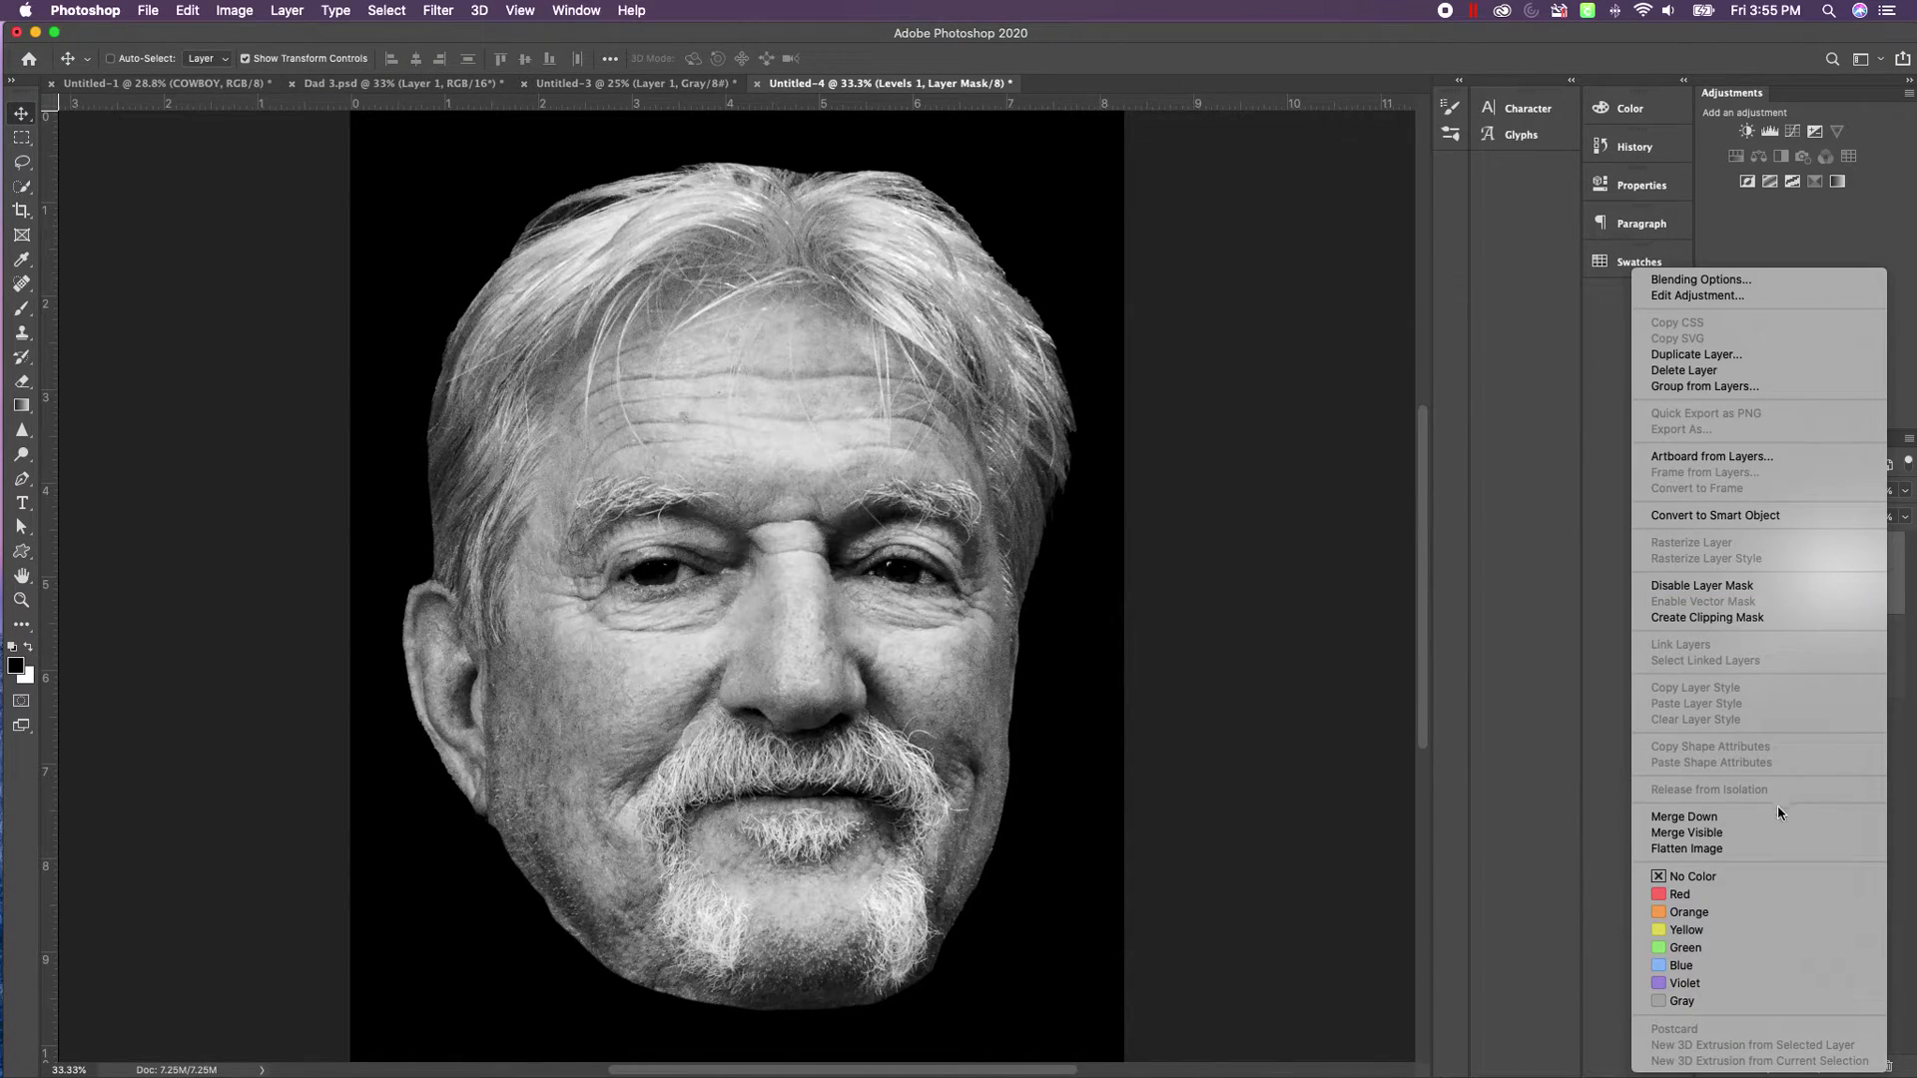
{"action": "left_click", "coordinate": [1777, 817]}
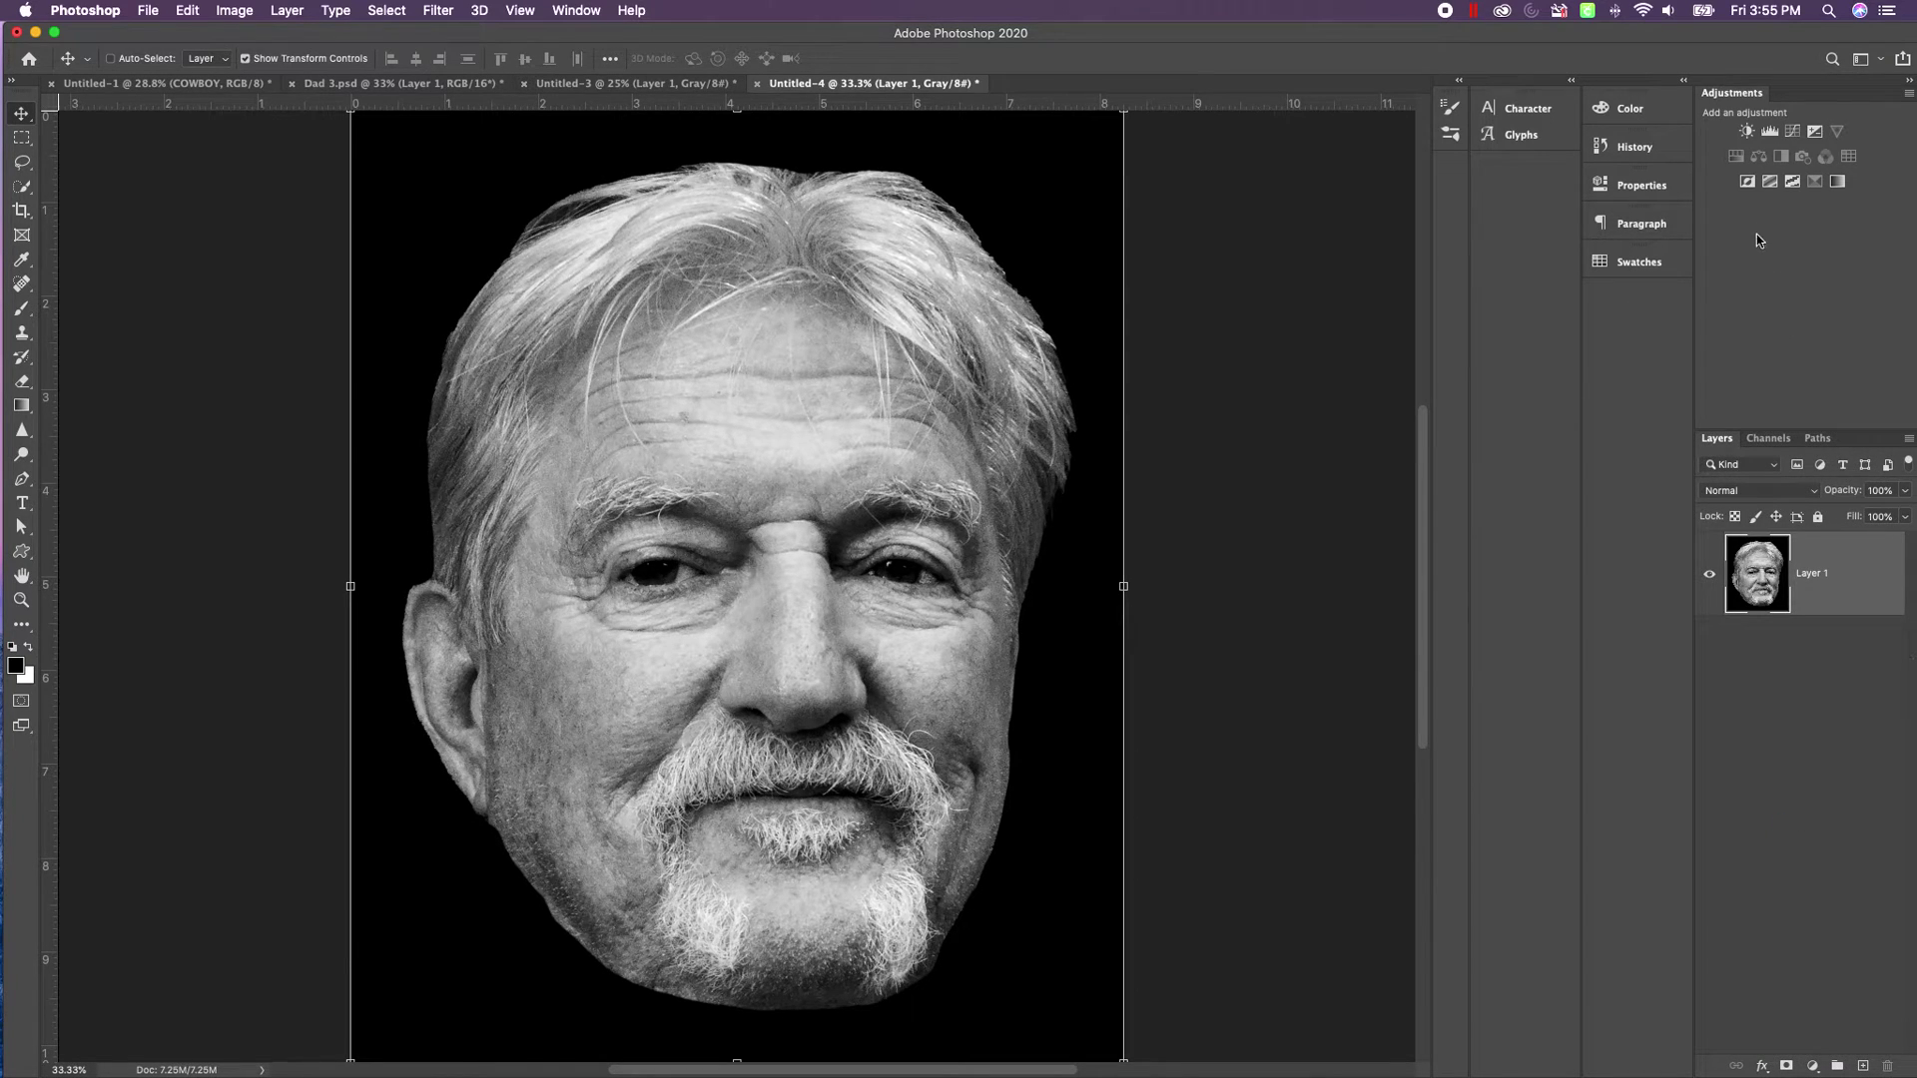
Add a Brightness/Contrast adjustment to the portrait, fine-tune its brightness and contrast, and merge it down into Layer 1.
{"action": "left_click", "coordinate": [1746, 131]}
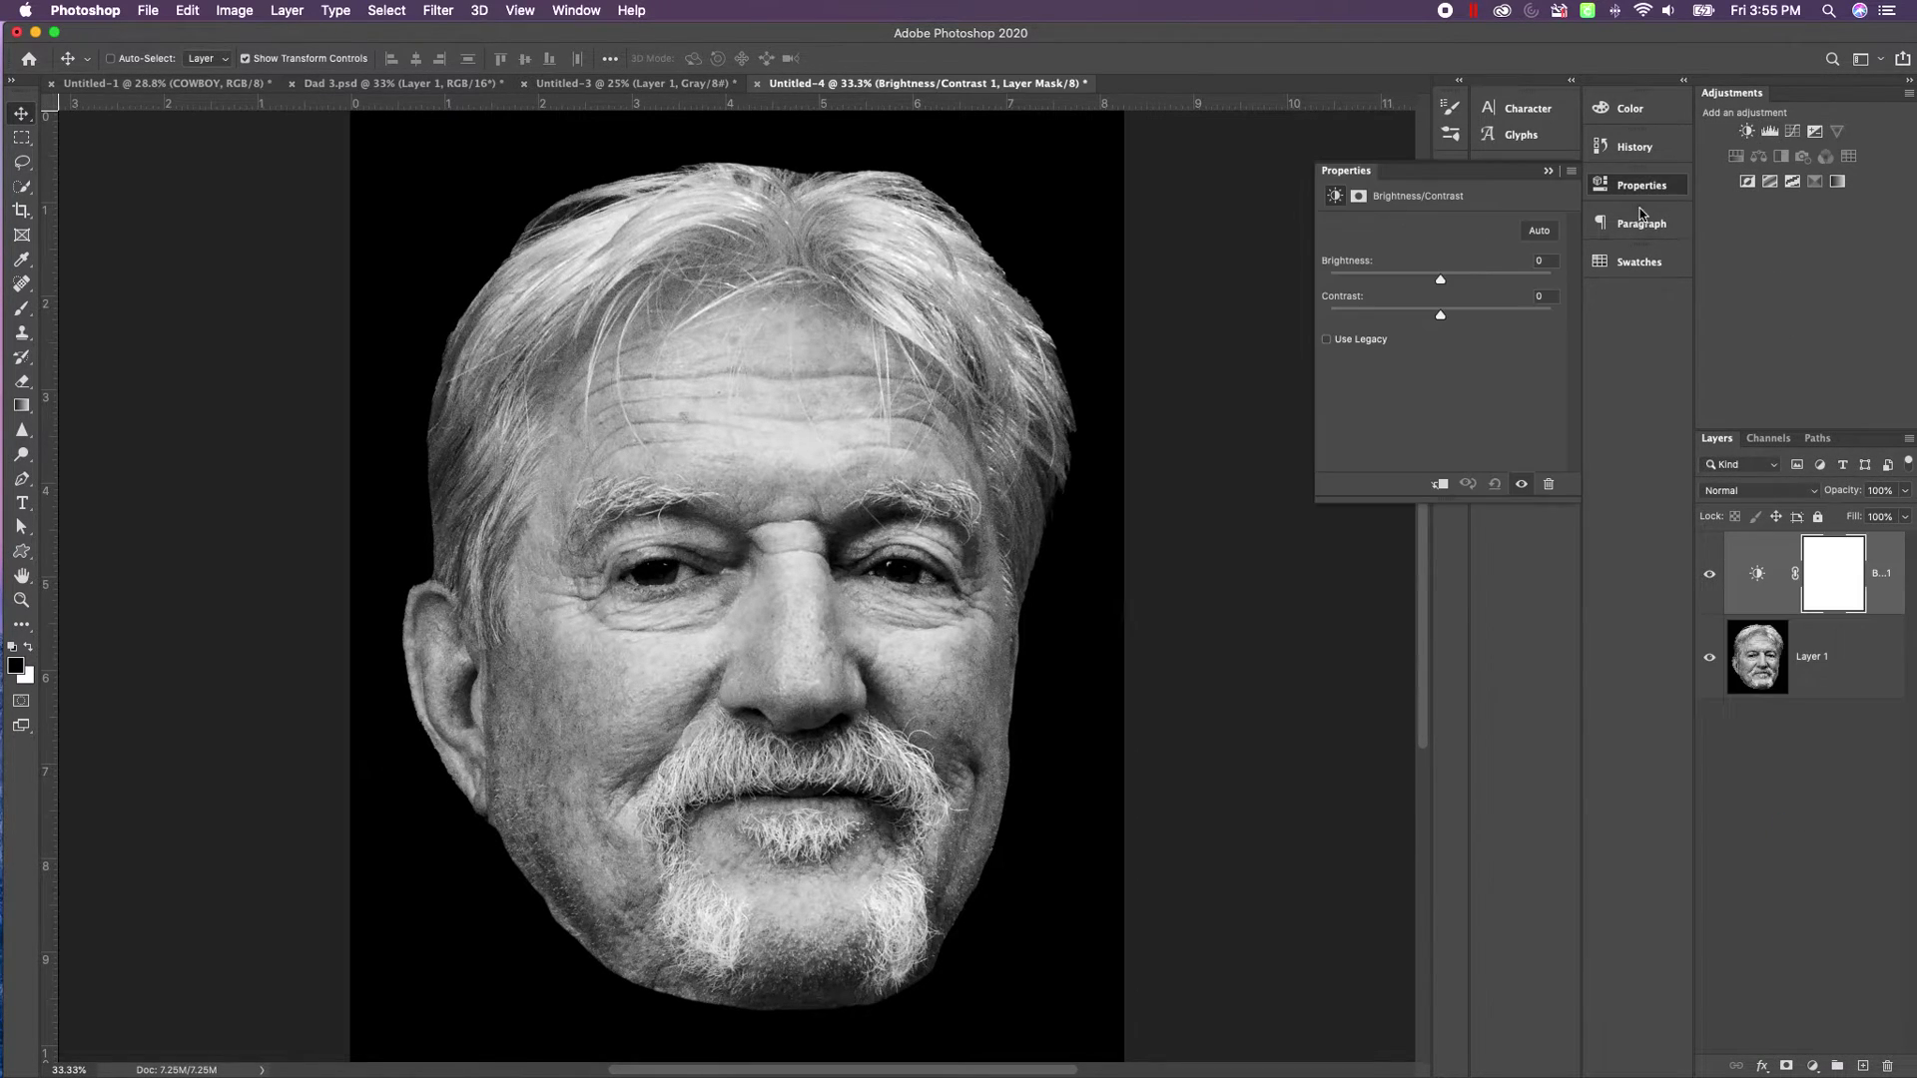
{"action": "mouse_move", "coordinate": [1440, 318]}
{"action": "left_mouse_down"}
{"action": "mouse_move", "coordinate": [1525, 321]}
{"action": "mouse_move", "coordinate": [1468, 327]}
{"action": "mouse_move", "coordinate": [1446, 285]}
{"action": "left_mouse_up"}
{"action": "left_click", "coordinate": [1545, 173]}
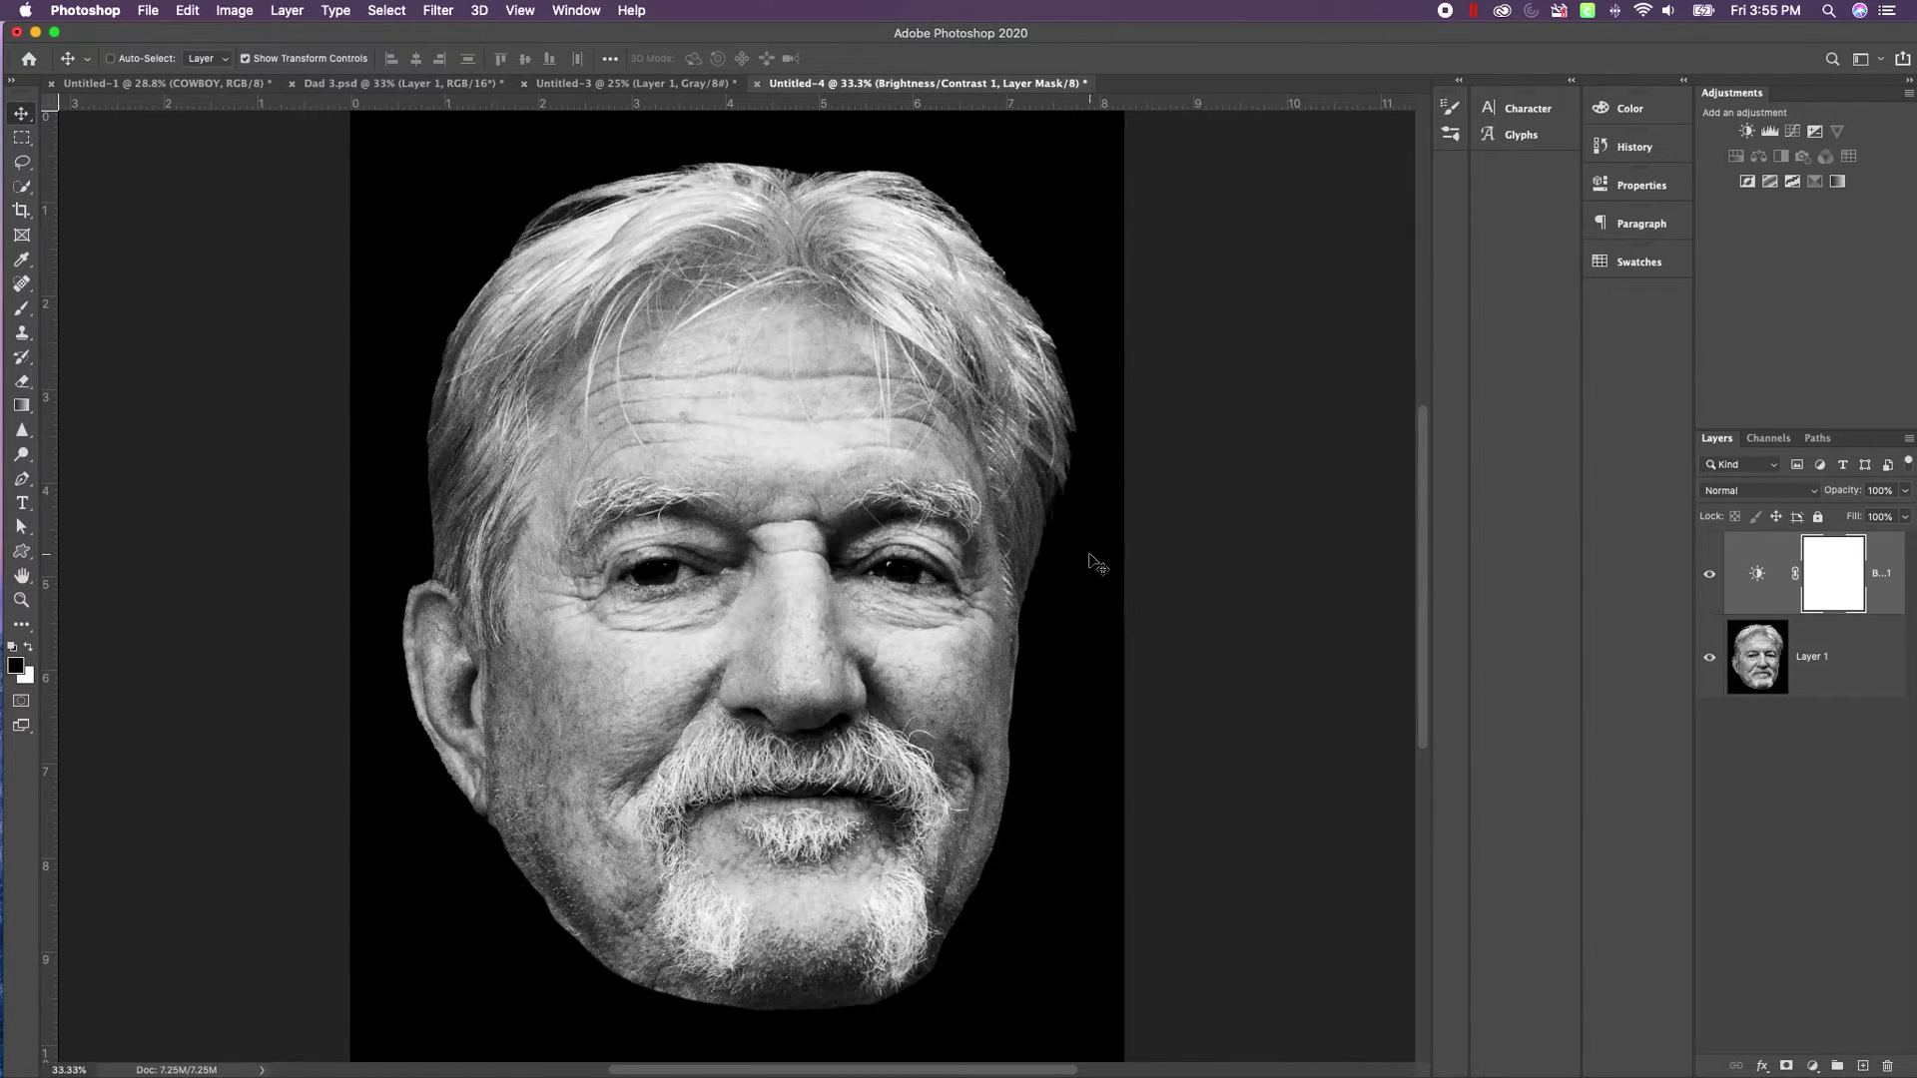
{"action": "right_click", "coordinate": [1884, 597]}
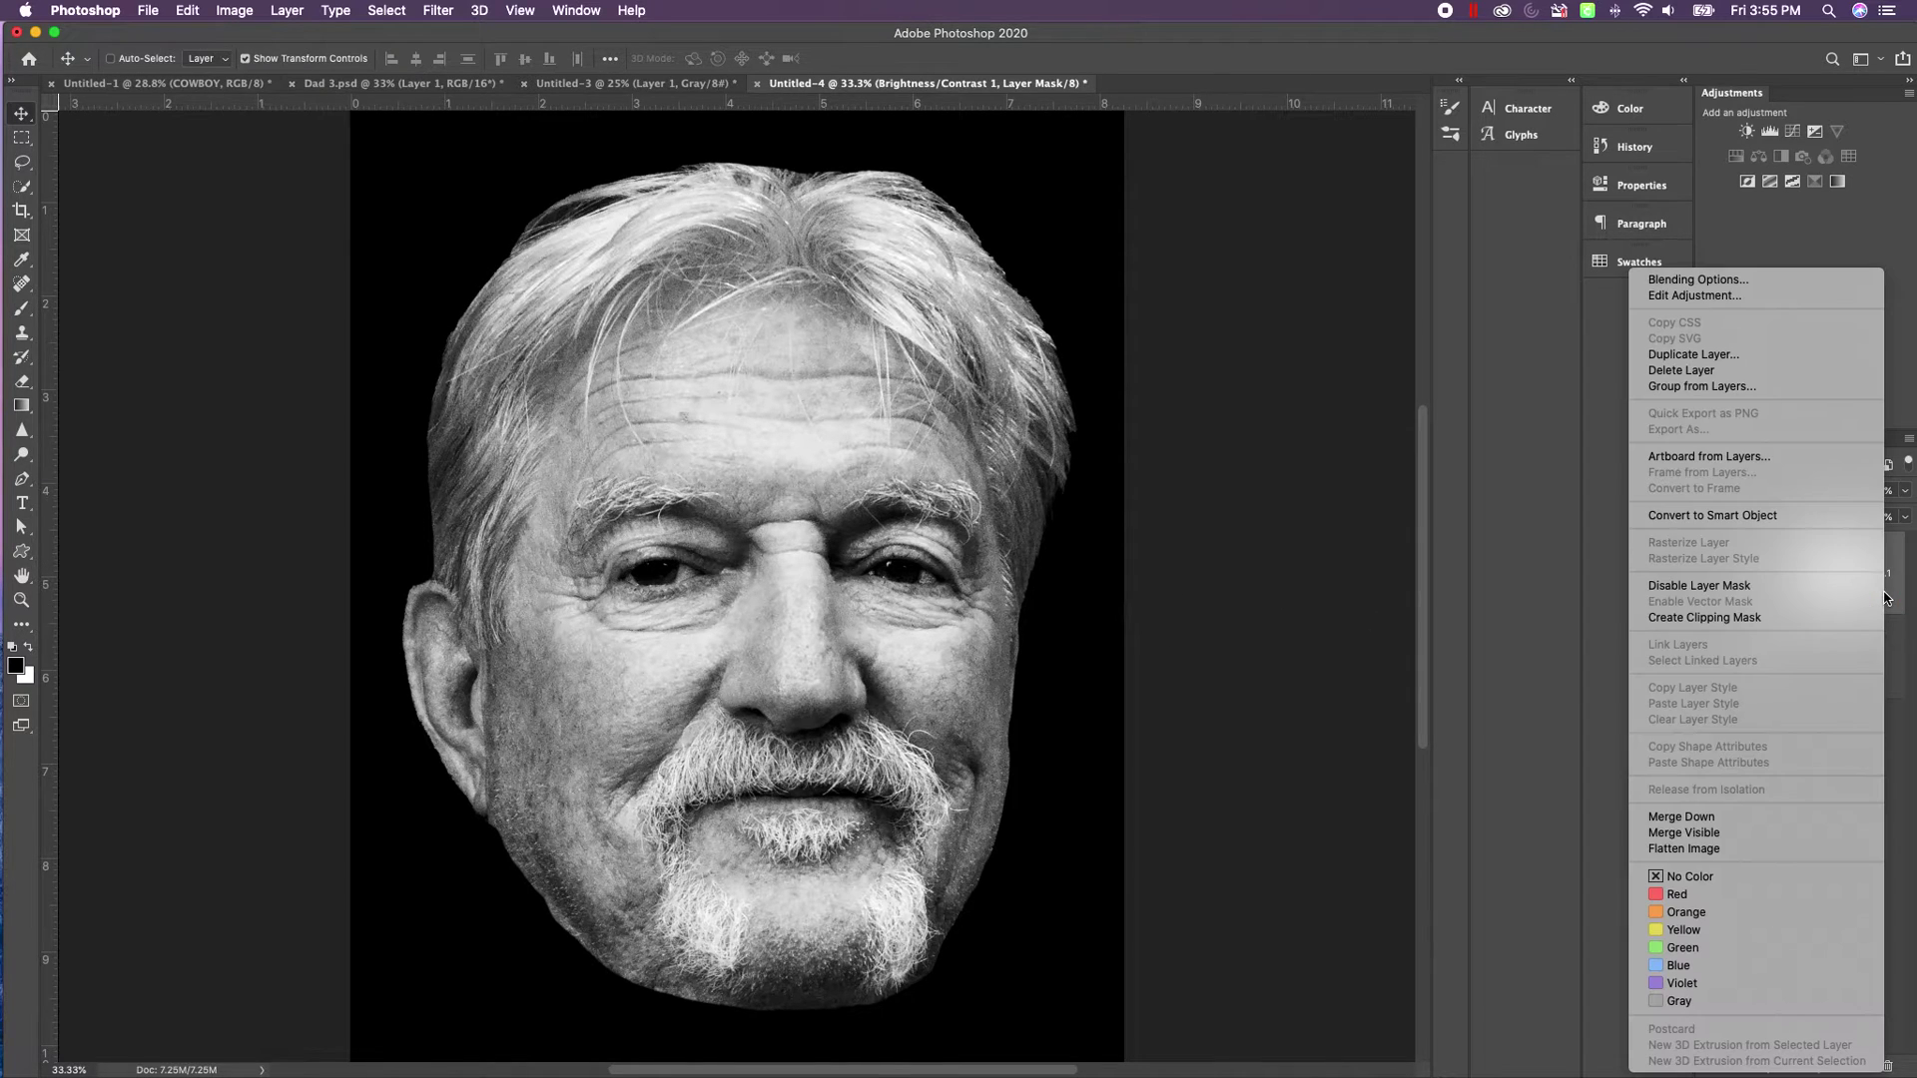
{"action": "left_click", "coordinate": [1795, 817]}
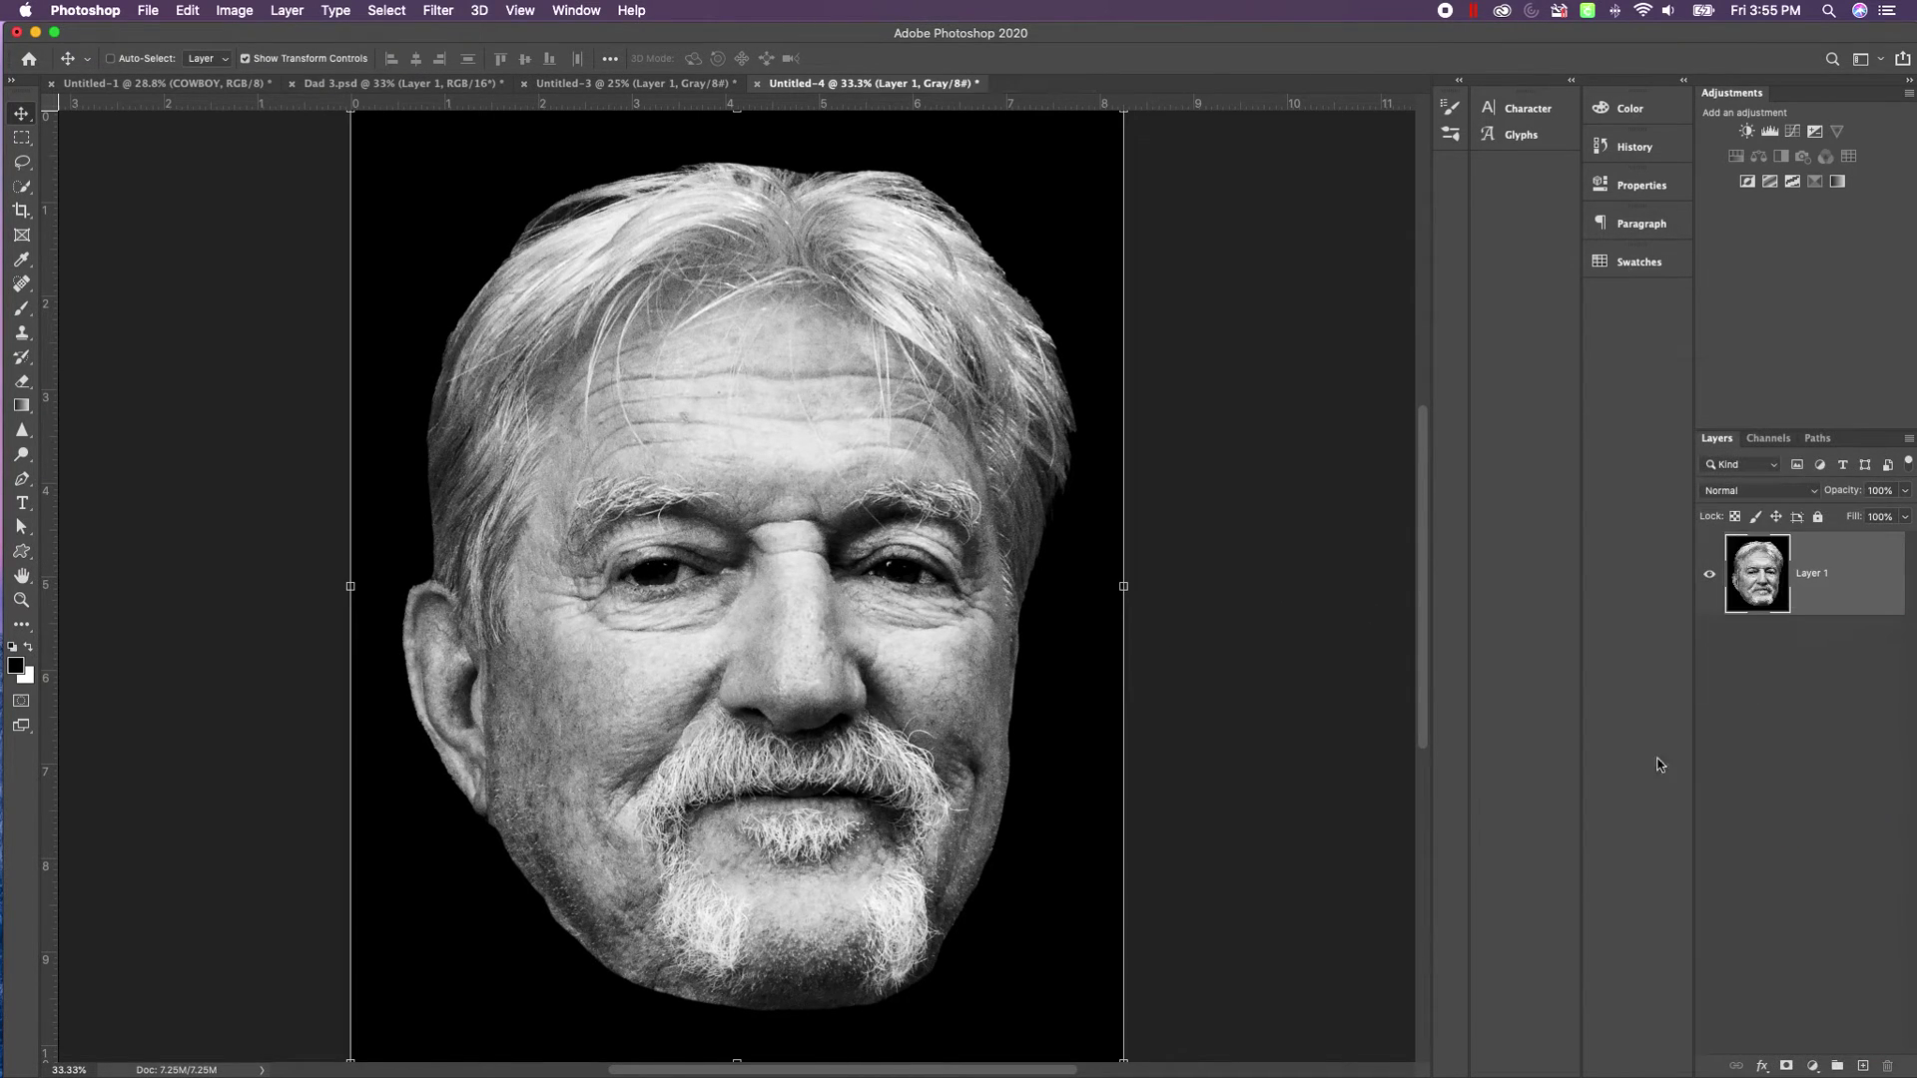
Compare the toned portrait in Untitled-4 with the earlier grayscale version in Untitled-3.
{"action": "left_click", "coordinate": [232, 12]}
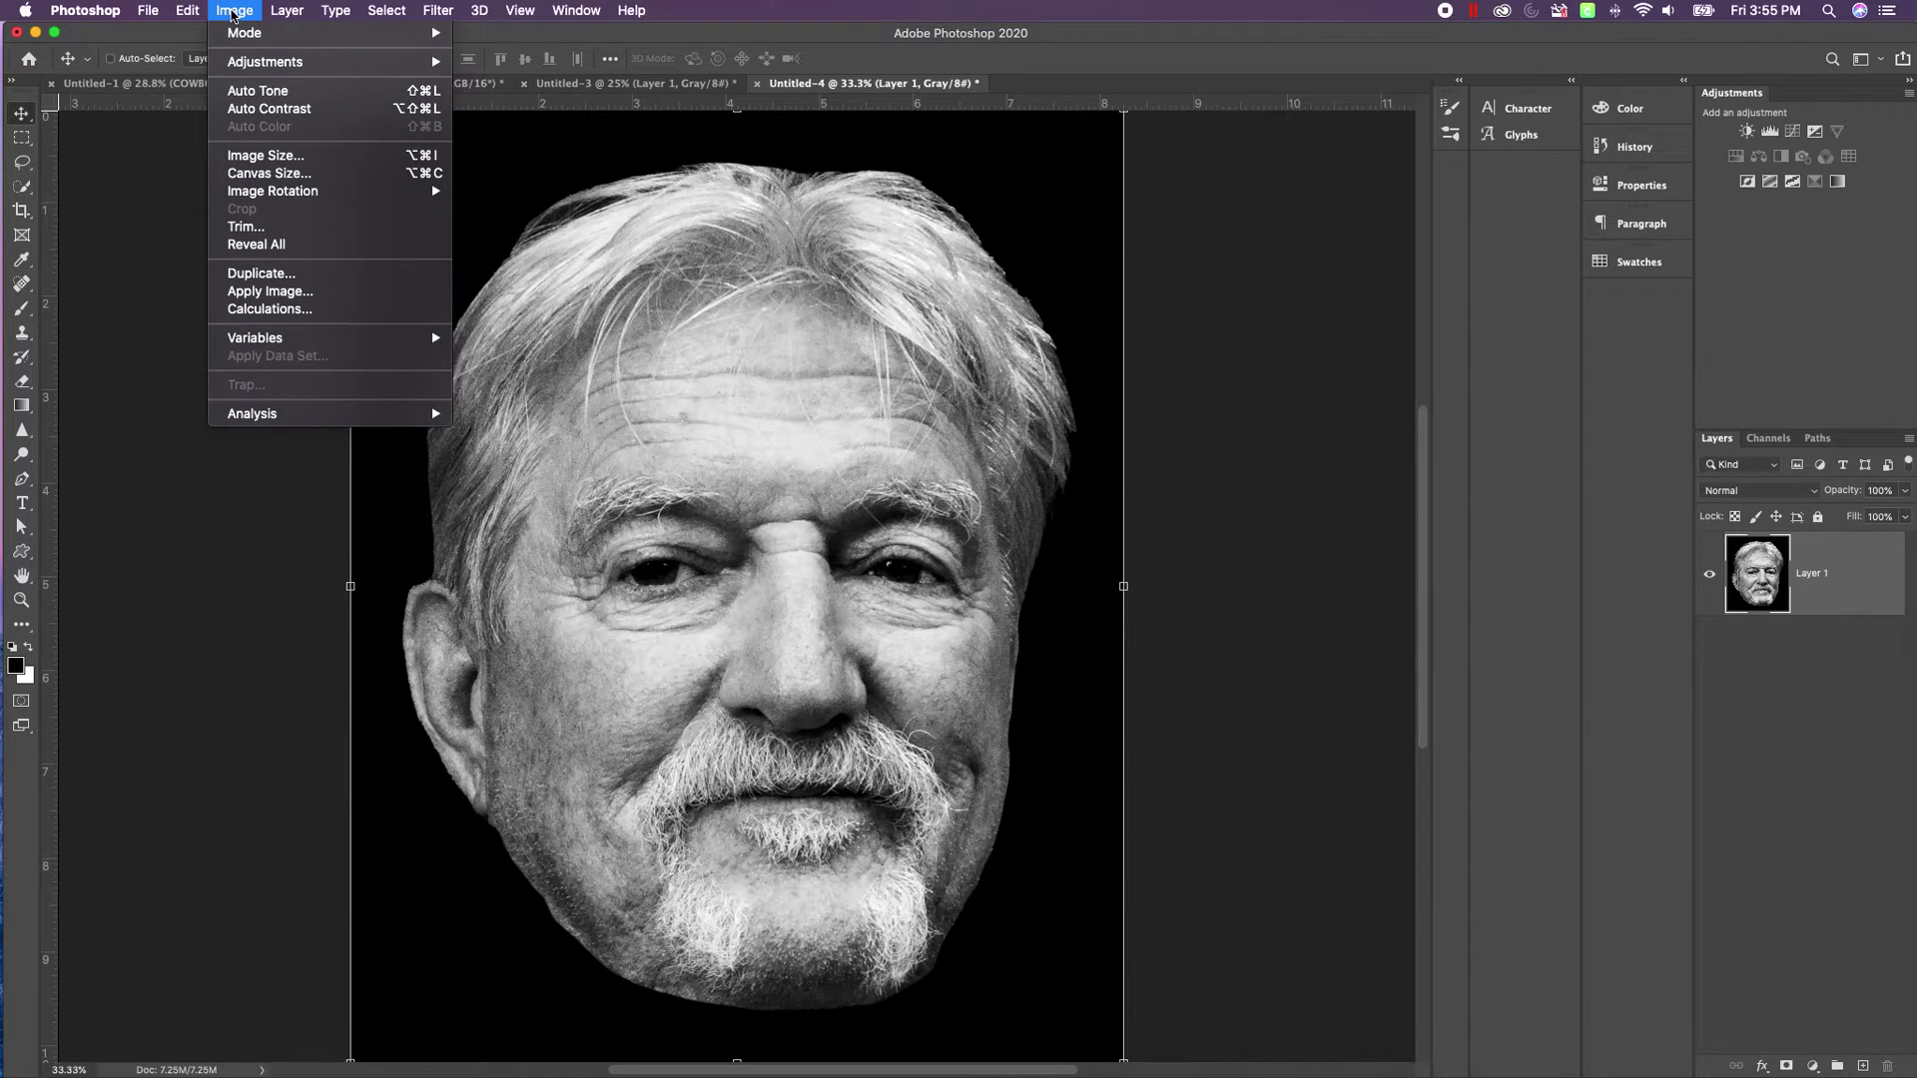
{"action": "mouse_move", "coordinate": [235, 36]}
{"action": "mouse_move", "coordinate": [392, 40]}
{"action": "left_click", "coordinate": [494, 45]}
{"action": "left_click", "coordinate": [171, 216]}
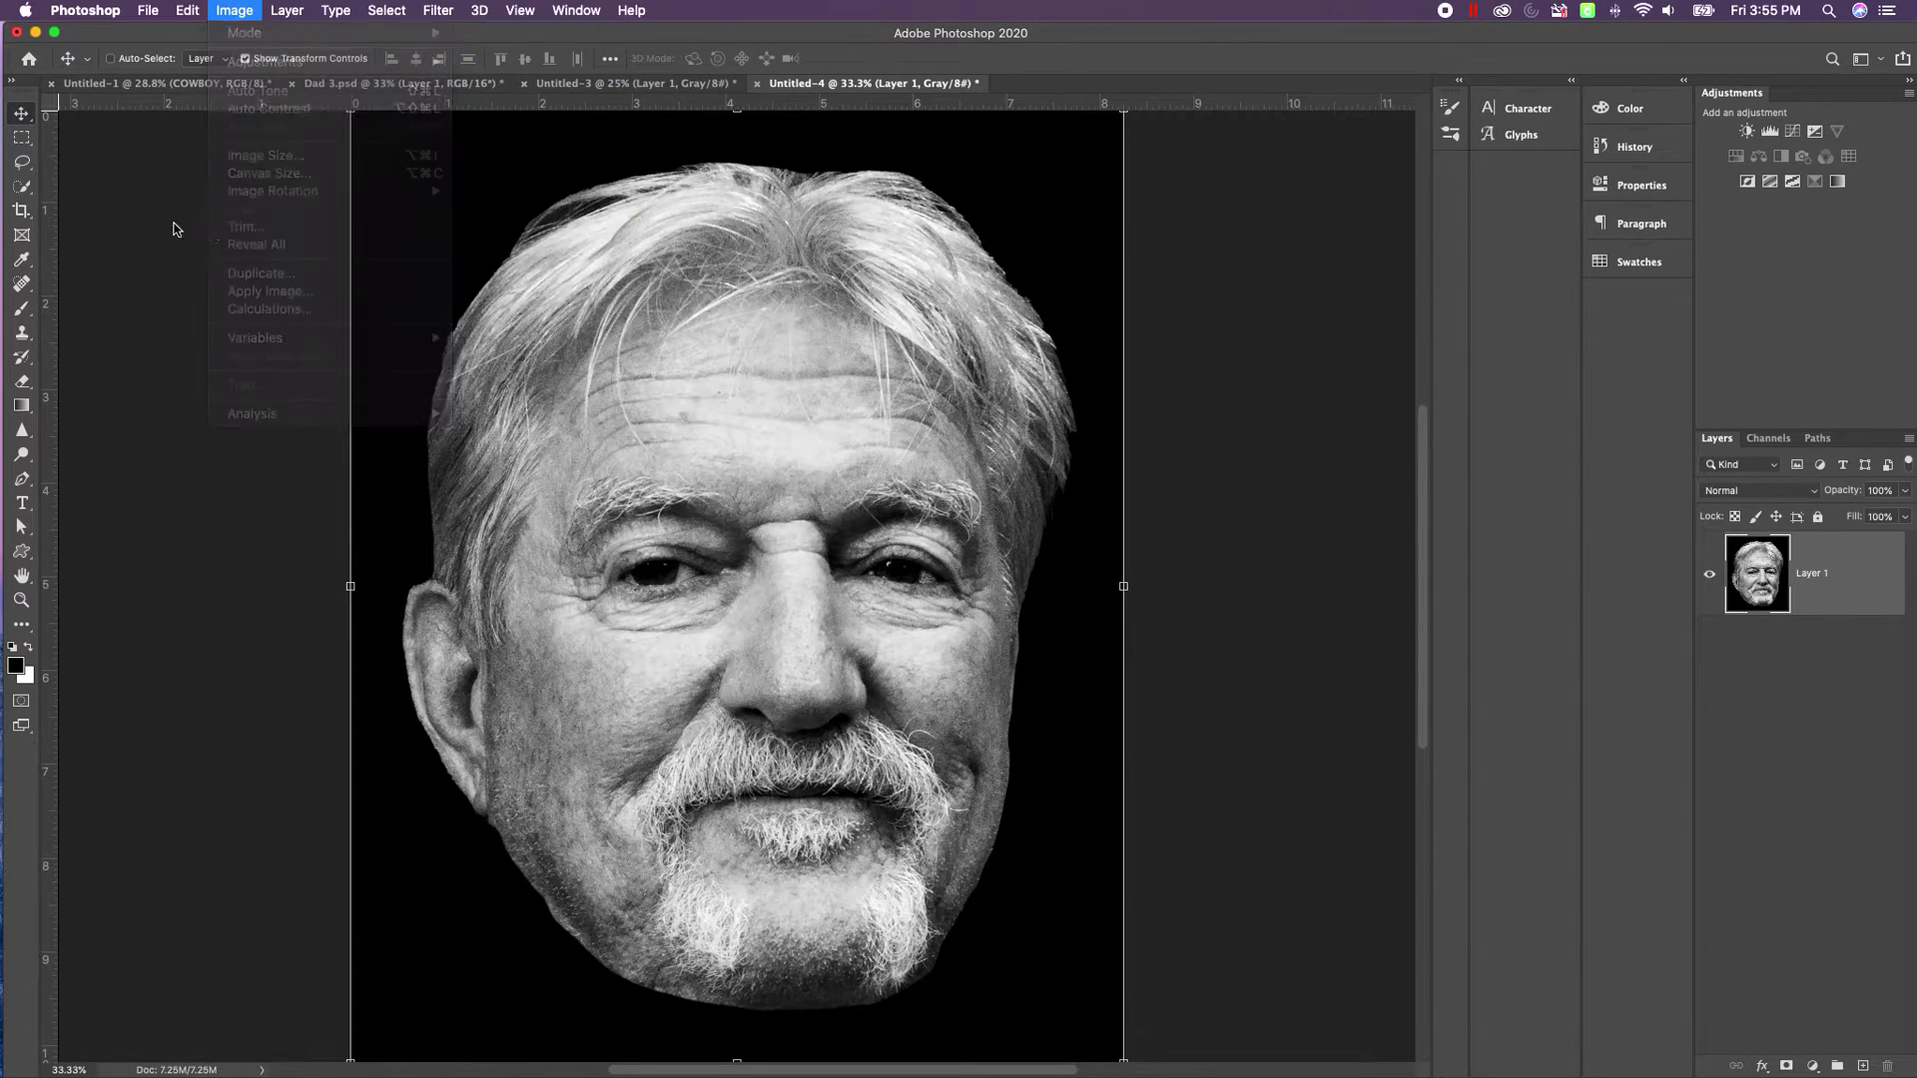
{"action": "left_click", "coordinate": [582, 84]}
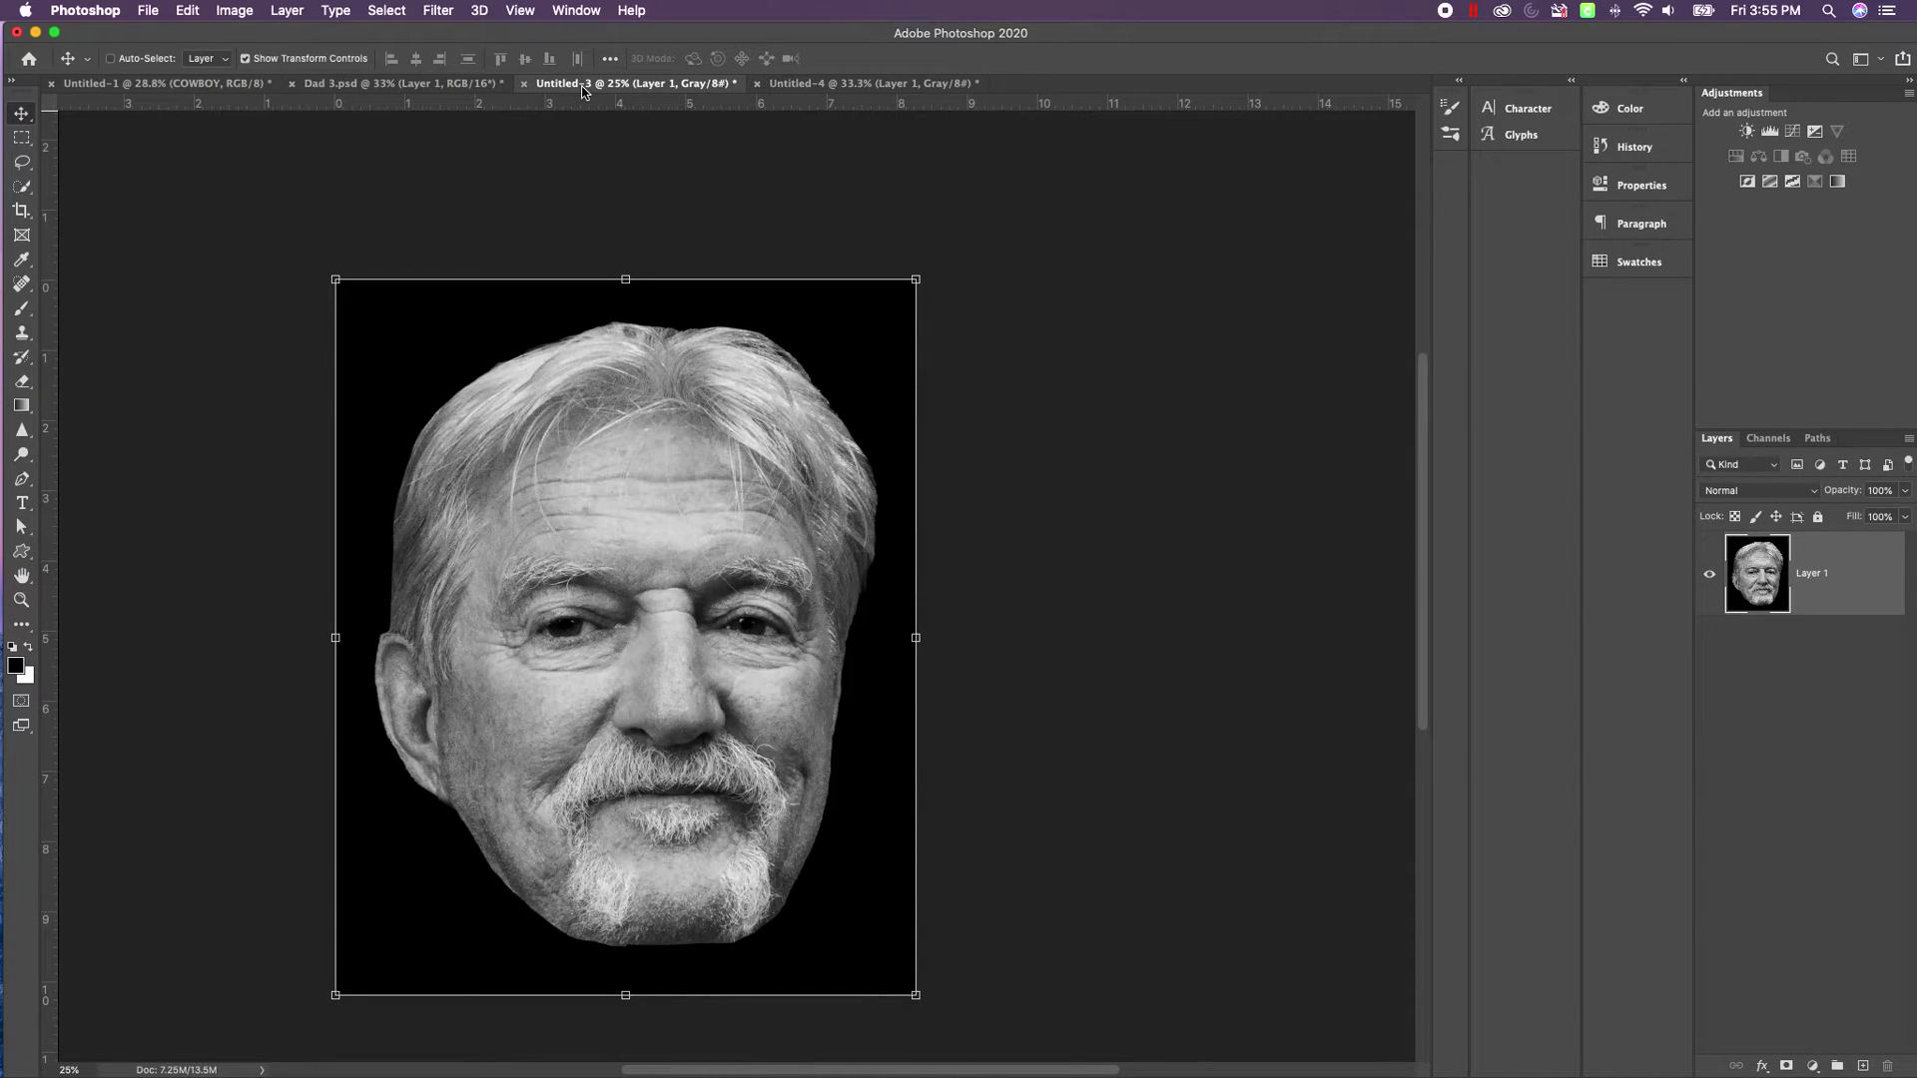
{"action": "left_click", "coordinate": [807, 86]}
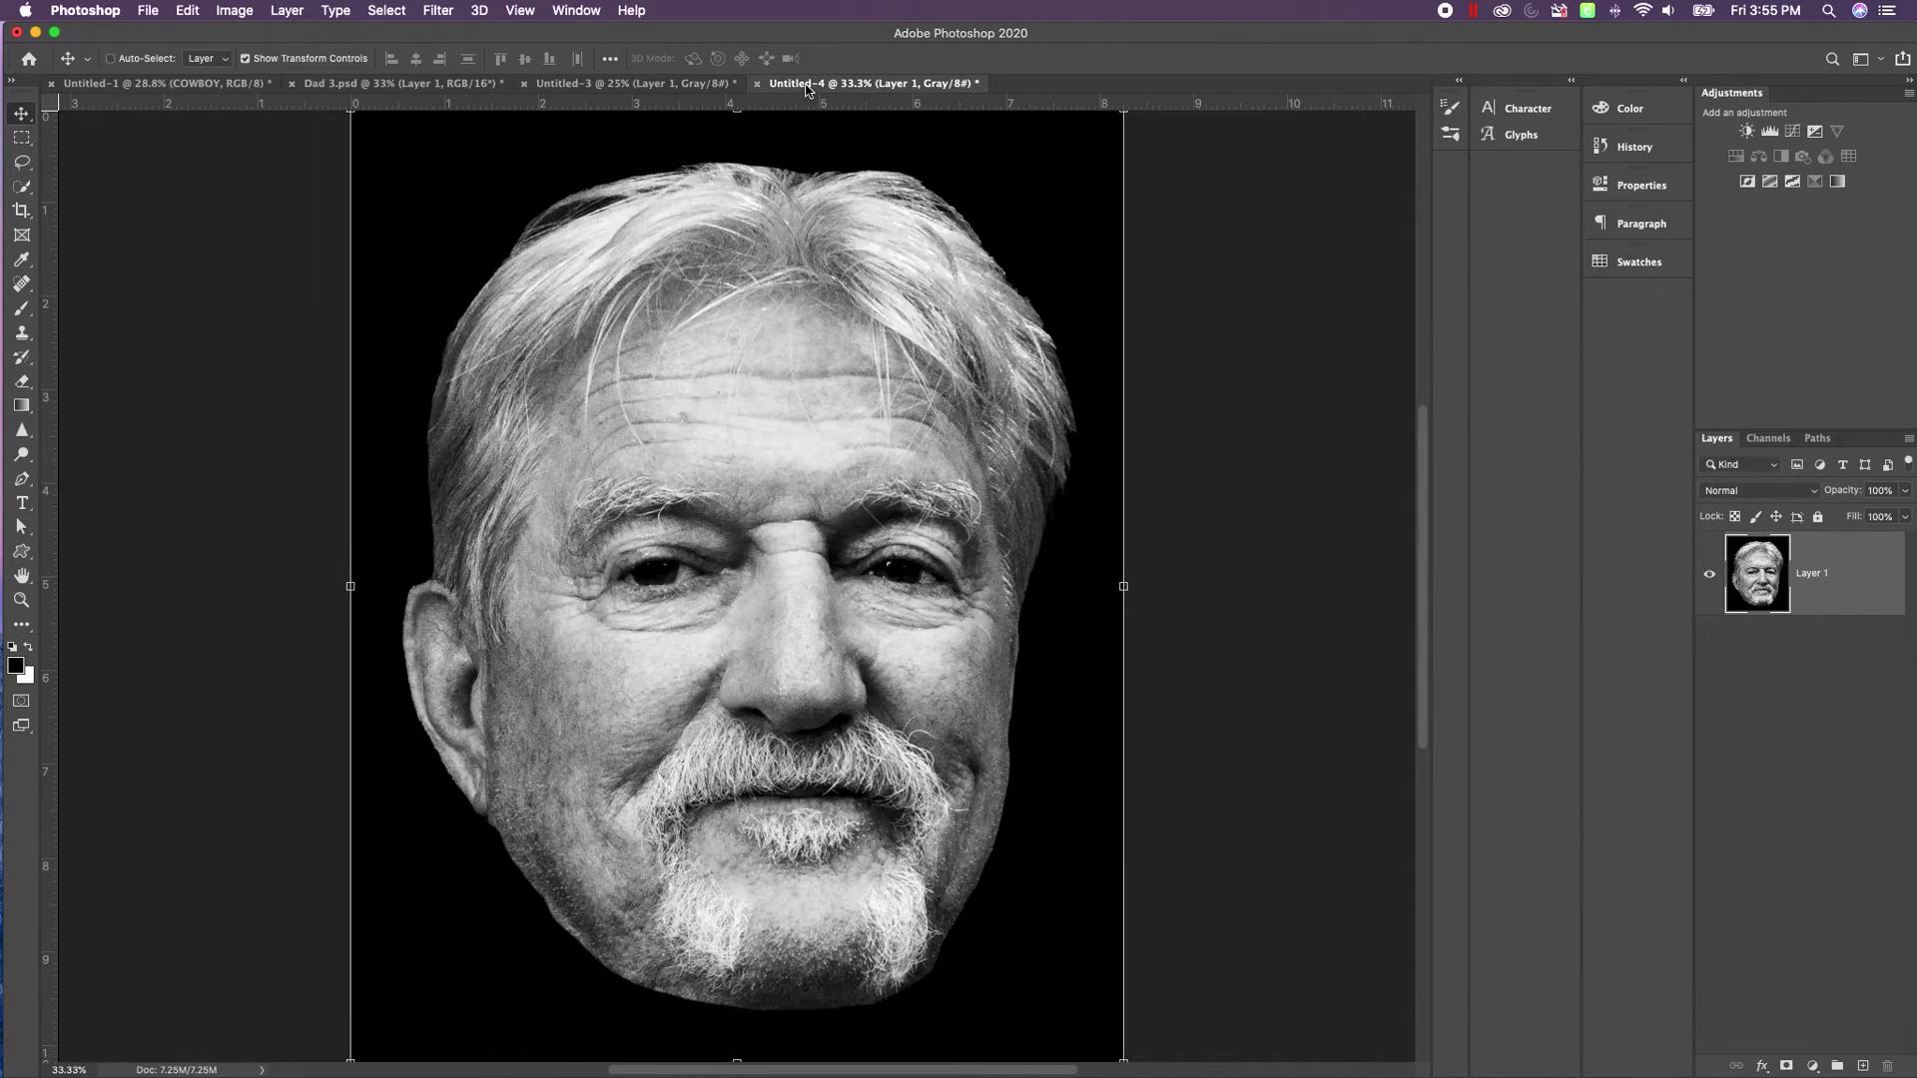
{"action": "scroll", "coordinate": [855, 277], "scroll_direction": "up", "scroll_amount": 5}
{"action": "scroll", "coordinate": [864, 277], "scroll_direction": "down", "scroll_amount": 4}
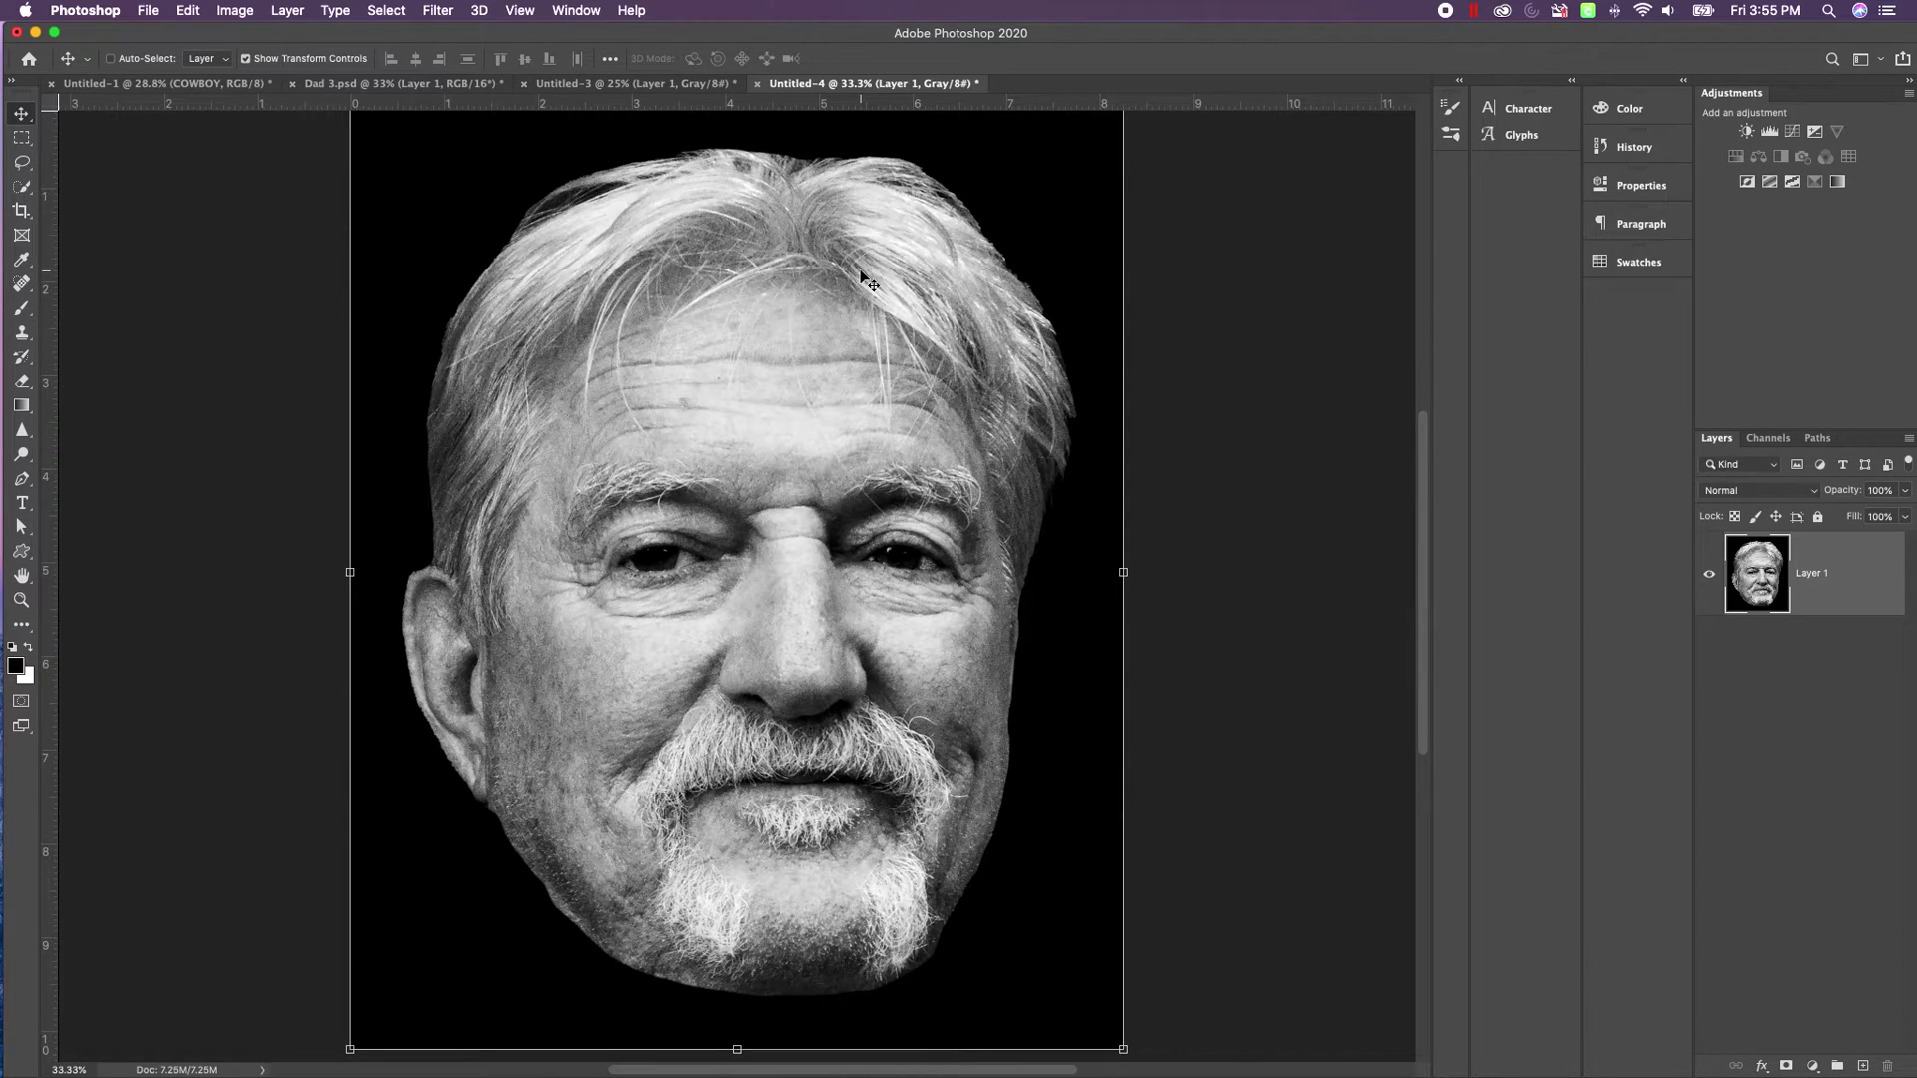
Convert the portrait to a flattened 300 pixels/inch bitmap using a line-shaped halftone screen of 27 lines/inch at 67.5 degrees.
{"action": "left_click", "coordinate": [235, 11]}
{"action": "mouse_move", "coordinate": [259, 64]}
{"action": "mouse_move", "coordinate": [396, 36]}
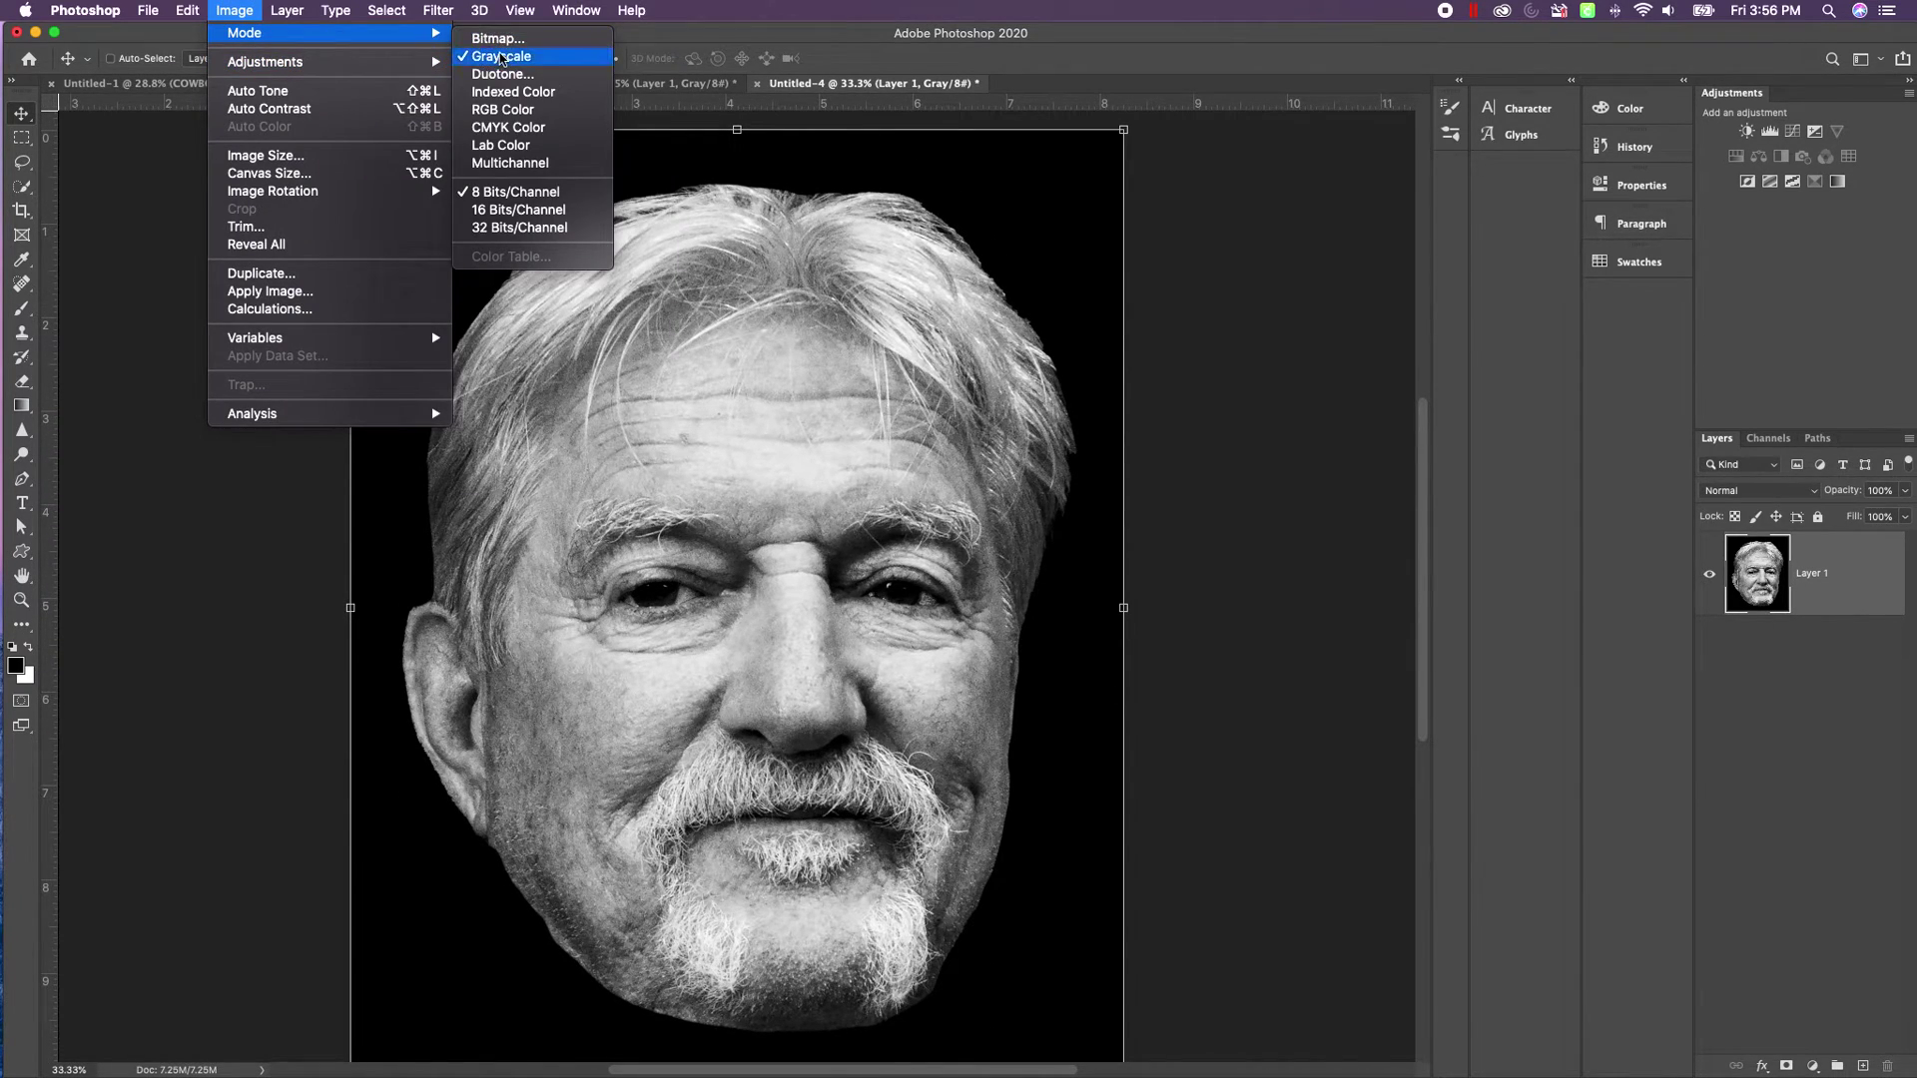
{"action": "left_click", "coordinate": [502, 59]}
{"action": "left_click", "coordinate": [235, 11]}
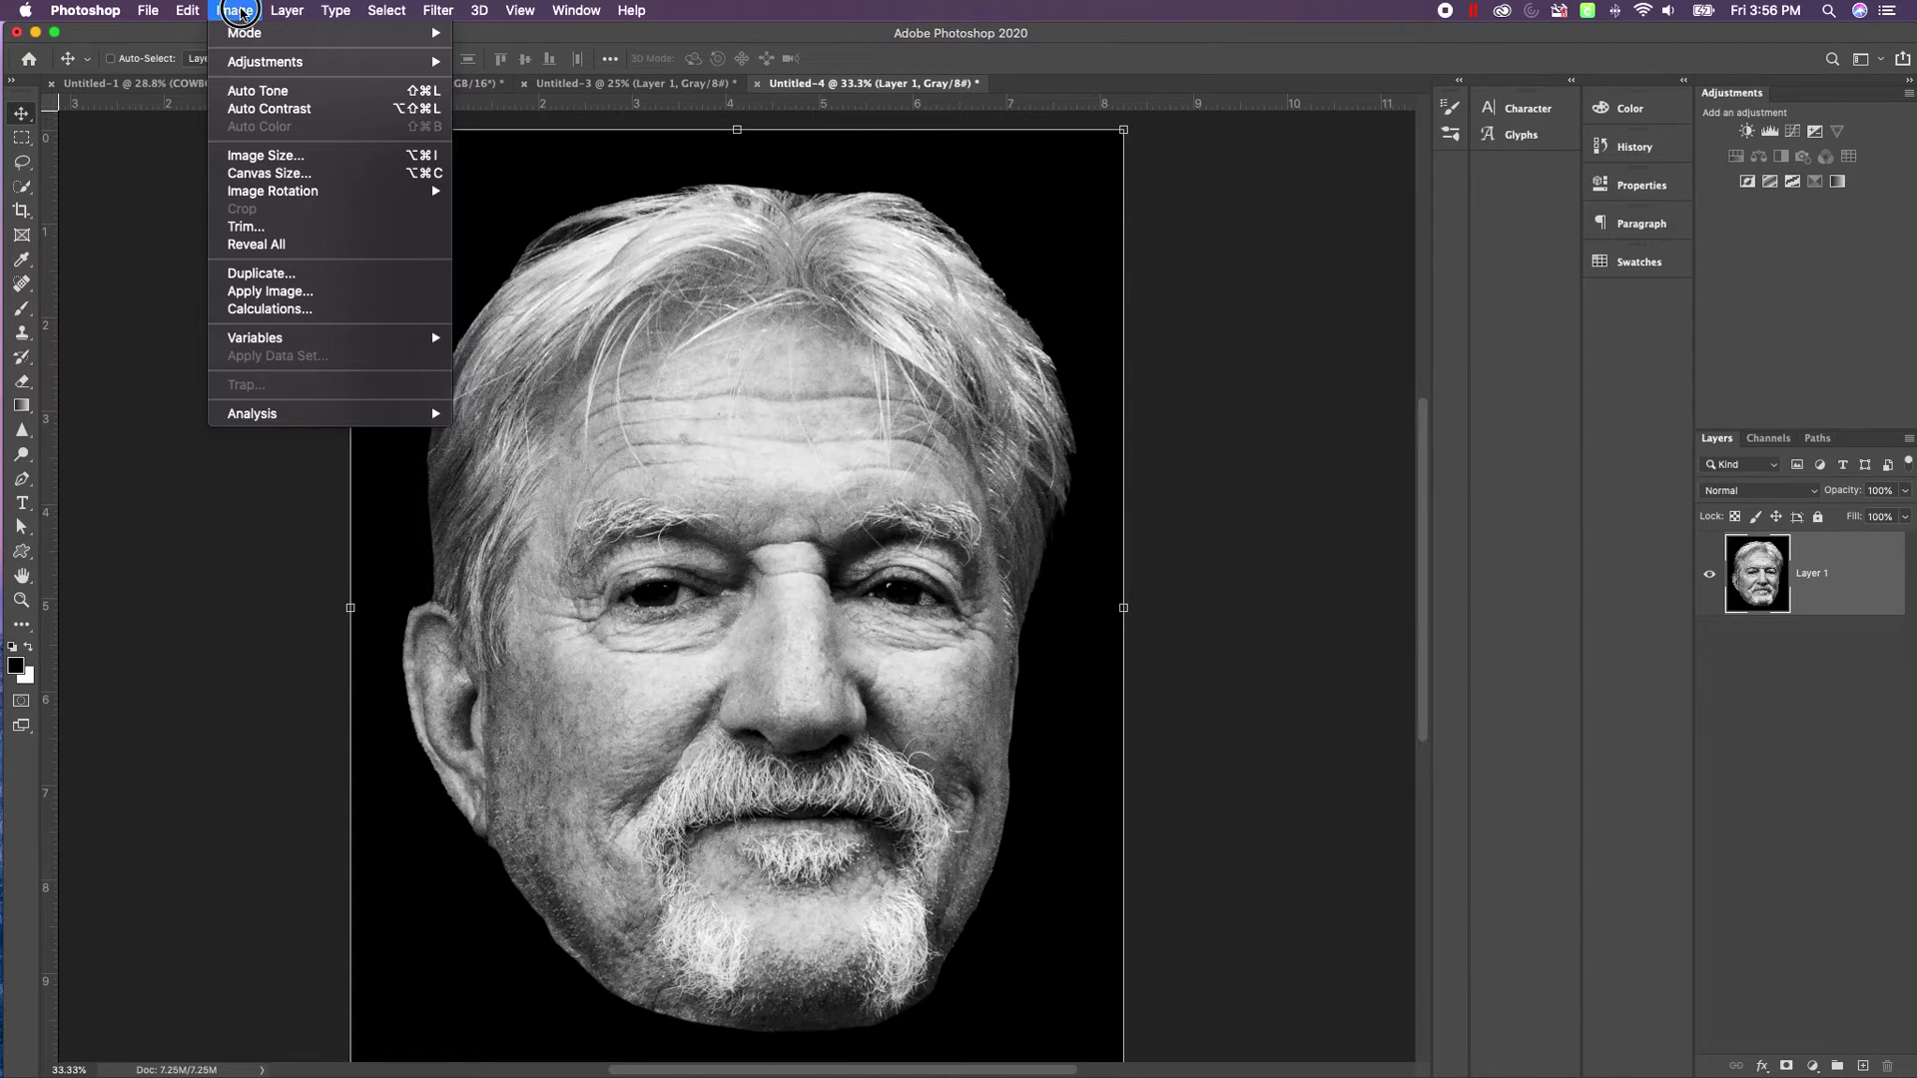
{"action": "mouse_move", "coordinate": [259, 37]}
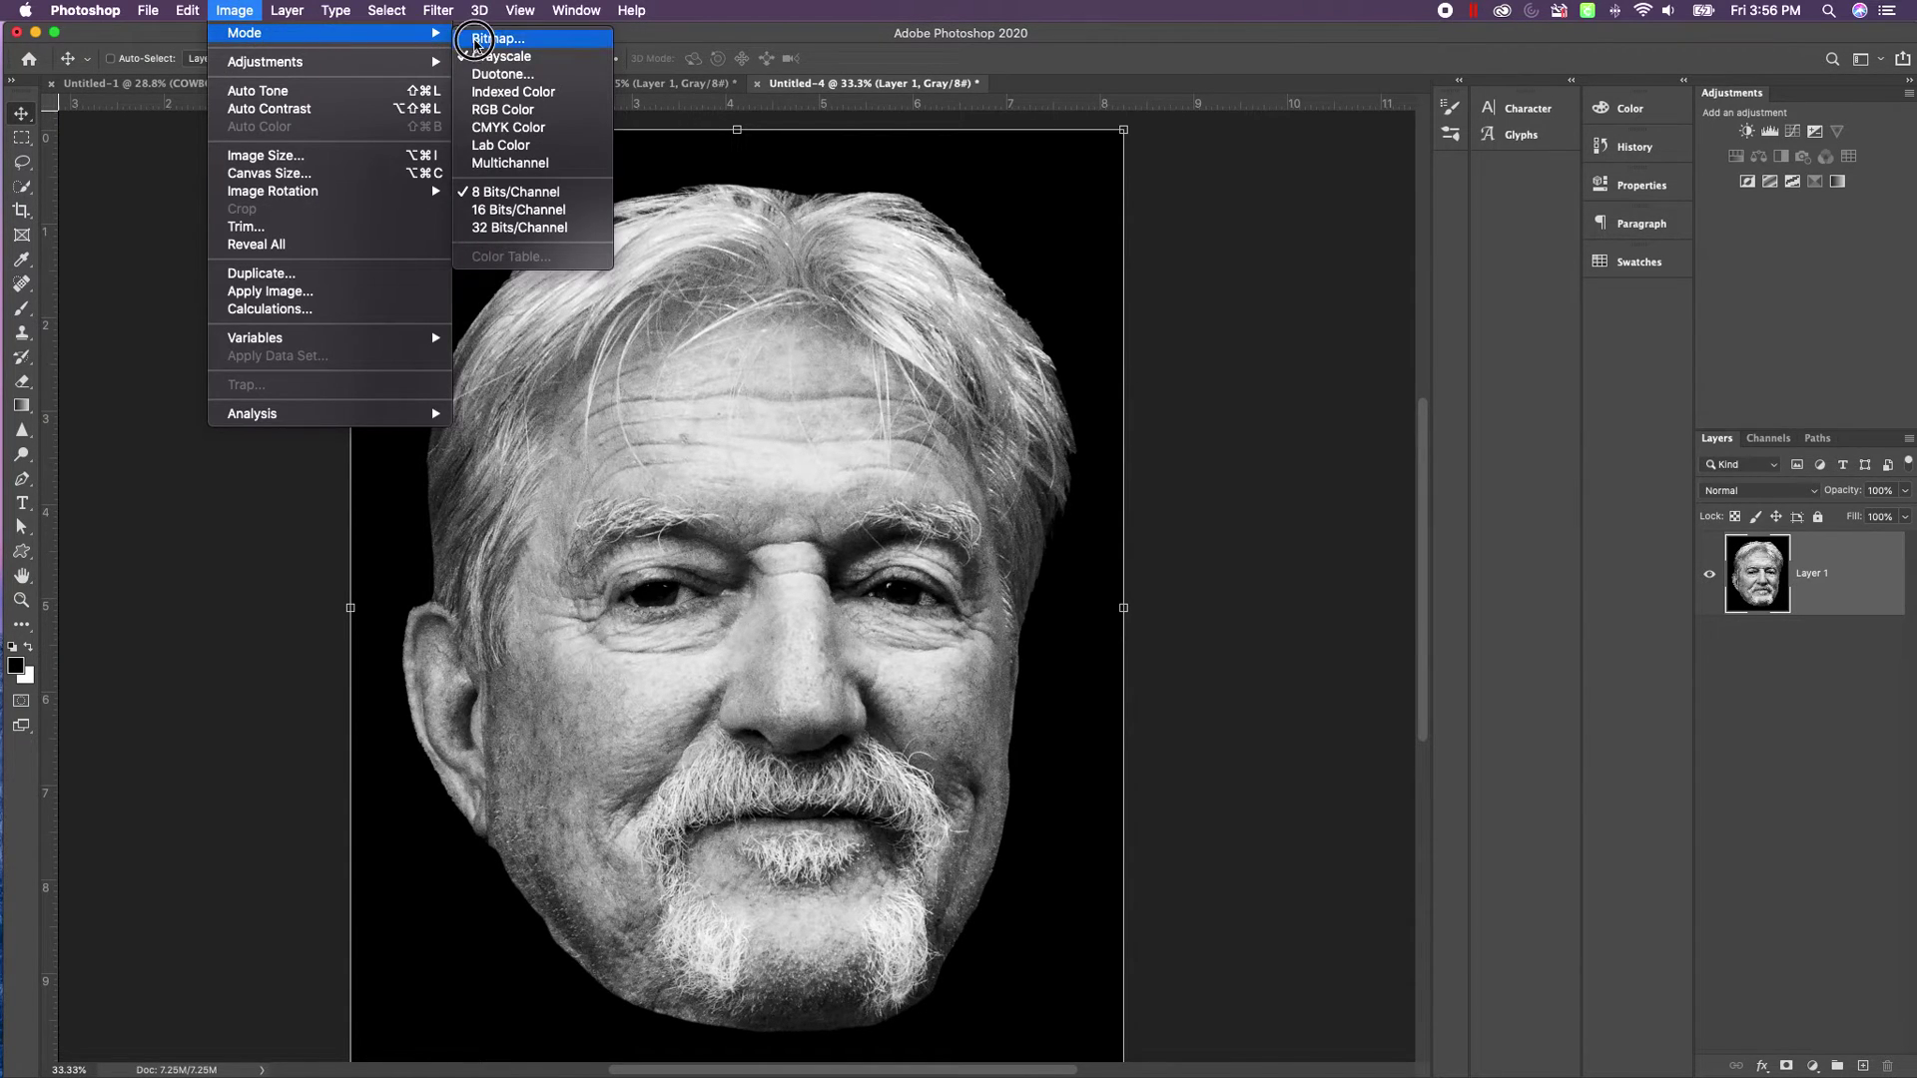
{"action": "left_click", "coordinate": [475, 42]}
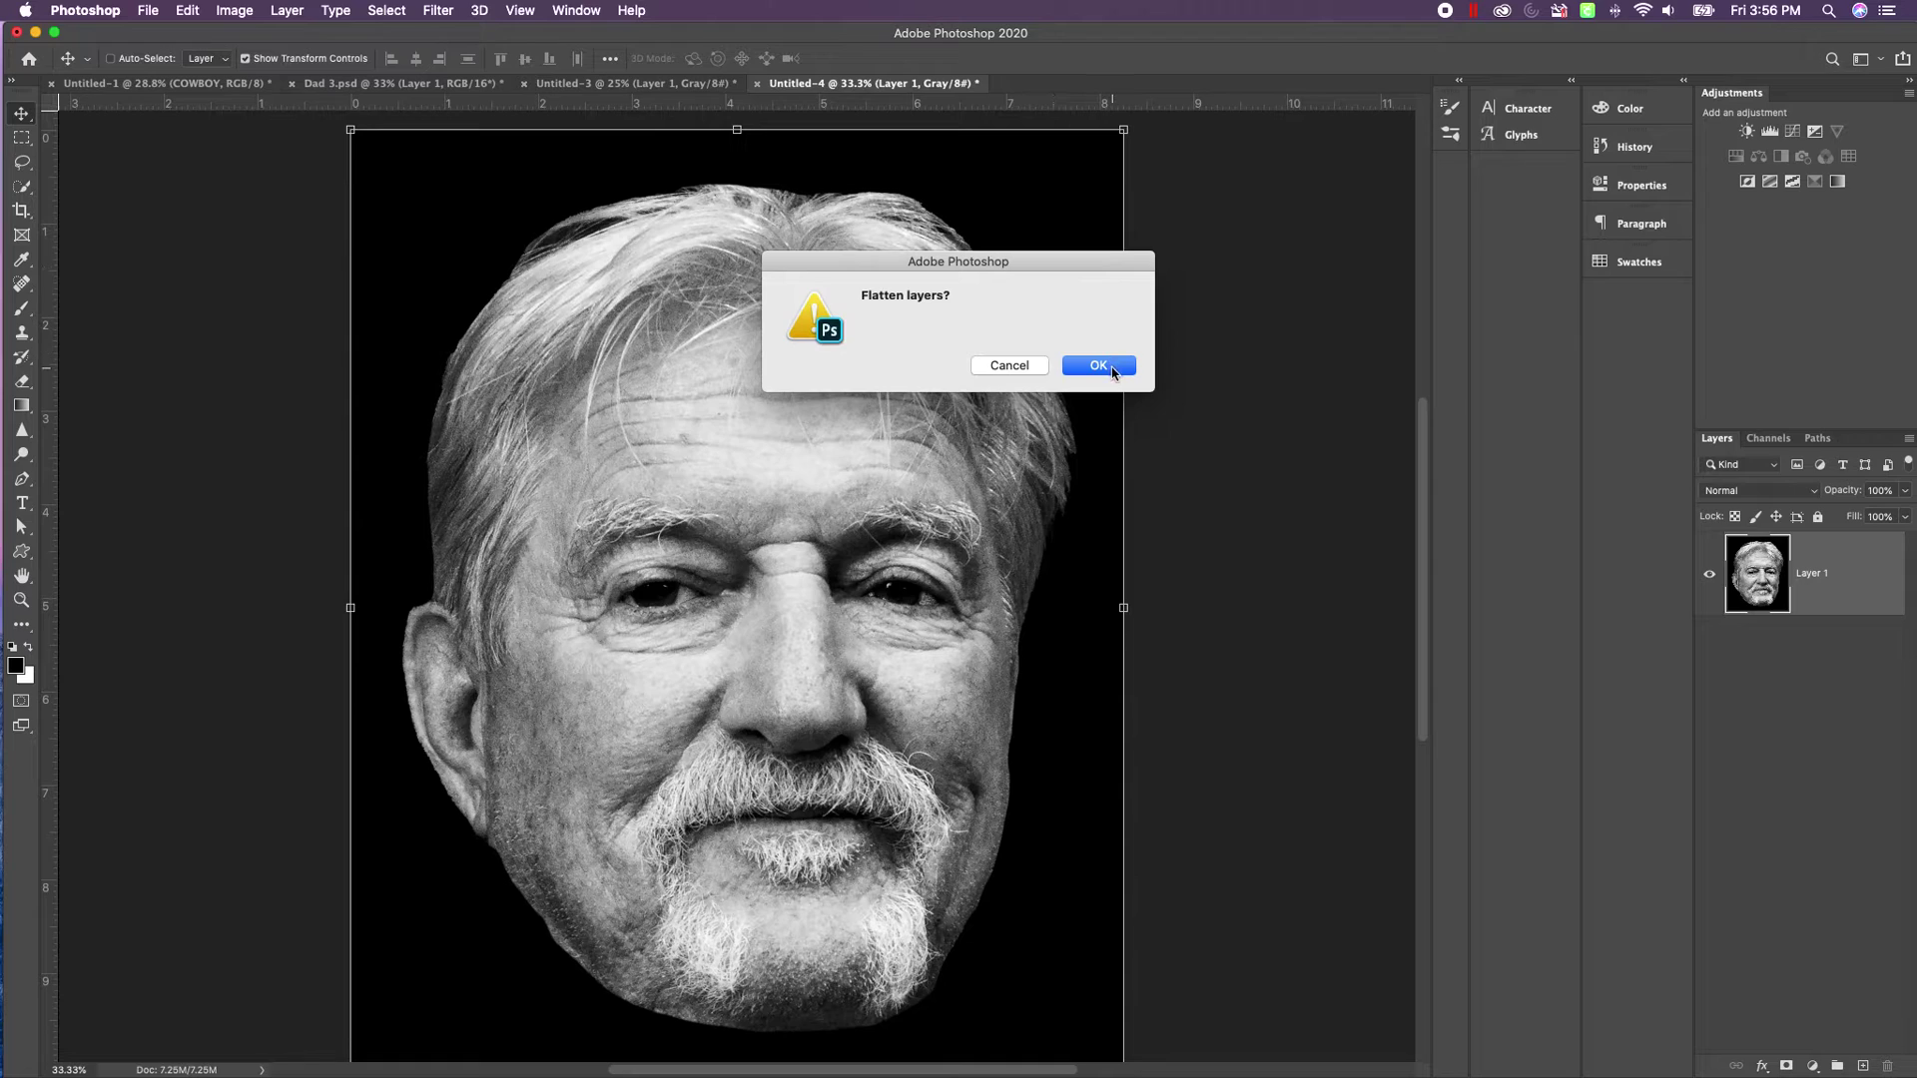
{"action": "left_click", "coordinate": [1098, 366]}
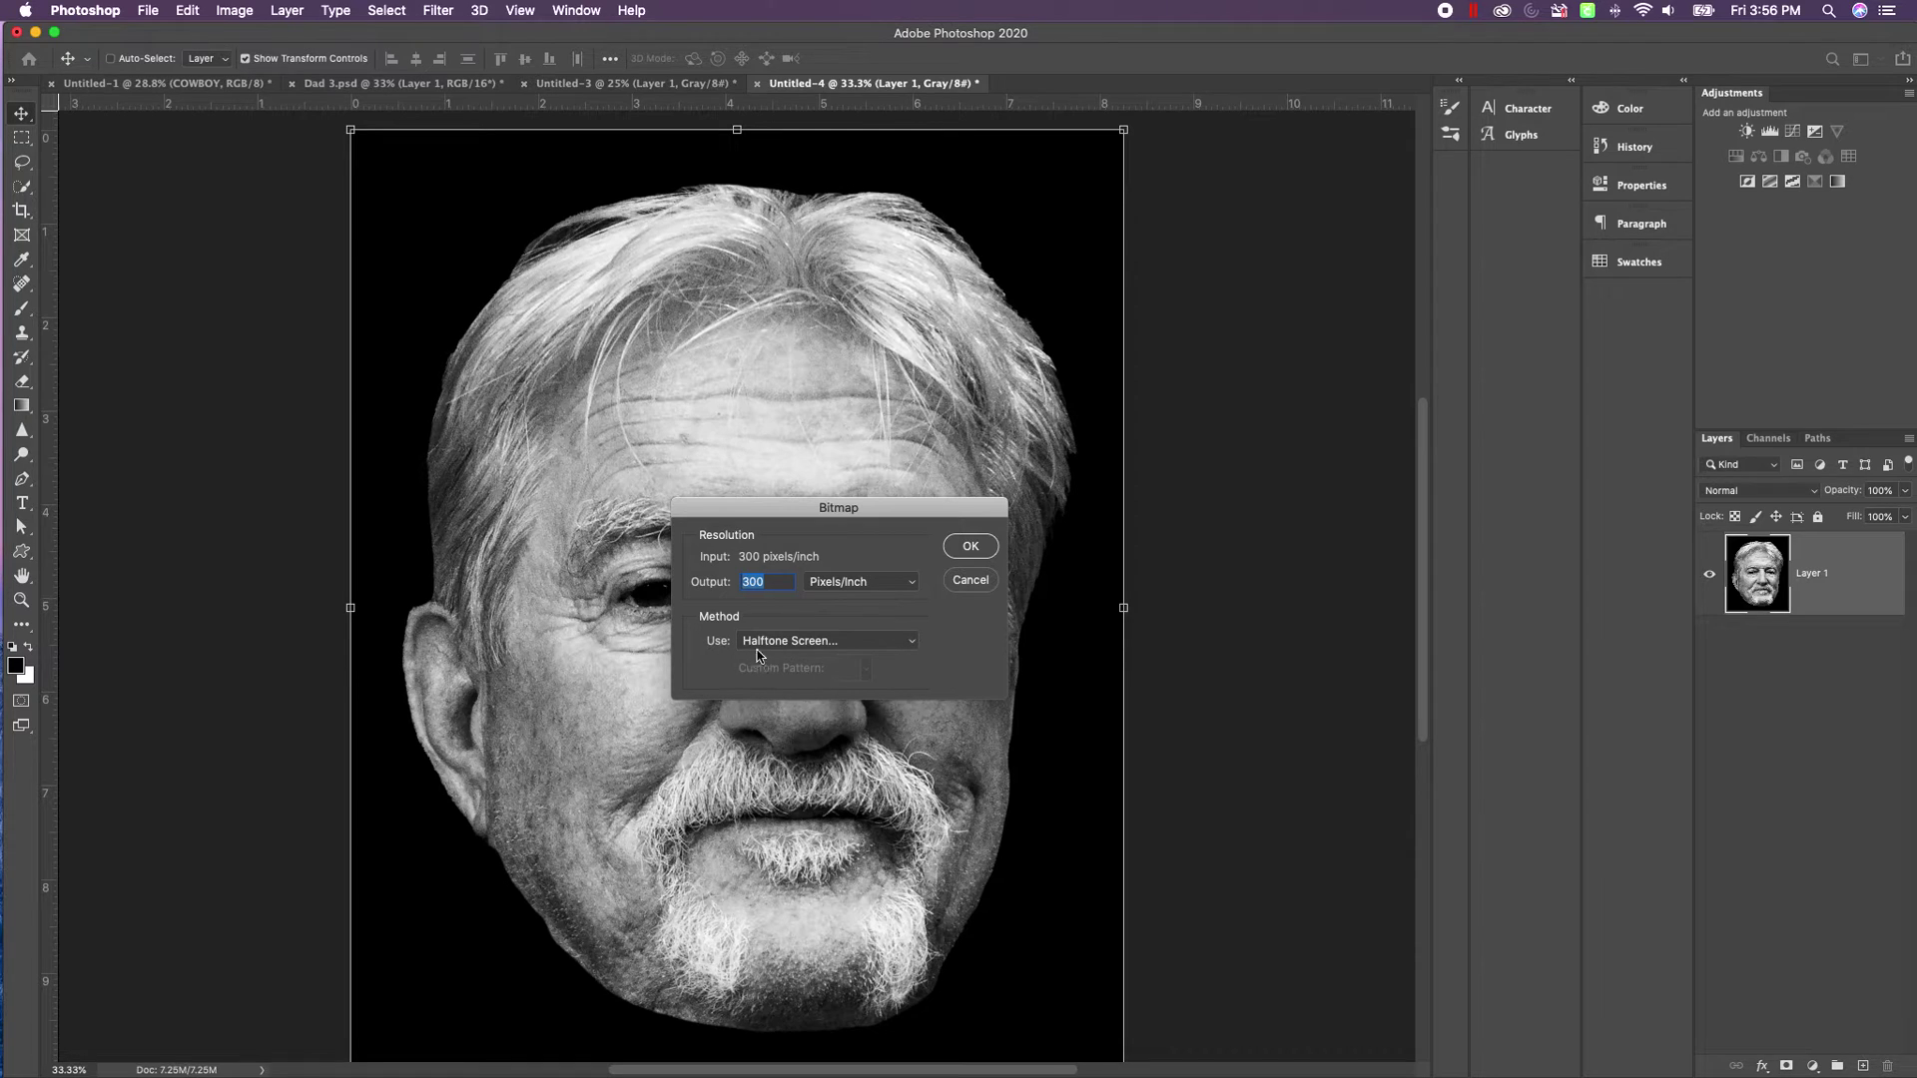
{"action": "left_click", "coordinate": [915, 644]}
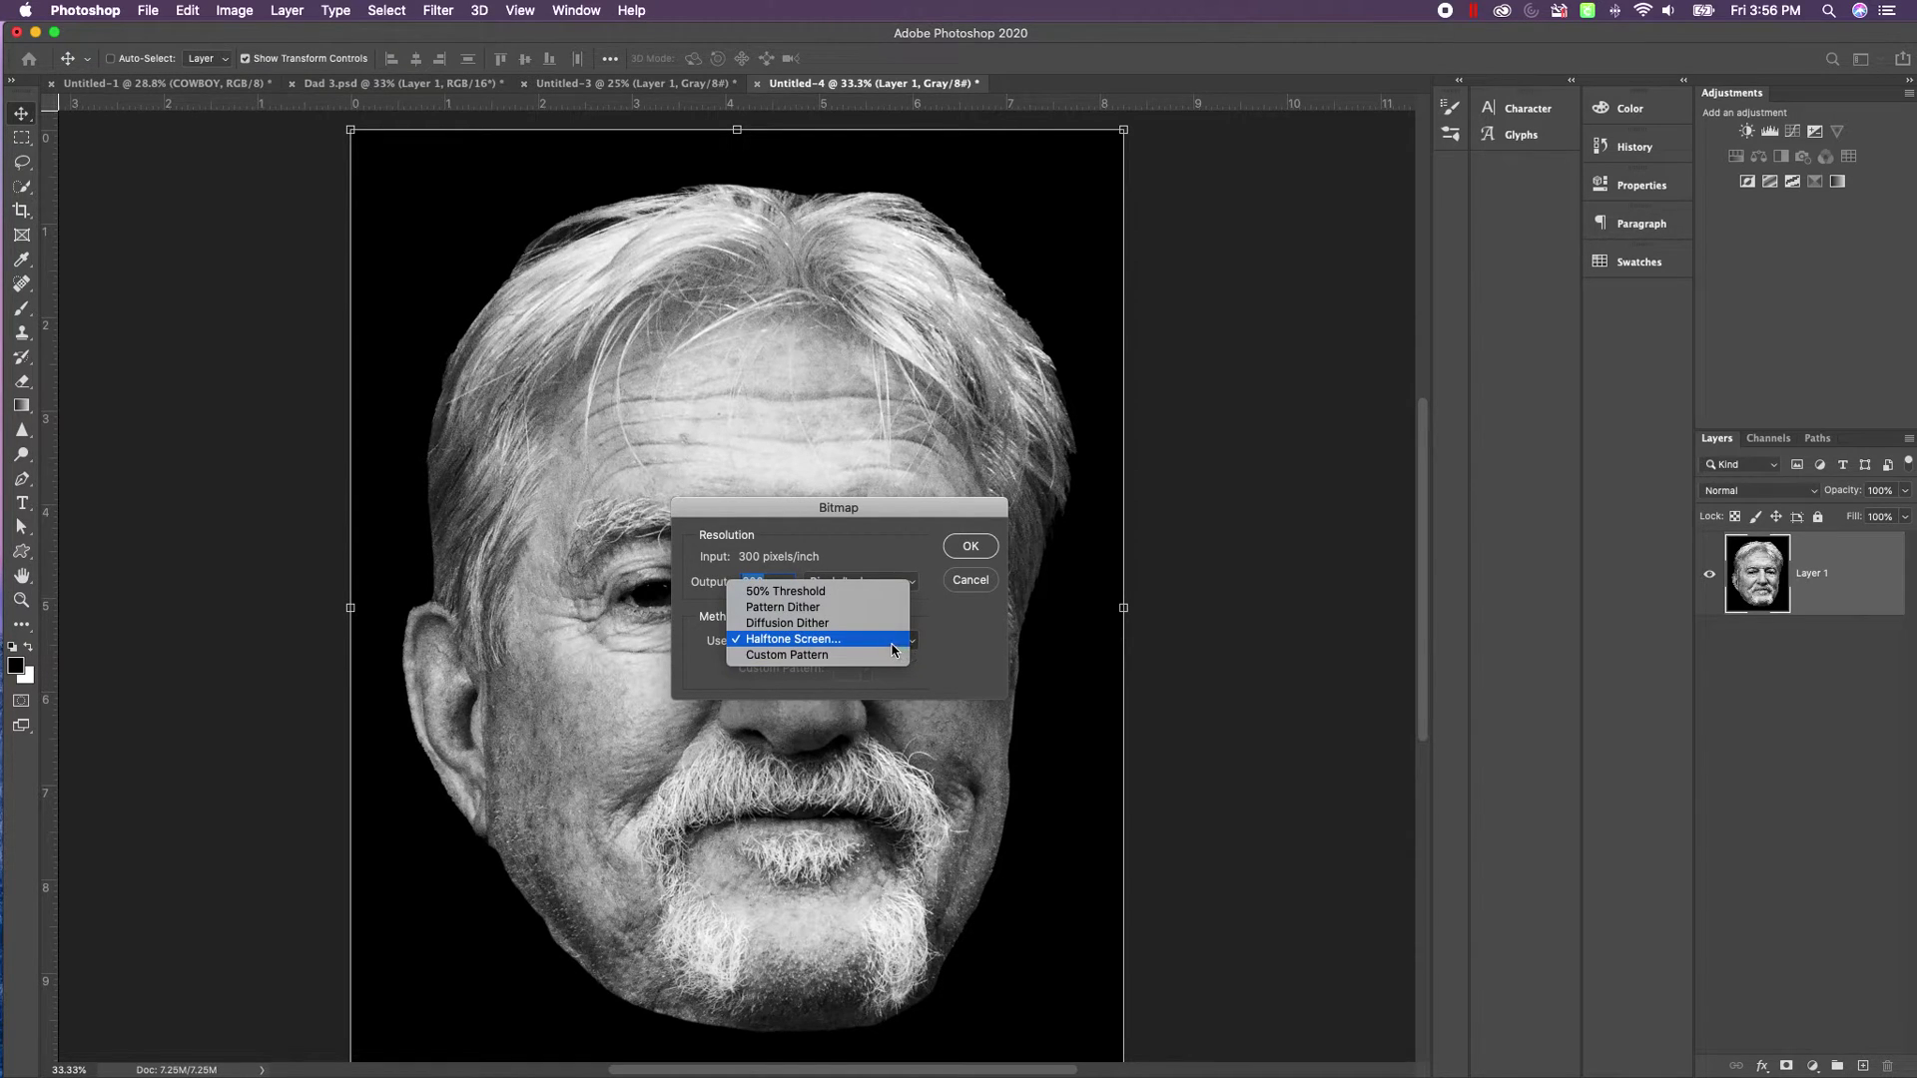
{"action": "left_click", "coordinate": [891, 646]}
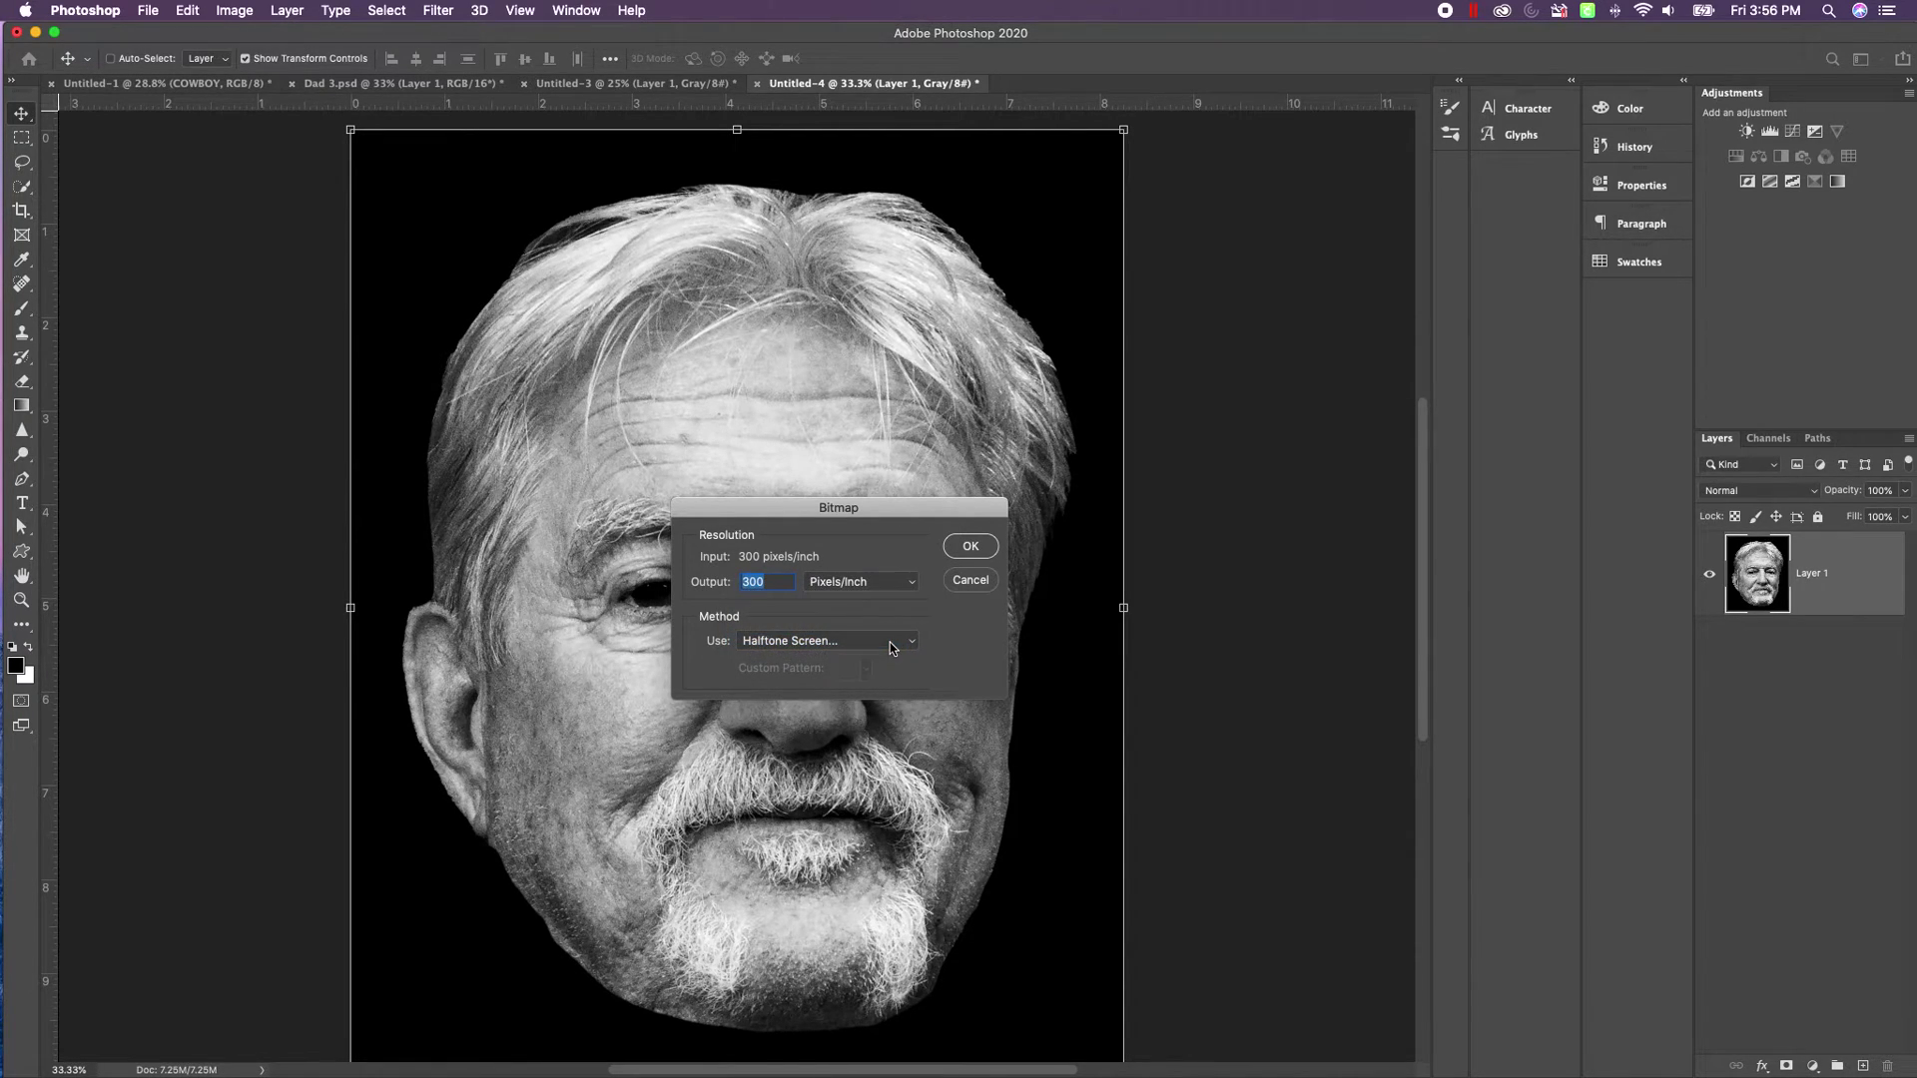
{"action": "left_click", "coordinate": [970, 549]}
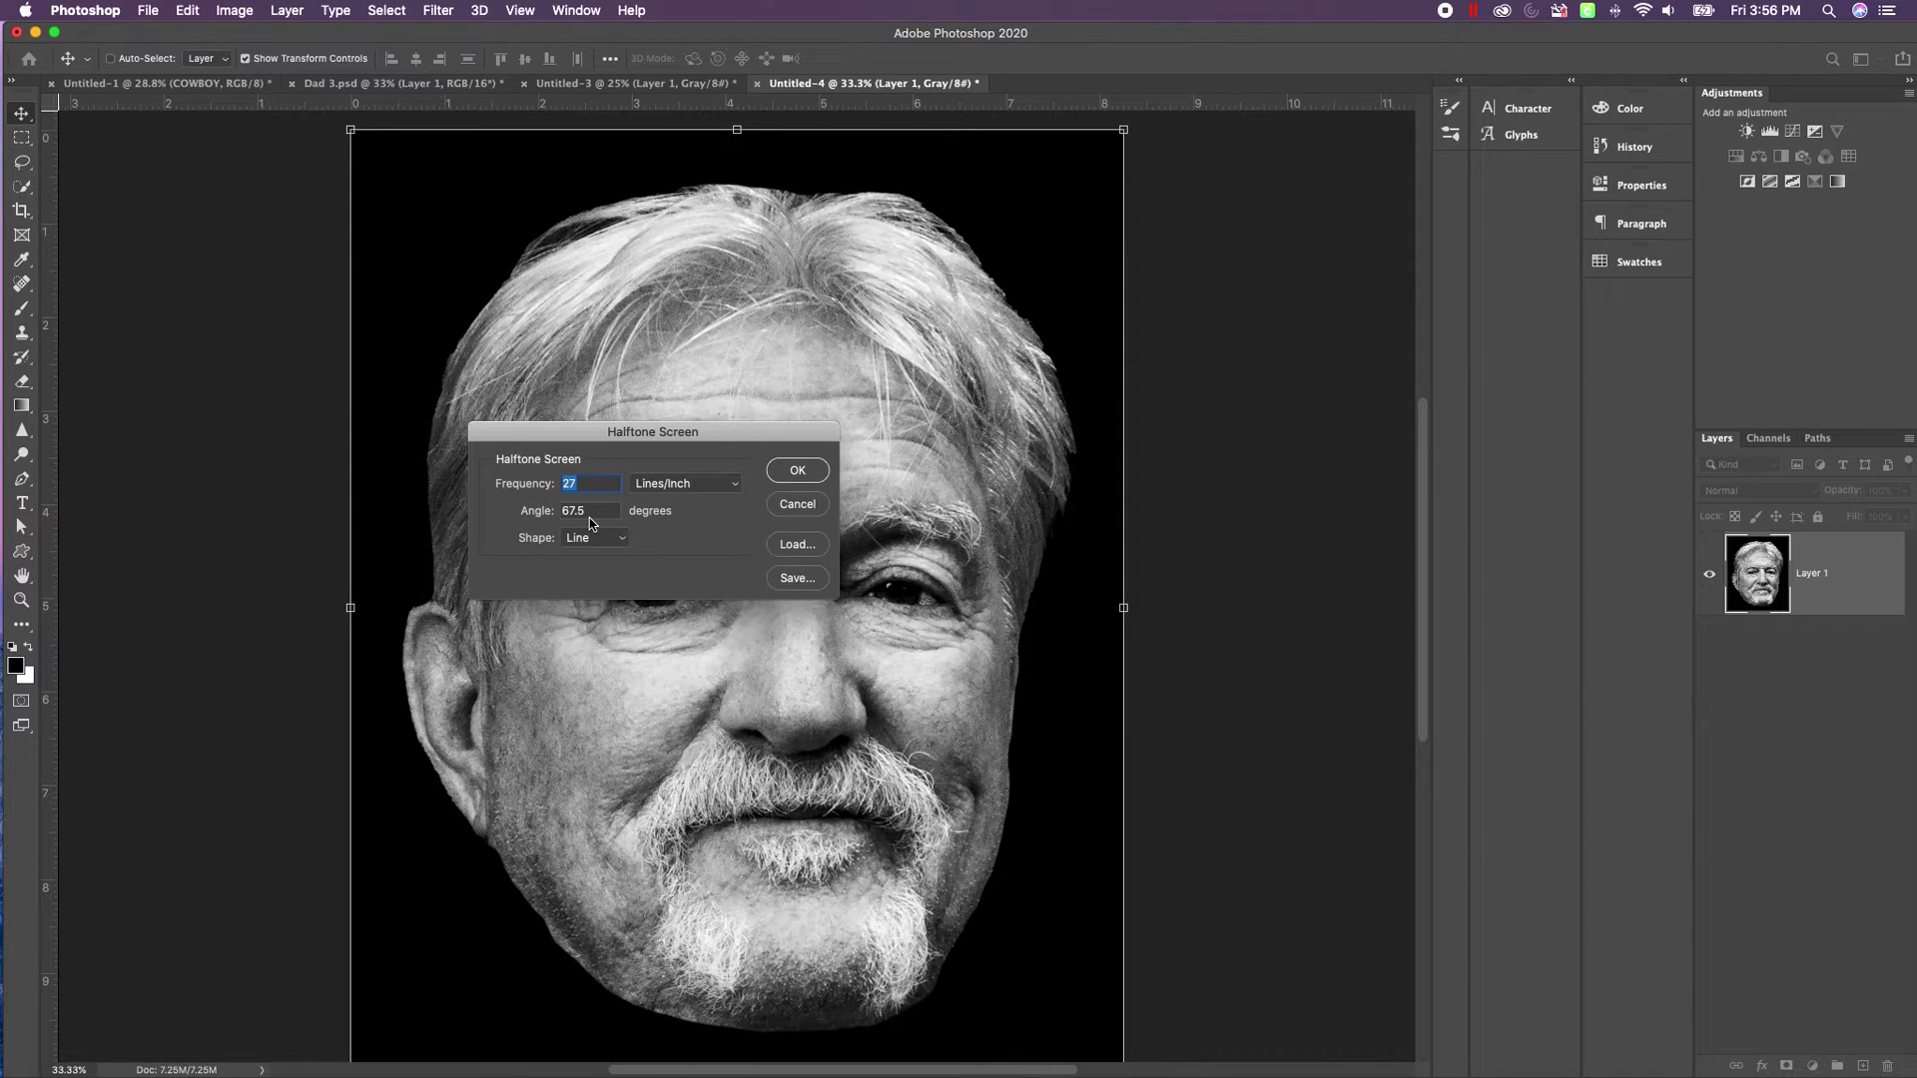
{"action": "left_click", "coordinate": [797, 471]}
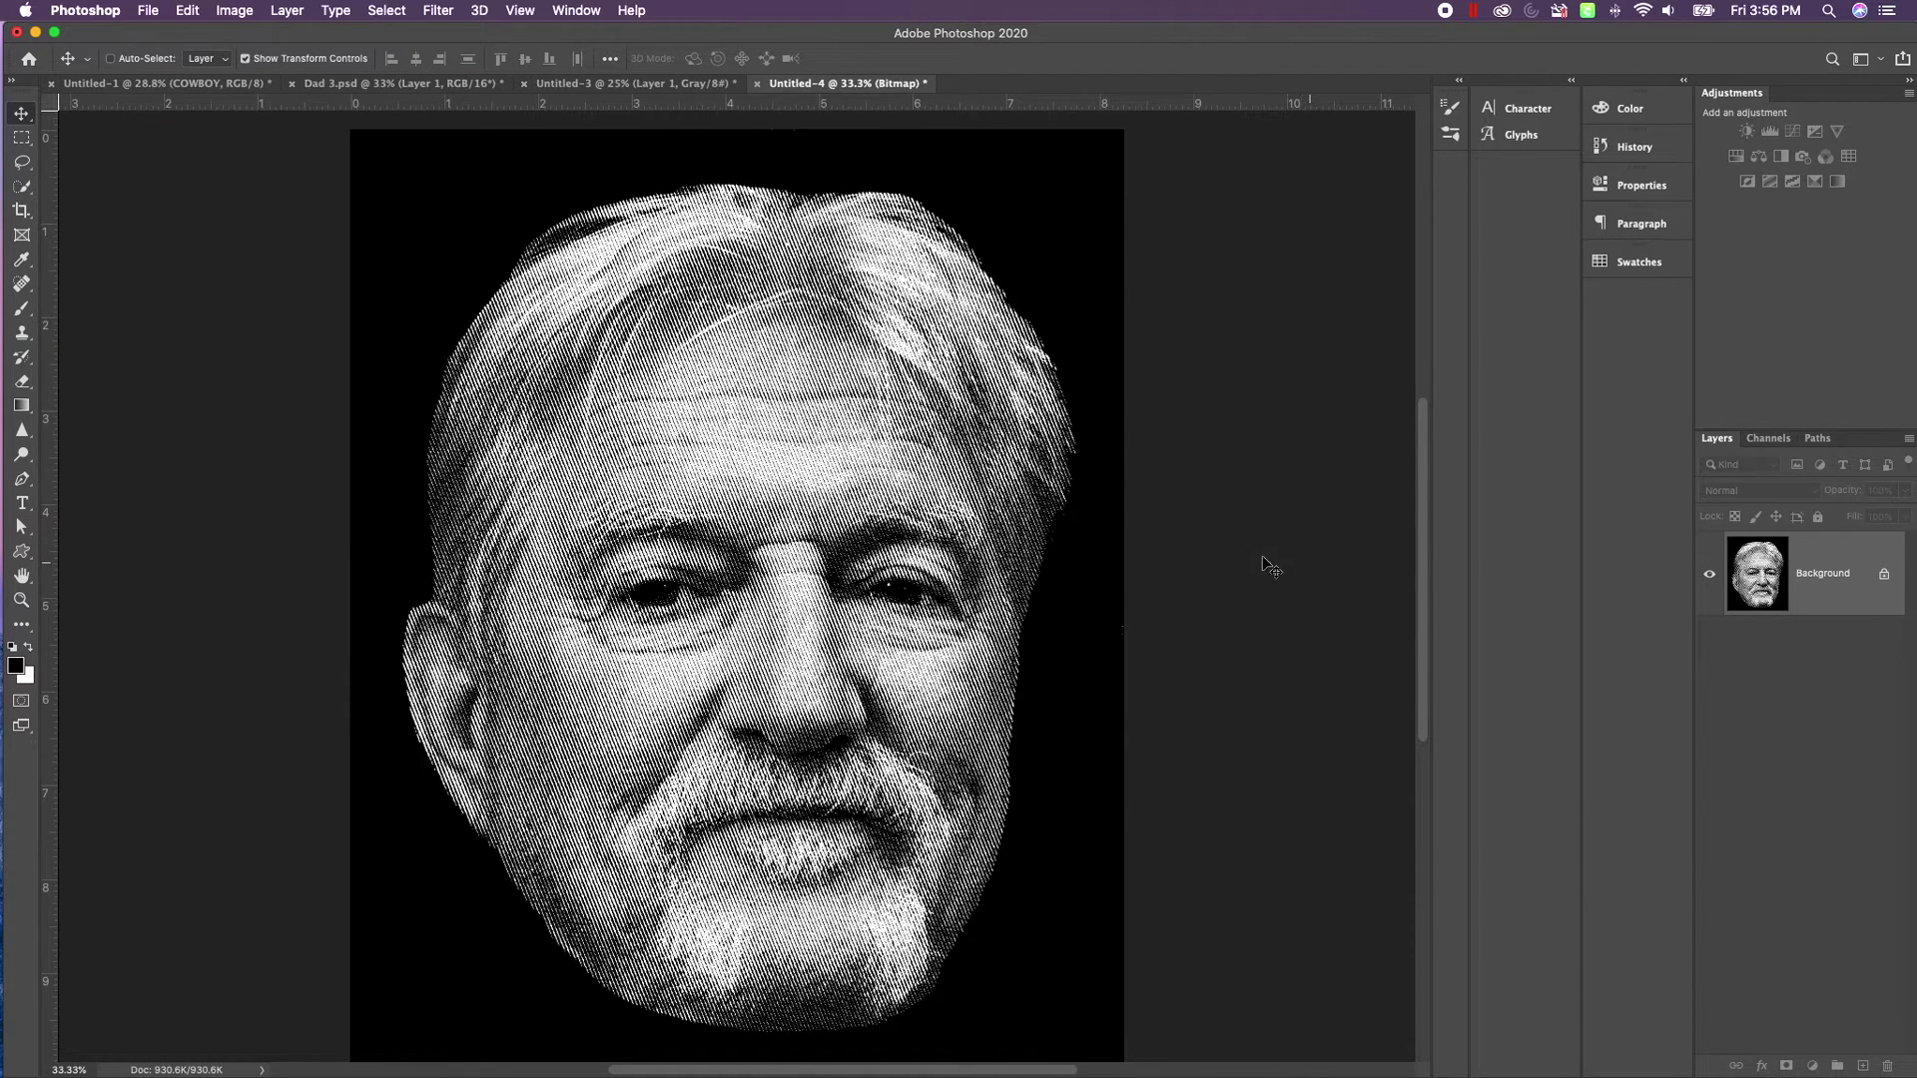
Examine the halftone line pattern over the whole head and close up around the eyes and nose.
{"action": "left_click", "coordinate": [21, 599]}
{"action": "left_click", "coordinate": [789, 592], "text": "alt"}
{"action": "left_click", "coordinate": [789, 592], "text": "alt"}
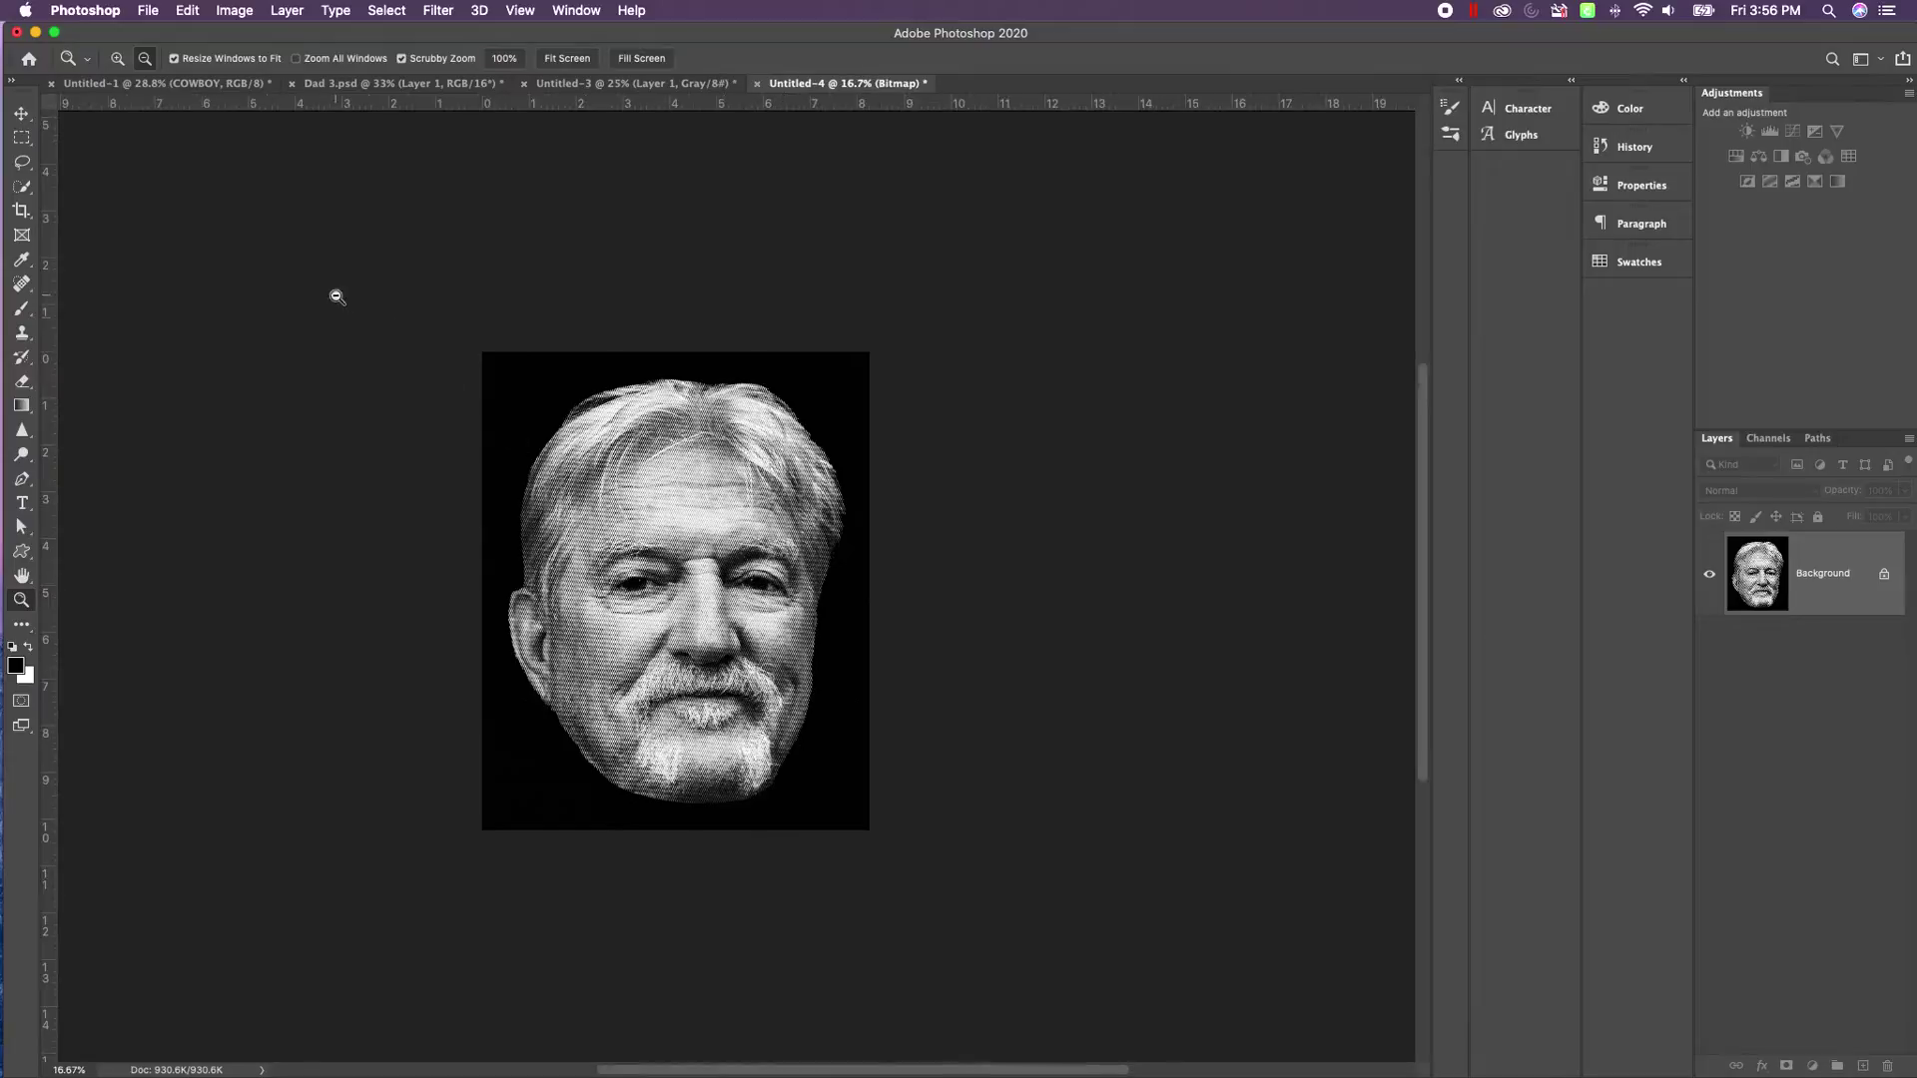
{"action": "left_click", "coordinate": [117, 58]}
{"action": "left_click", "coordinate": [716, 609]}
{"action": "left_click_drag", "start_coordinate": [717, 609], "coordinate": [717, 609]}
{"action": "left_click", "coordinate": [717, 609]}
{"action": "scroll", "coordinate": [718, 608], "scroll_direction": "up", "scroll_amount": 1}
{"action": "scroll", "coordinate": [719, 608], "scroll_direction": "left", "scroll_amount": 1}
{"action": "scroll", "coordinate": [719, 608], "scroll_direction": "left", "scroll_amount": 4}
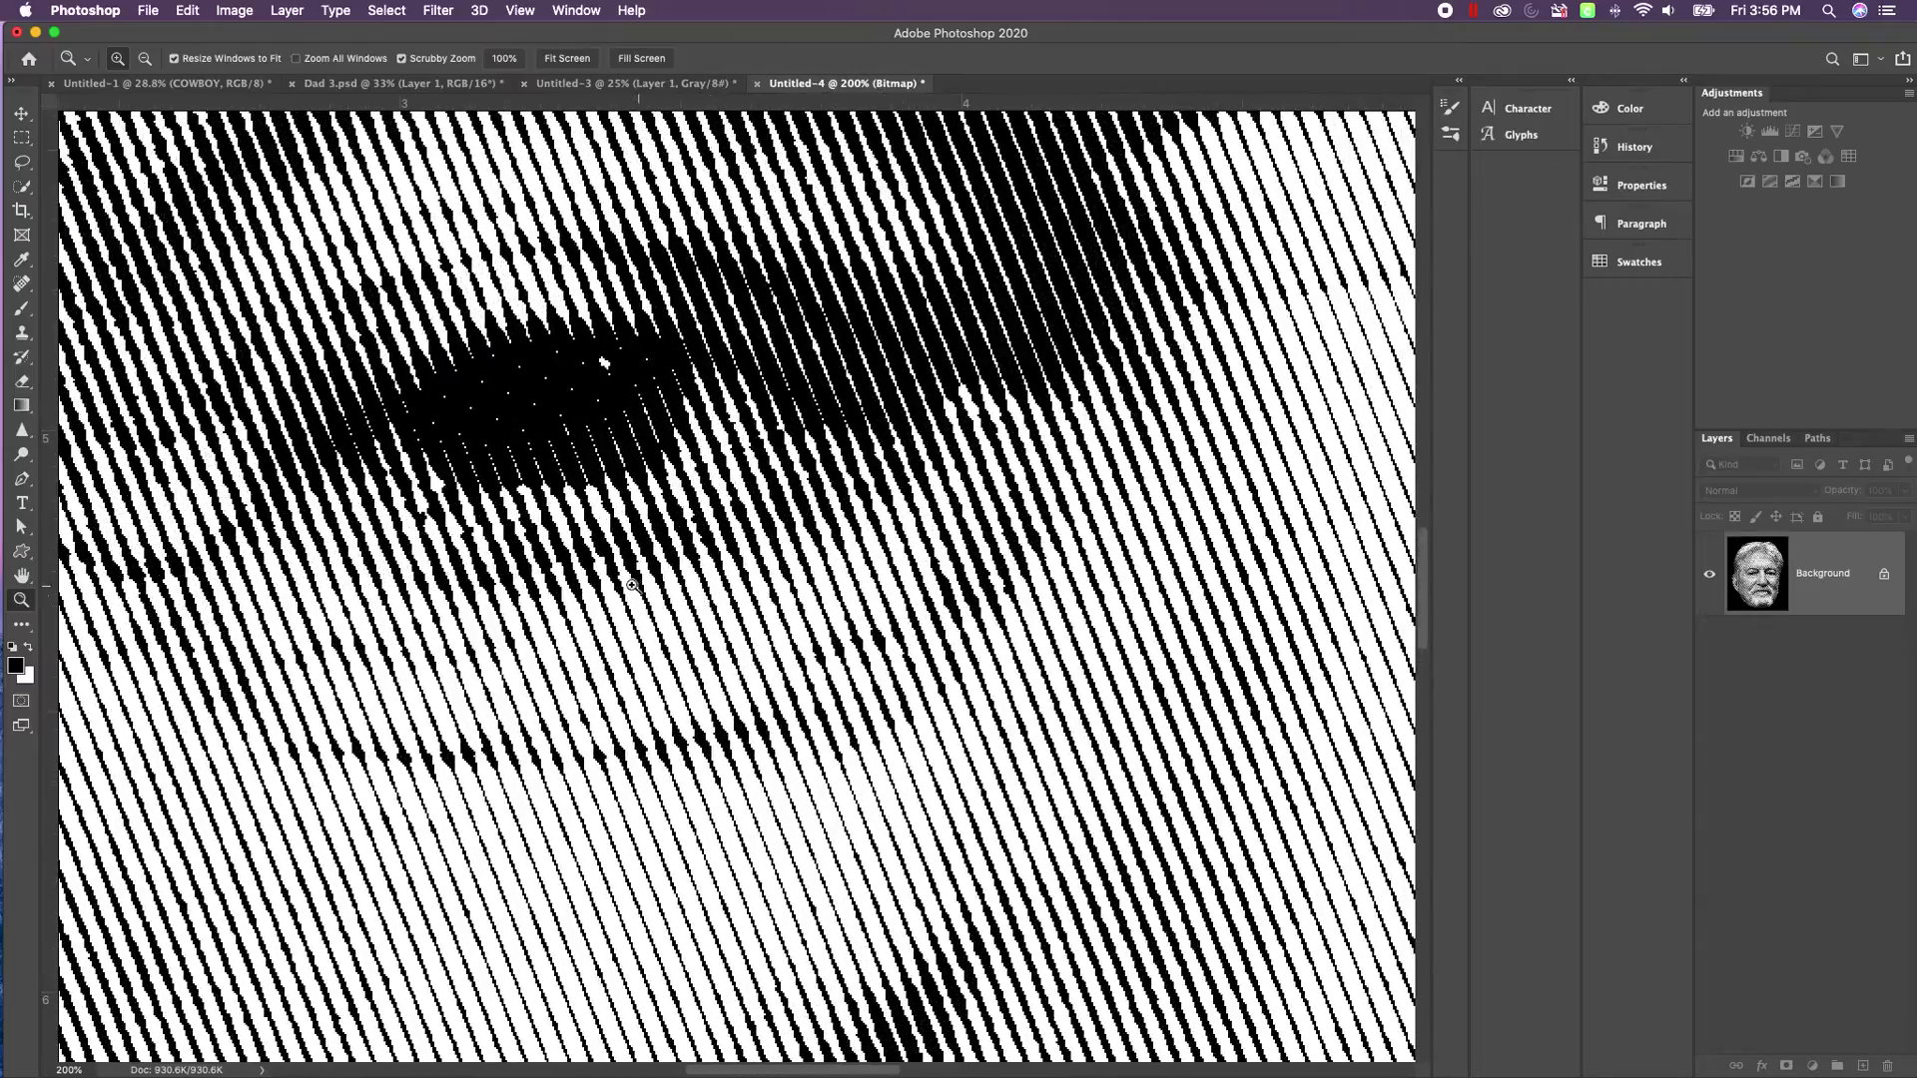
{"action": "scroll", "coordinate": [636, 587], "scroll_direction": "left", "scroll_amount": 8}
{"action": "scroll", "coordinate": [530, 556], "scroll_direction": "left", "scroll_amount": 8}
{"action": "scroll", "coordinate": [529, 556], "scroll_direction": "right", "scroll_amount": 9}
{"action": "scroll", "coordinate": [529, 556], "scroll_direction": "down", "scroll_amount": 4}
{"action": "scroll", "coordinate": [641, 596], "scroll_direction": "right", "scroll_amount": 20}
{"action": "scroll", "coordinate": [863, 629], "scroll_direction": "up", "scroll_amount": 1}
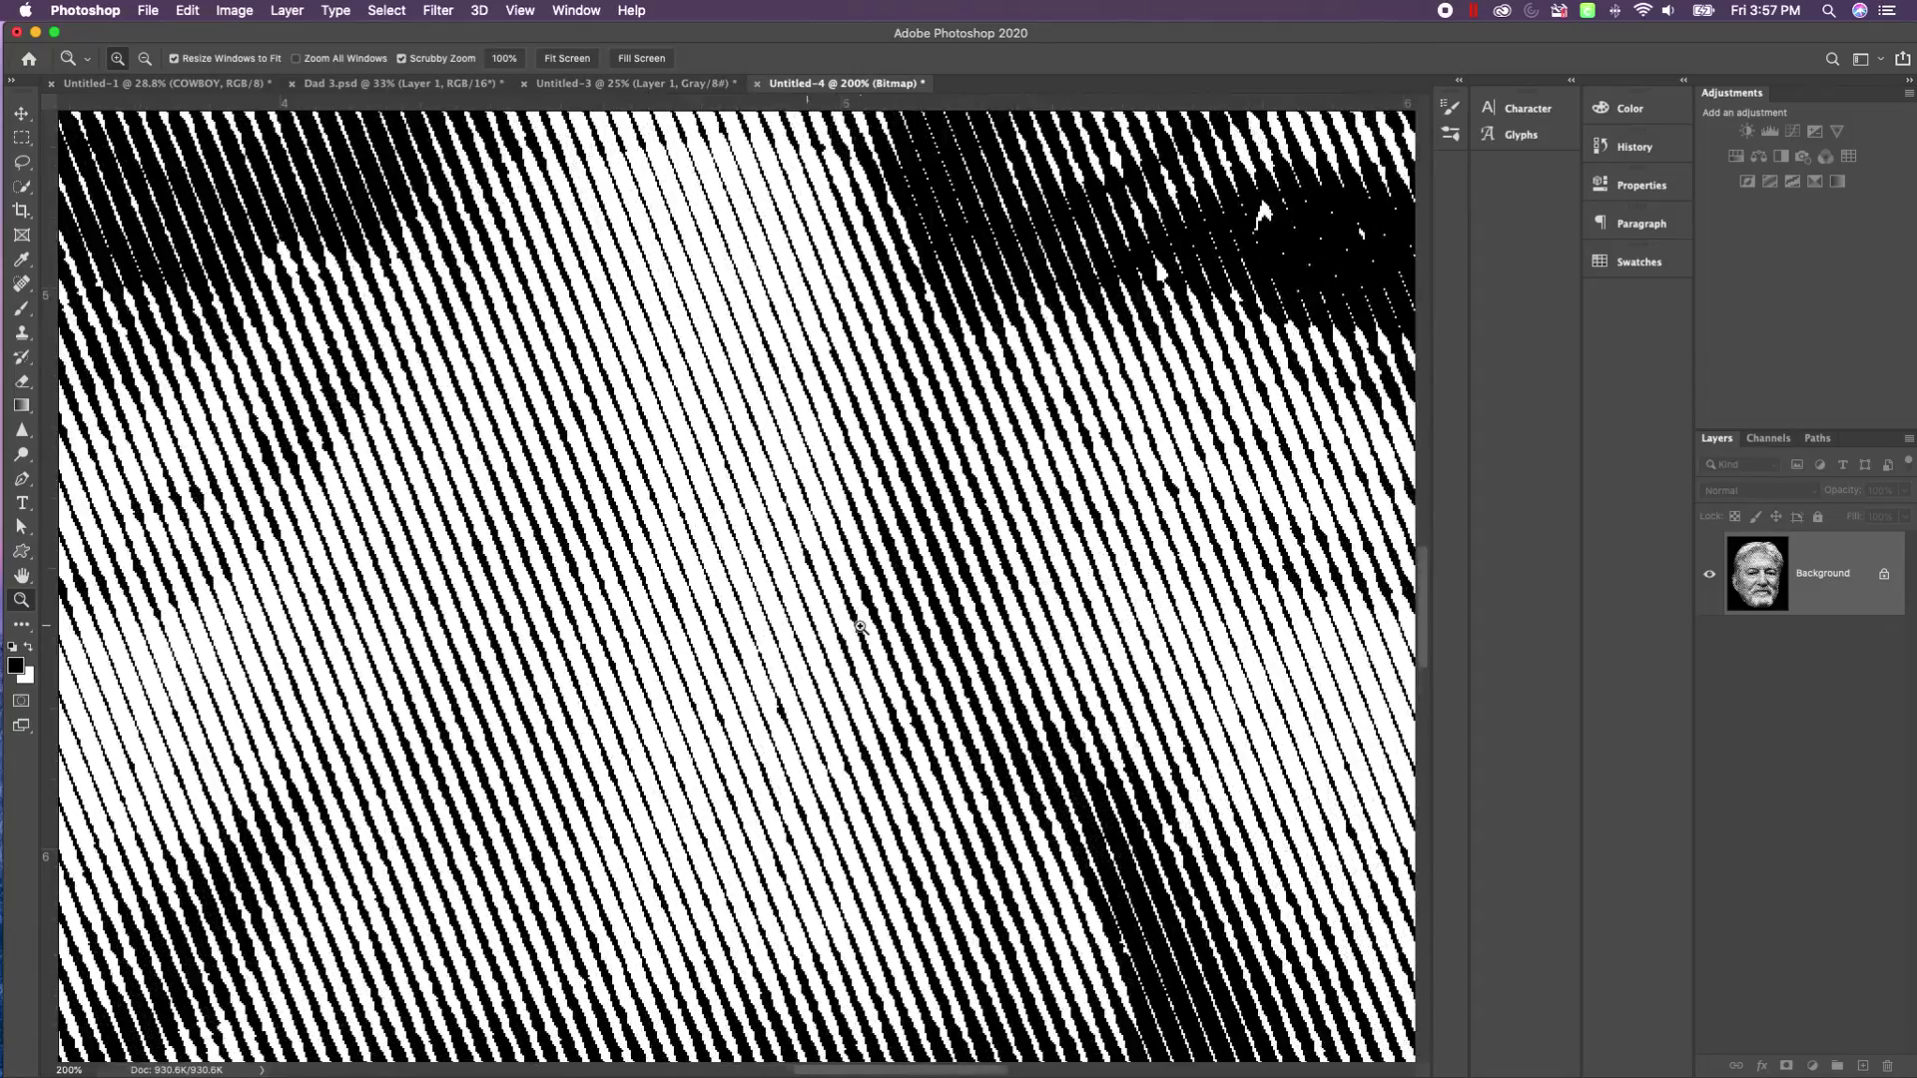
{"action": "left_click", "coordinate": [145, 58]}
{"action": "left_click", "coordinate": [855, 482]}
{"action": "left_click", "coordinate": [855, 482]}
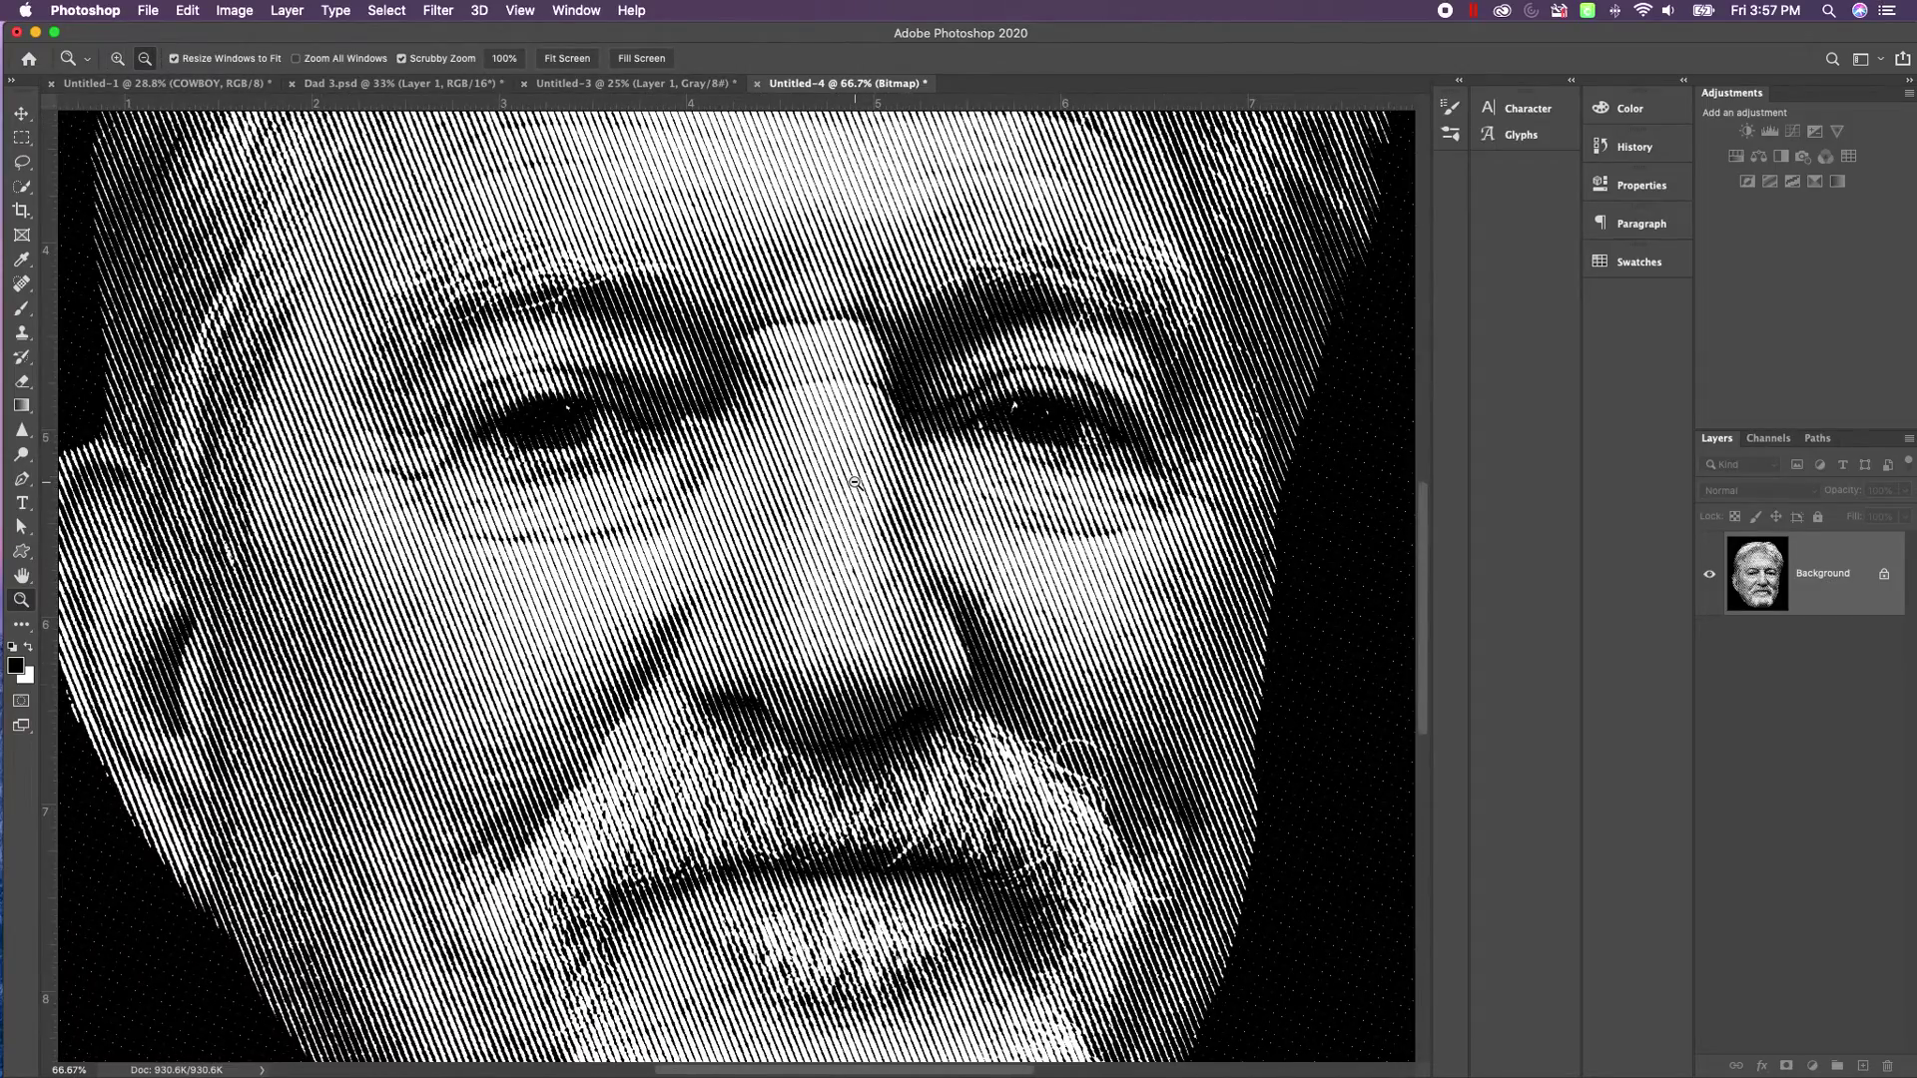
{"action": "left_click", "coordinate": [804, 479]}
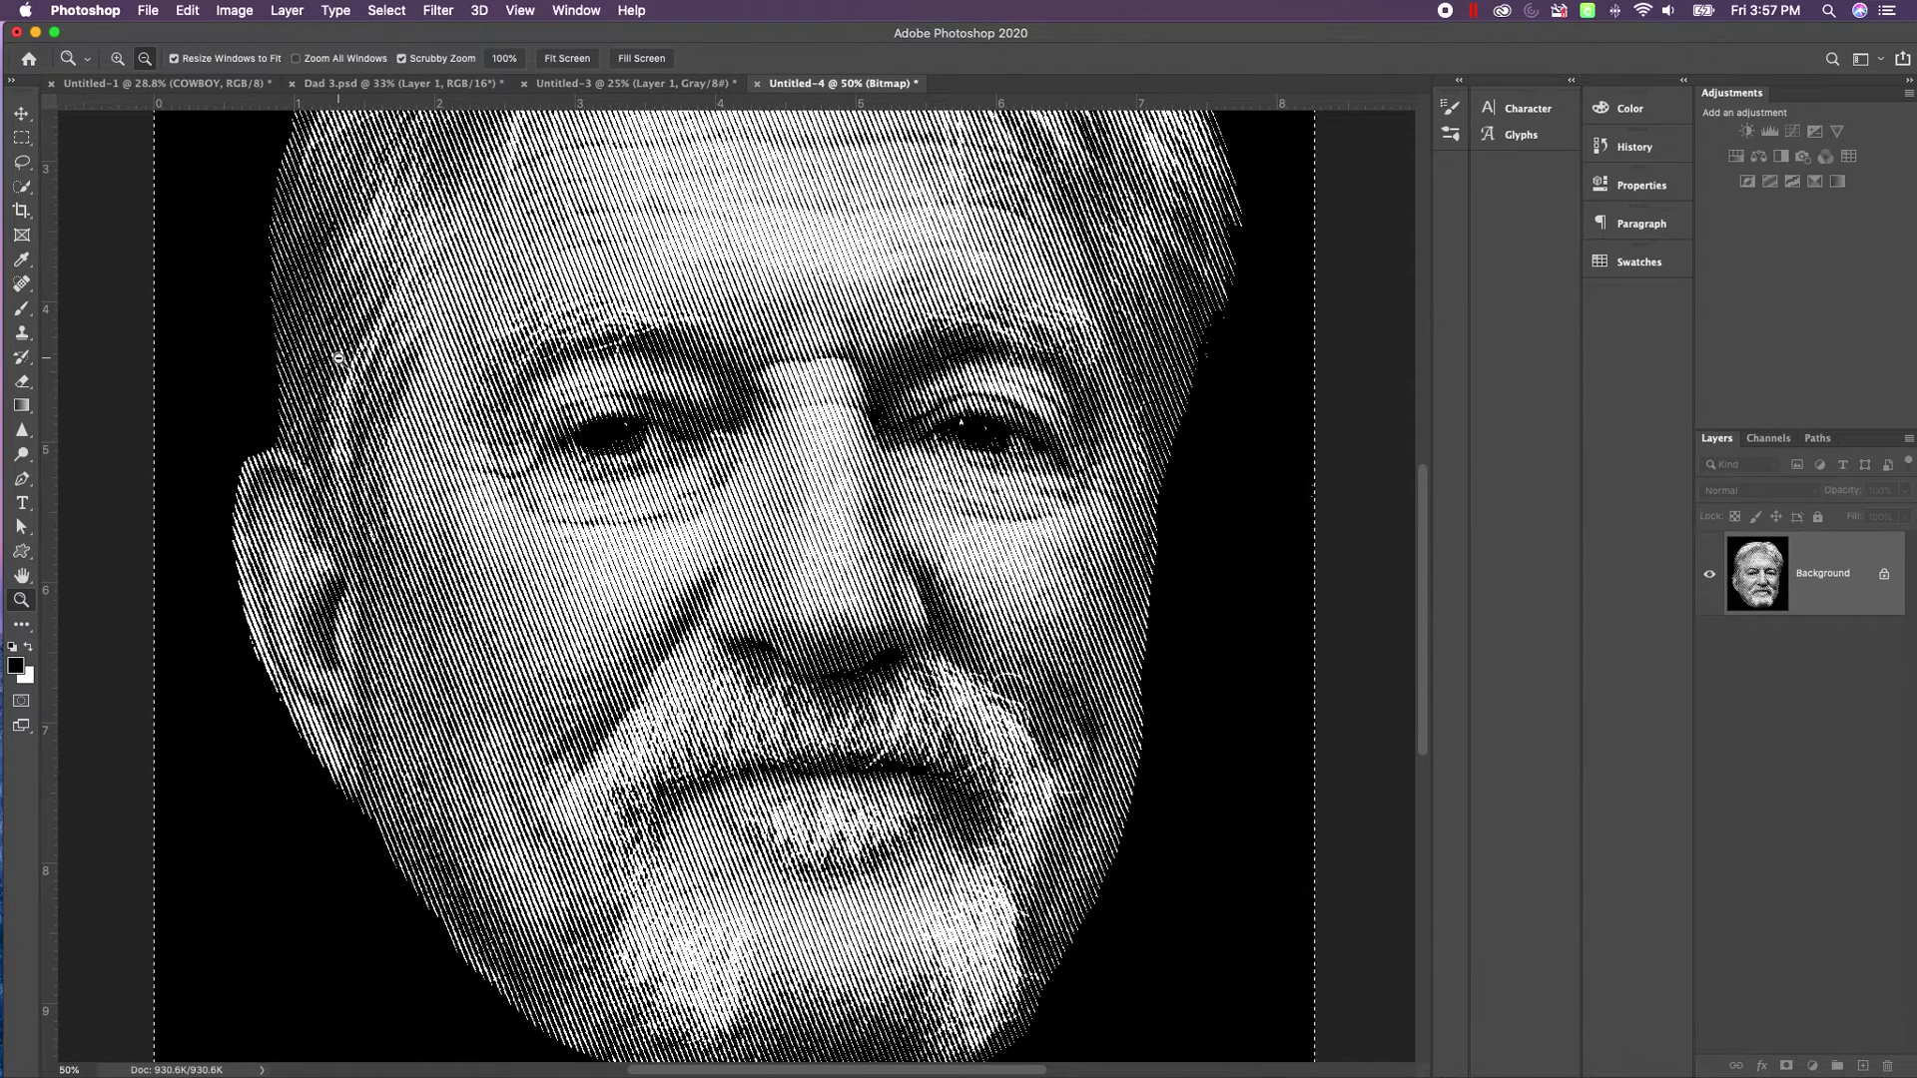
Deselect the canvas of the halftoned portrait in Untitled-4.
{"action": "key", "text": "super+d"}
{"action": "left_click", "coordinate": [188, 11]}
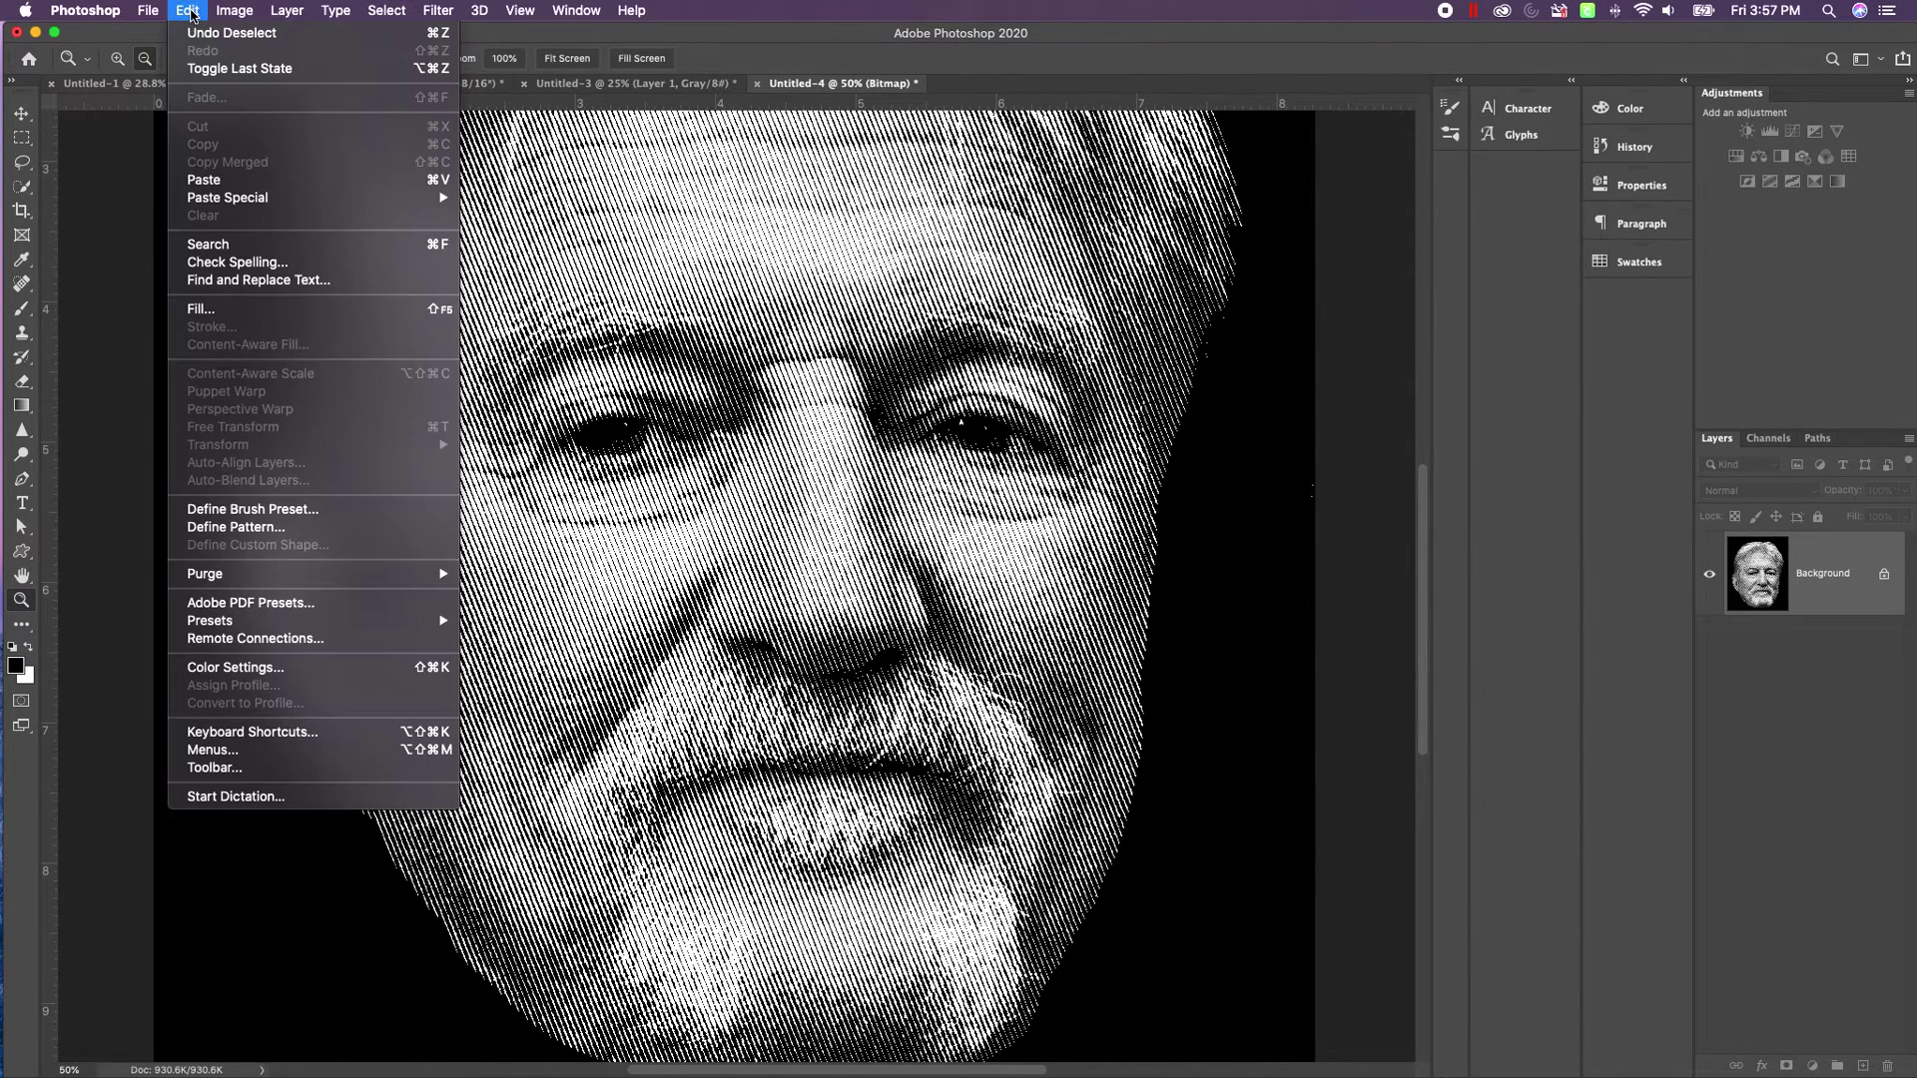
{"action": "left_click", "coordinate": [97, 233]}
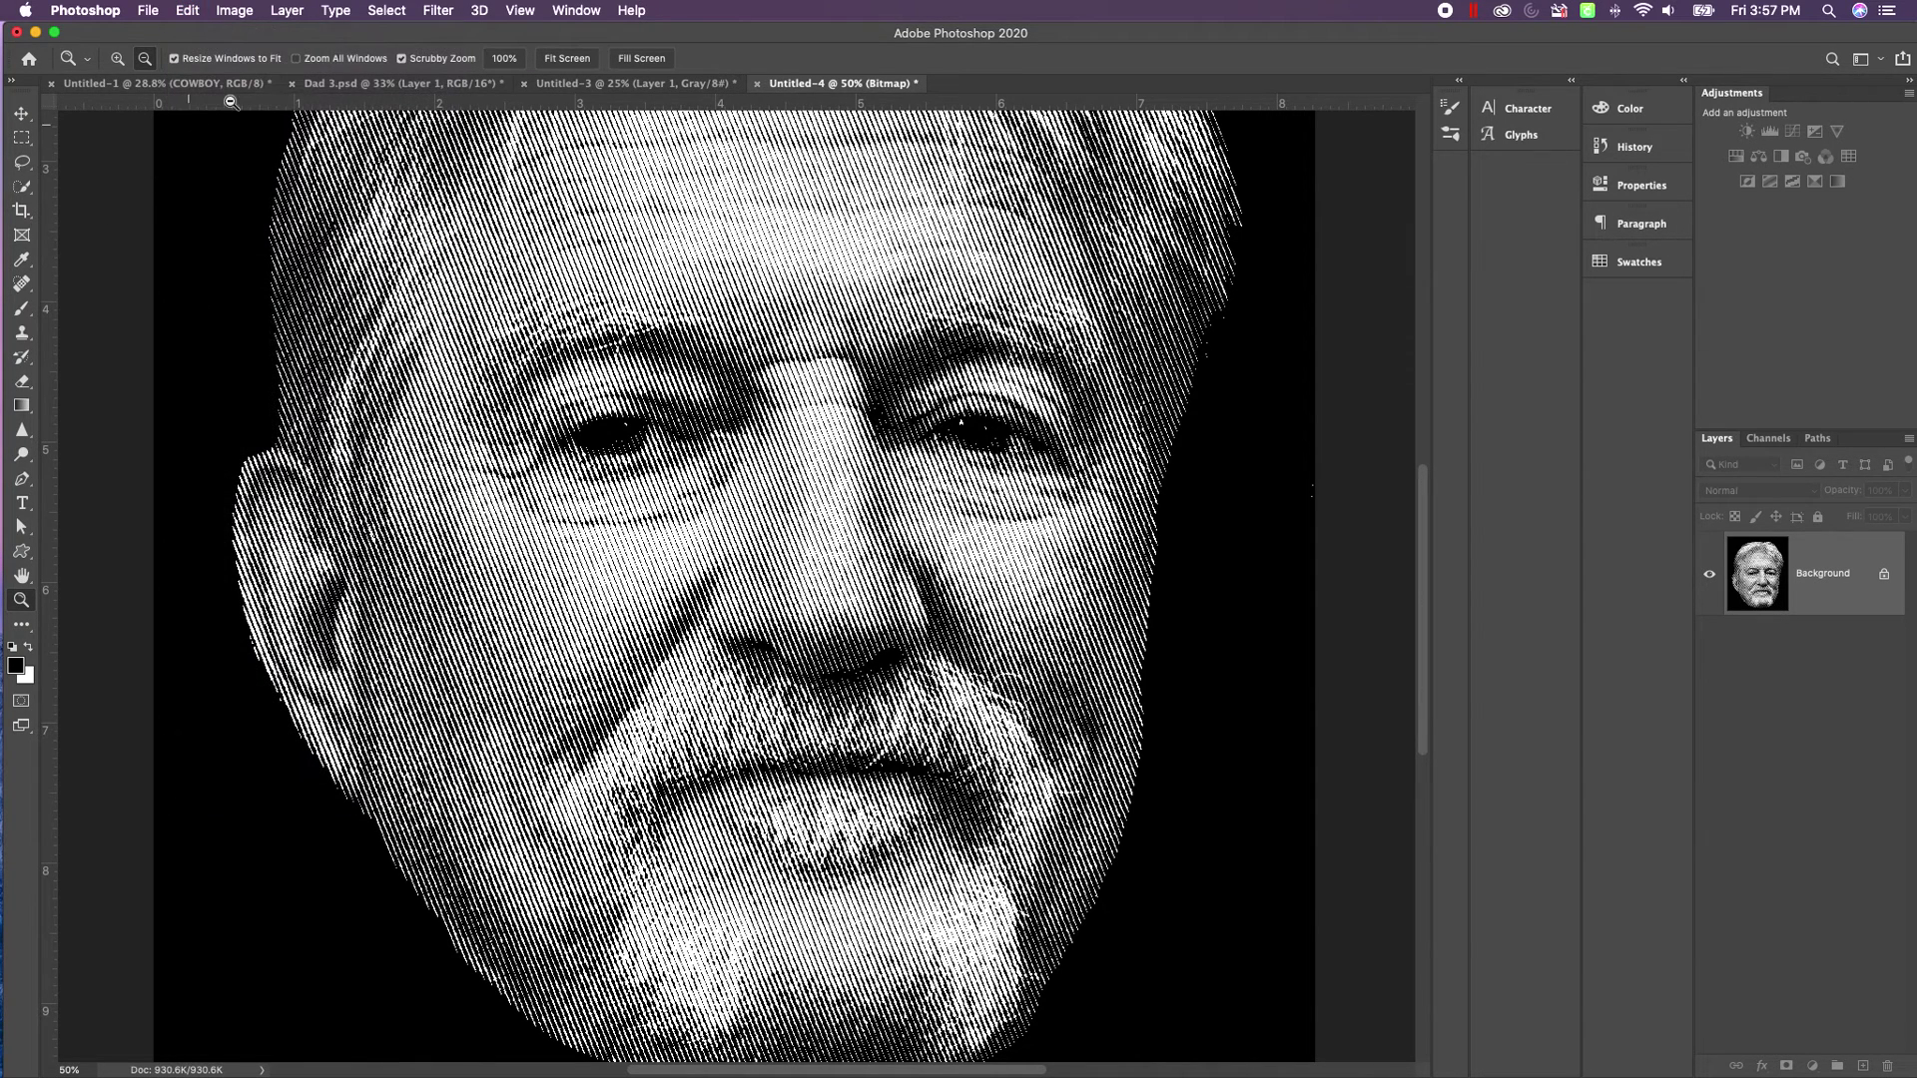
Add a layer mask to Background copy 2 in Dad 3.psd, delete it, and add a new blank mask.
{"action": "left_click", "coordinate": [339, 88]}
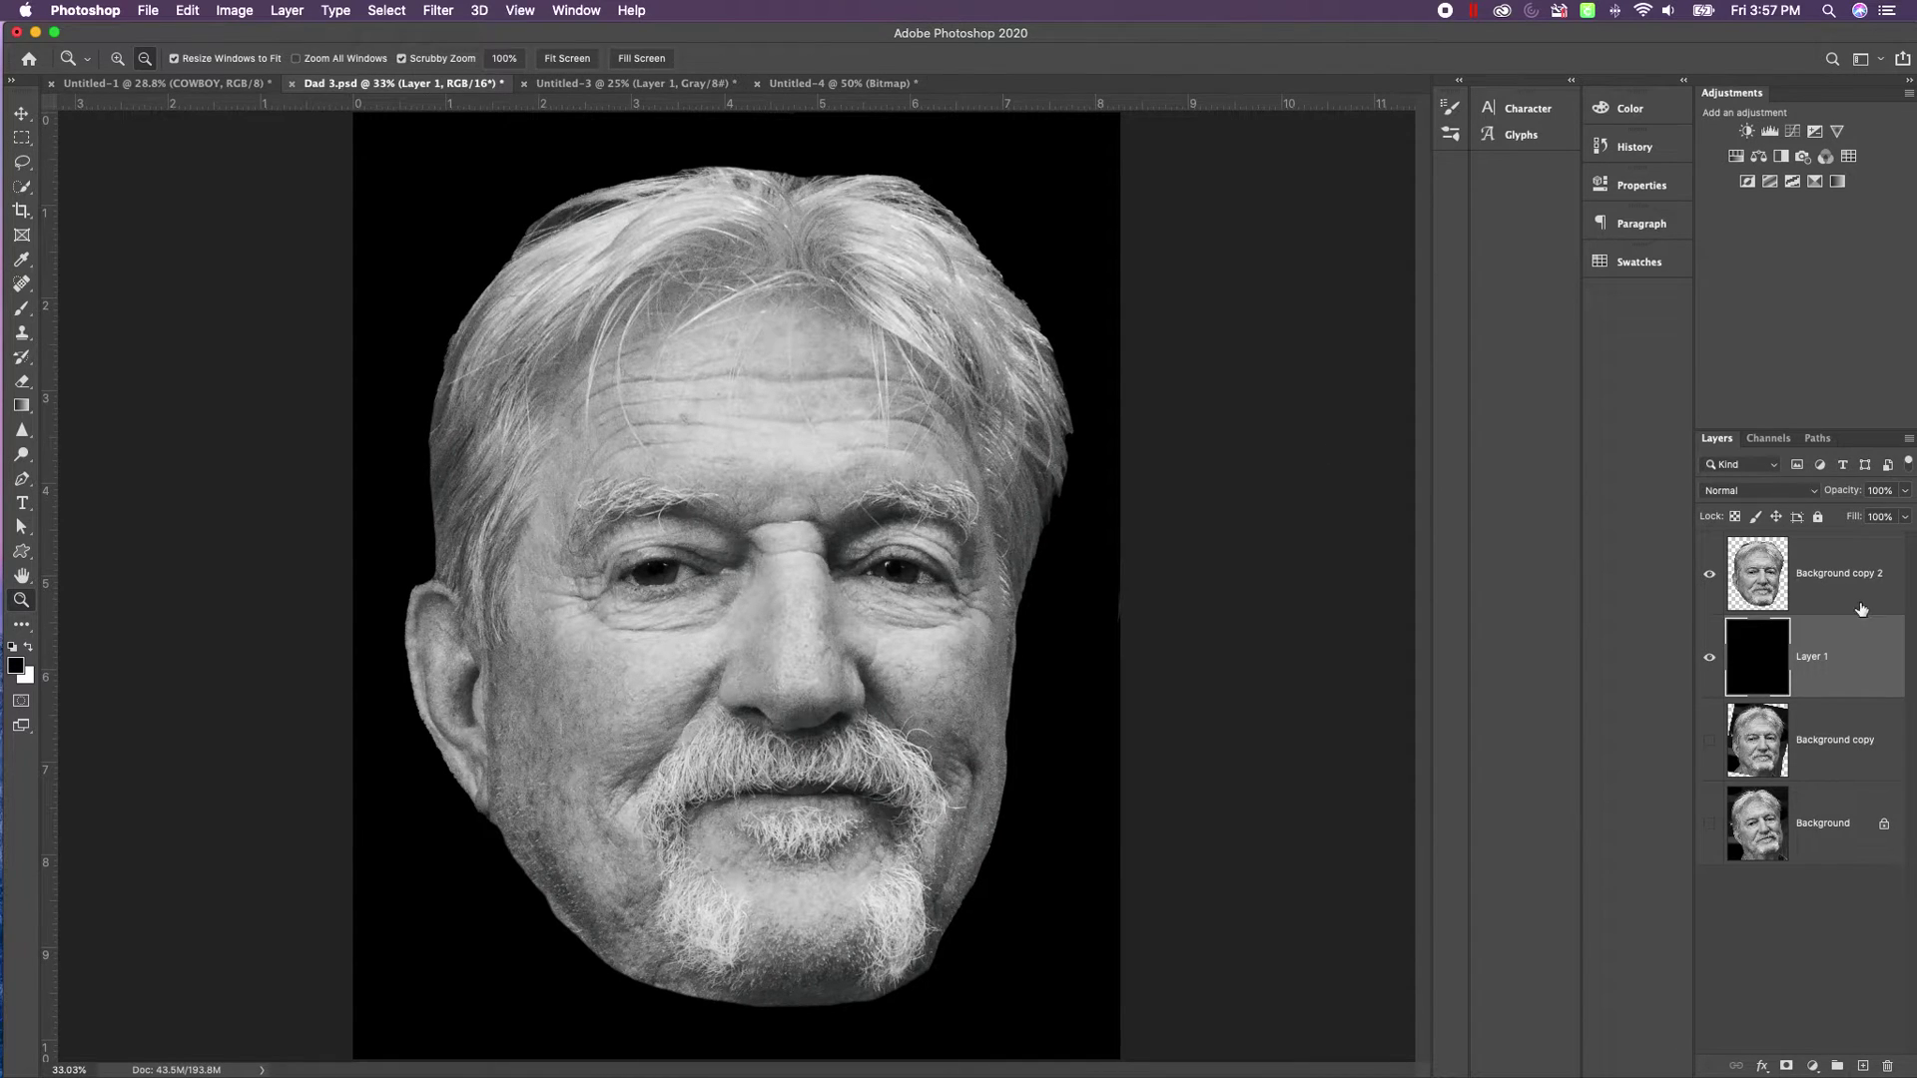
{"action": "left_click", "coordinate": [1802, 586]}
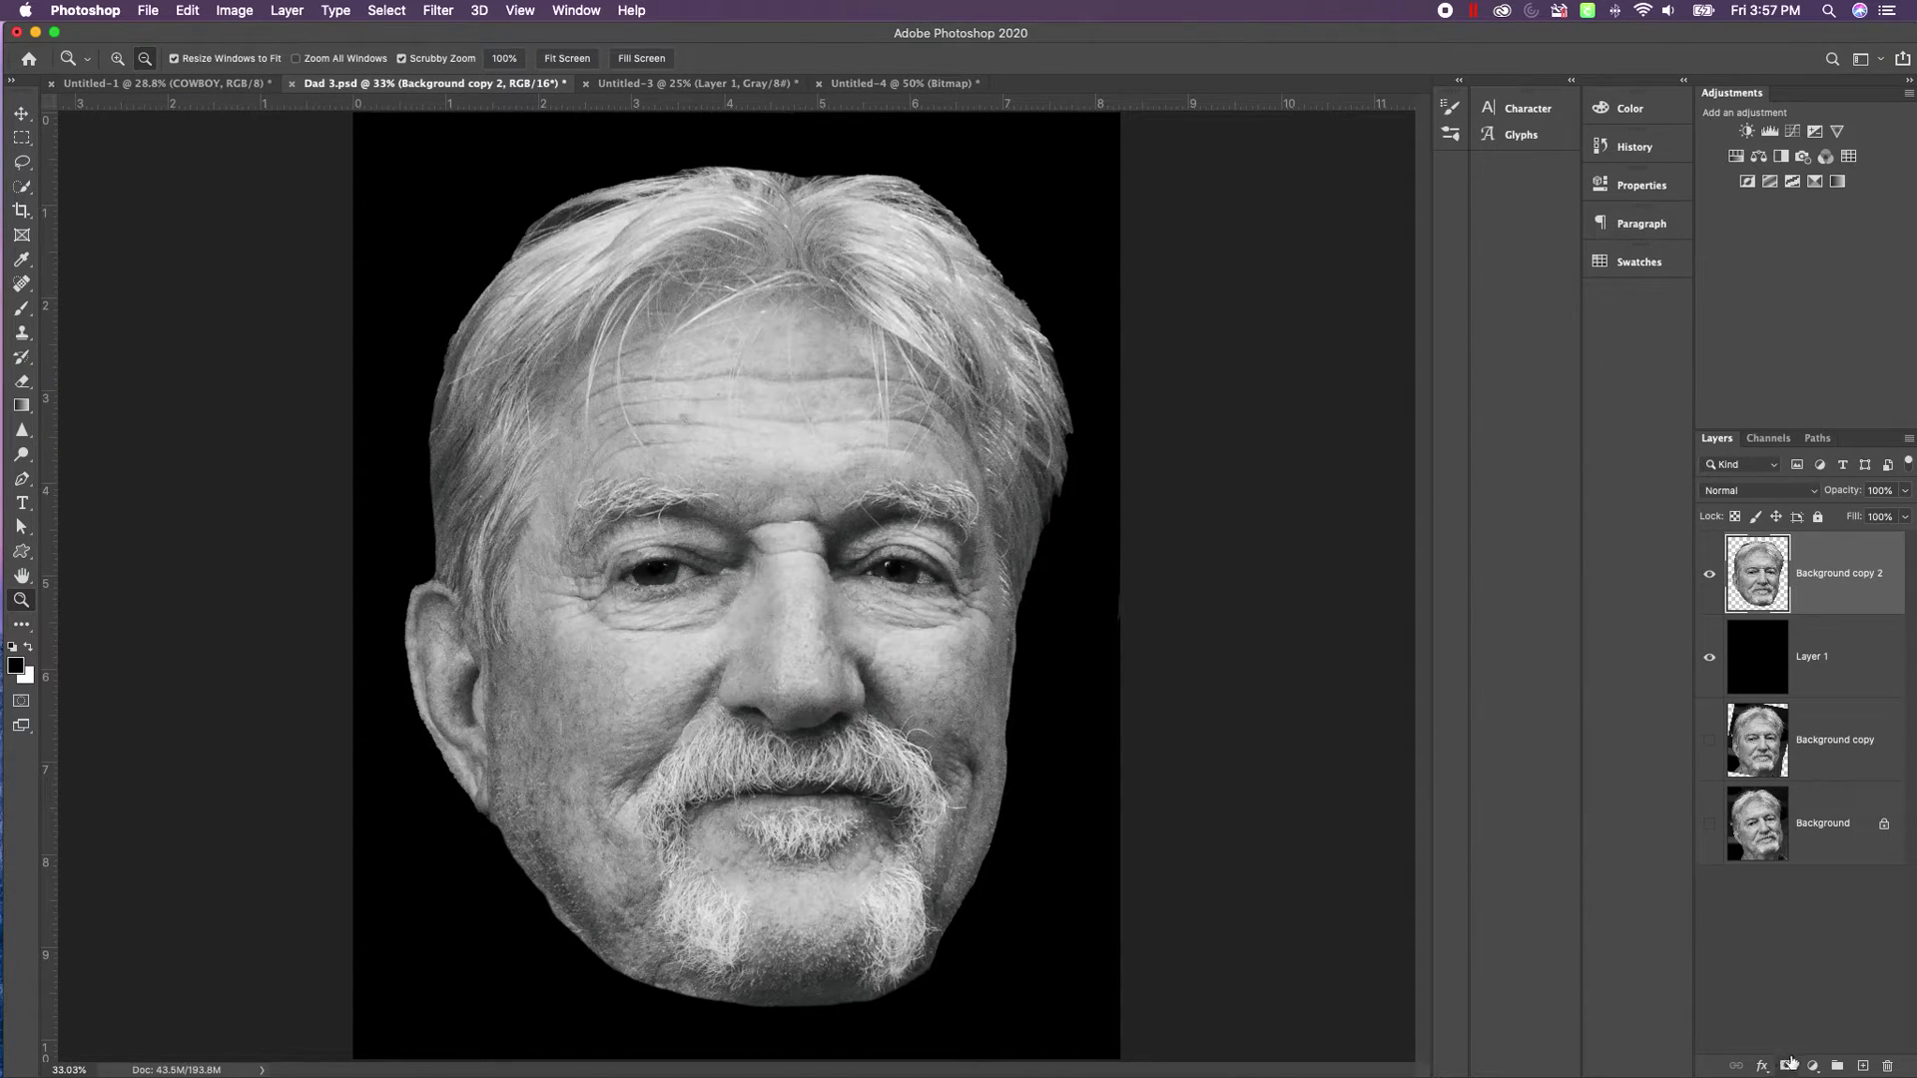
{"action": "left_click", "coordinate": [1787, 1066]}
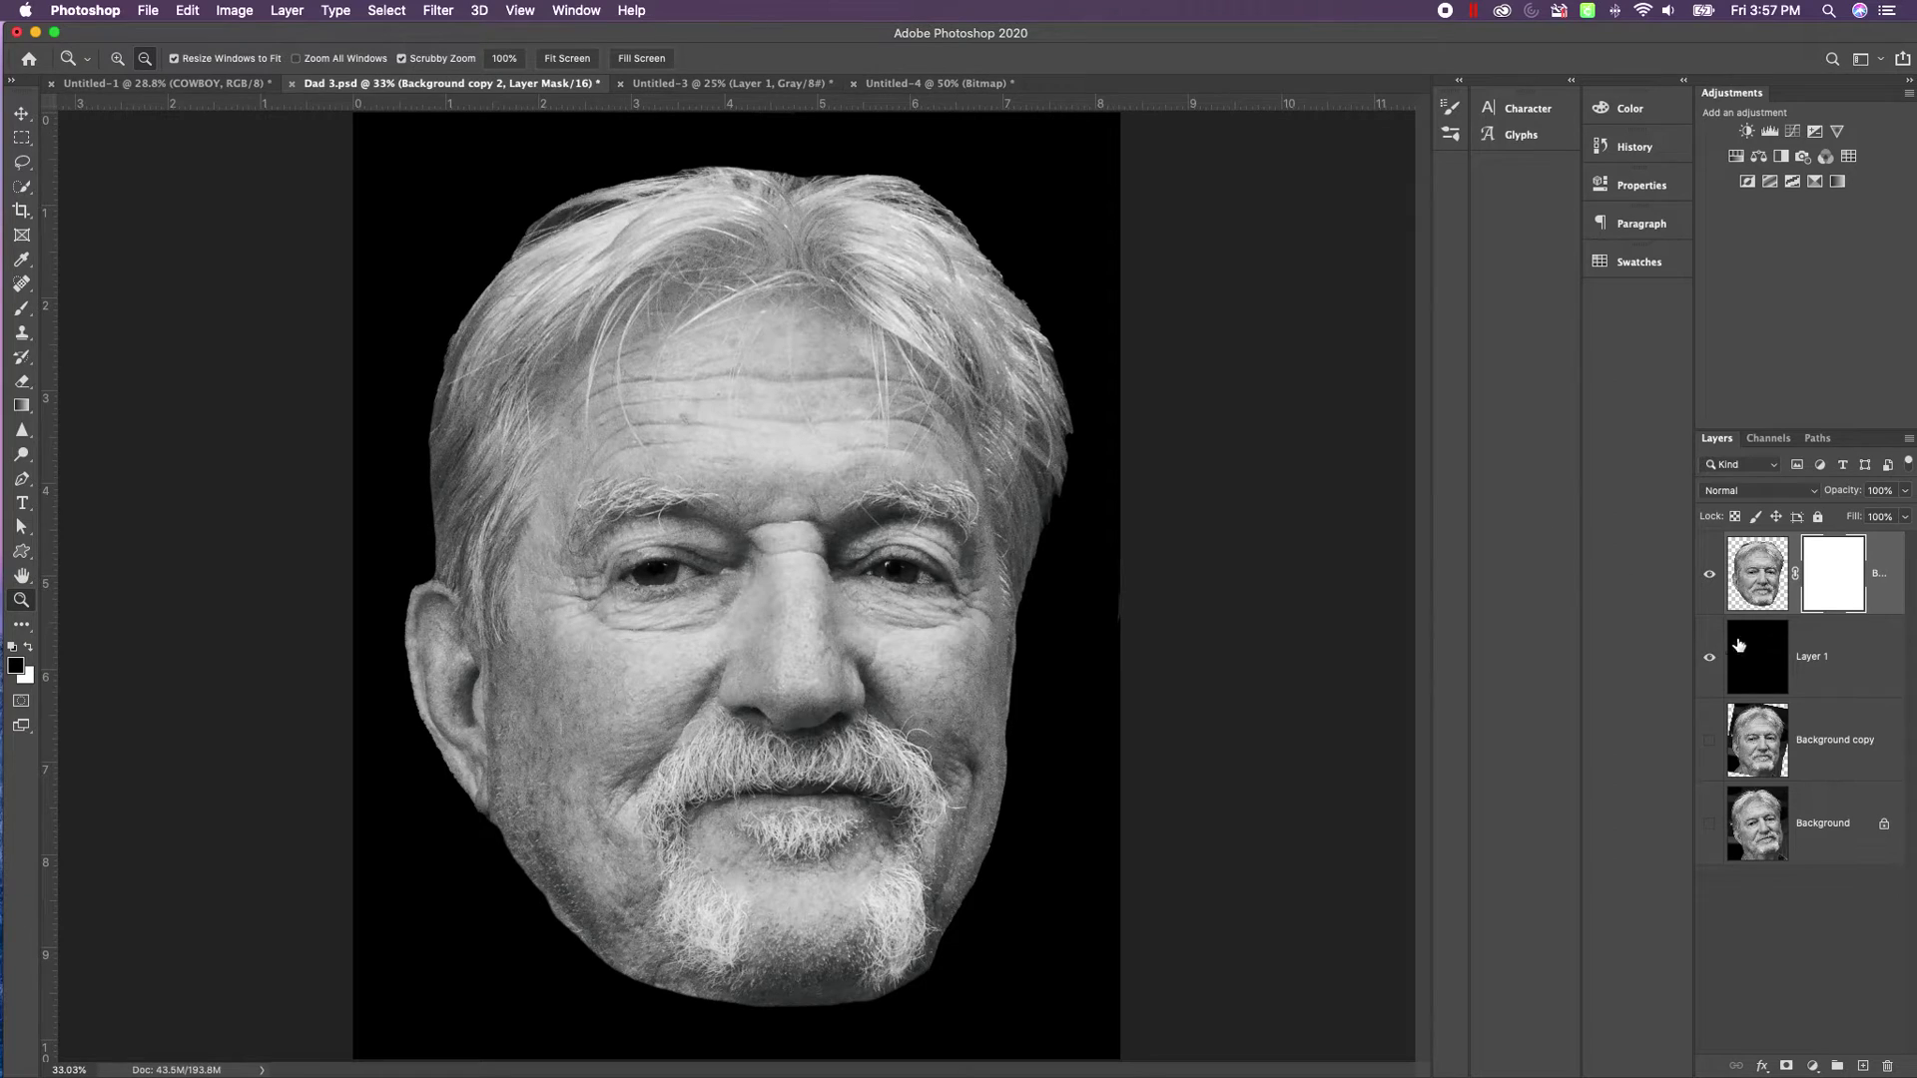
{"action": "right_click", "coordinate": [1829, 584]}
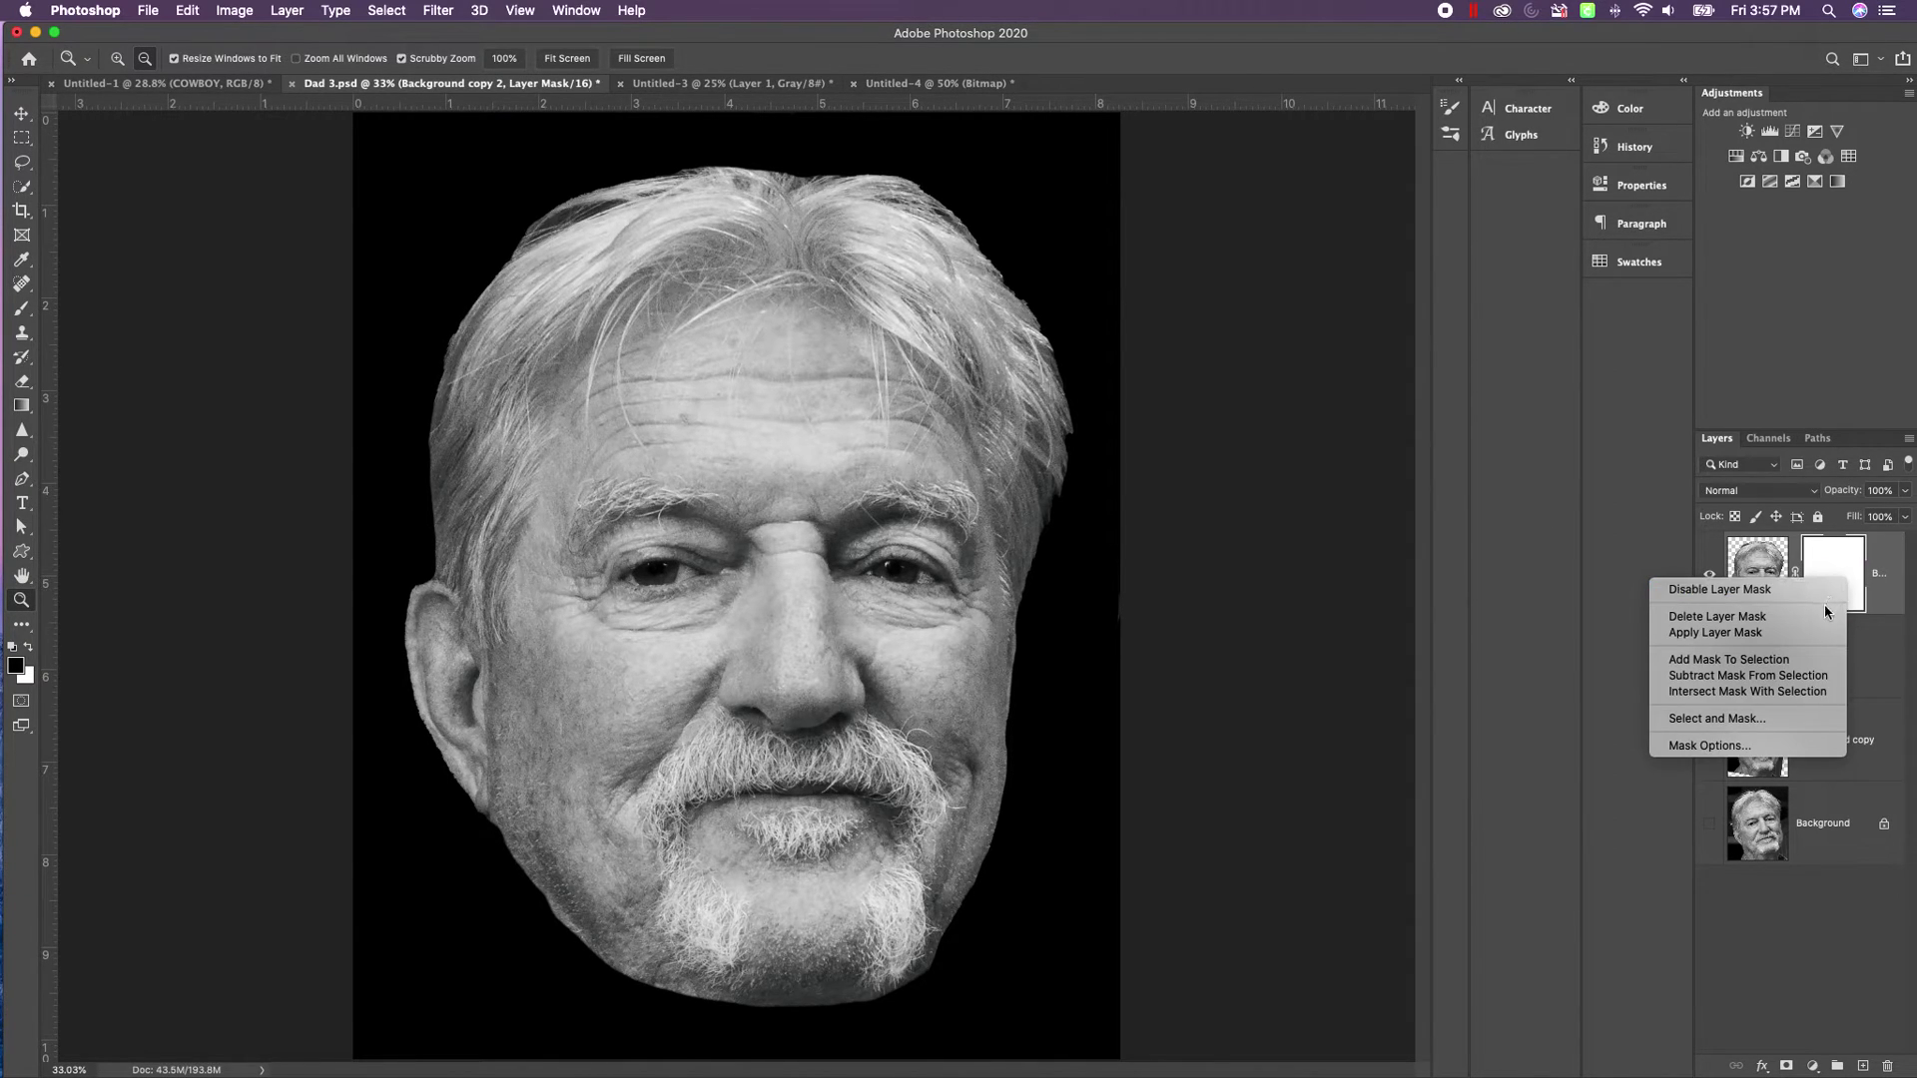
{"action": "left_click", "coordinate": [1825, 616]}
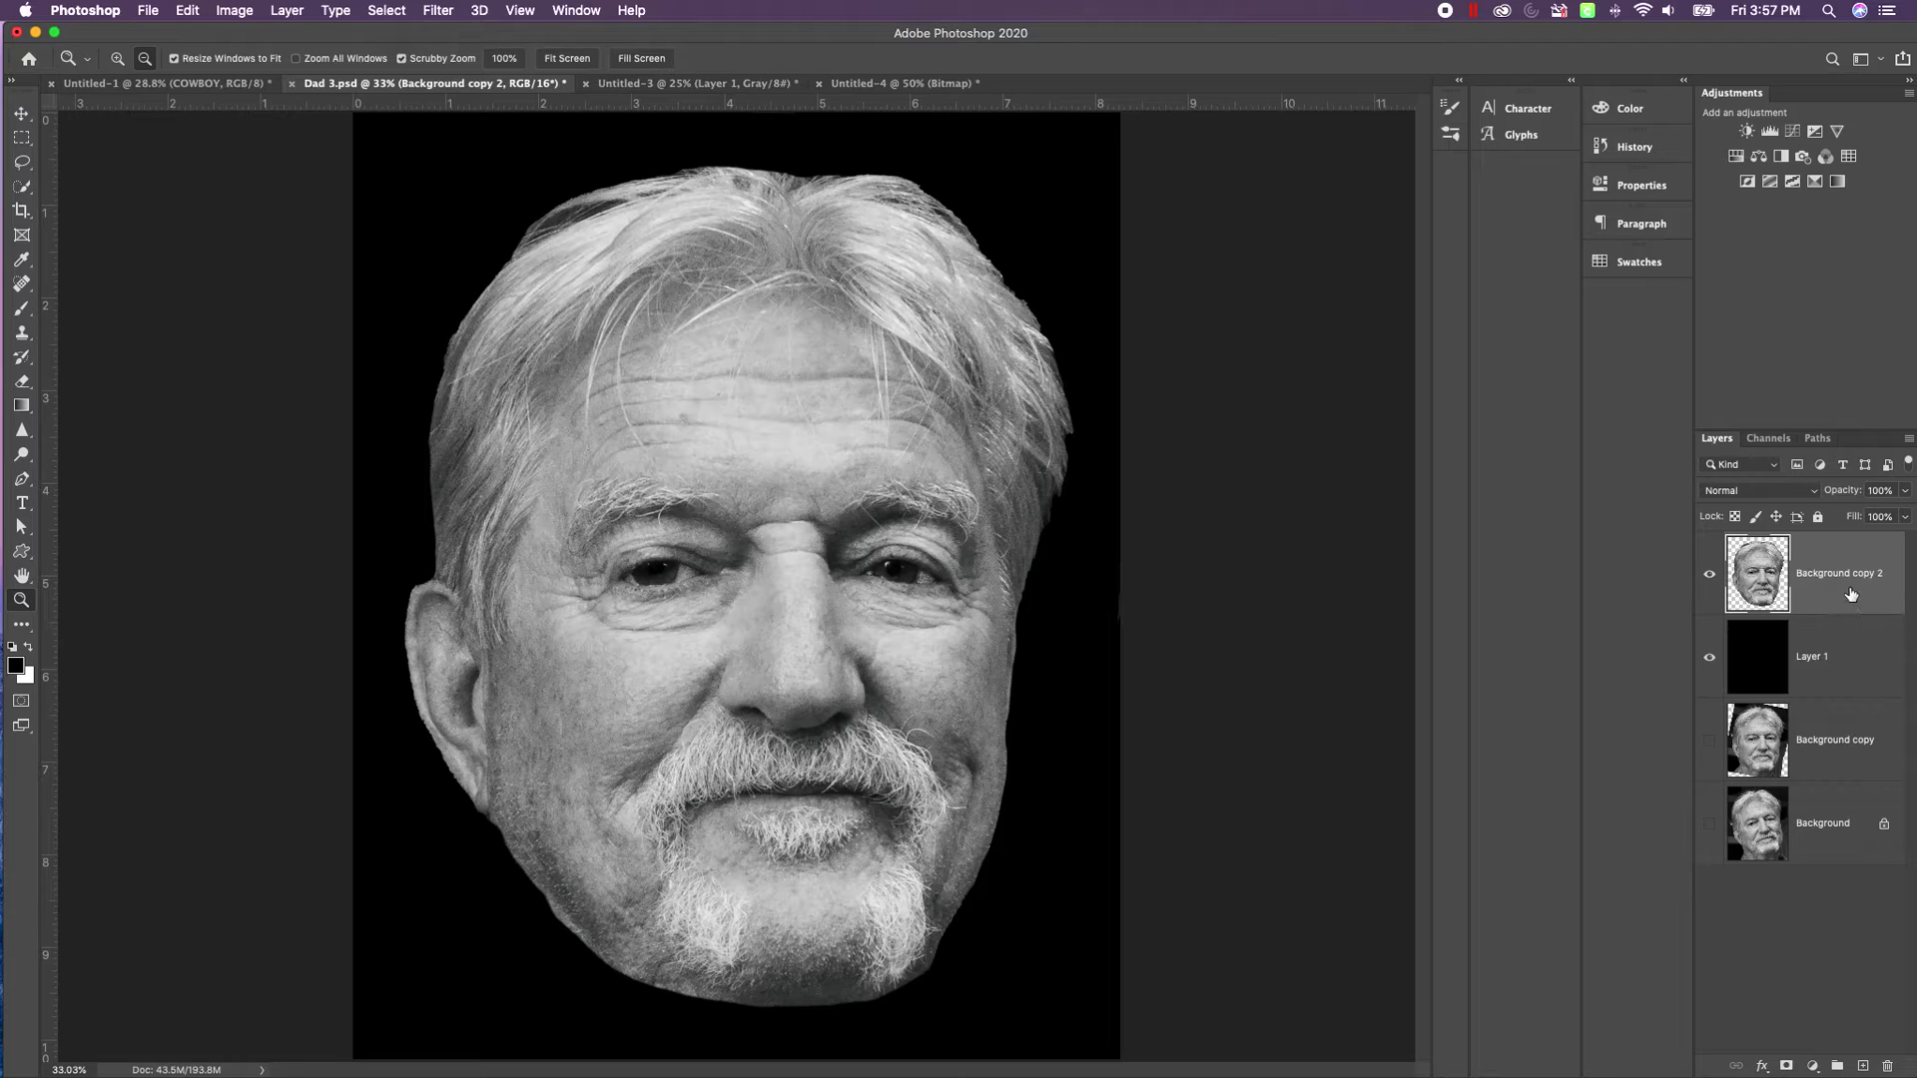
{"action": "left_click", "coordinate": [1783, 1067]}
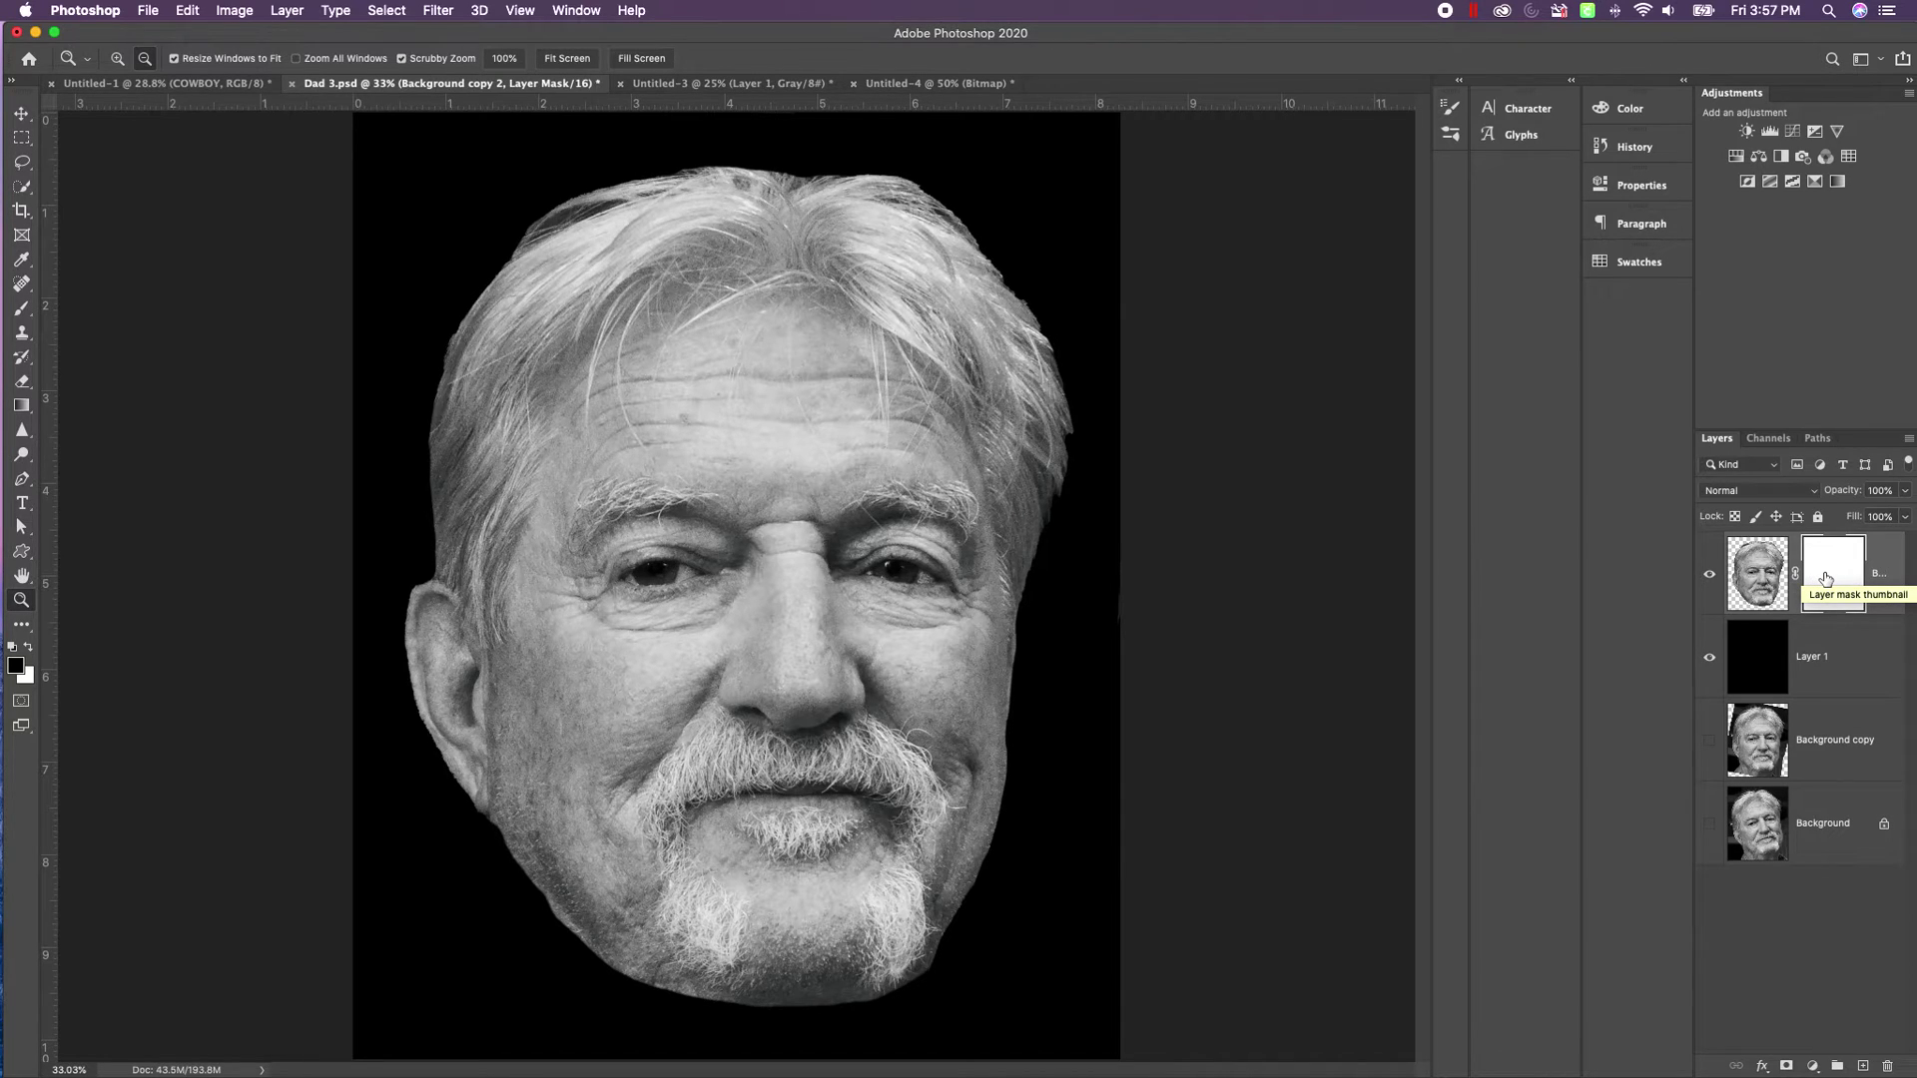
Paste the copied line halftone into Background copy 2's layer mask, return to the layer image and deselect.
{"action": "key", "text": "alt"}
{"action": "left_click", "coordinate": [1832, 571], "text": "alt"}
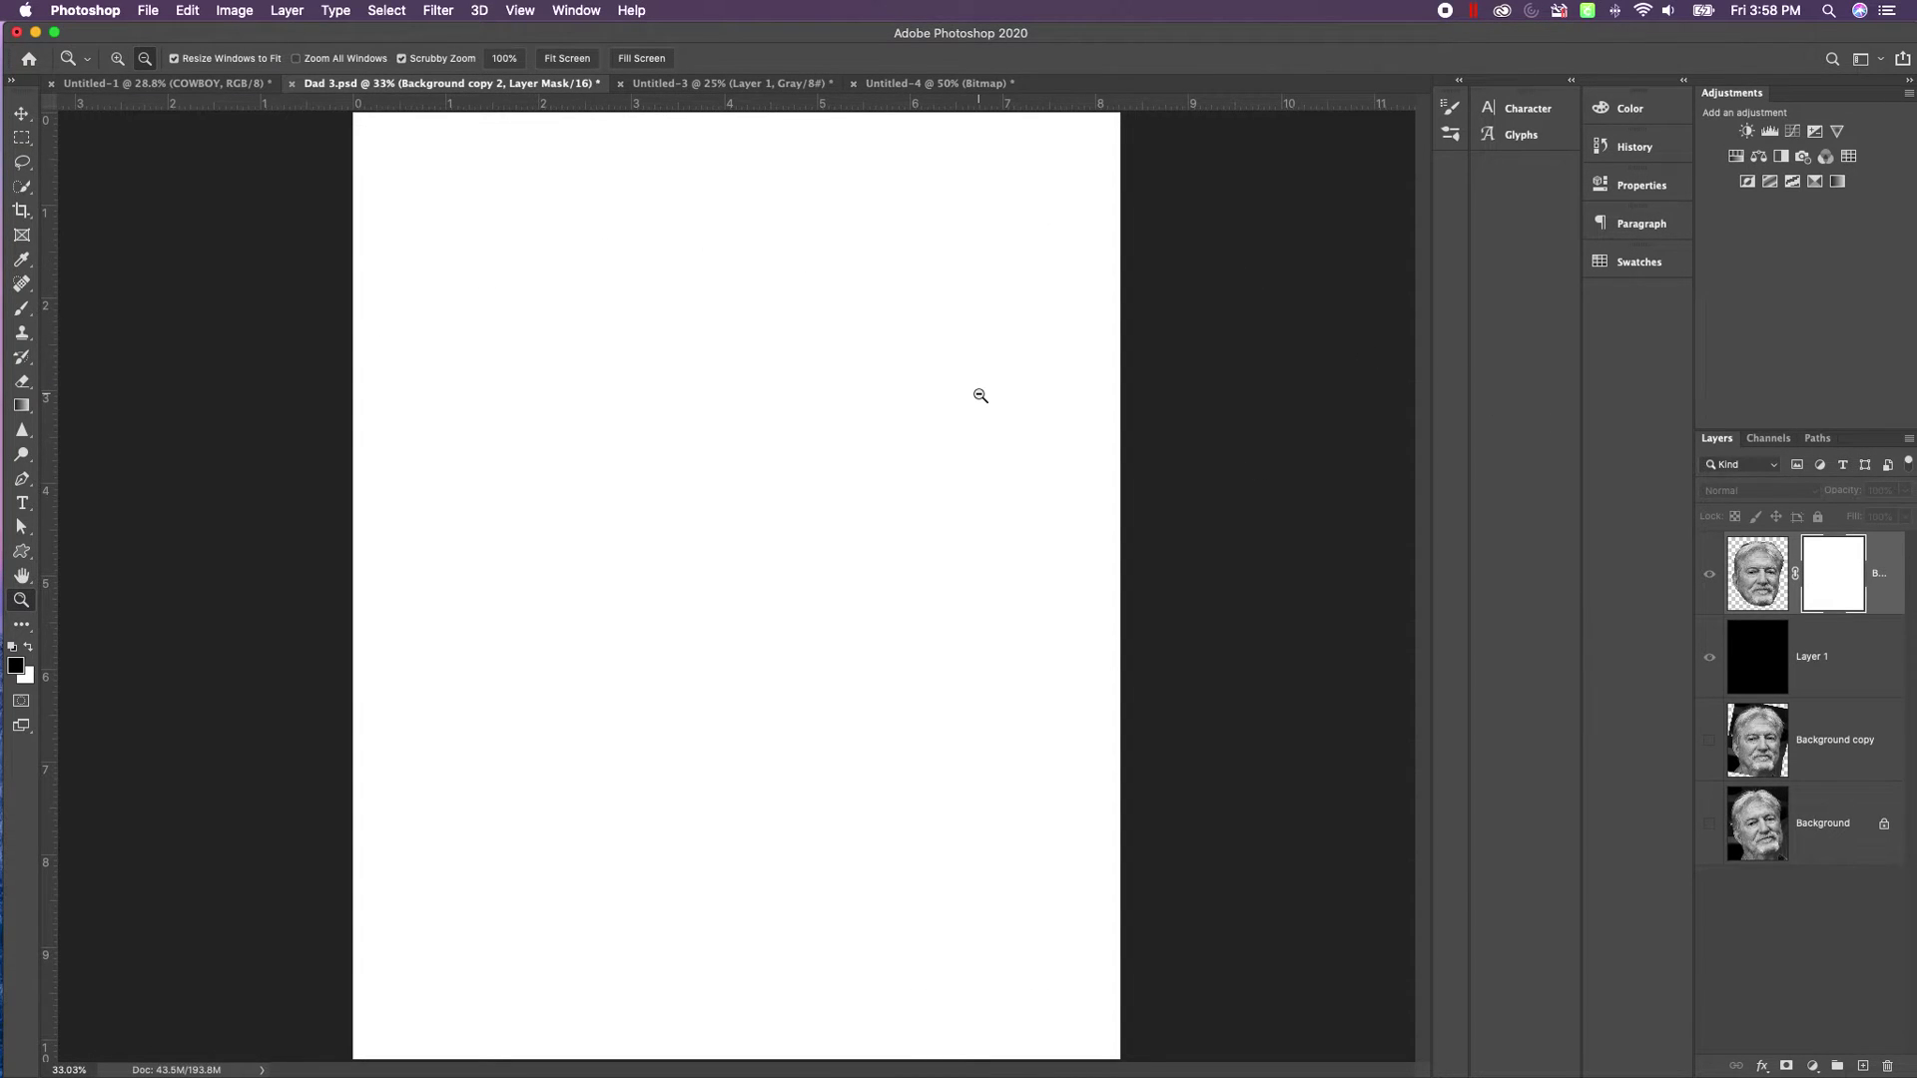
{"action": "key", "text": "super+v"}
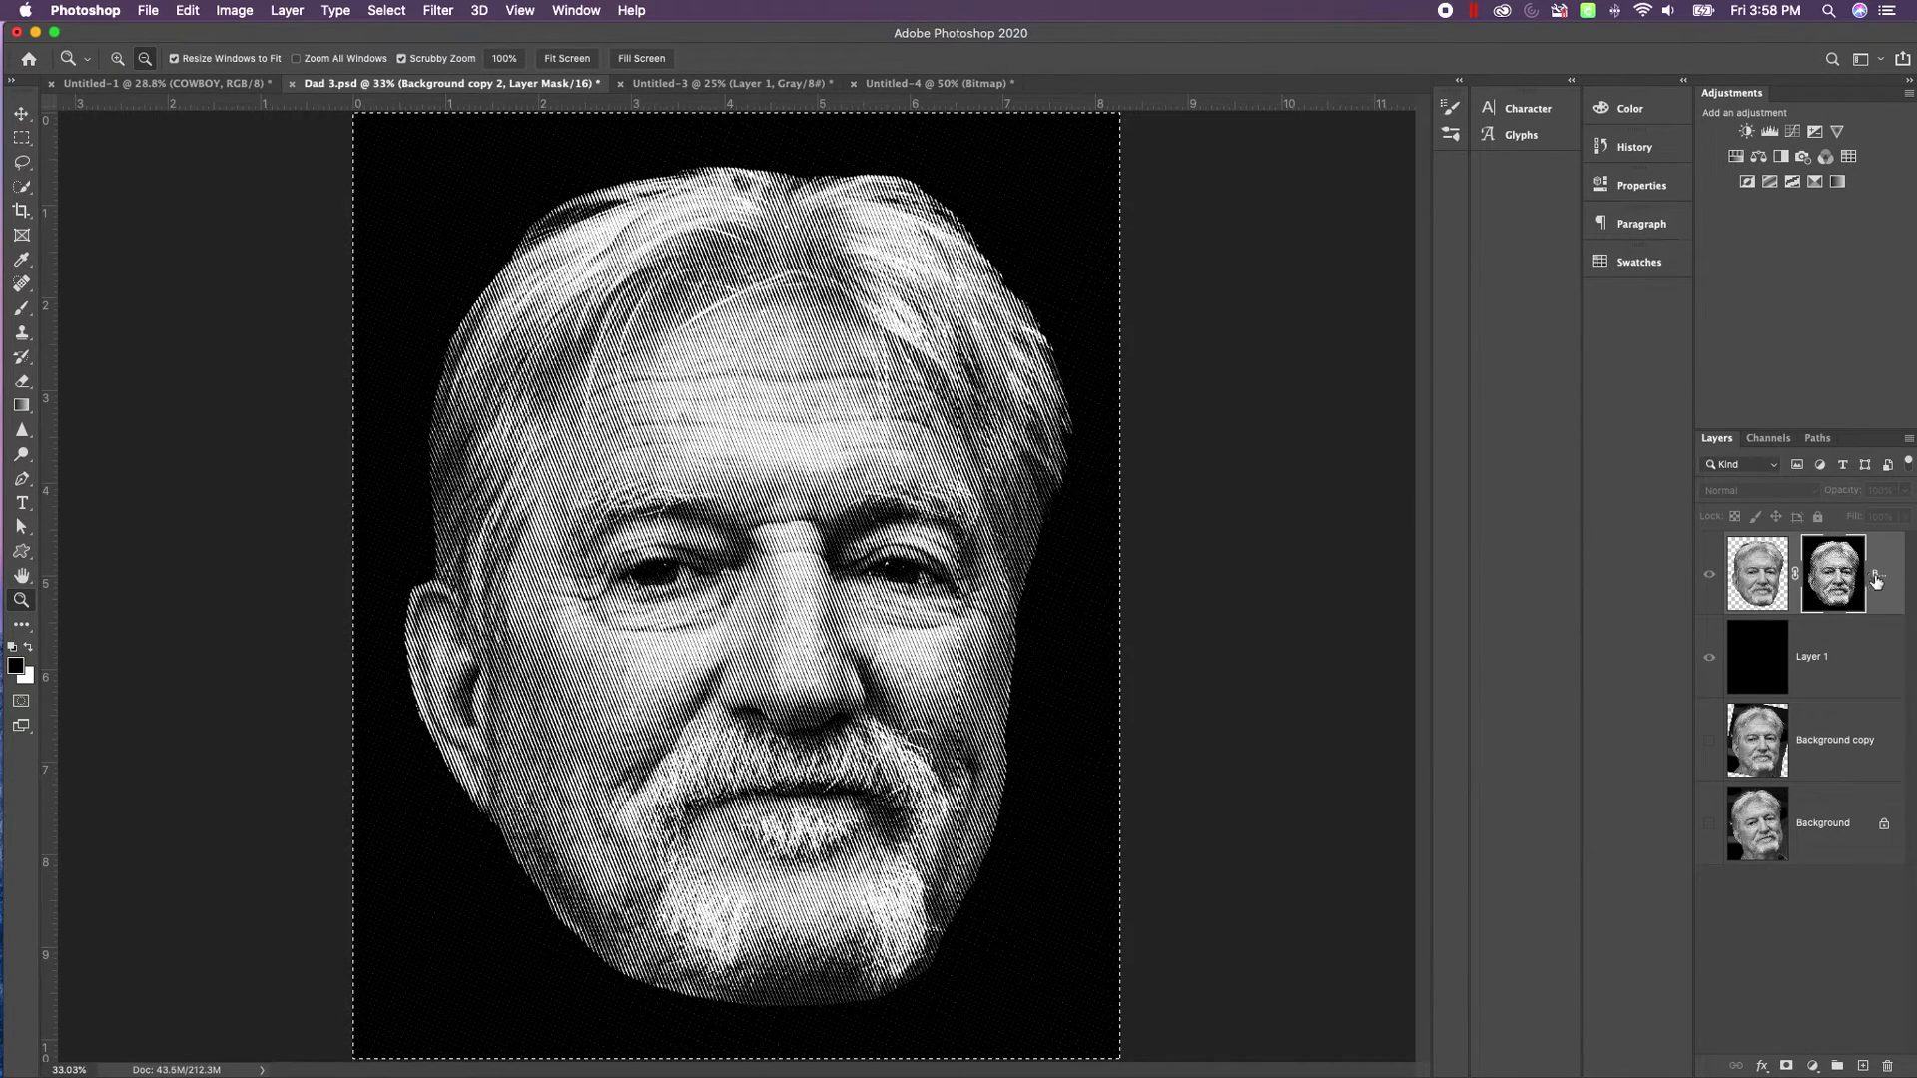
{"action": "left_click", "coordinate": [1764, 585]}
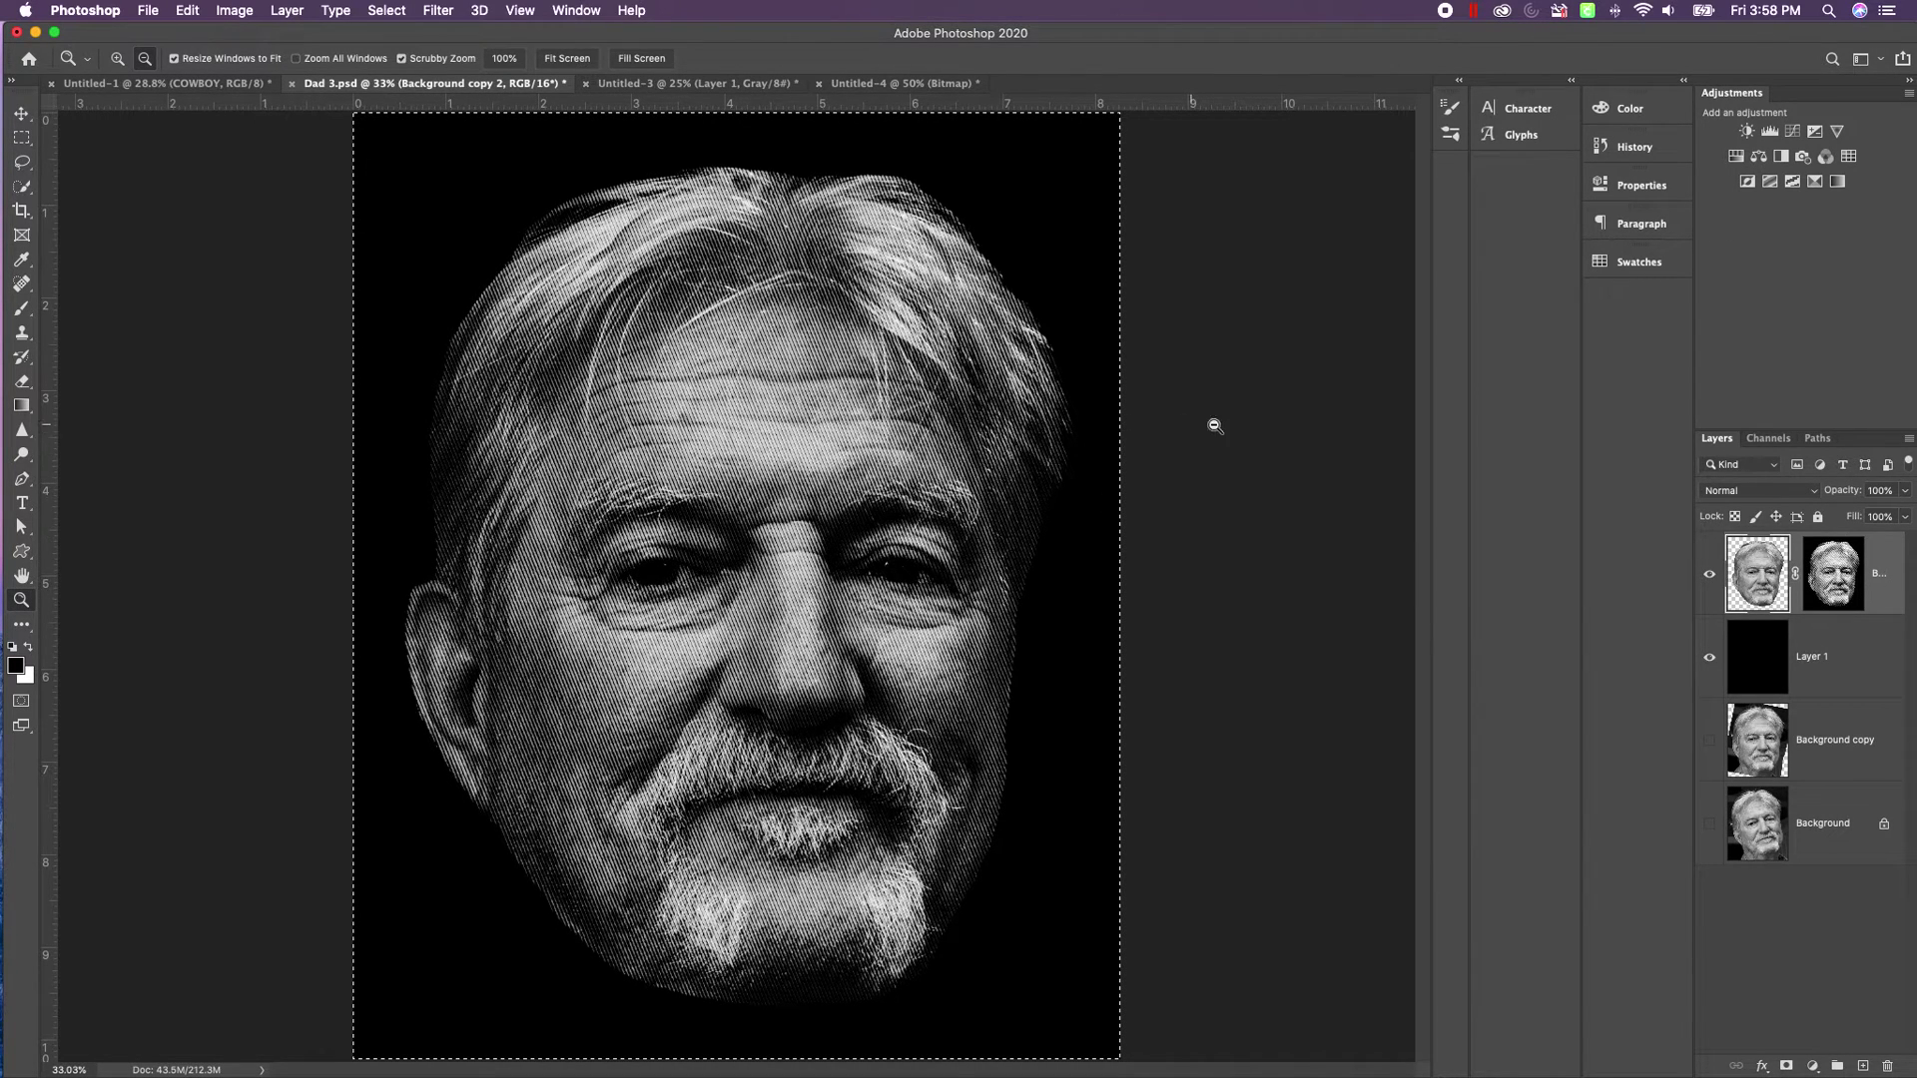
{"action": "left_click", "coordinate": [1709, 654]}
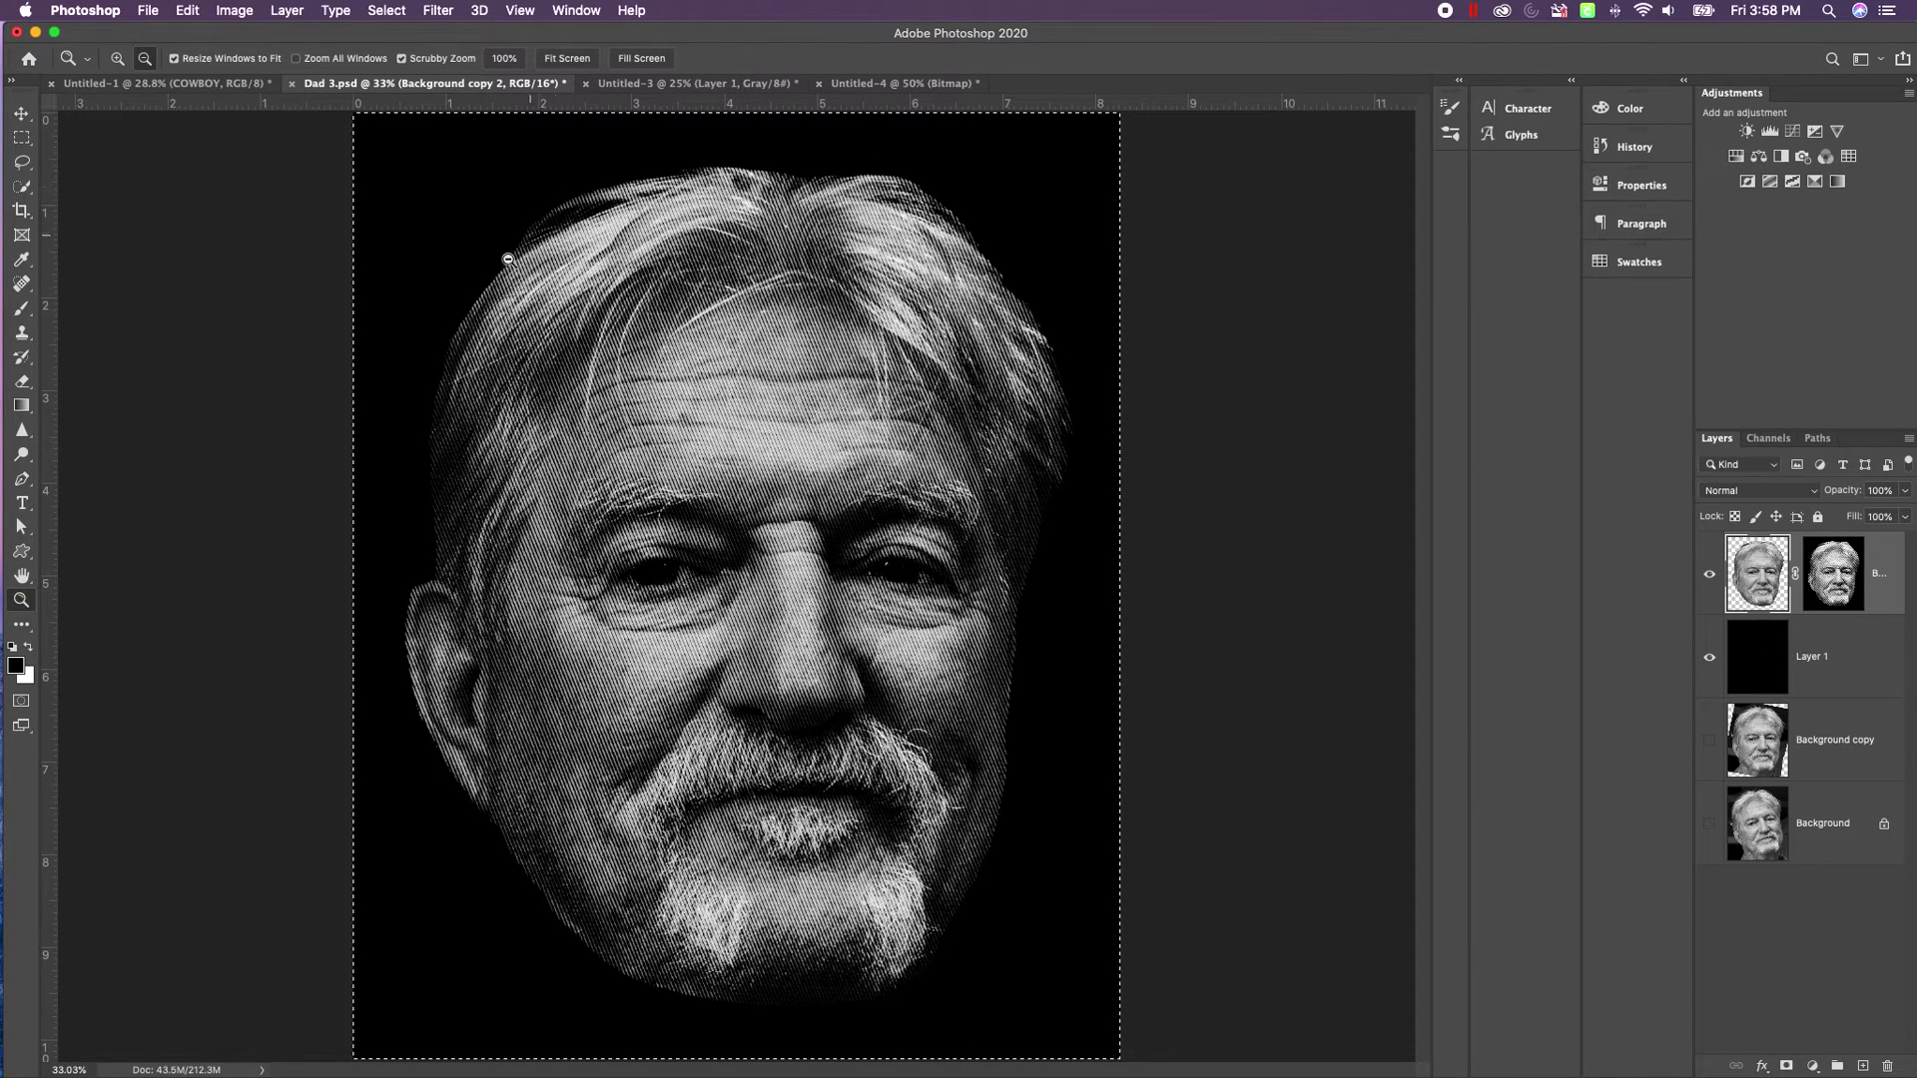
{"action": "key", "text": "super+d"}
Target Background copy 2's layer mask with the Brush tool and set the brush size to 45.
{"action": "left_click_drag", "start_coordinate": [980, 444], "coordinate": [979, 444]}
{"action": "left_click", "coordinate": [980, 444]}
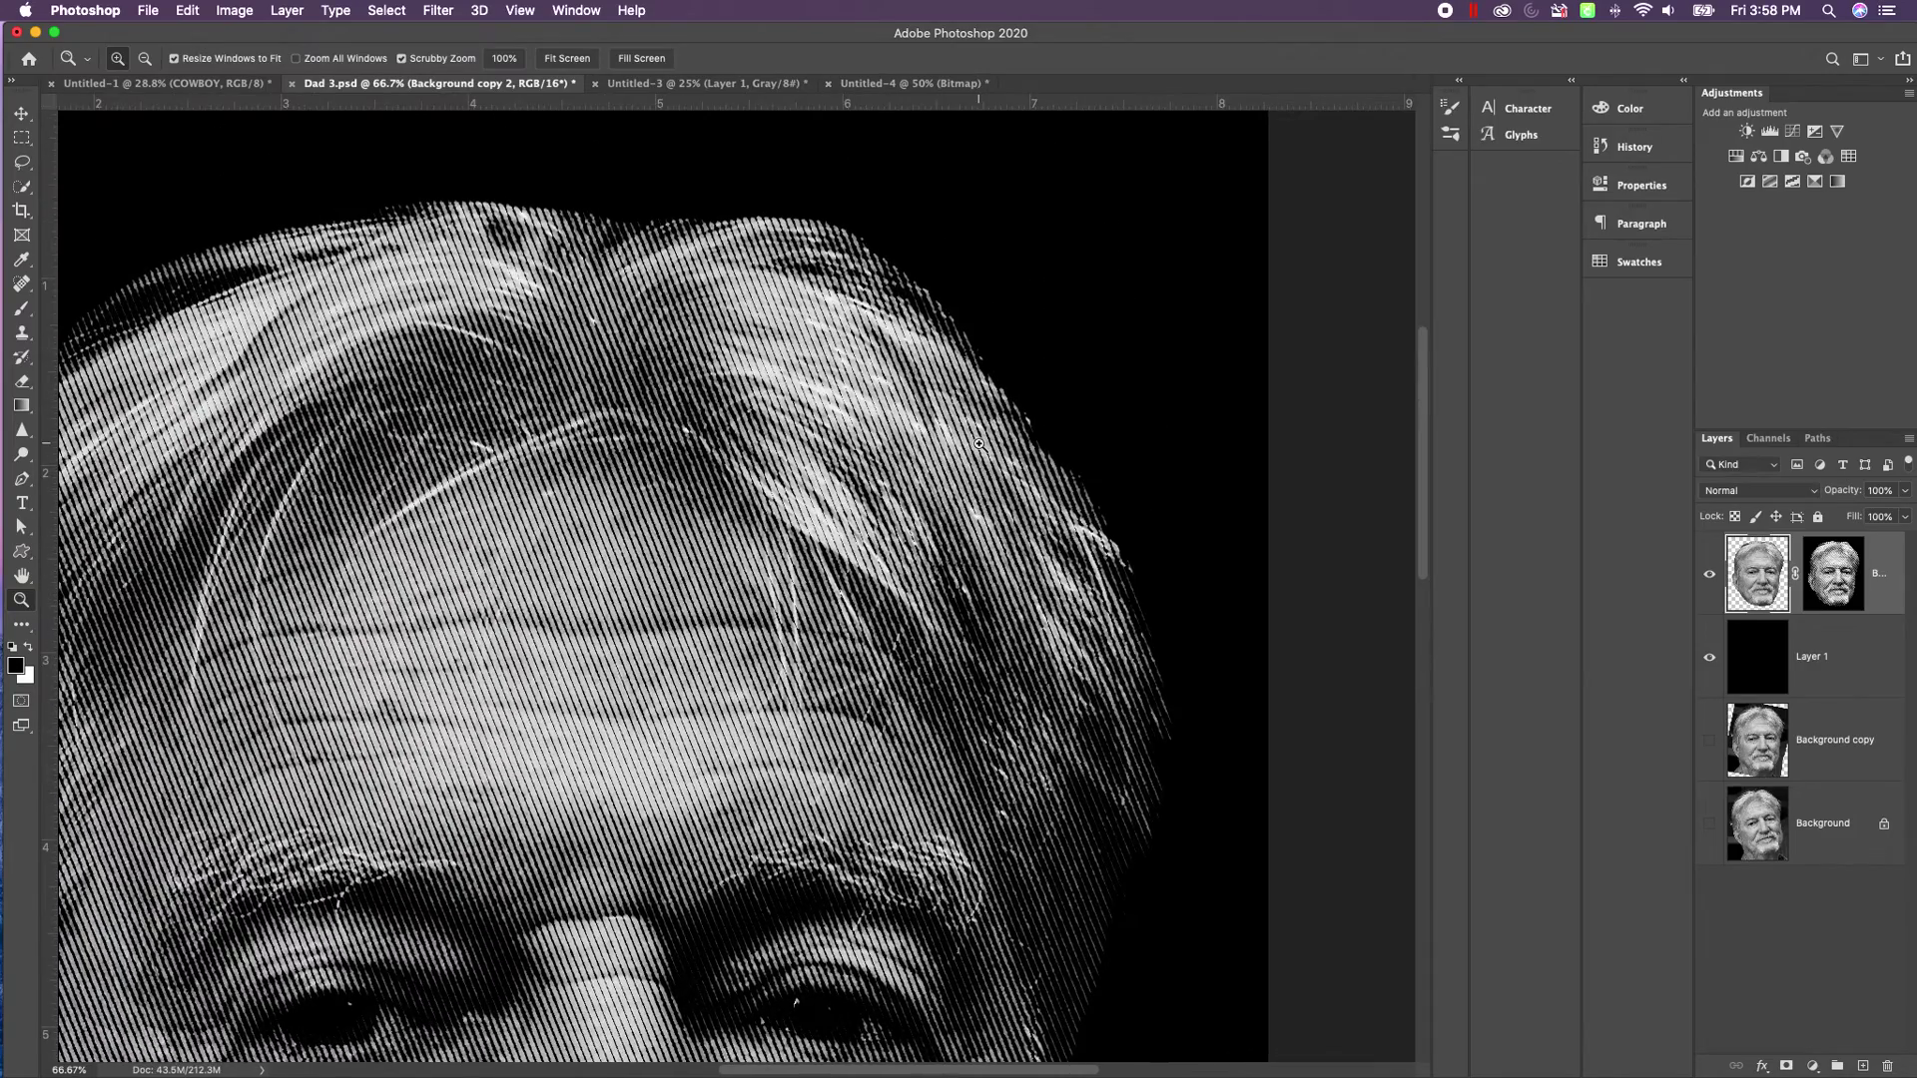
{"action": "left_click", "coordinate": [1830, 576]}
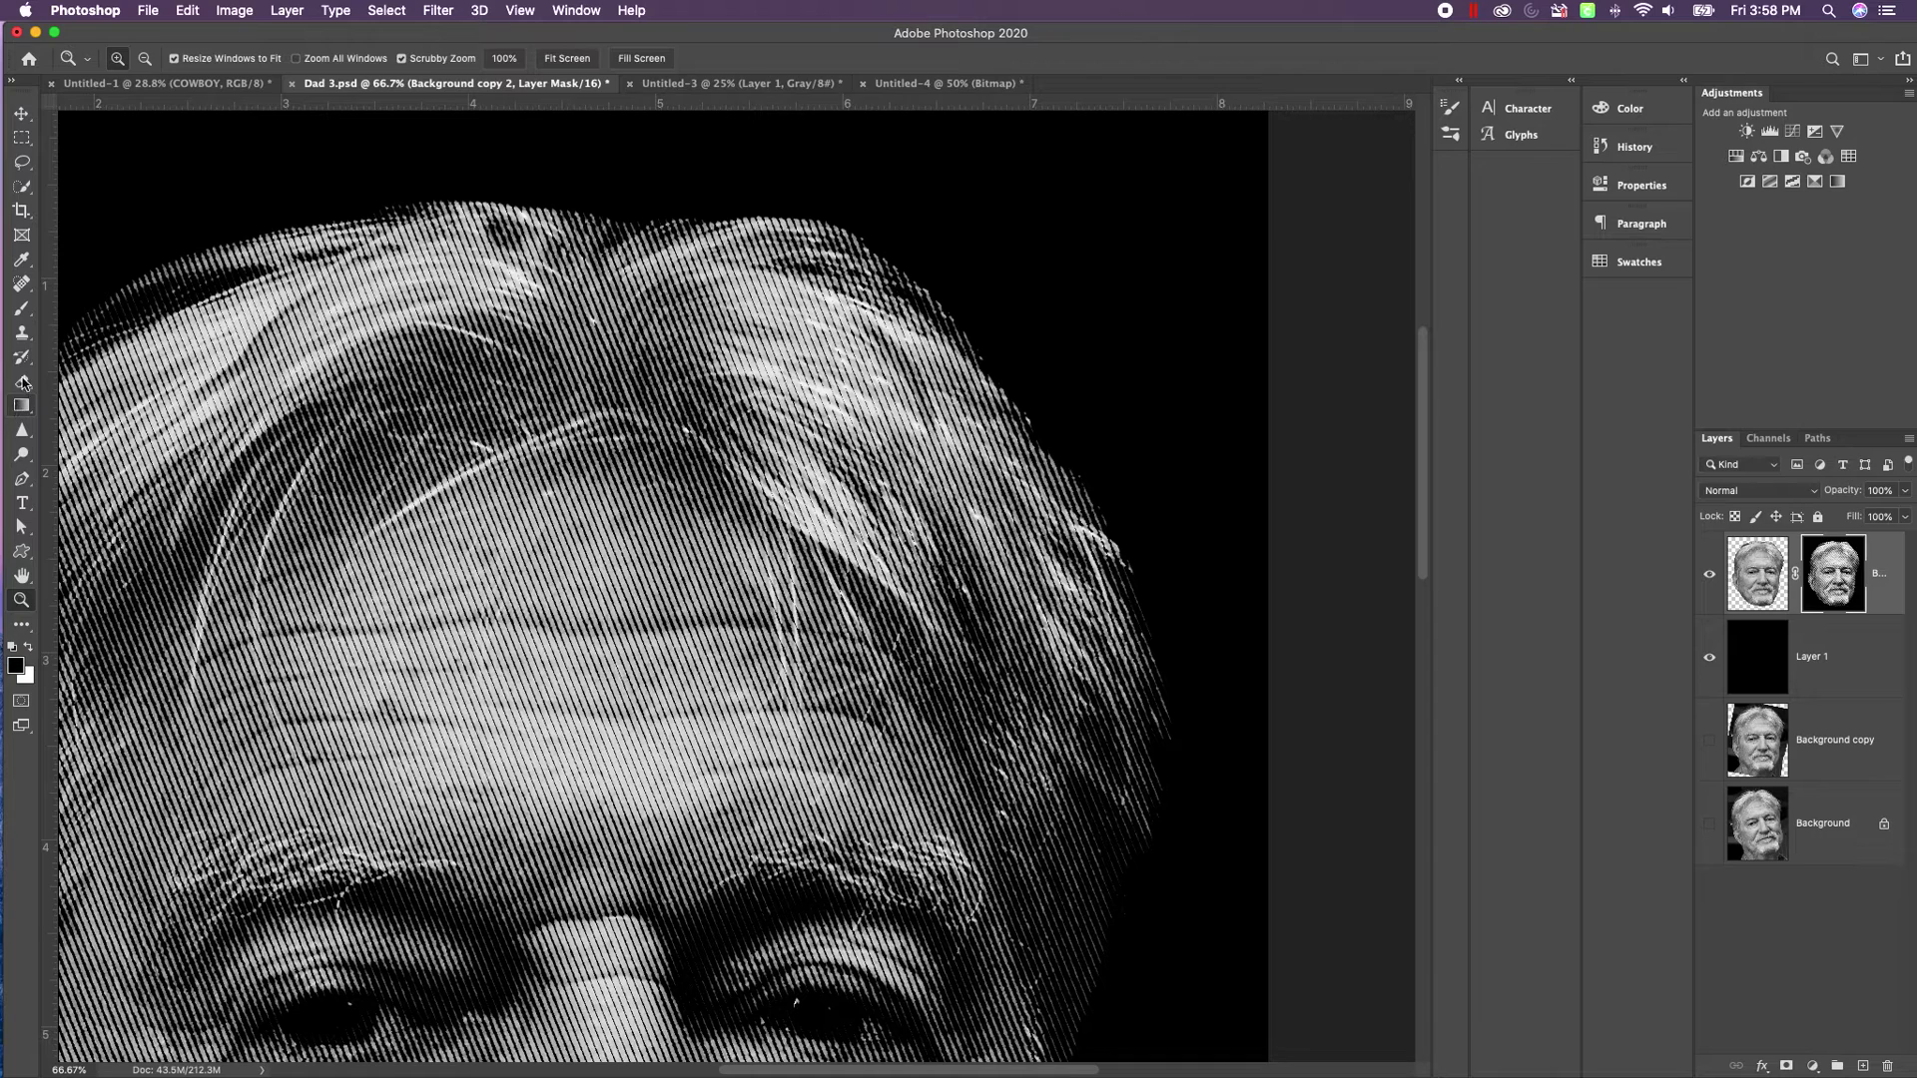
{"action": "left_click", "coordinate": [22, 308]}
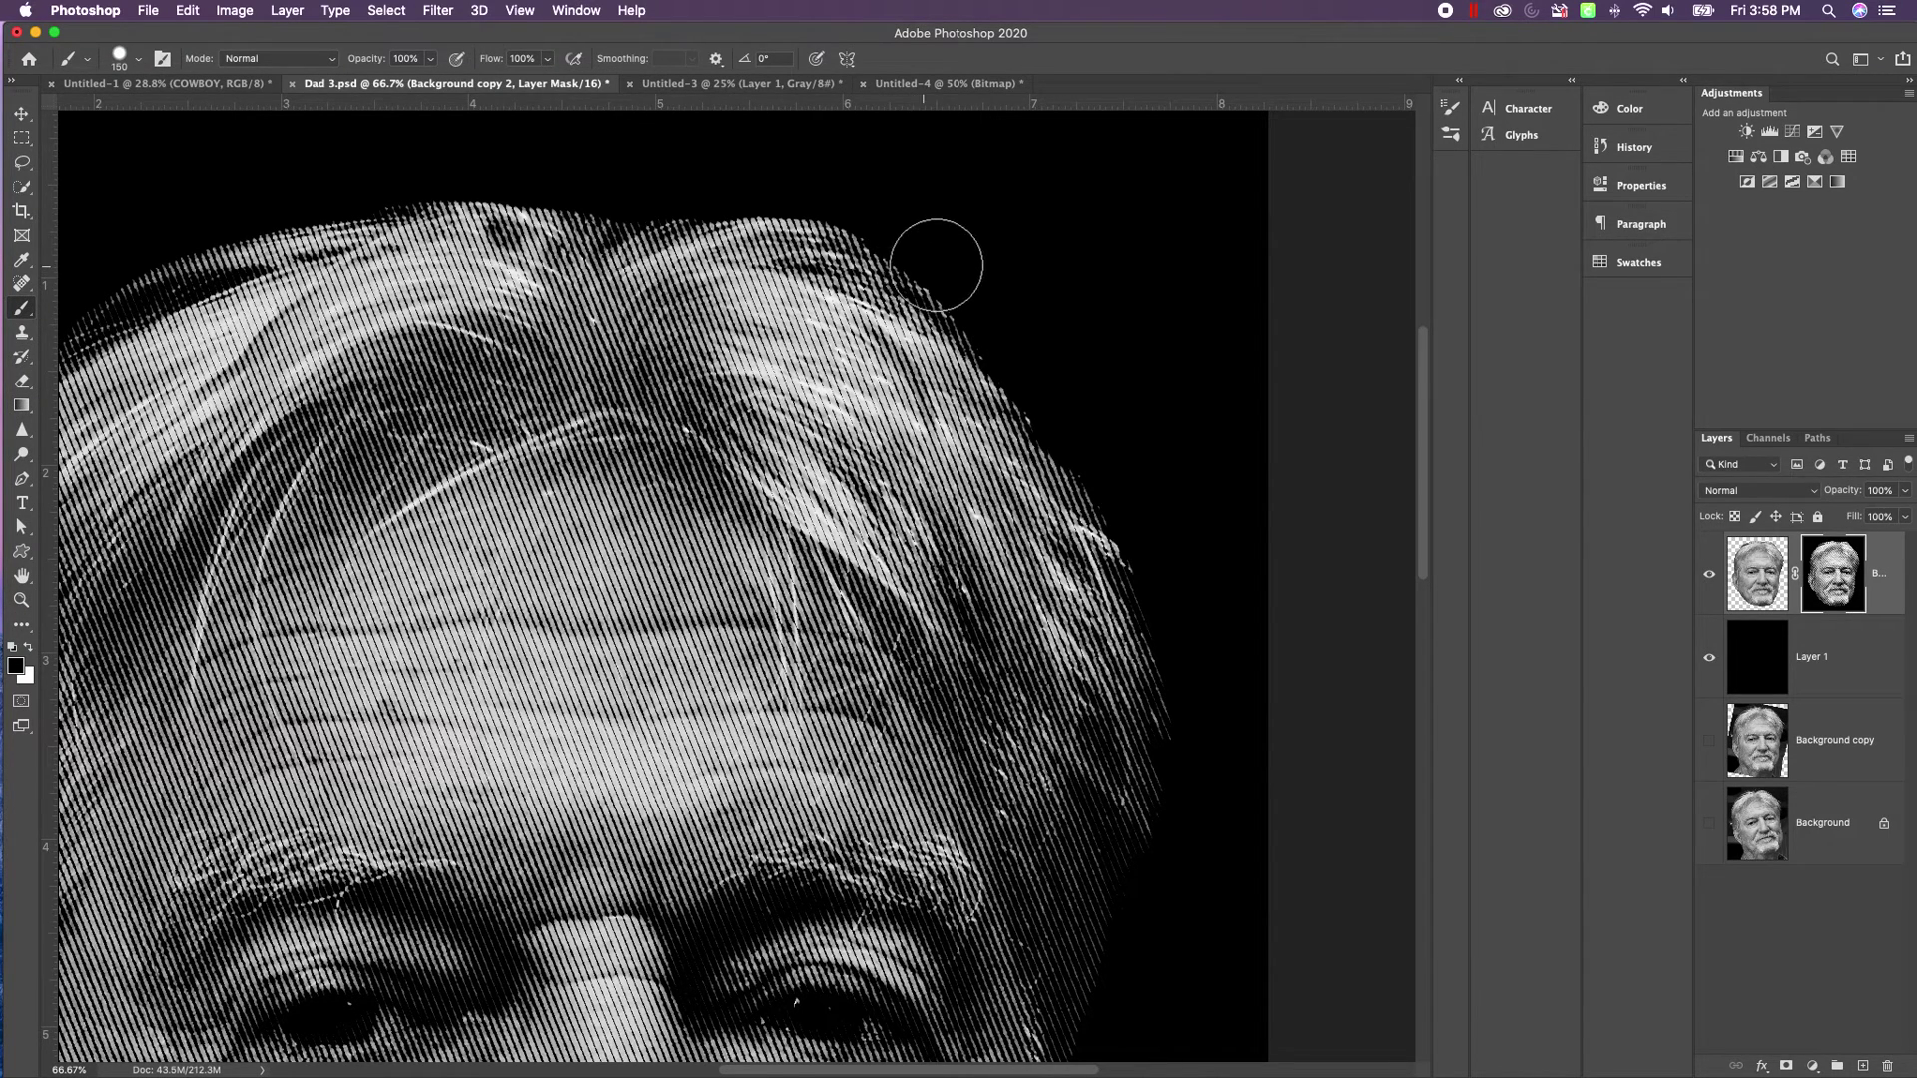
{"action": "key", "text": "bracketright"}
{"action": "key", "text": "bracketright"}
{"action": "key", "text": "bracketleft"}
{"action": "key", "text": "bracketleft"}
{"action": "key", "text": "bracketleft"}
{"action": "key", "text": "bracketleft"}
{"action": "key", "text": "bracketleft"}
{"action": "key", "text": "bracketleft"}
{"action": "key", "text": "bracketleft"}
{"action": "key", "text": "bracketleft"}
{"action": "key", "text": "bracketleft"}
{"action": "key", "text": "bracketleft"}
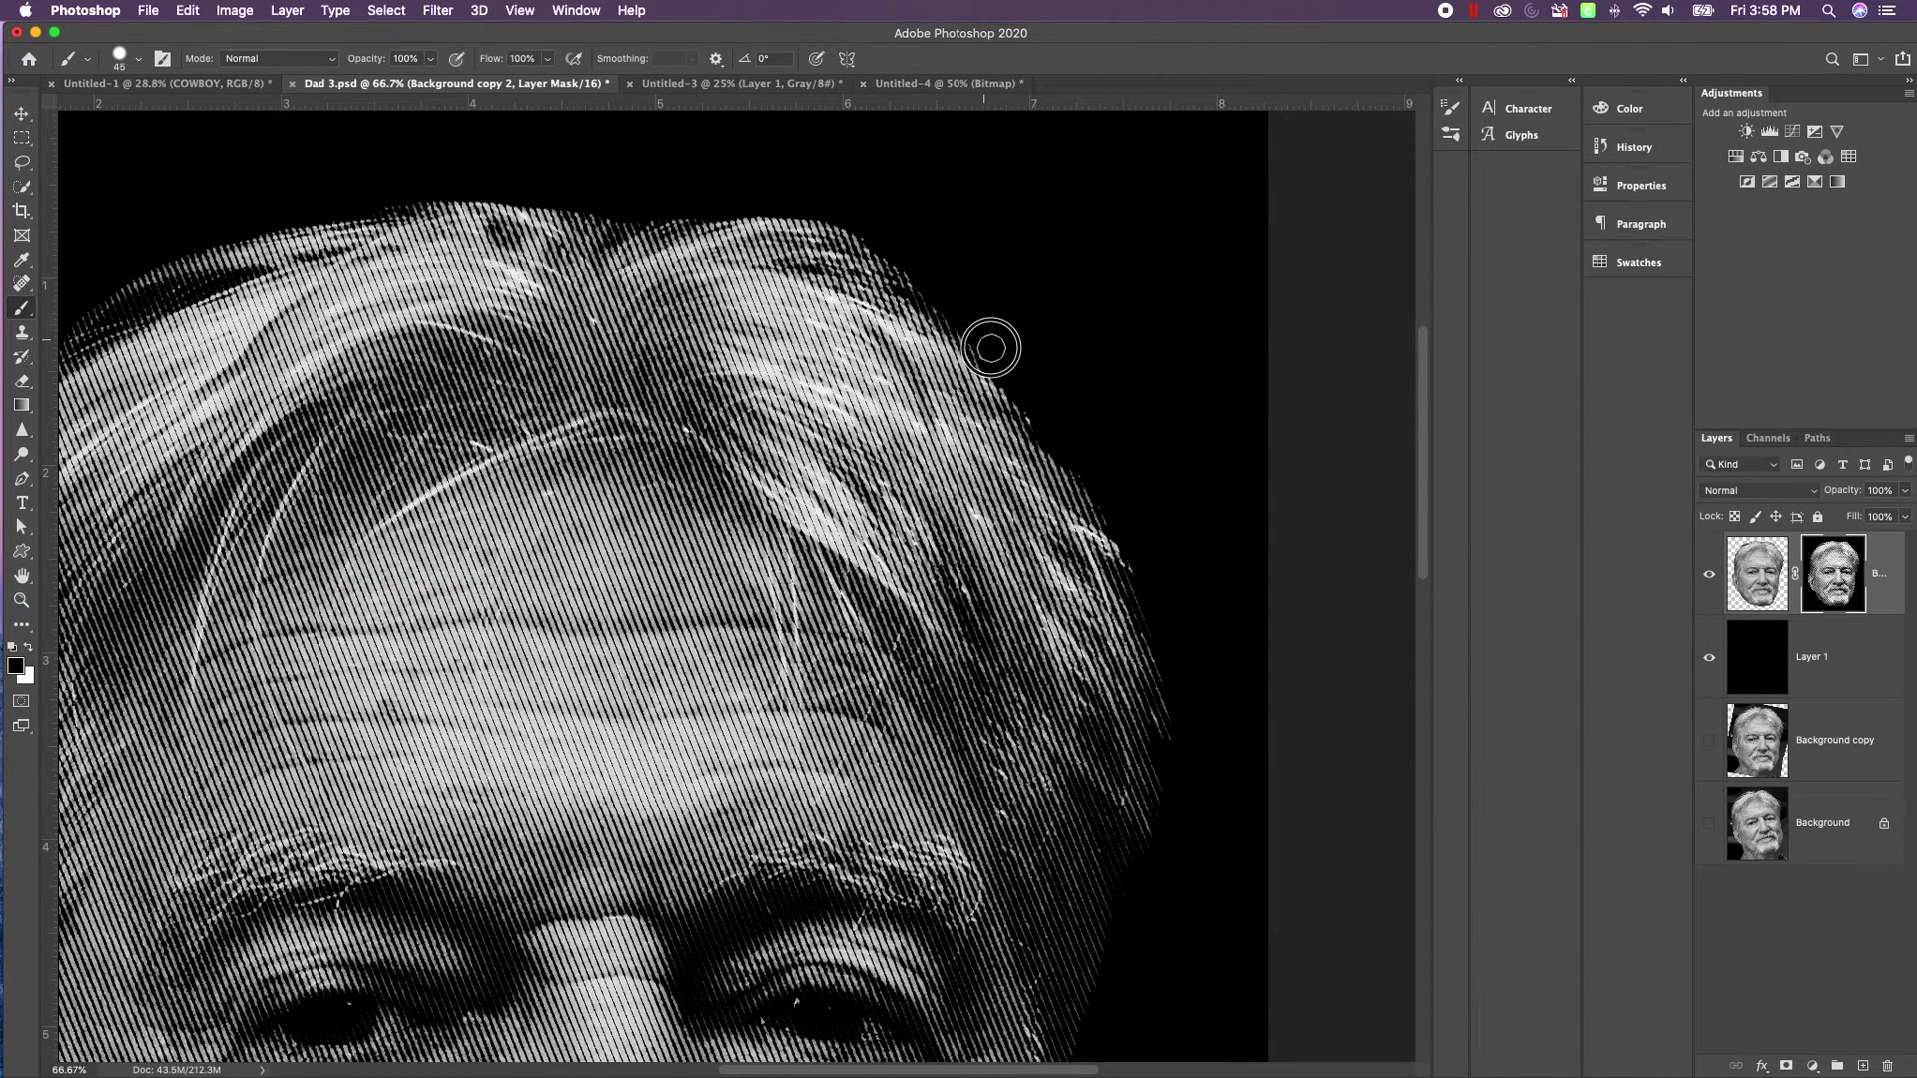
Paint black on the mask along the edge of the face and above the hair to remove stray line ends.
{"action": "scroll", "coordinate": [1089, 388], "scroll_direction": "down", "scroll_amount": 2}
{"action": "scroll", "coordinate": [1090, 389], "scroll_direction": "down", "scroll_amount": 8}
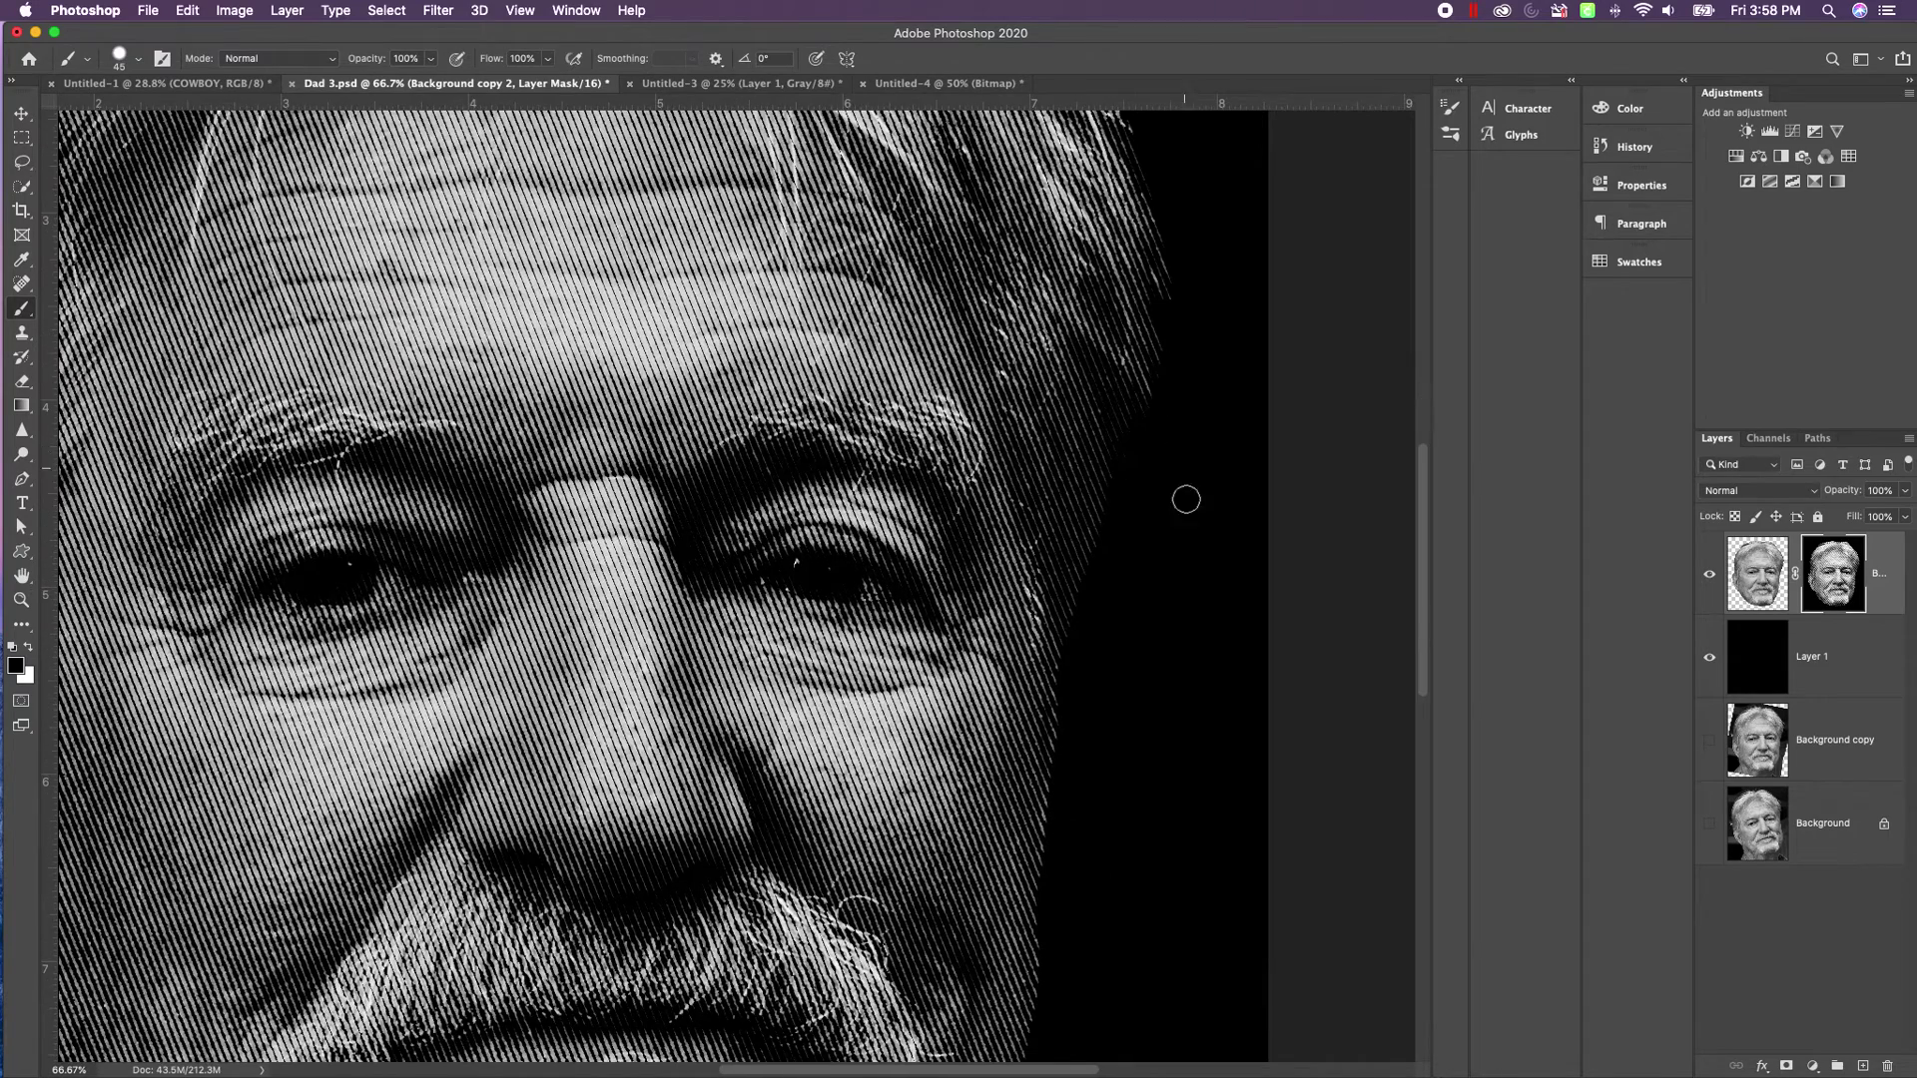
{"action": "left_click_drag", "start_coordinate": [1136, 439], "coordinate": [1084, 634]}
{"action": "scroll", "coordinate": [1086, 633], "scroll_direction": "left", "scroll_amount": 5}
{"action": "scroll", "coordinate": [819, 539], "scroll_direction": "left", "scroll_amount": 10}
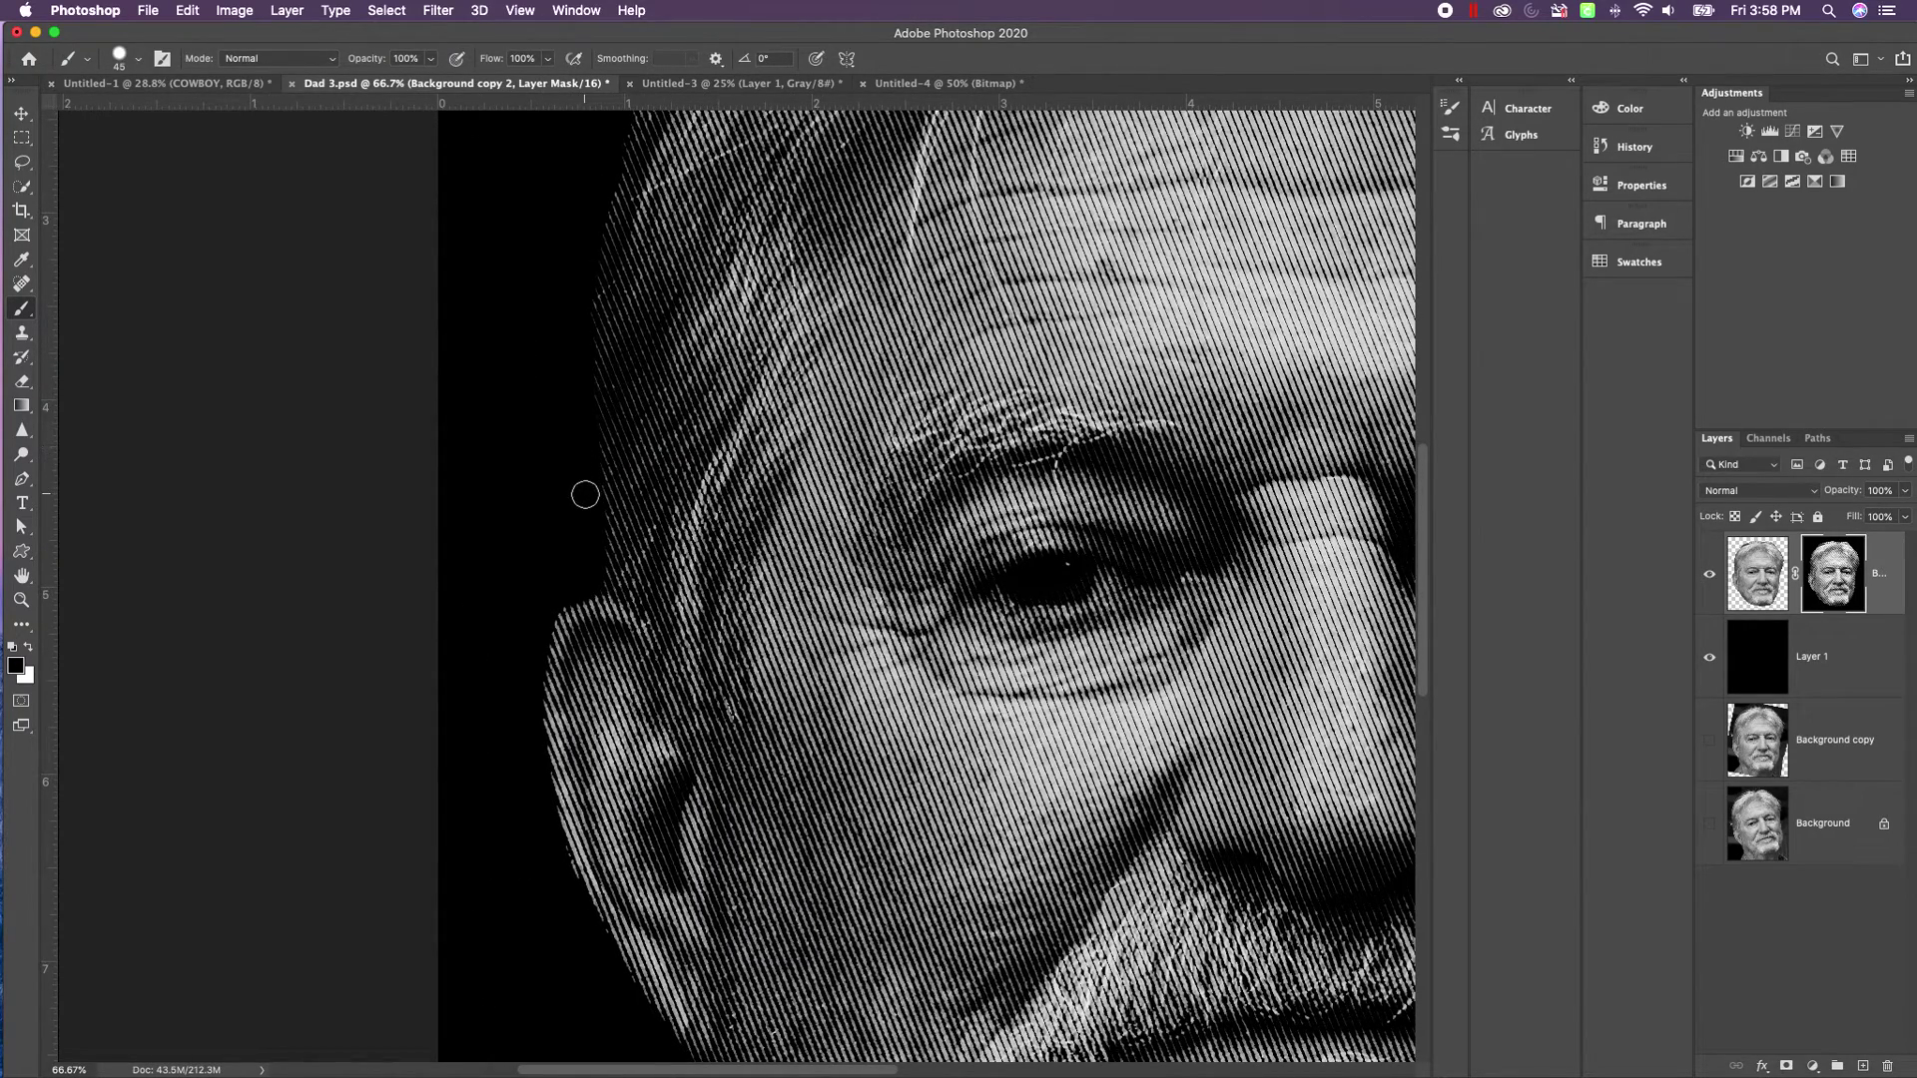
{"action": "scroll", "coordinate": [565, 526], "scroll_direction": "right", "scroll_amount": 4}
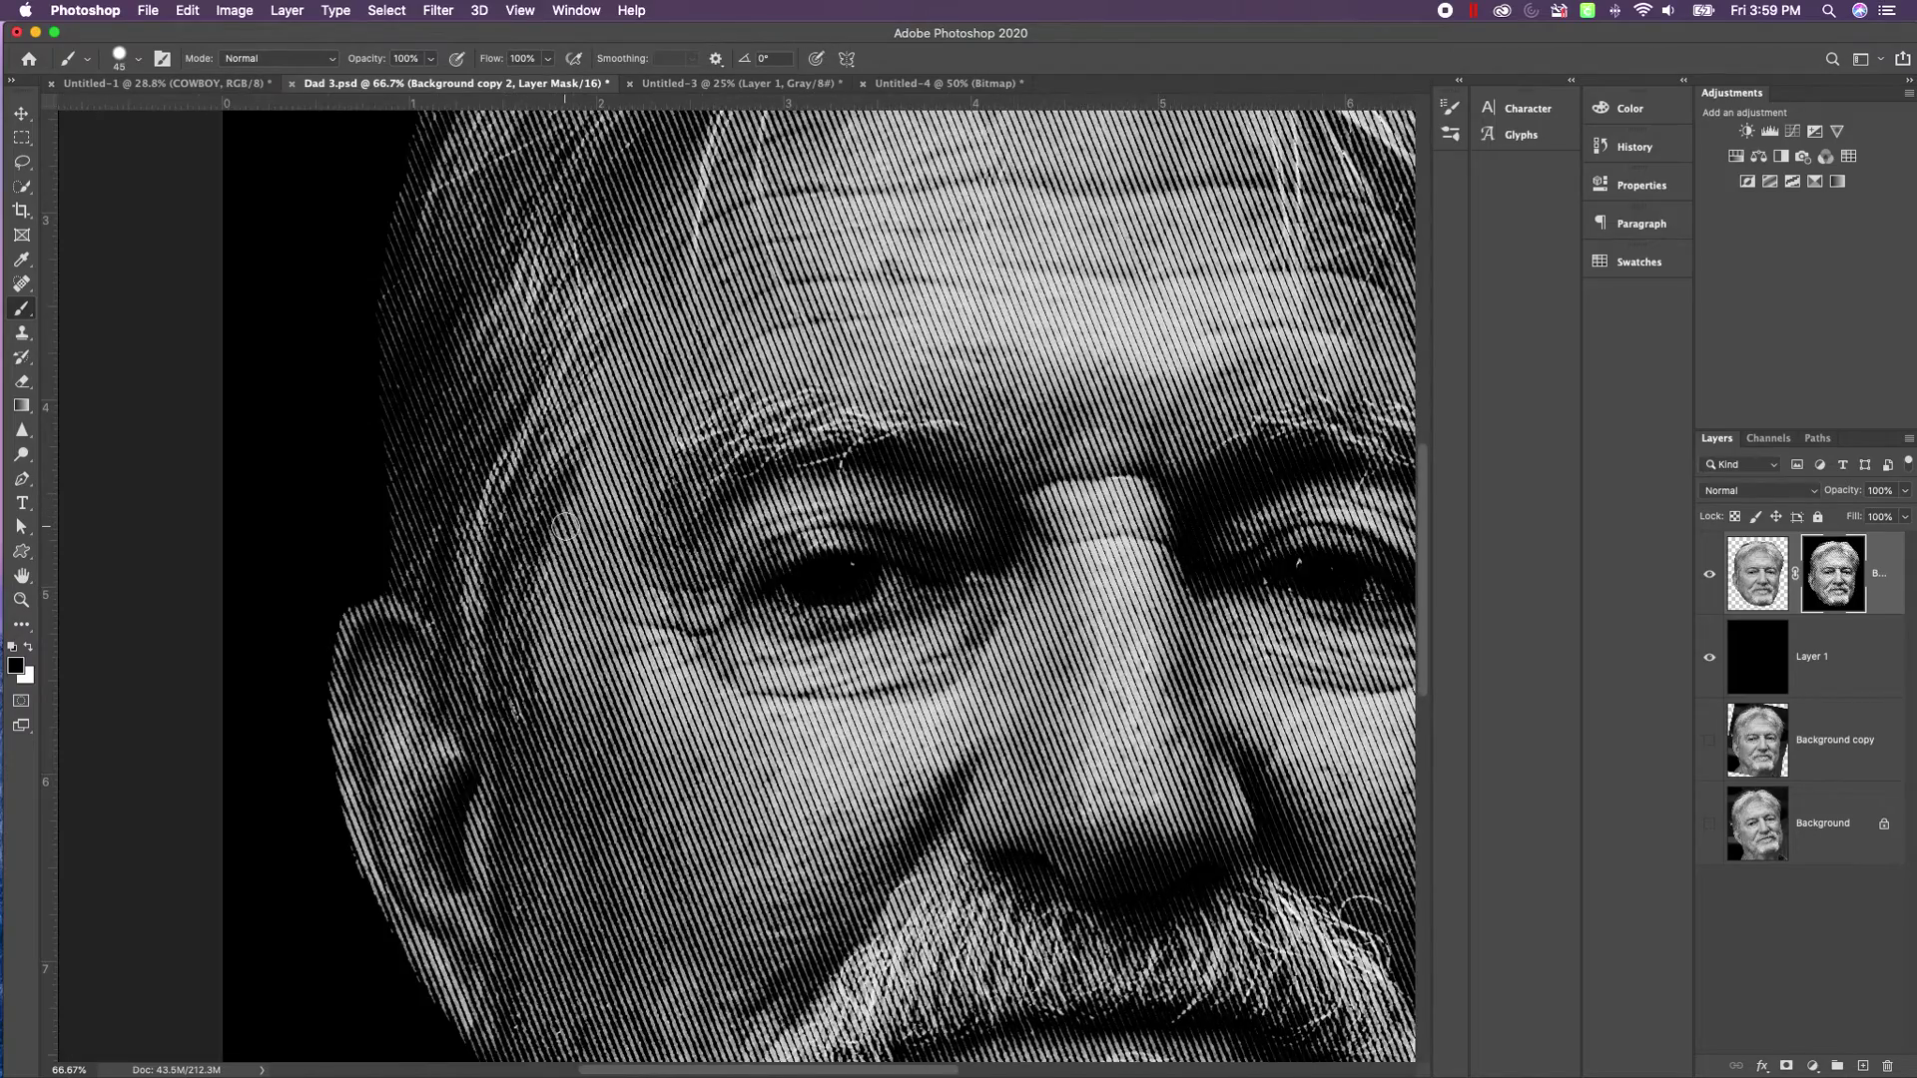
{"action": "scroll", "coordinate": [565, 526], "scroll_direction": "down", "scroll_amount": 10}
{"action": "scroll", "coordinate": [565, 526], "scroll_direction": "right", "scroll_amount": 4}
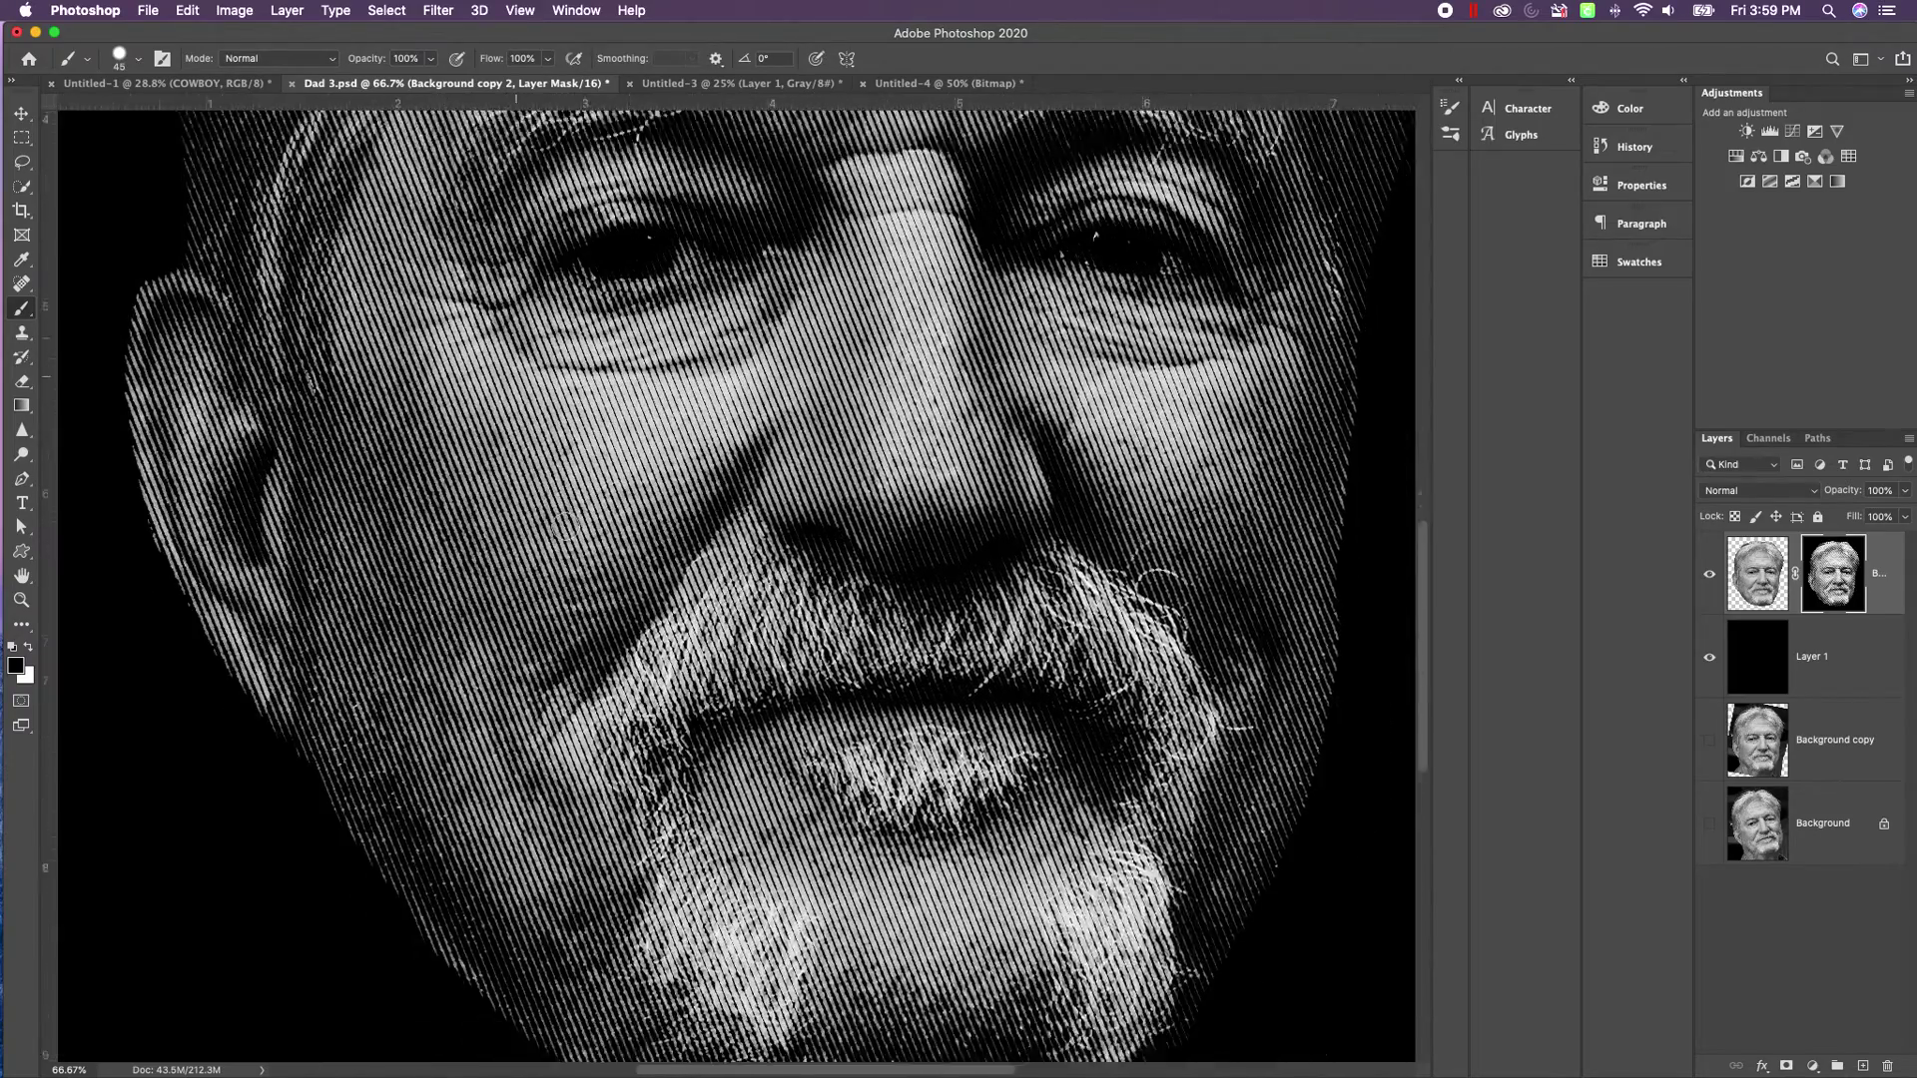
{"action": "scroll", "coordinate": [565, 526], "scroll_direction": "up", "scroll_amount": 15}
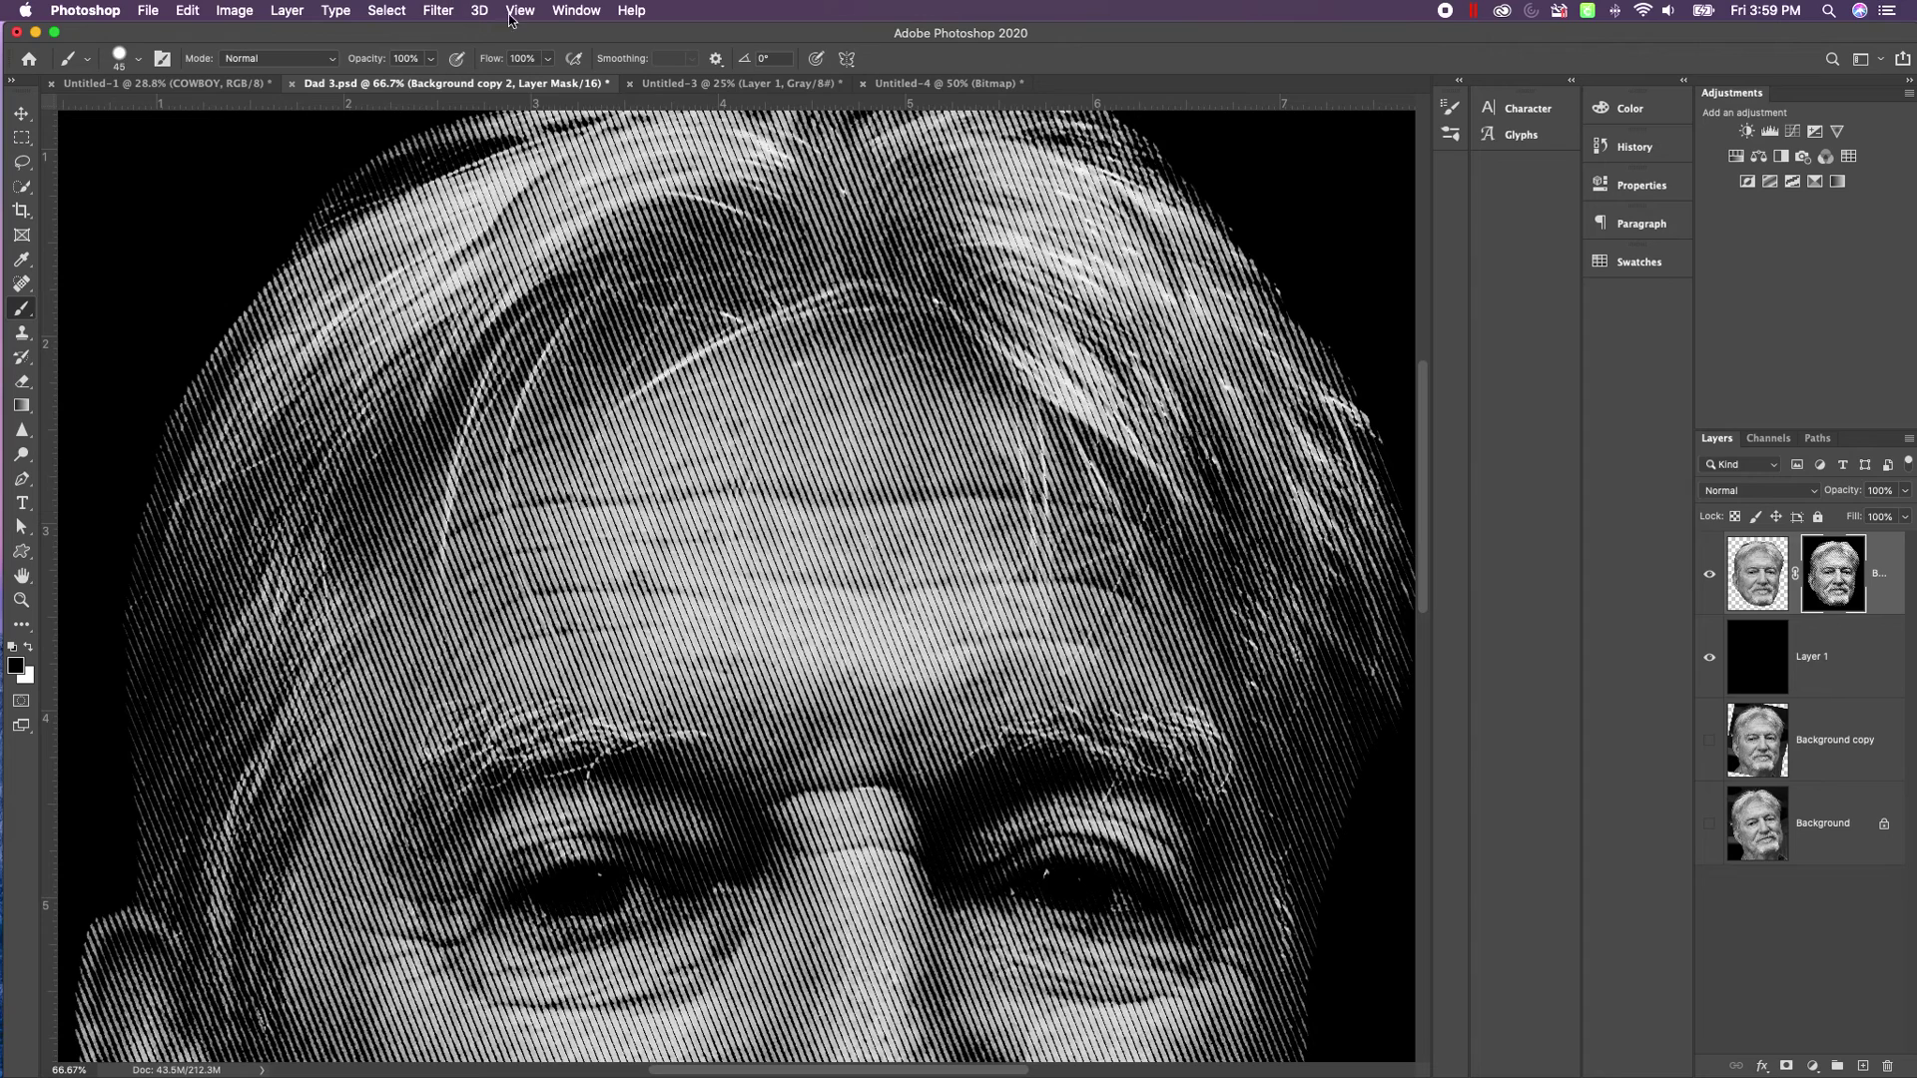
{"action": "scroll", "coordinate": [581, 132], "scroll_direction": "up", "scroll_amount": 8}
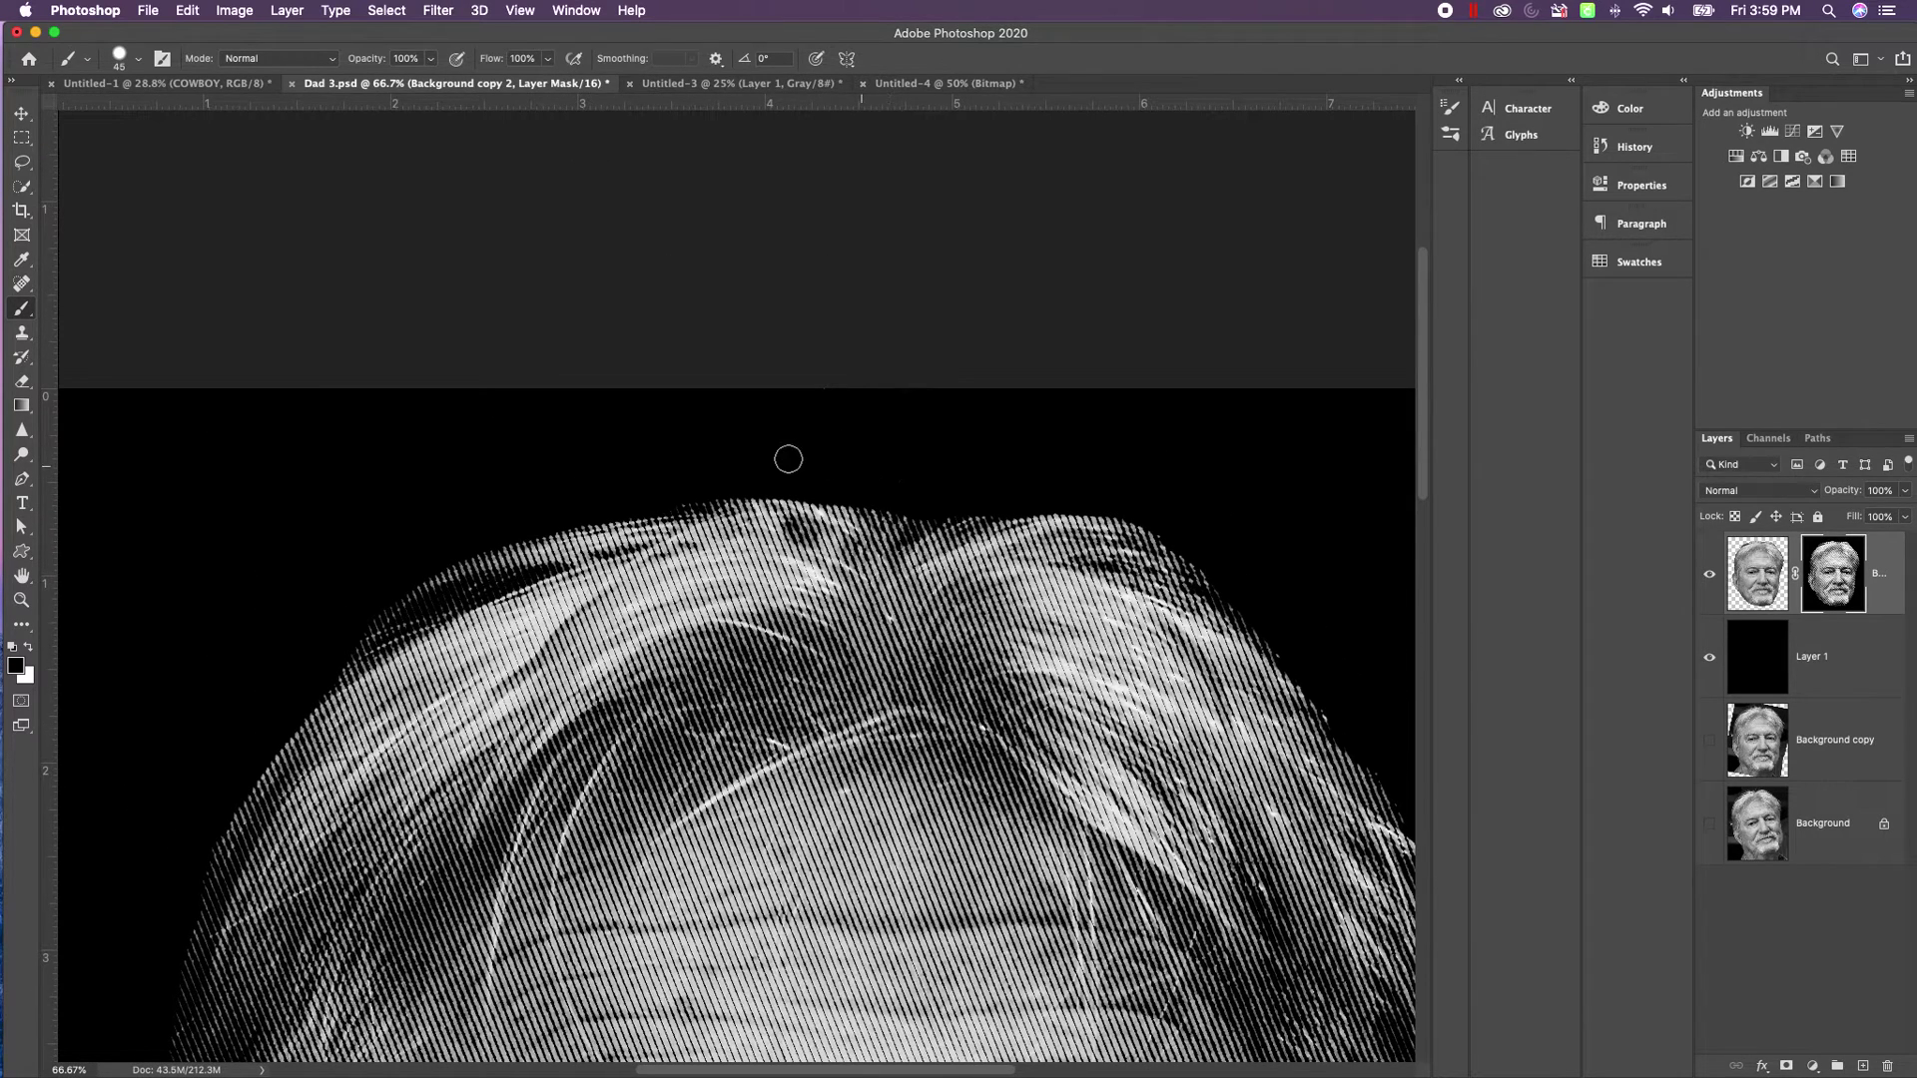
{"action": "mouse_move", "coordinate": [667, 496]}
{"action": "left_mouse_down"}
{"action": "mouse_move", "coordinate": [698, 488]}
{"action": "mouse_move", "coordinate": [663, 496]}
{"action": "left_mouse_up"}
Apply the layer mask permanently to Background copy 2 and hide the black Layer 1.
{"action": "left_click", "coordinate": [518, 12]}
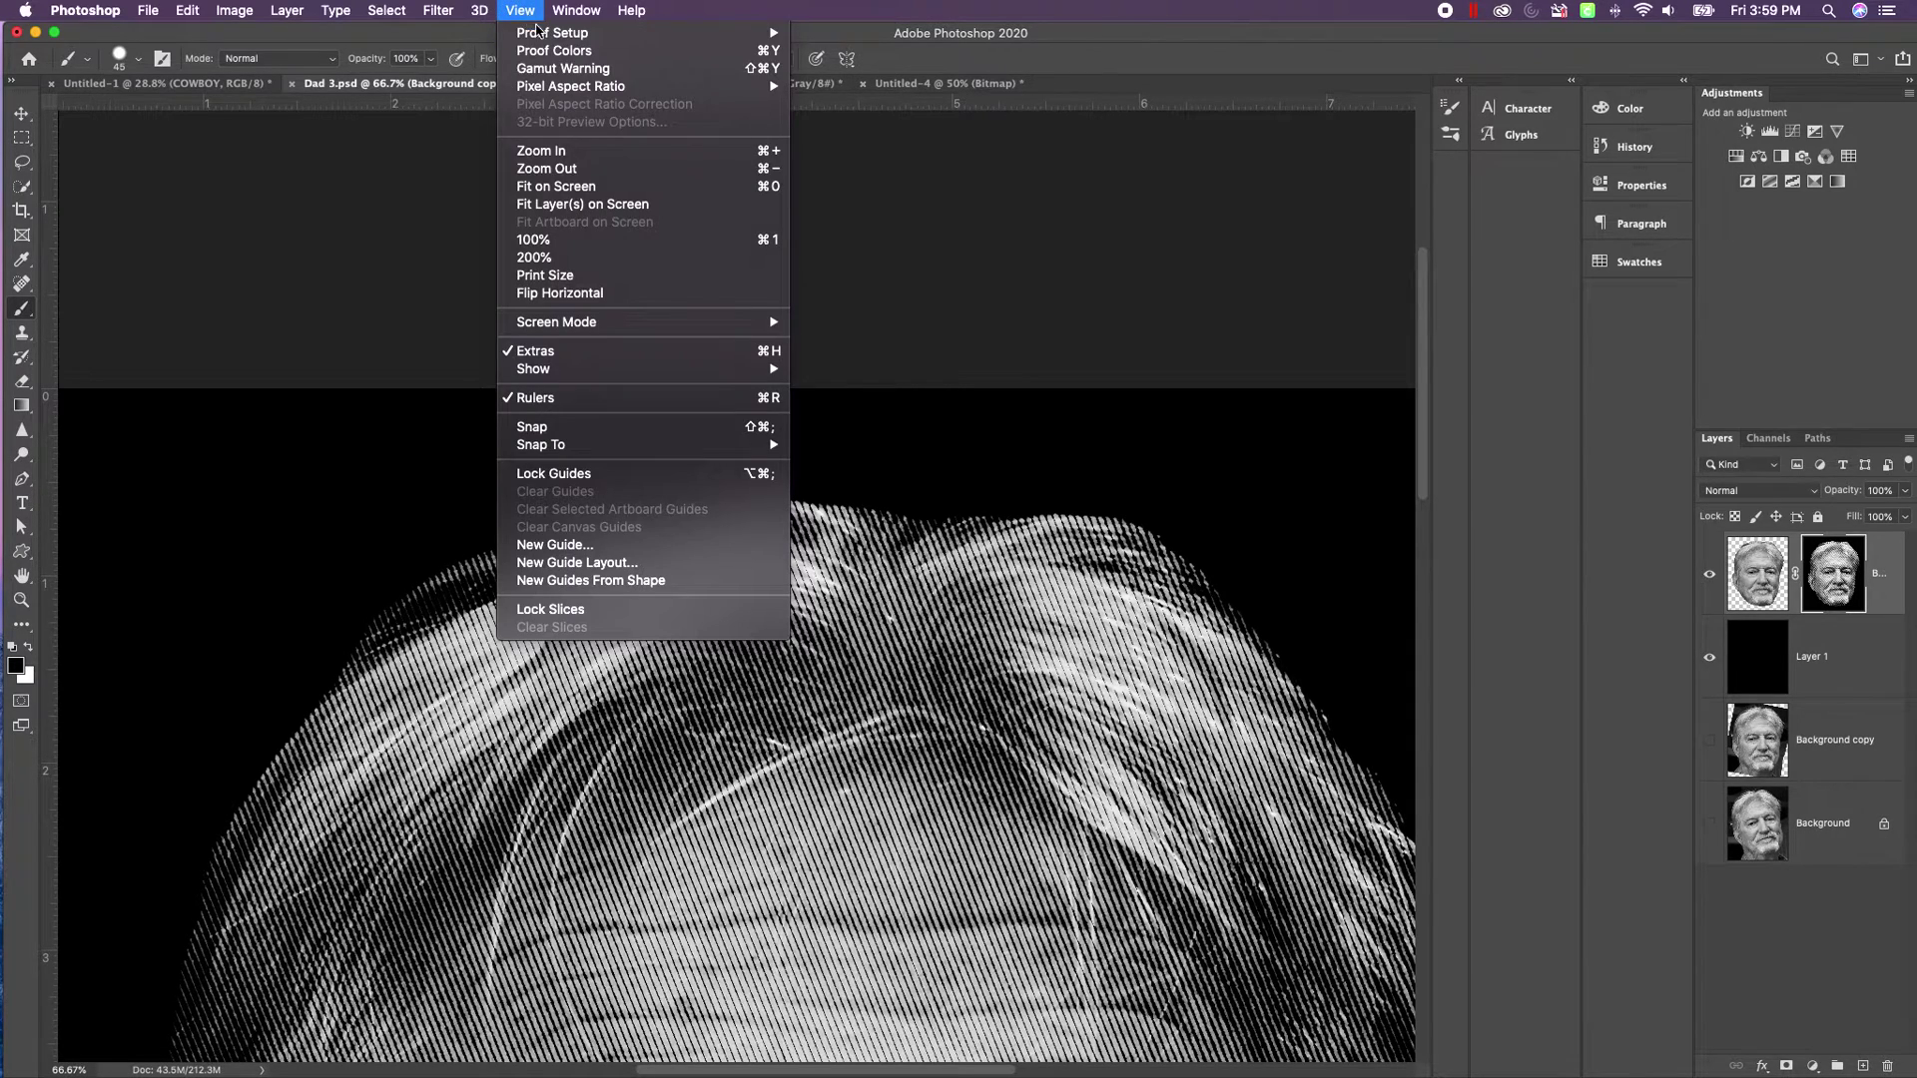
{"action": "left_click", "coordinate": [574, 190]}
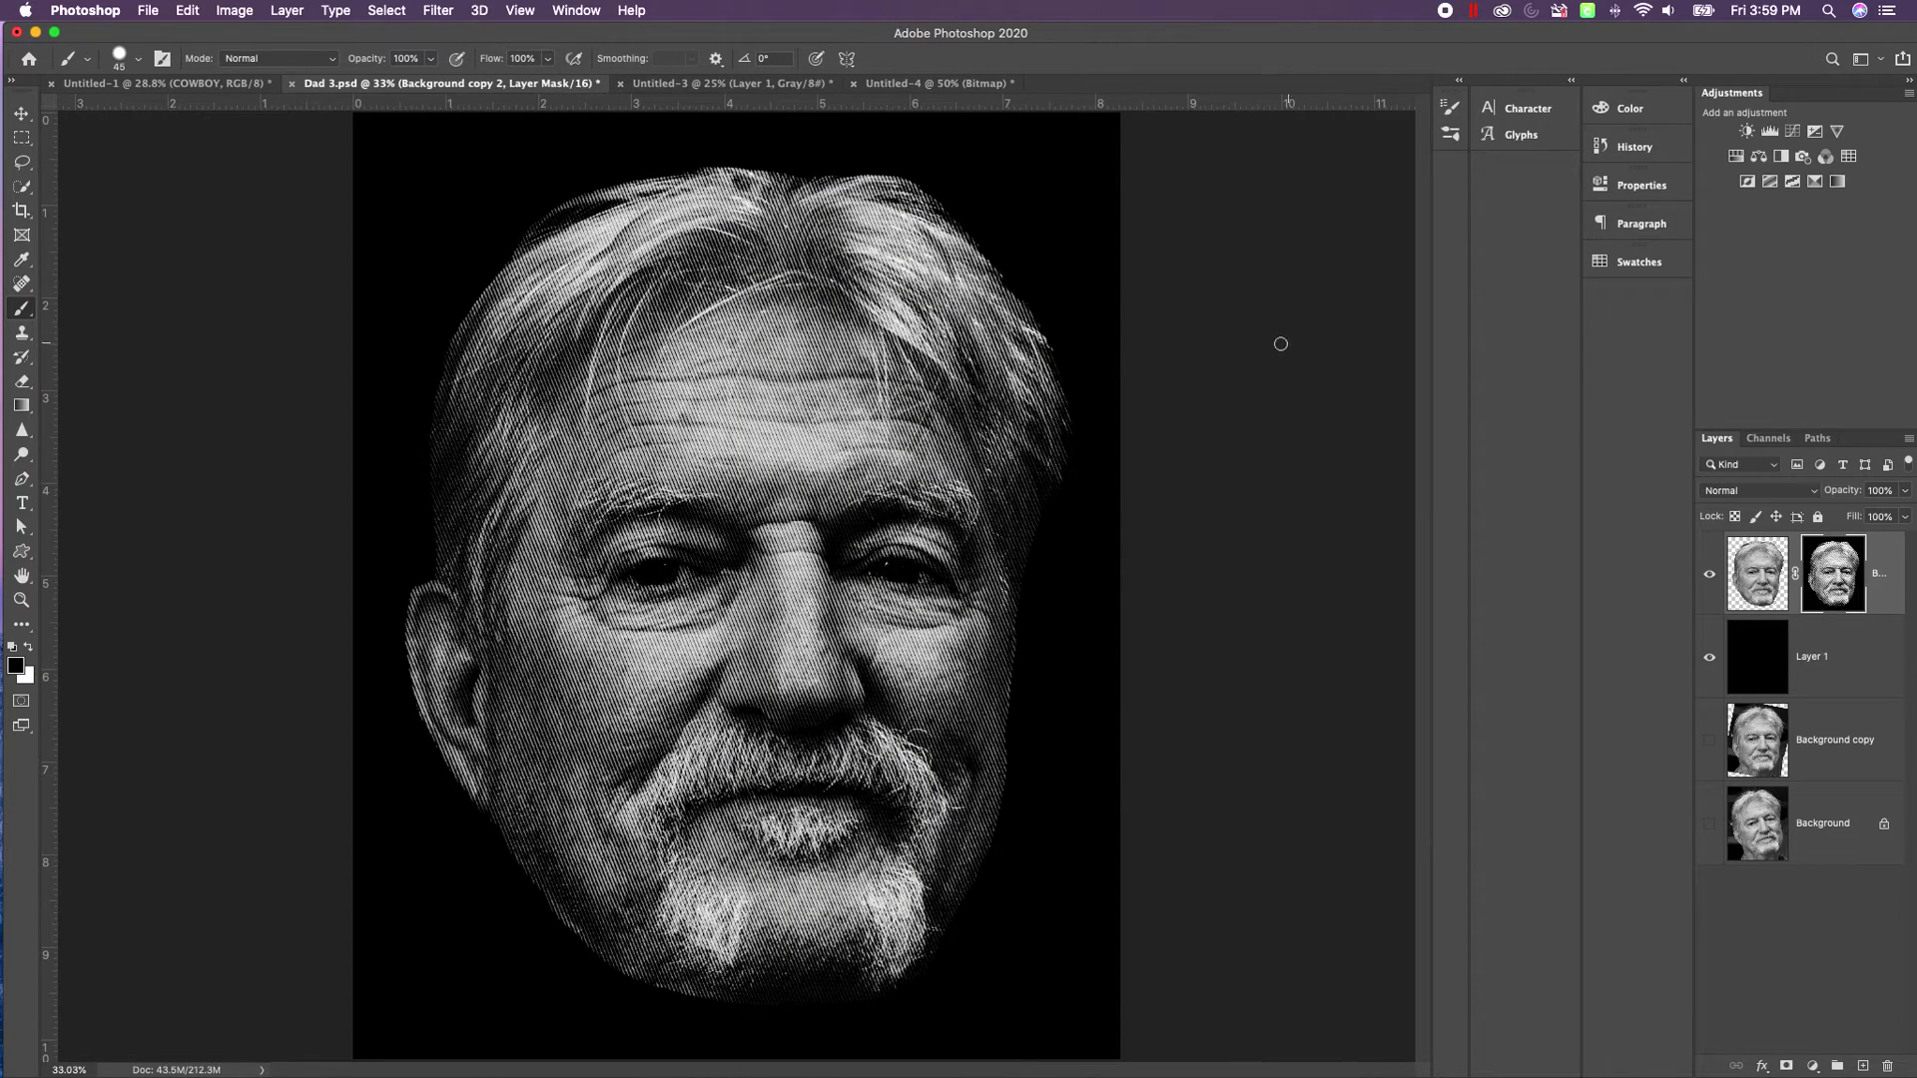
{"action": "right_click", "coordinate": [1834, 576]}
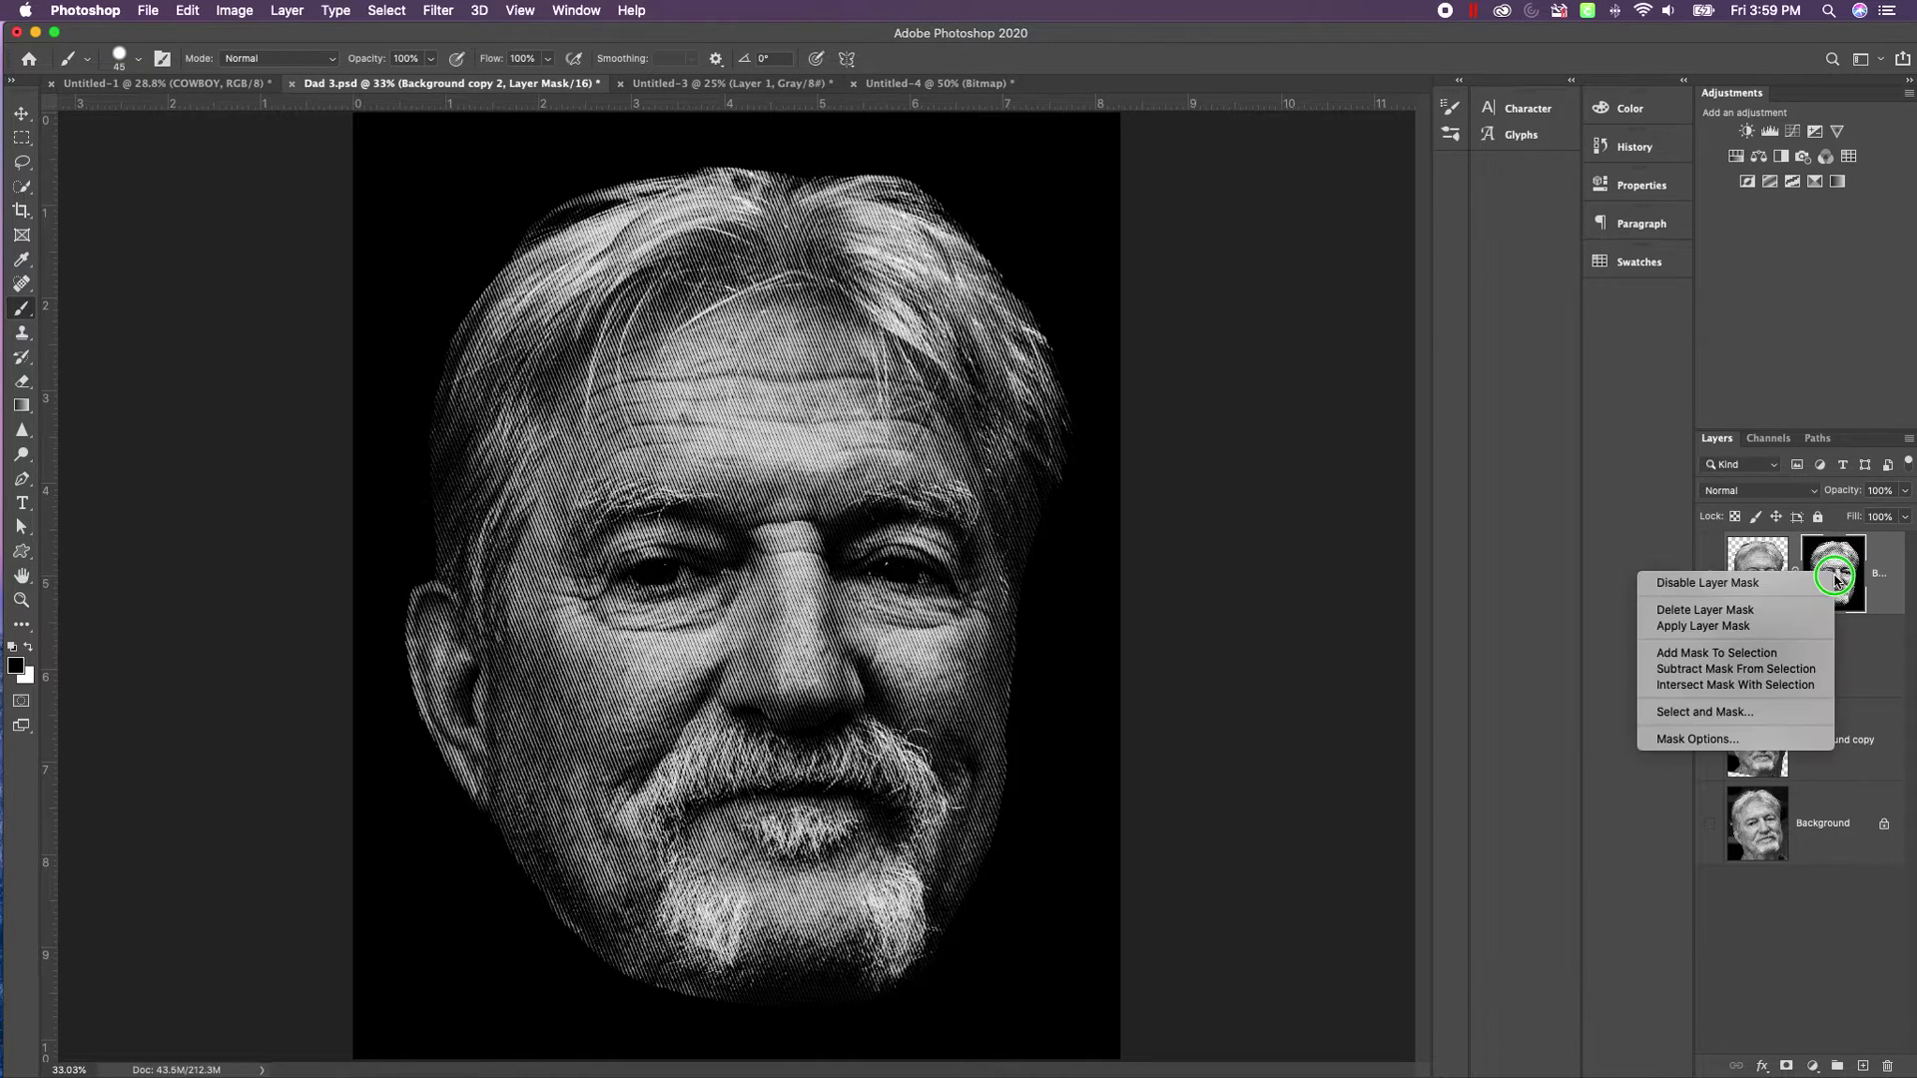
{"action": "left_click", "coordinate": [1757, 610]}
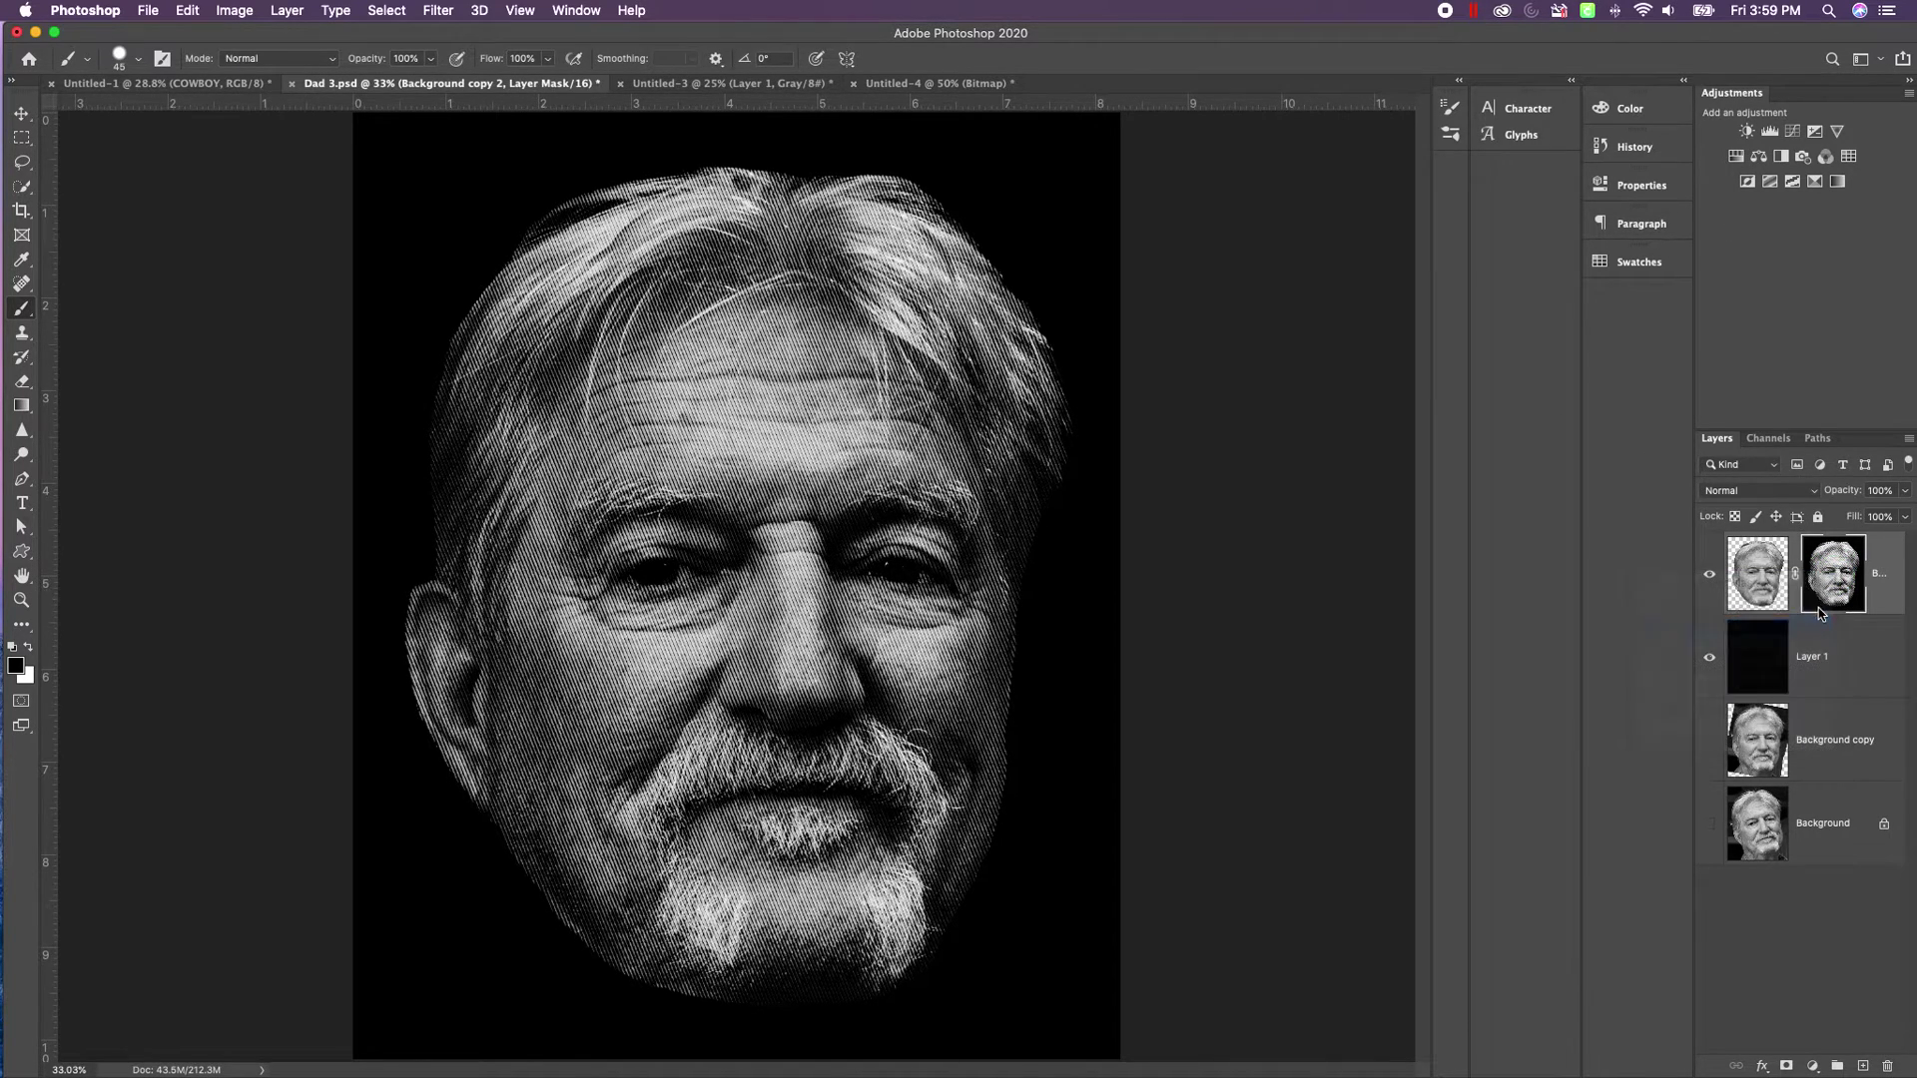
{"action": "left_click", "coordinate": [1708, 657]}
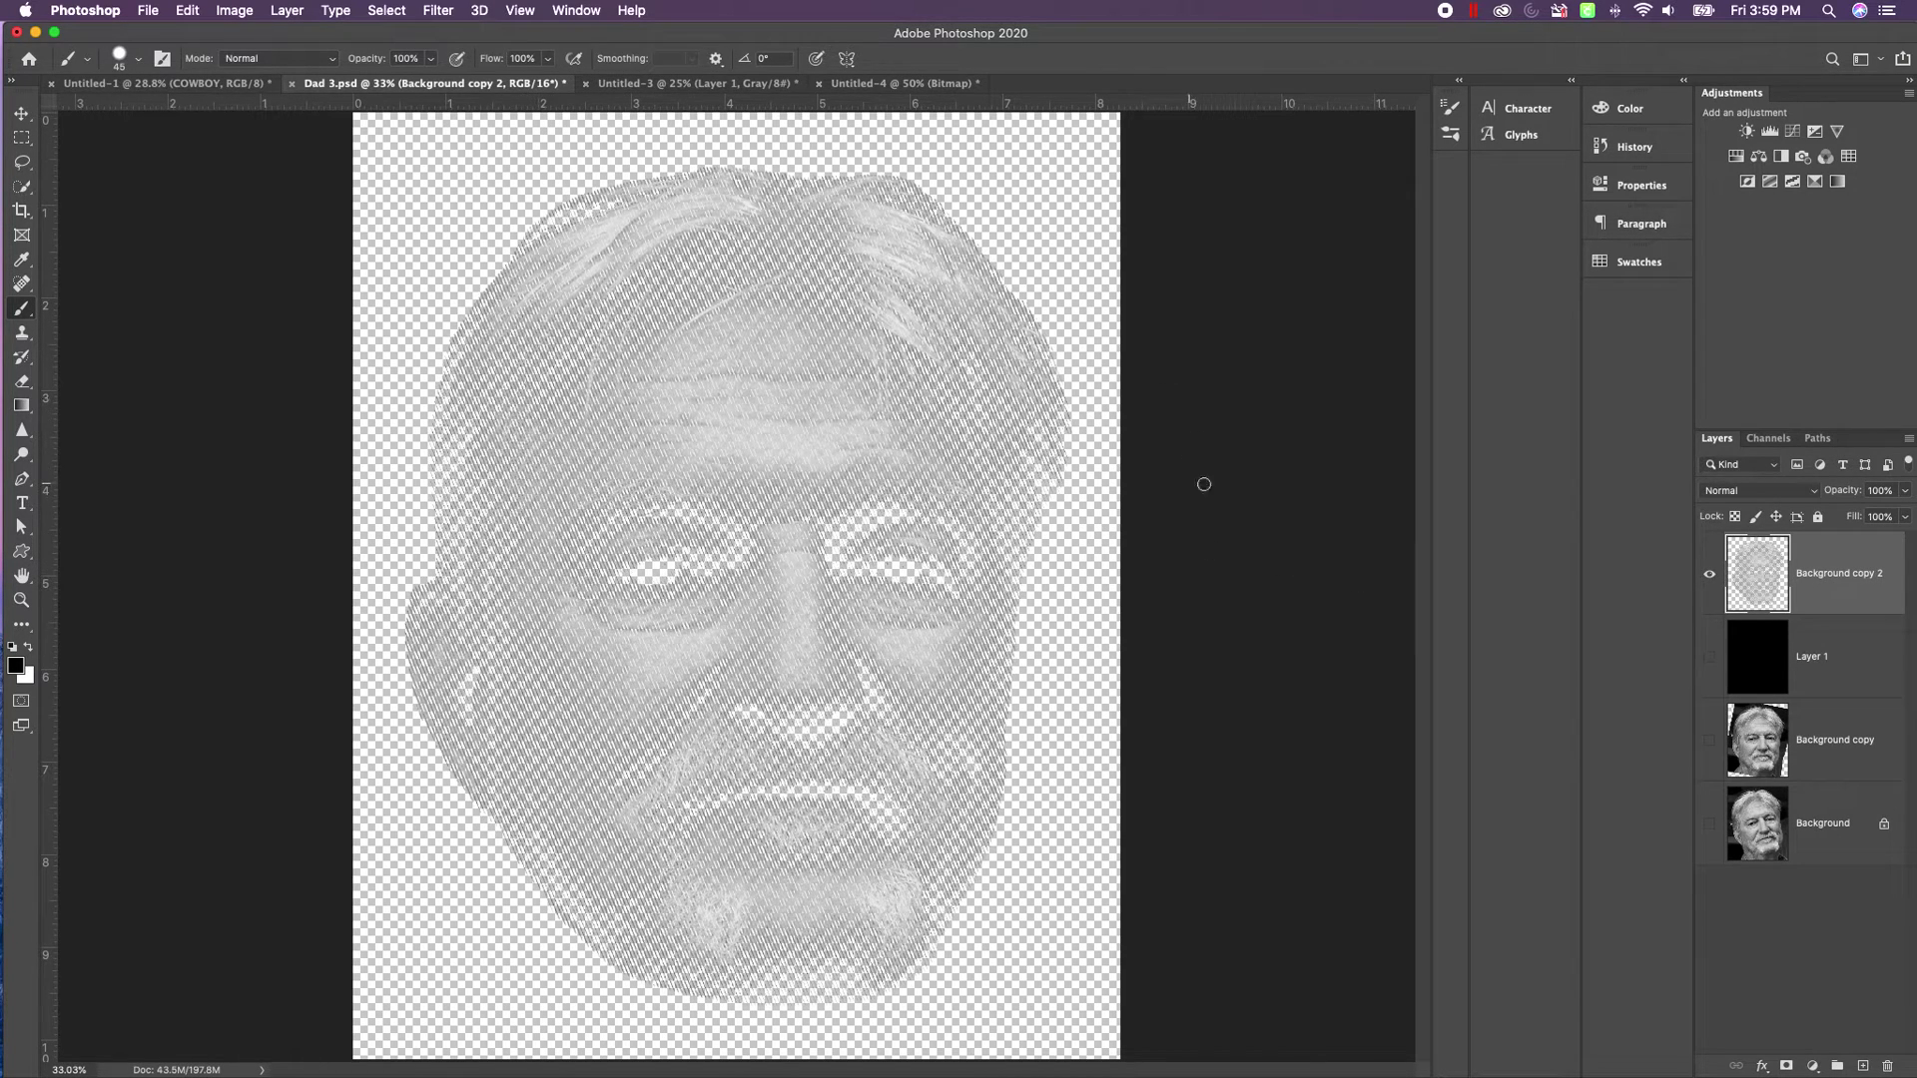
Export the transparent line artwork as Dad 3.png in the 2014-12-06 folder.
{"action": "left_click", "coordinate": [148, 11]}
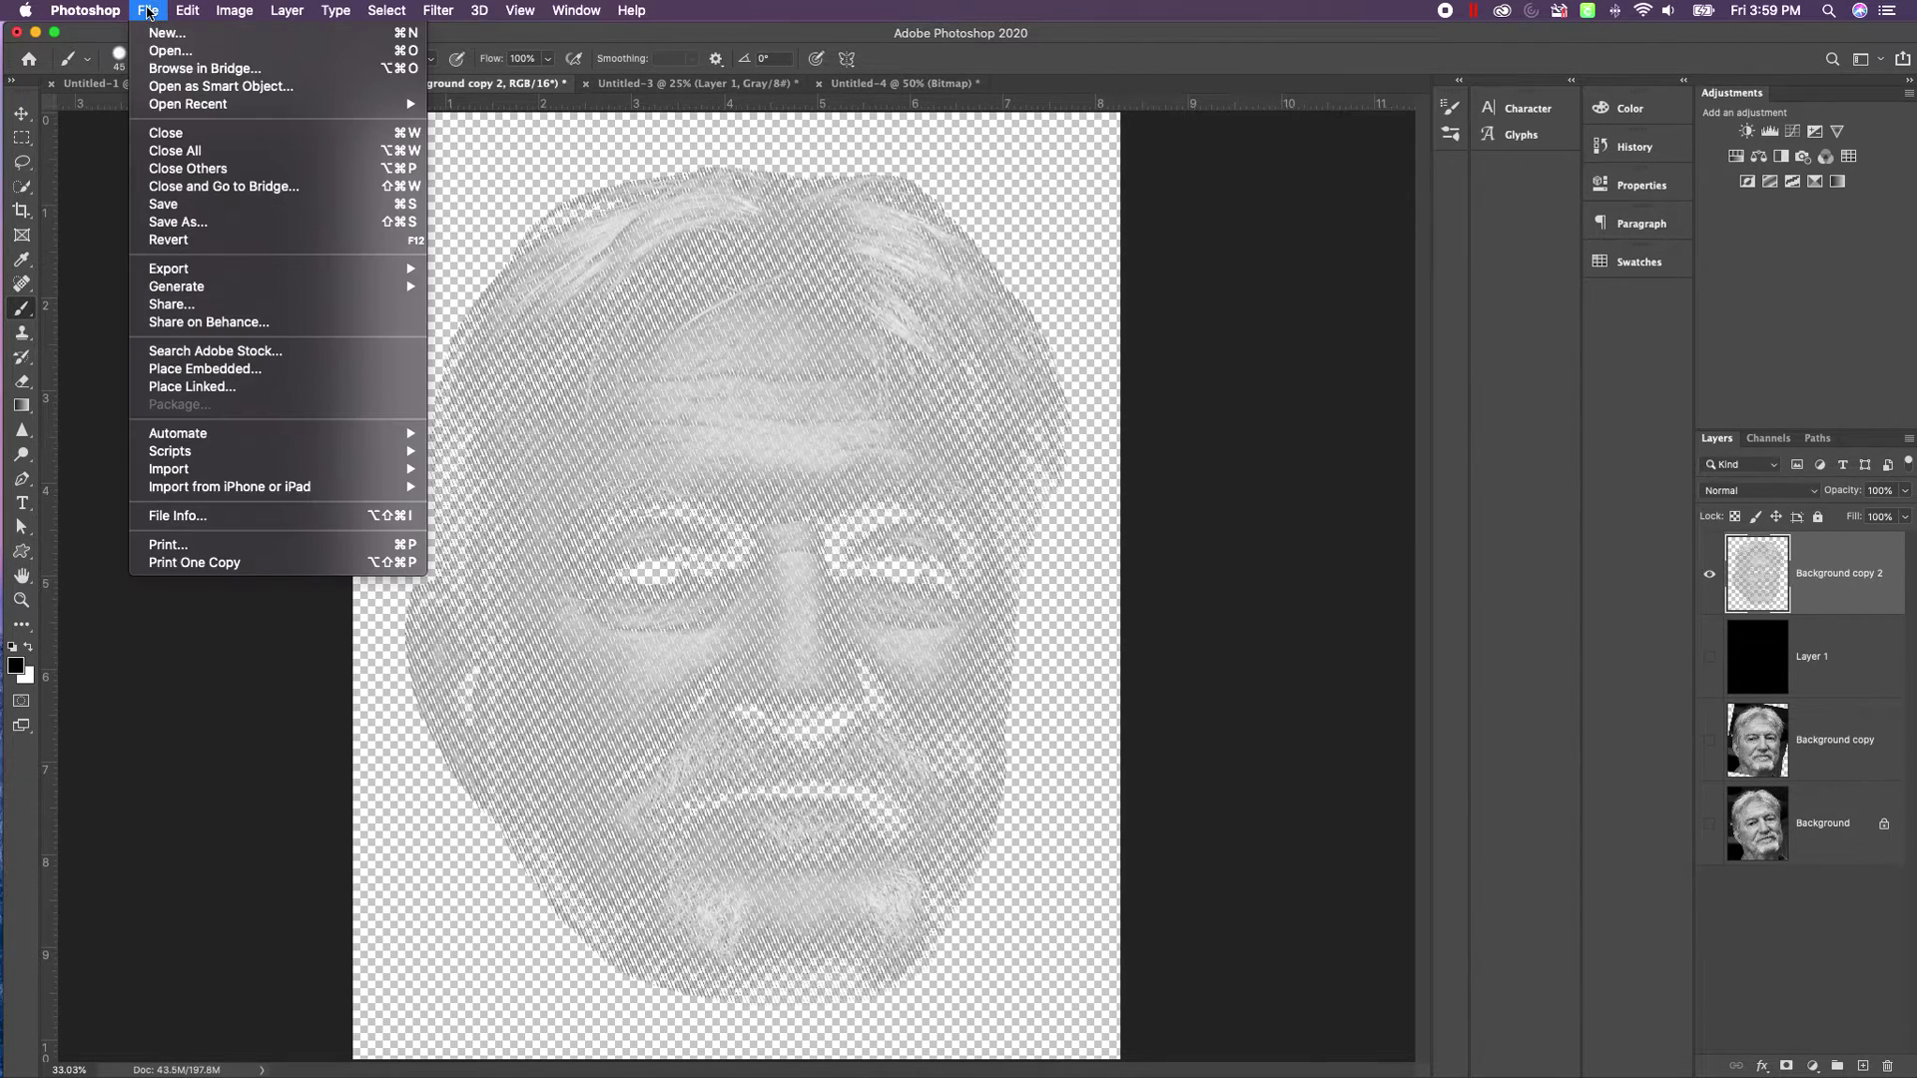
{"action": "mouse_move", "coordinate": [405, 272]}
{"action": "left_click", "coordinate": [469, 268]}
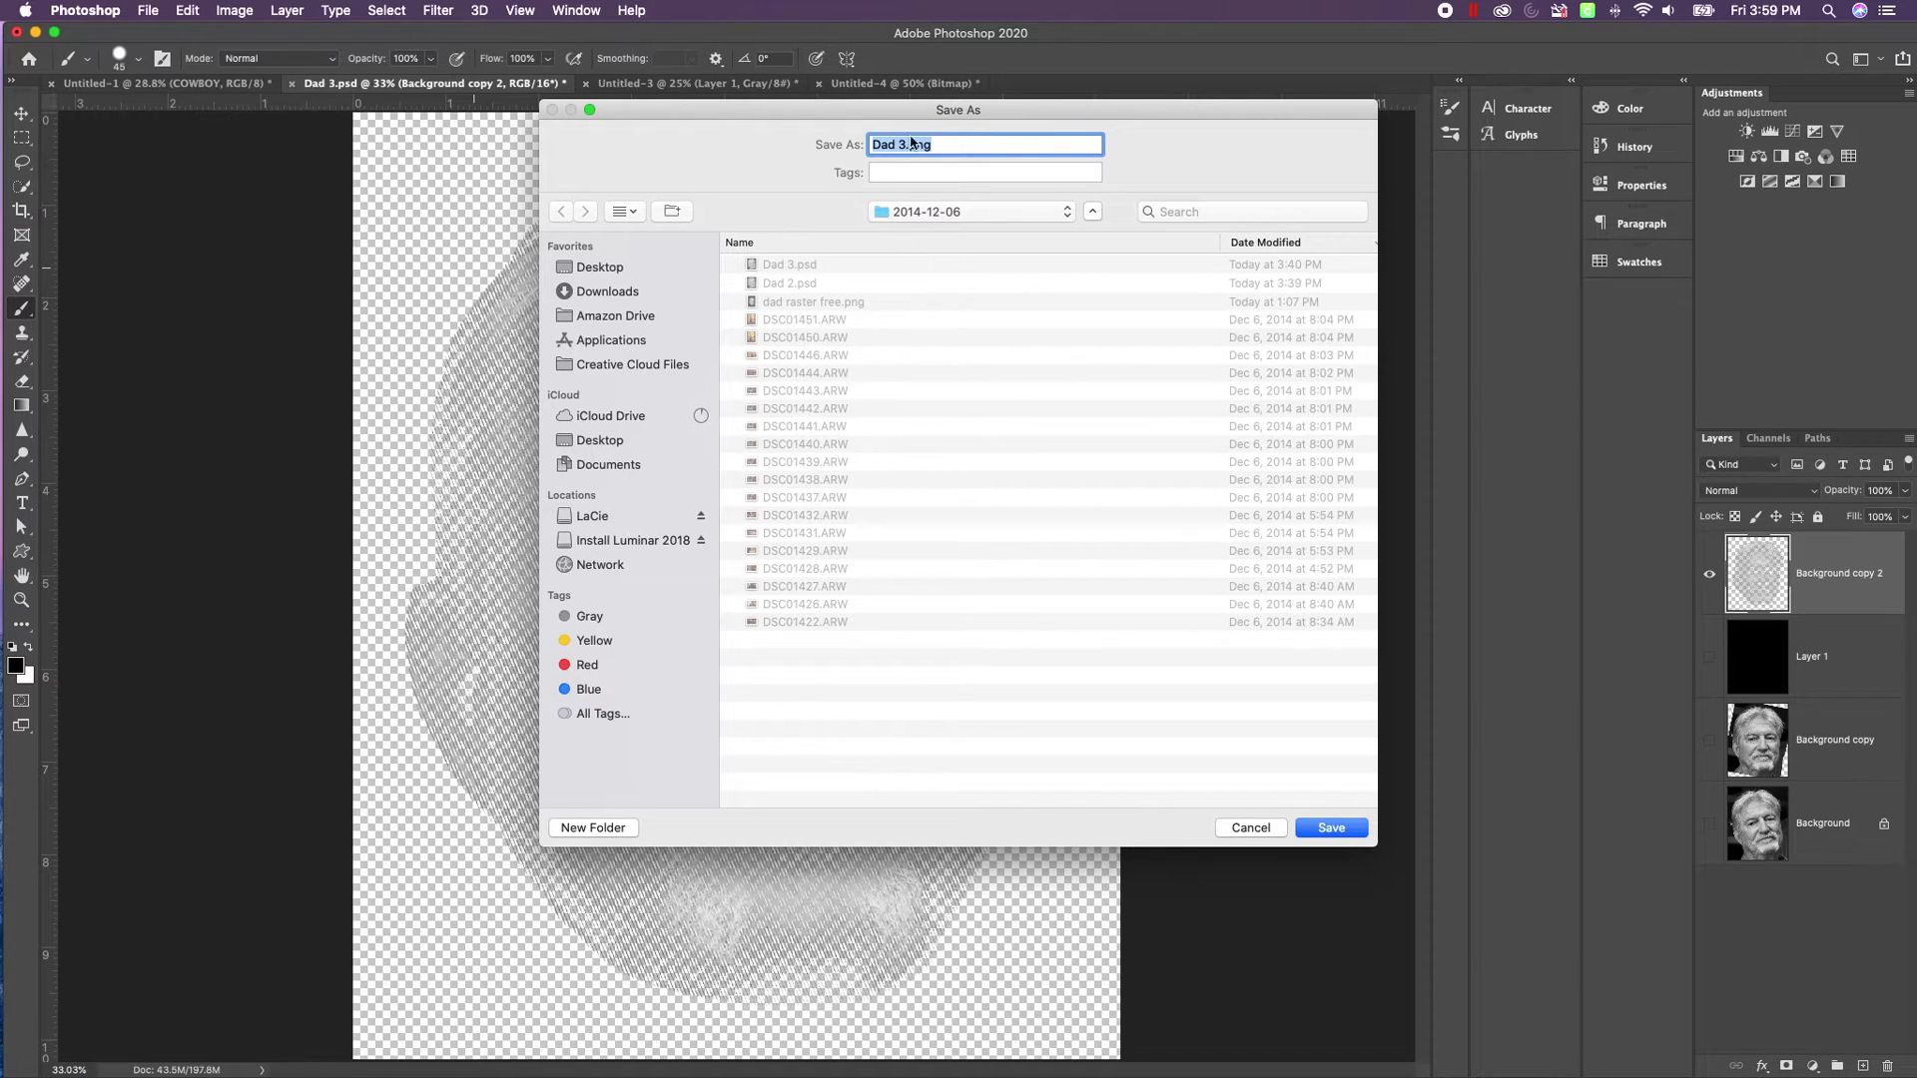
{"action": "left_click", "coordinate": [1334, 828]}
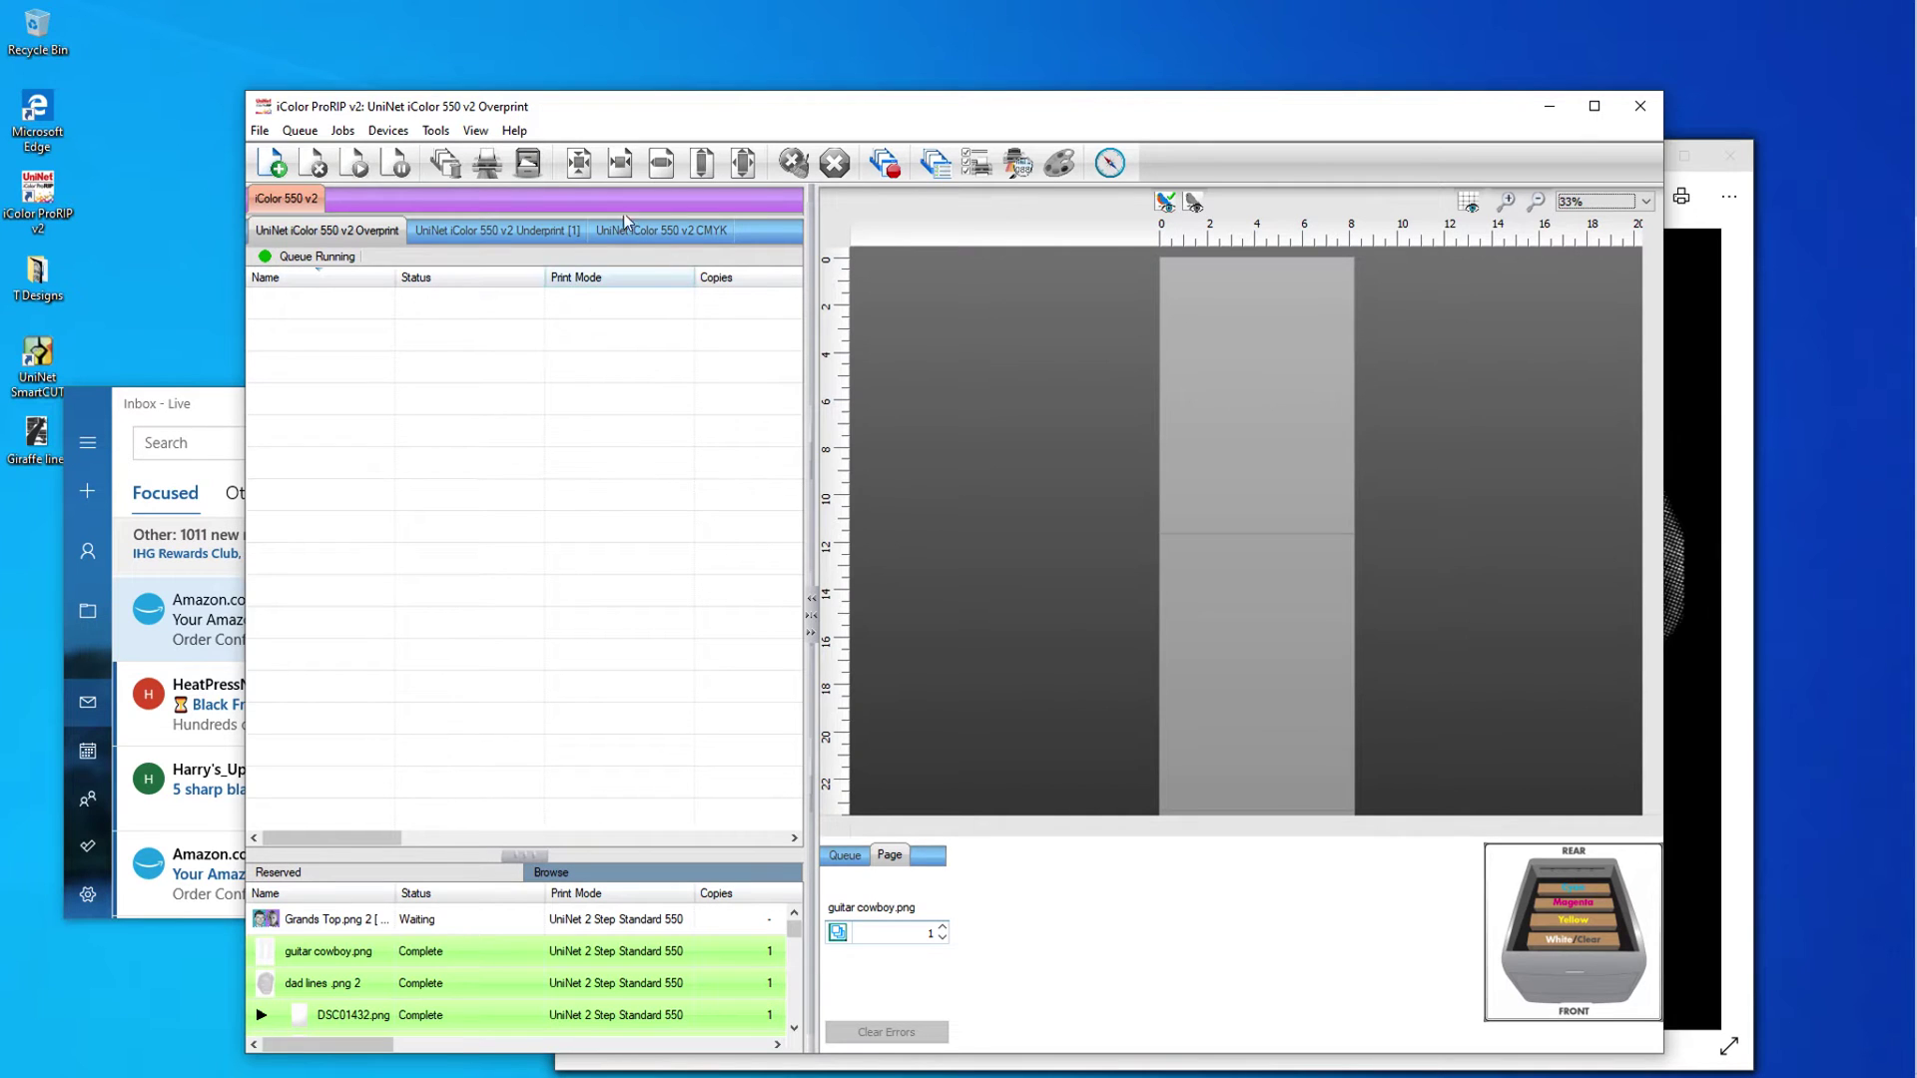
Switch to iColor ProRIP and load the reserved job dad lines .png 2 into the Overprint queue.
{"action": "left_click_drag", "start_coordinate": [594, 112], "coordinate": [644, 104]}
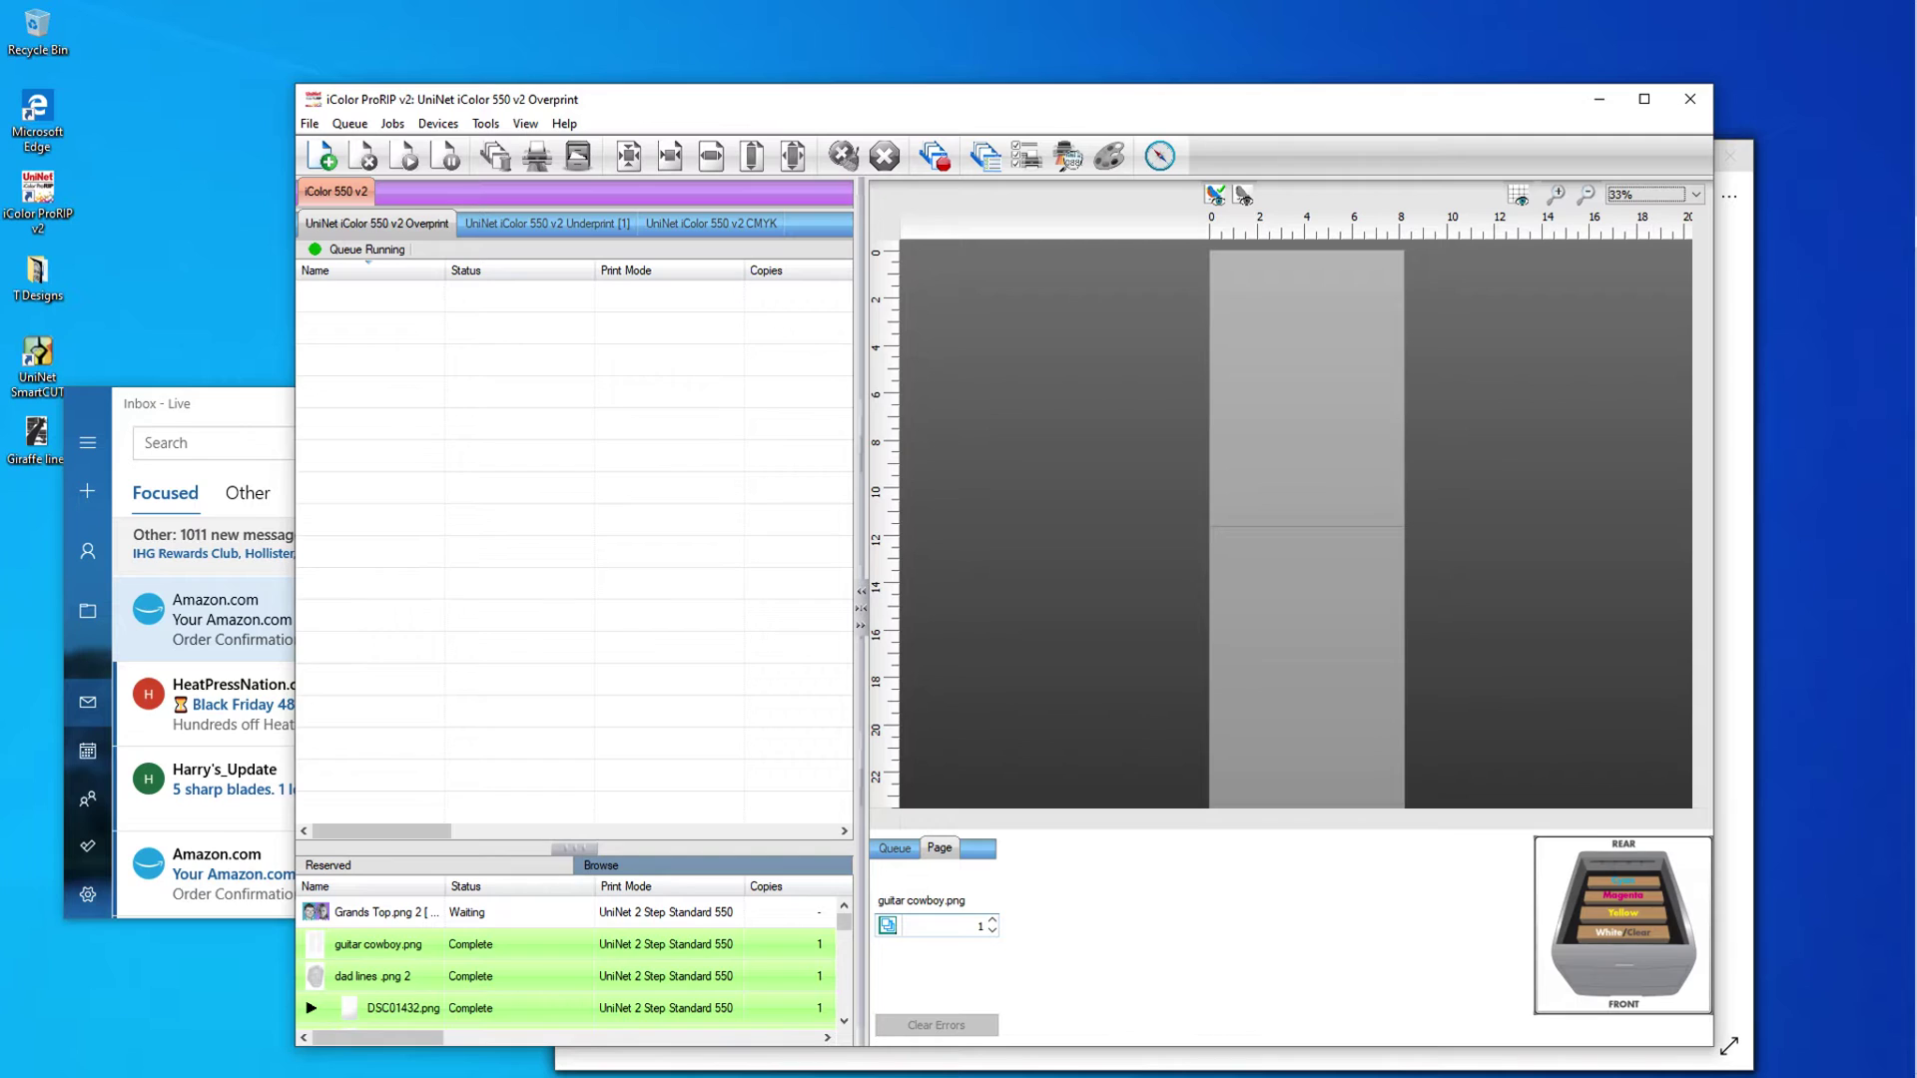
{"action": "left_click", "coordinate": [385, 975]}
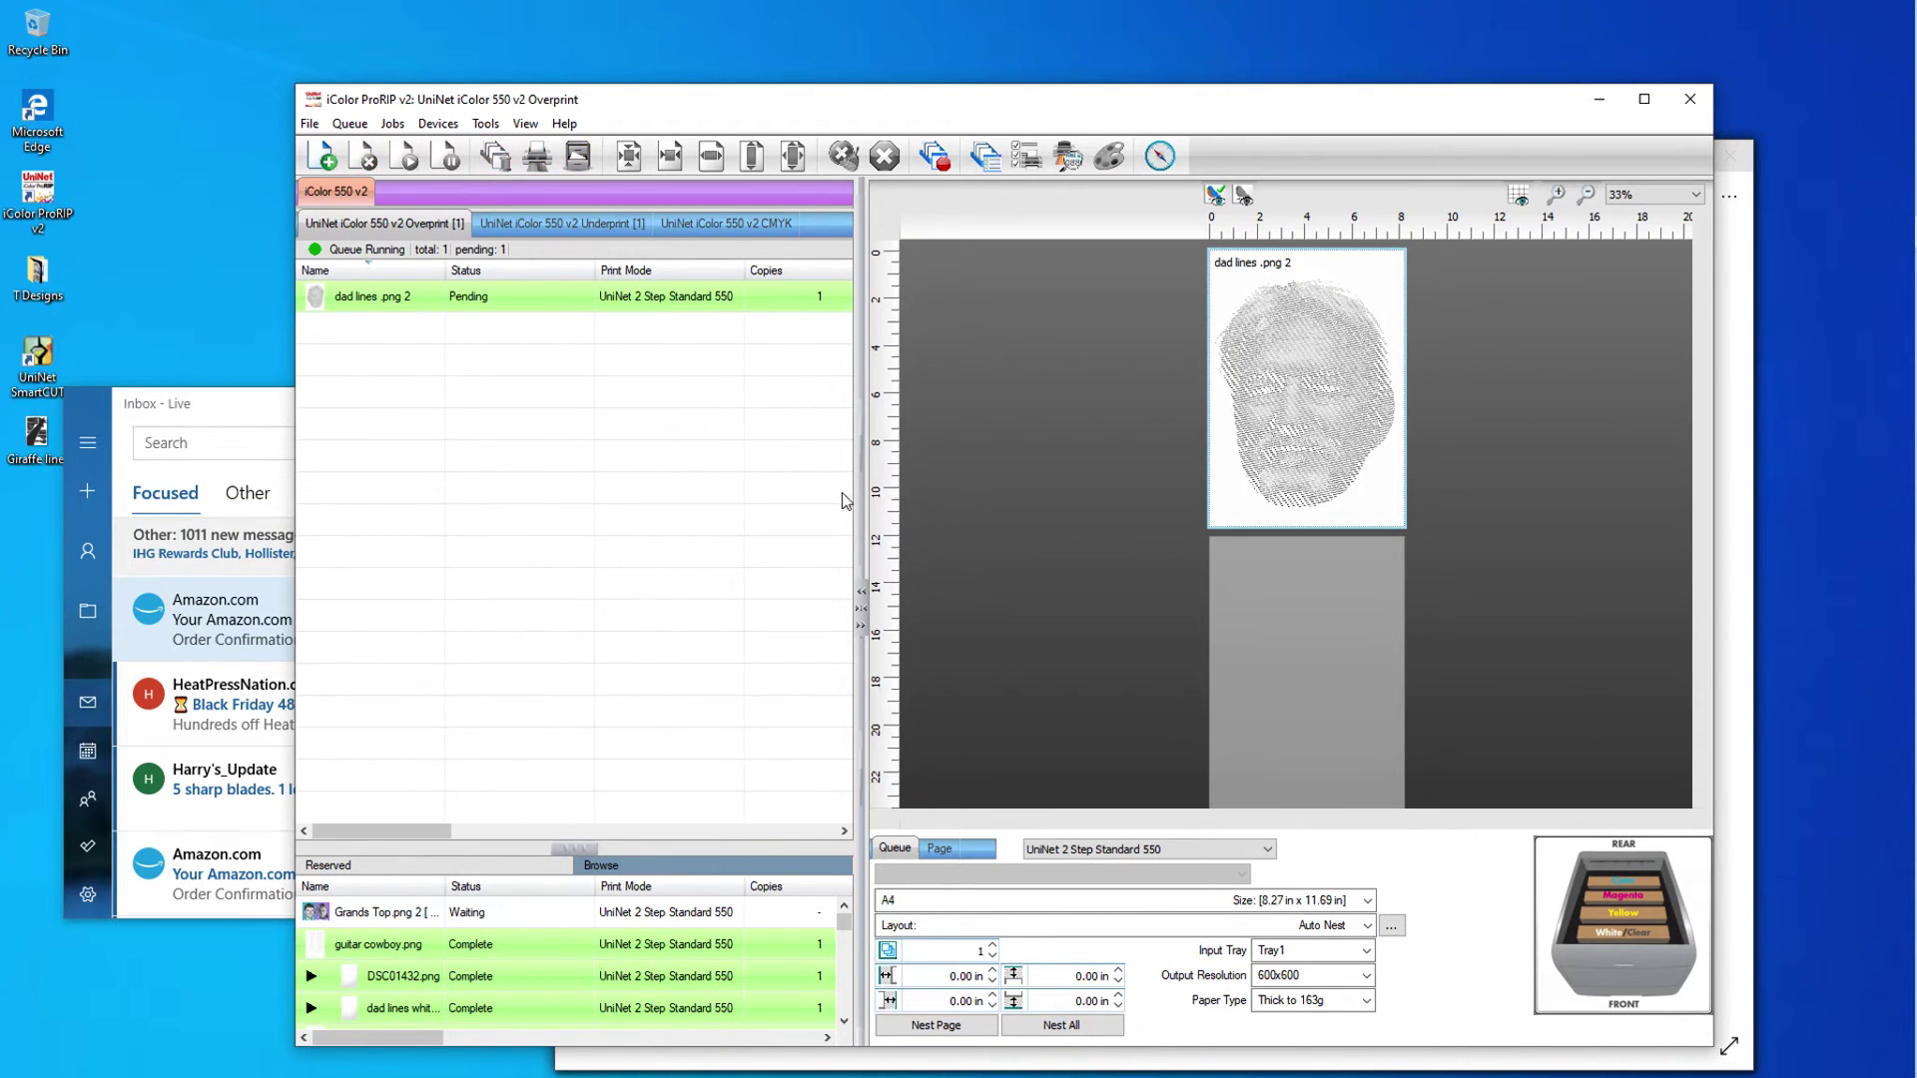
{"action": "double_click", "coordinate": [595, 299]}
{"action": "left_click", "coordinate": [1557, 196]}
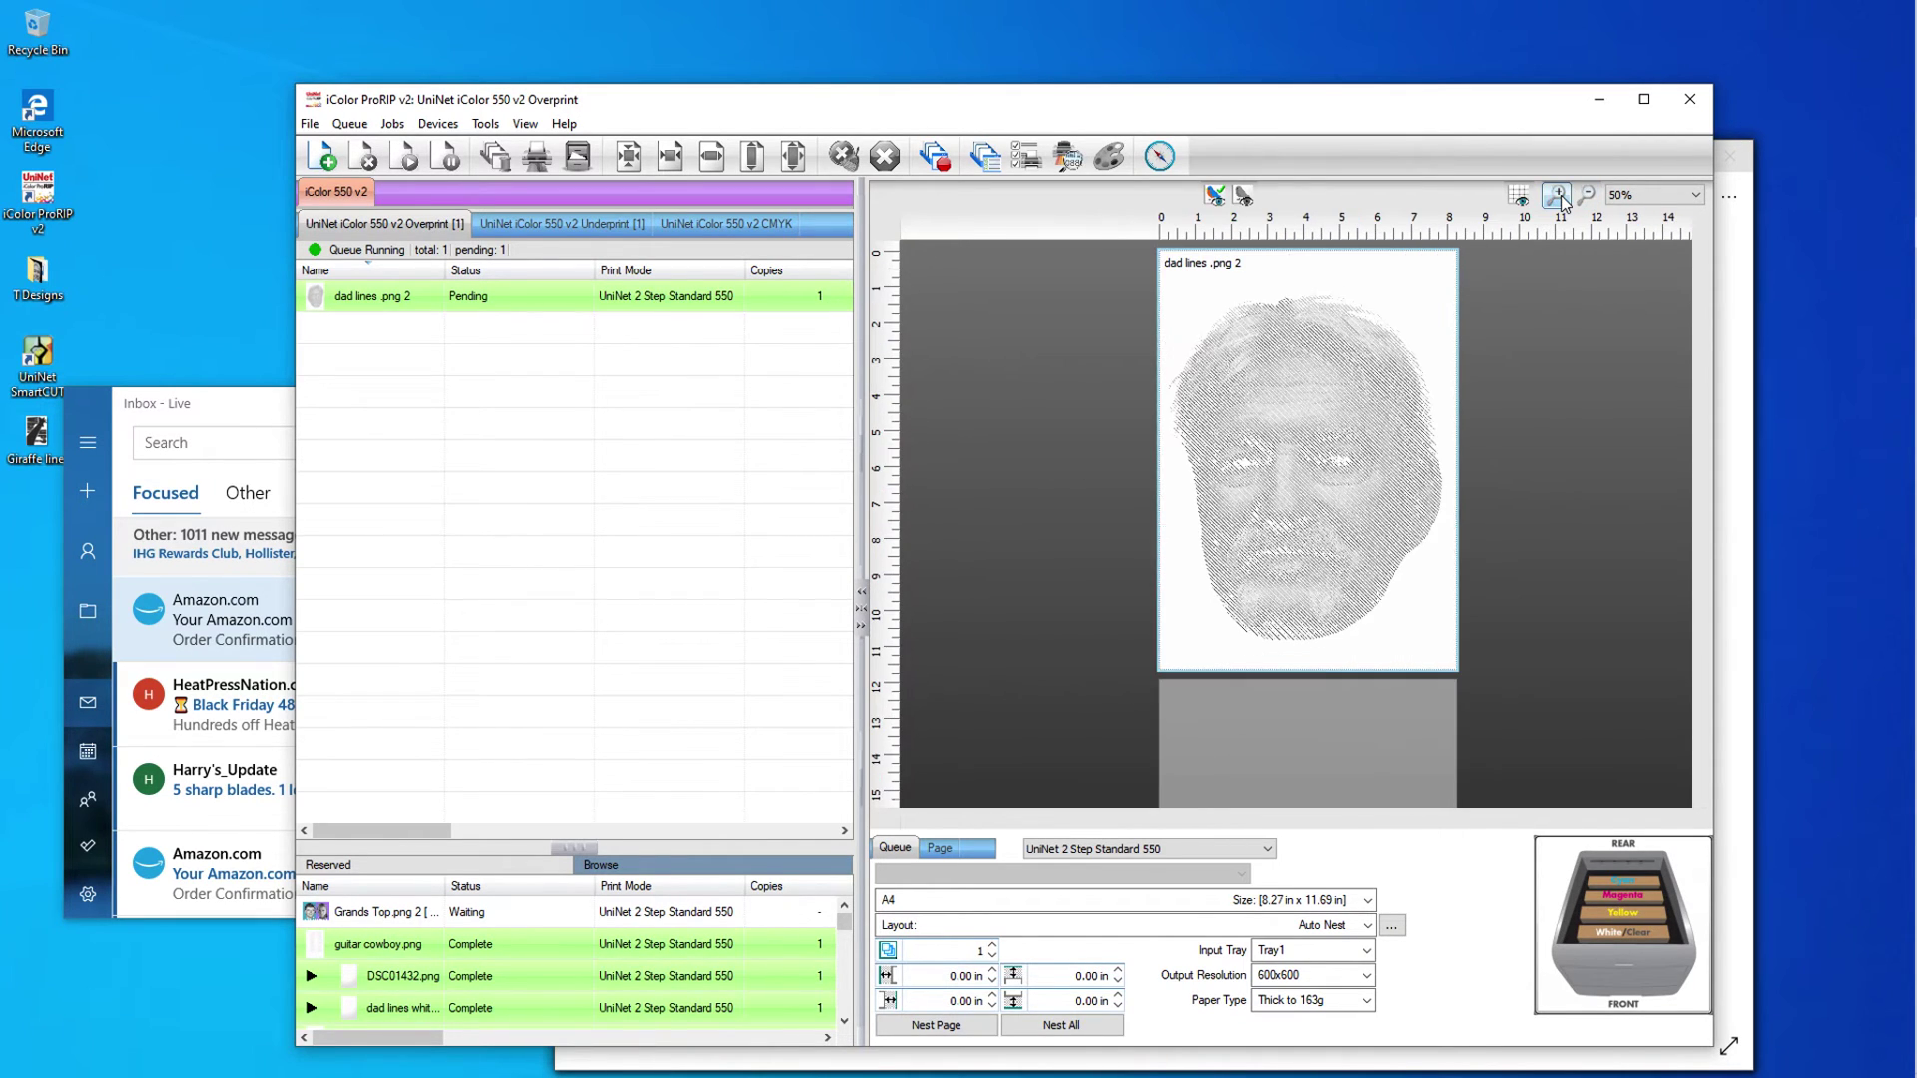
{"action": "left_click", "coordinate": [1557, 196]}
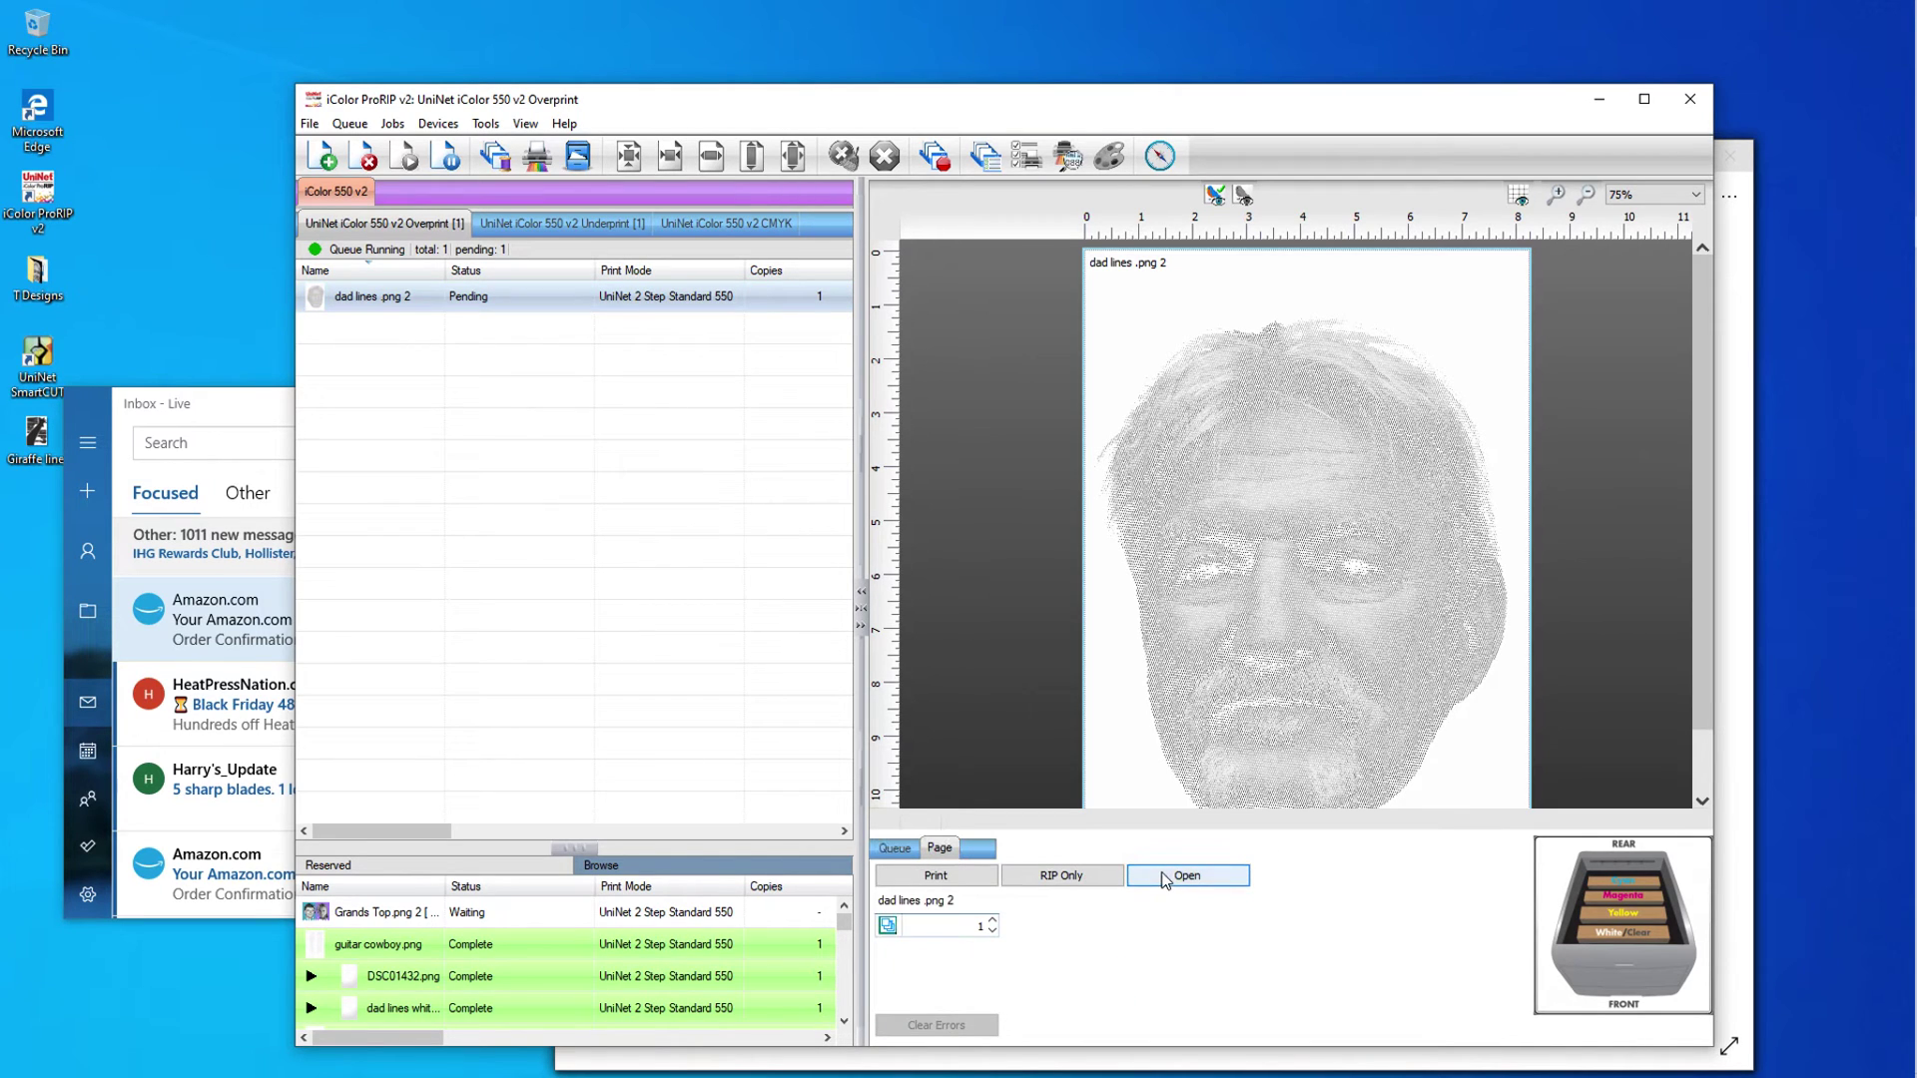
Set the choke of the dad lines .png 2 job to 1 in its color adjustments.
{"action": "left_click", "coordinate": [975, 849]}
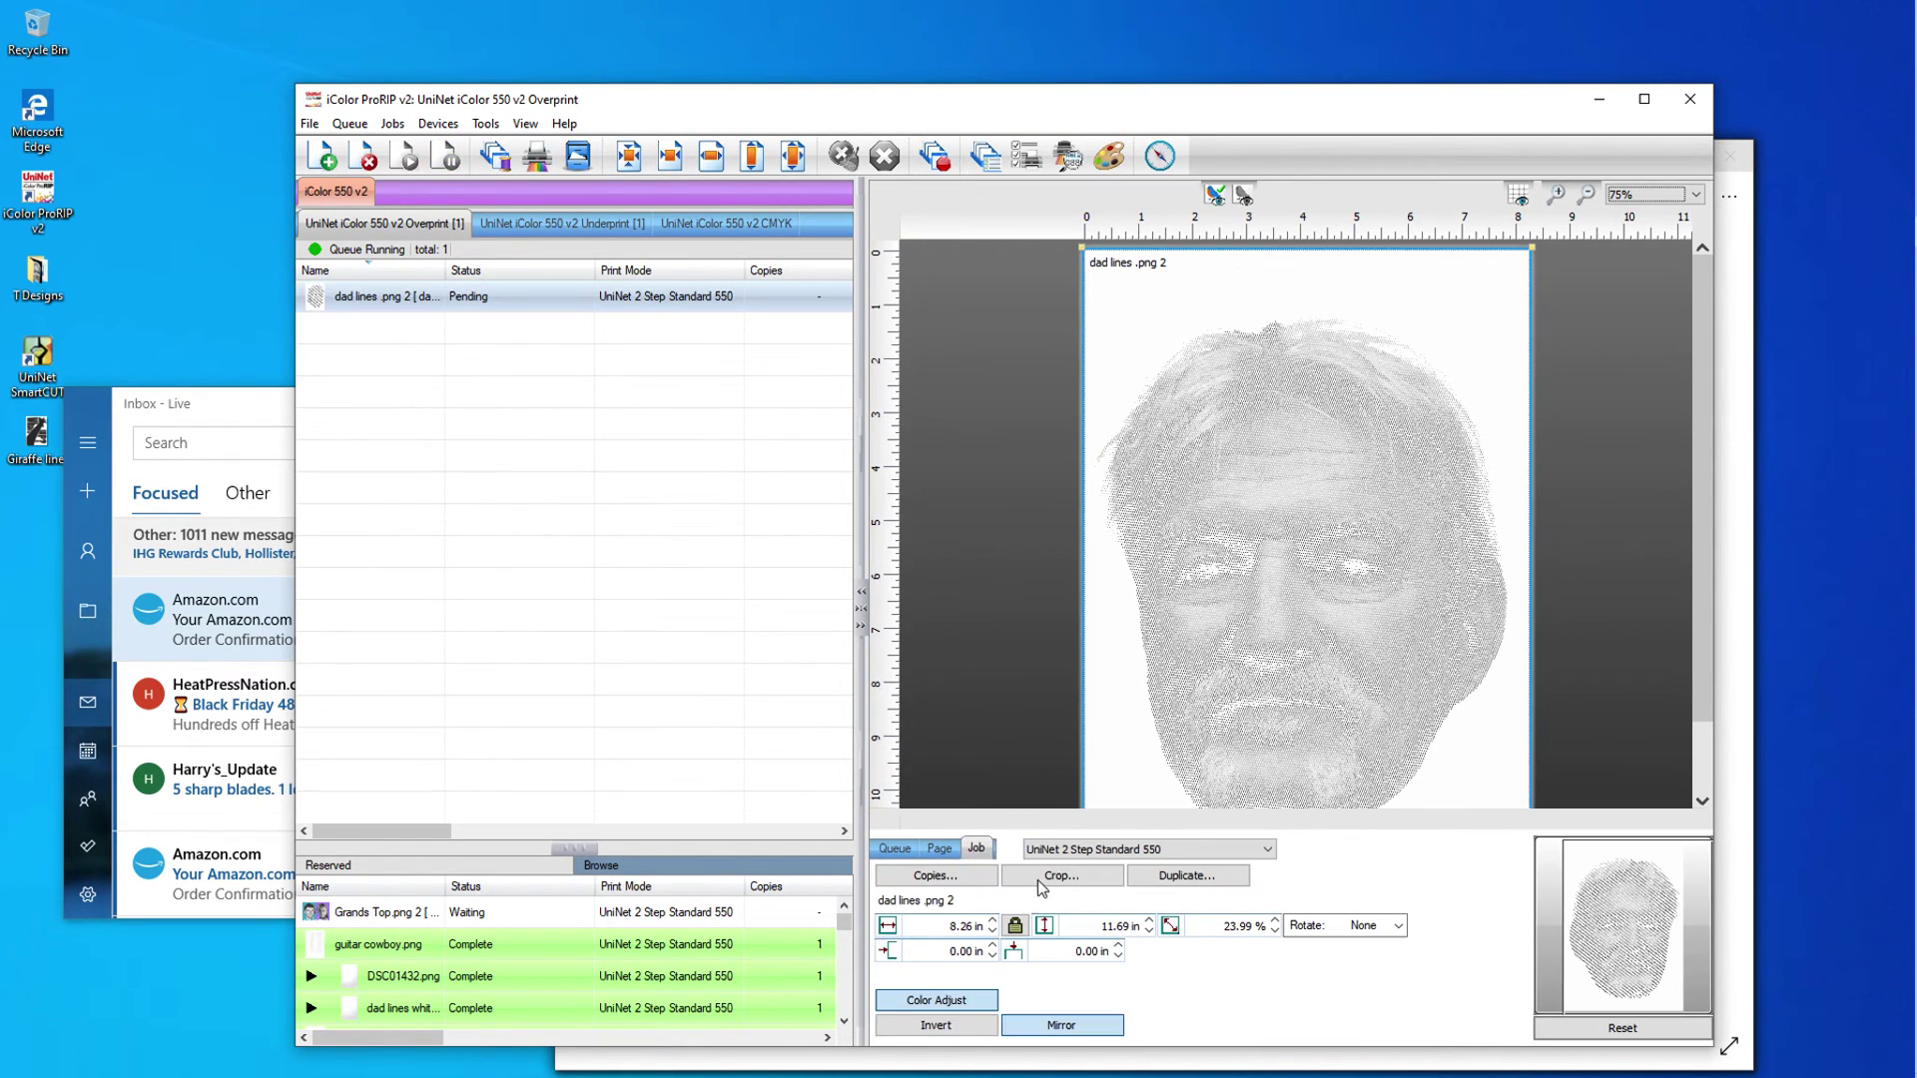
{"action": "left_click", "coordinate": [967, 998]}
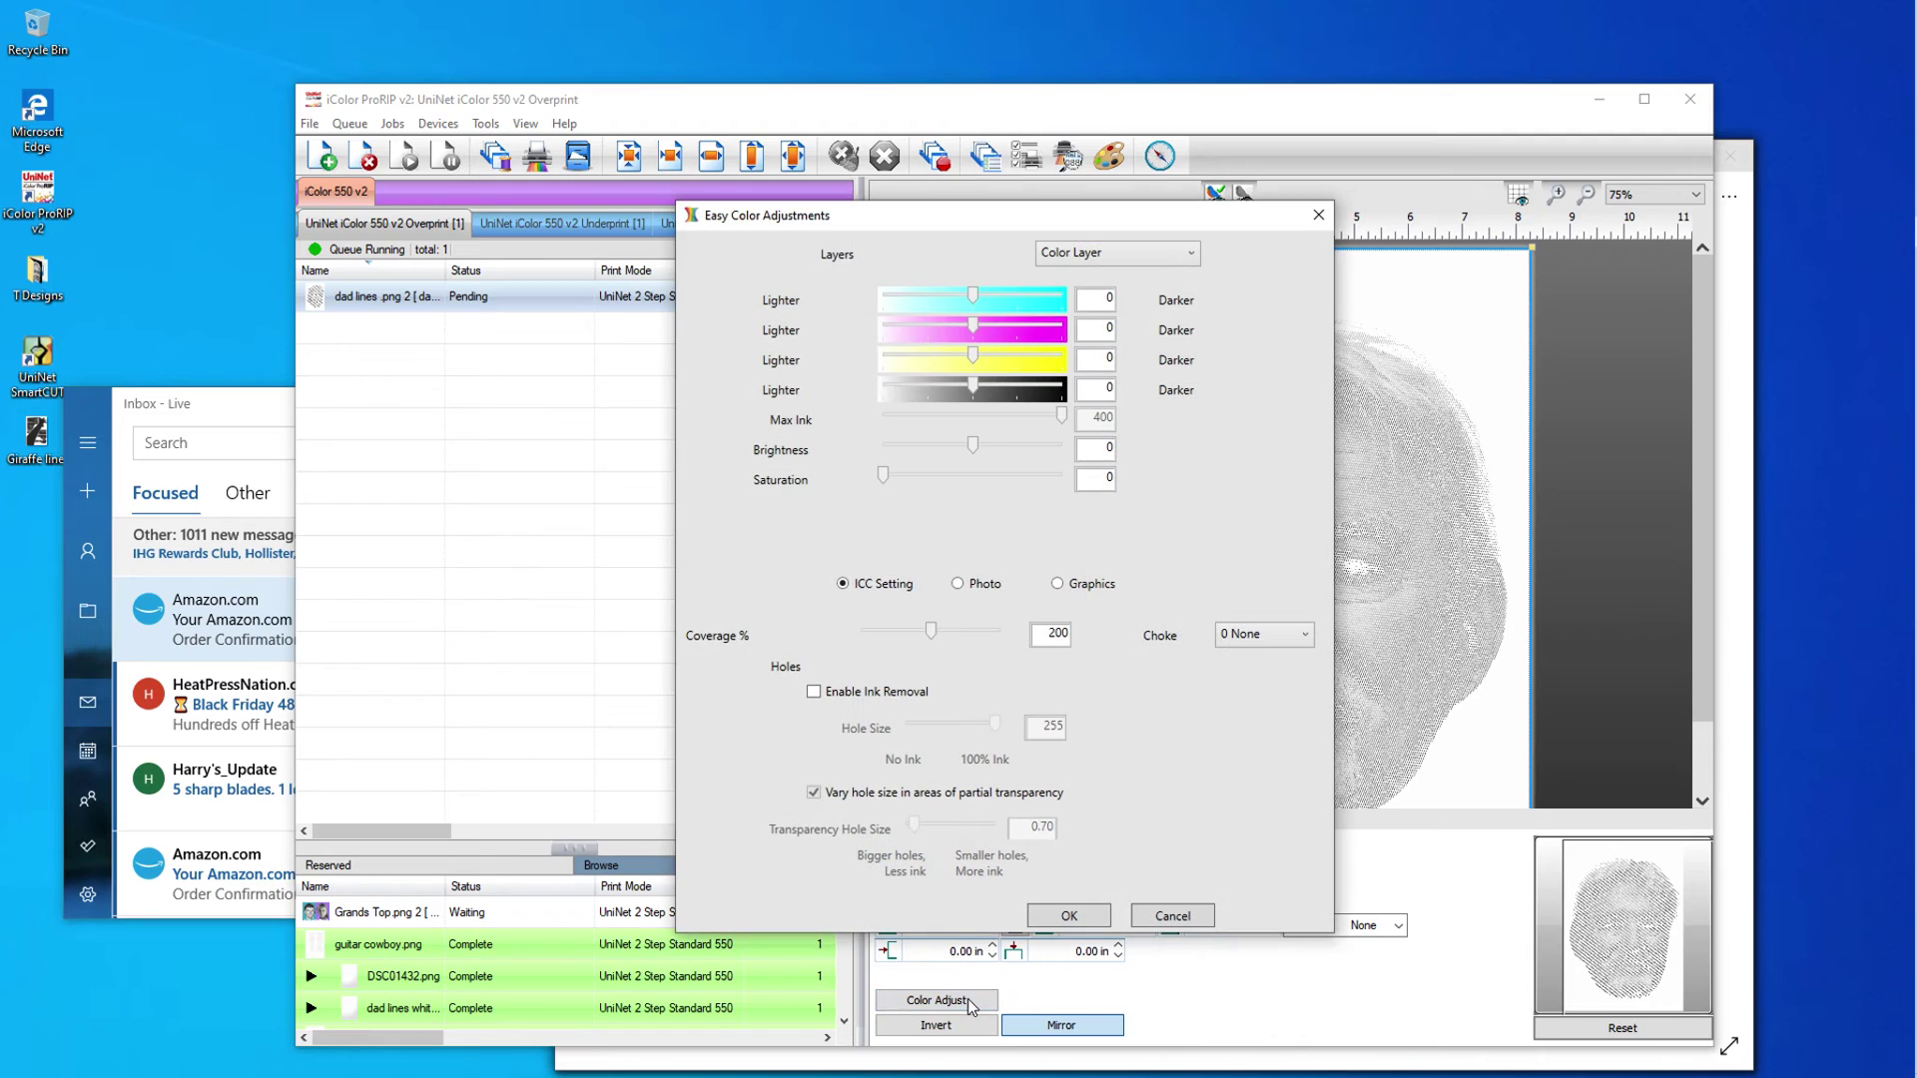
{"action": "left_click", "coordinate": [1304, 635]}
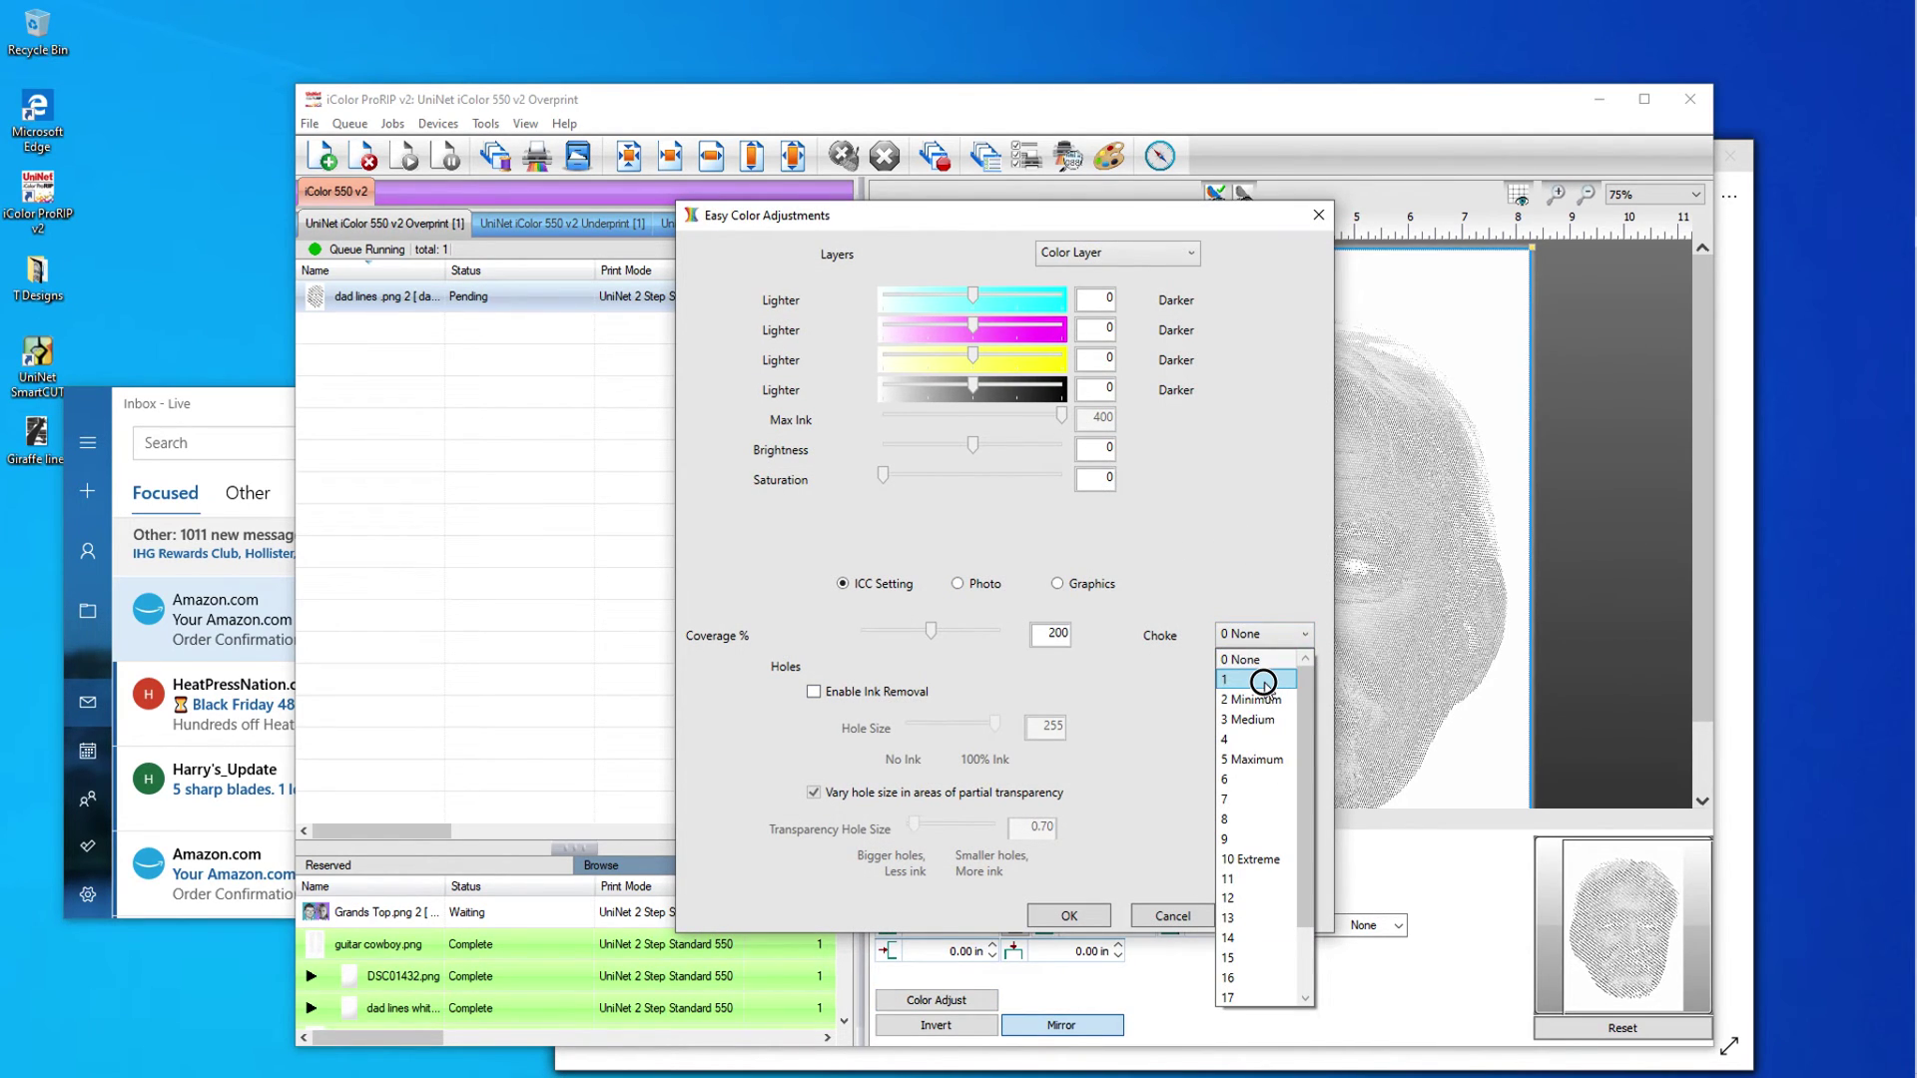
{"action": "left_click", "coordinate": [1264, 681]}
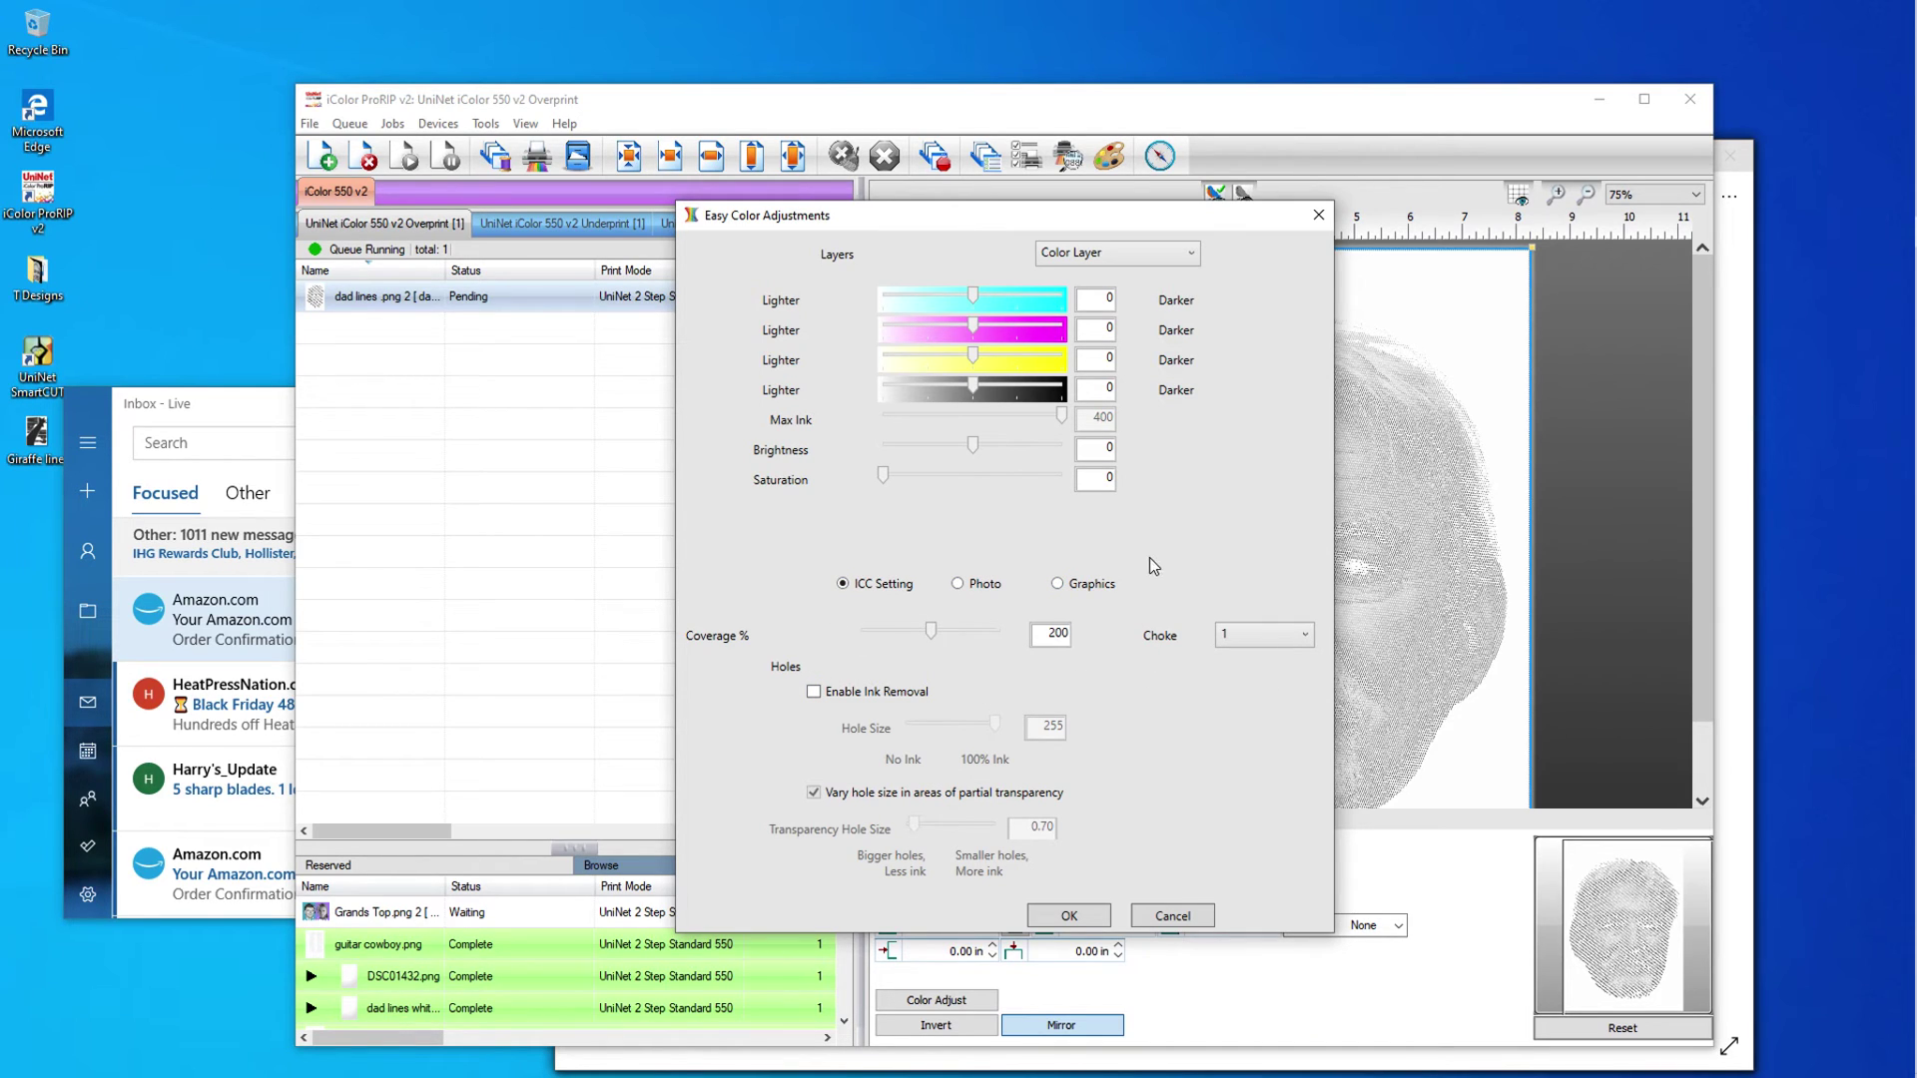
{"action": "left_click", "coordinate": [1064, 912]}
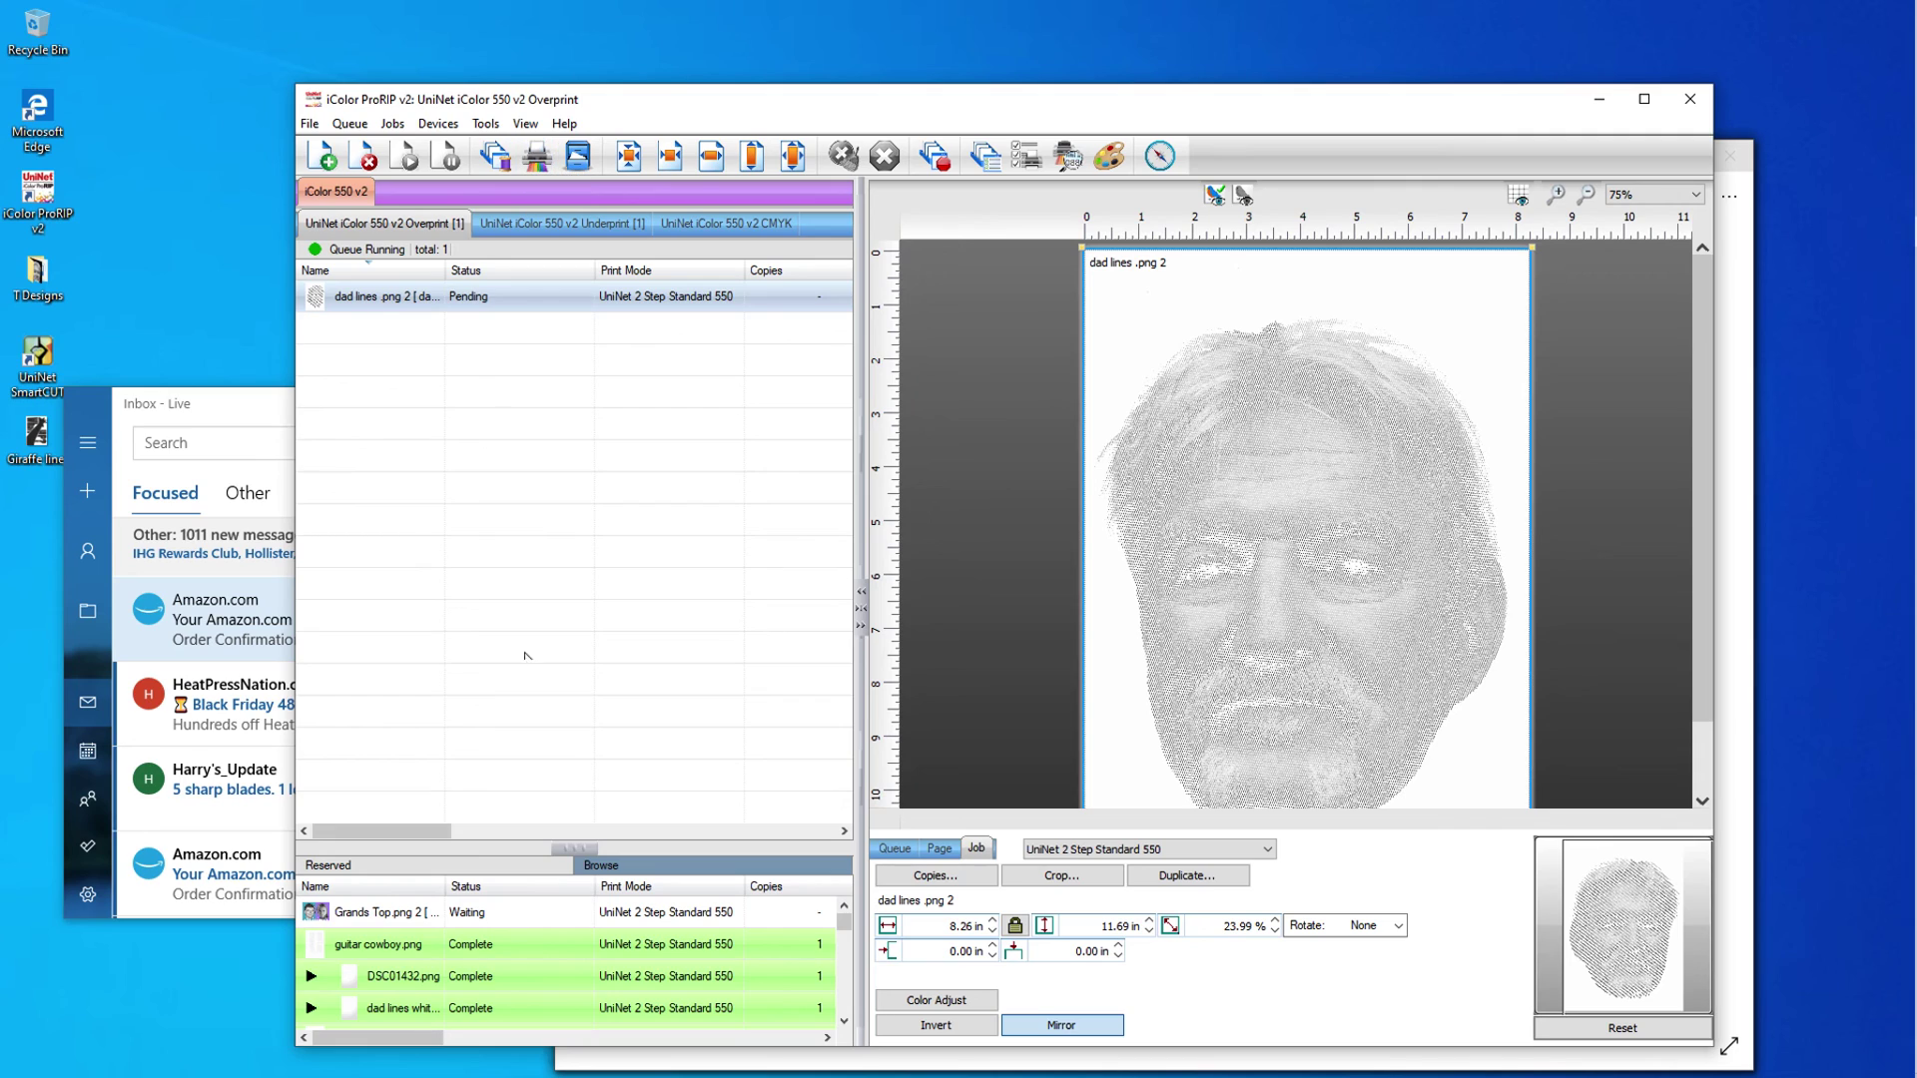
{"action": "left_click", "coordinate": [843, 1020]}
{"action": "left_click", "coordinate": [843, 1021]}
{"action": "mouse_move", "coordinate": [1914, 767]}
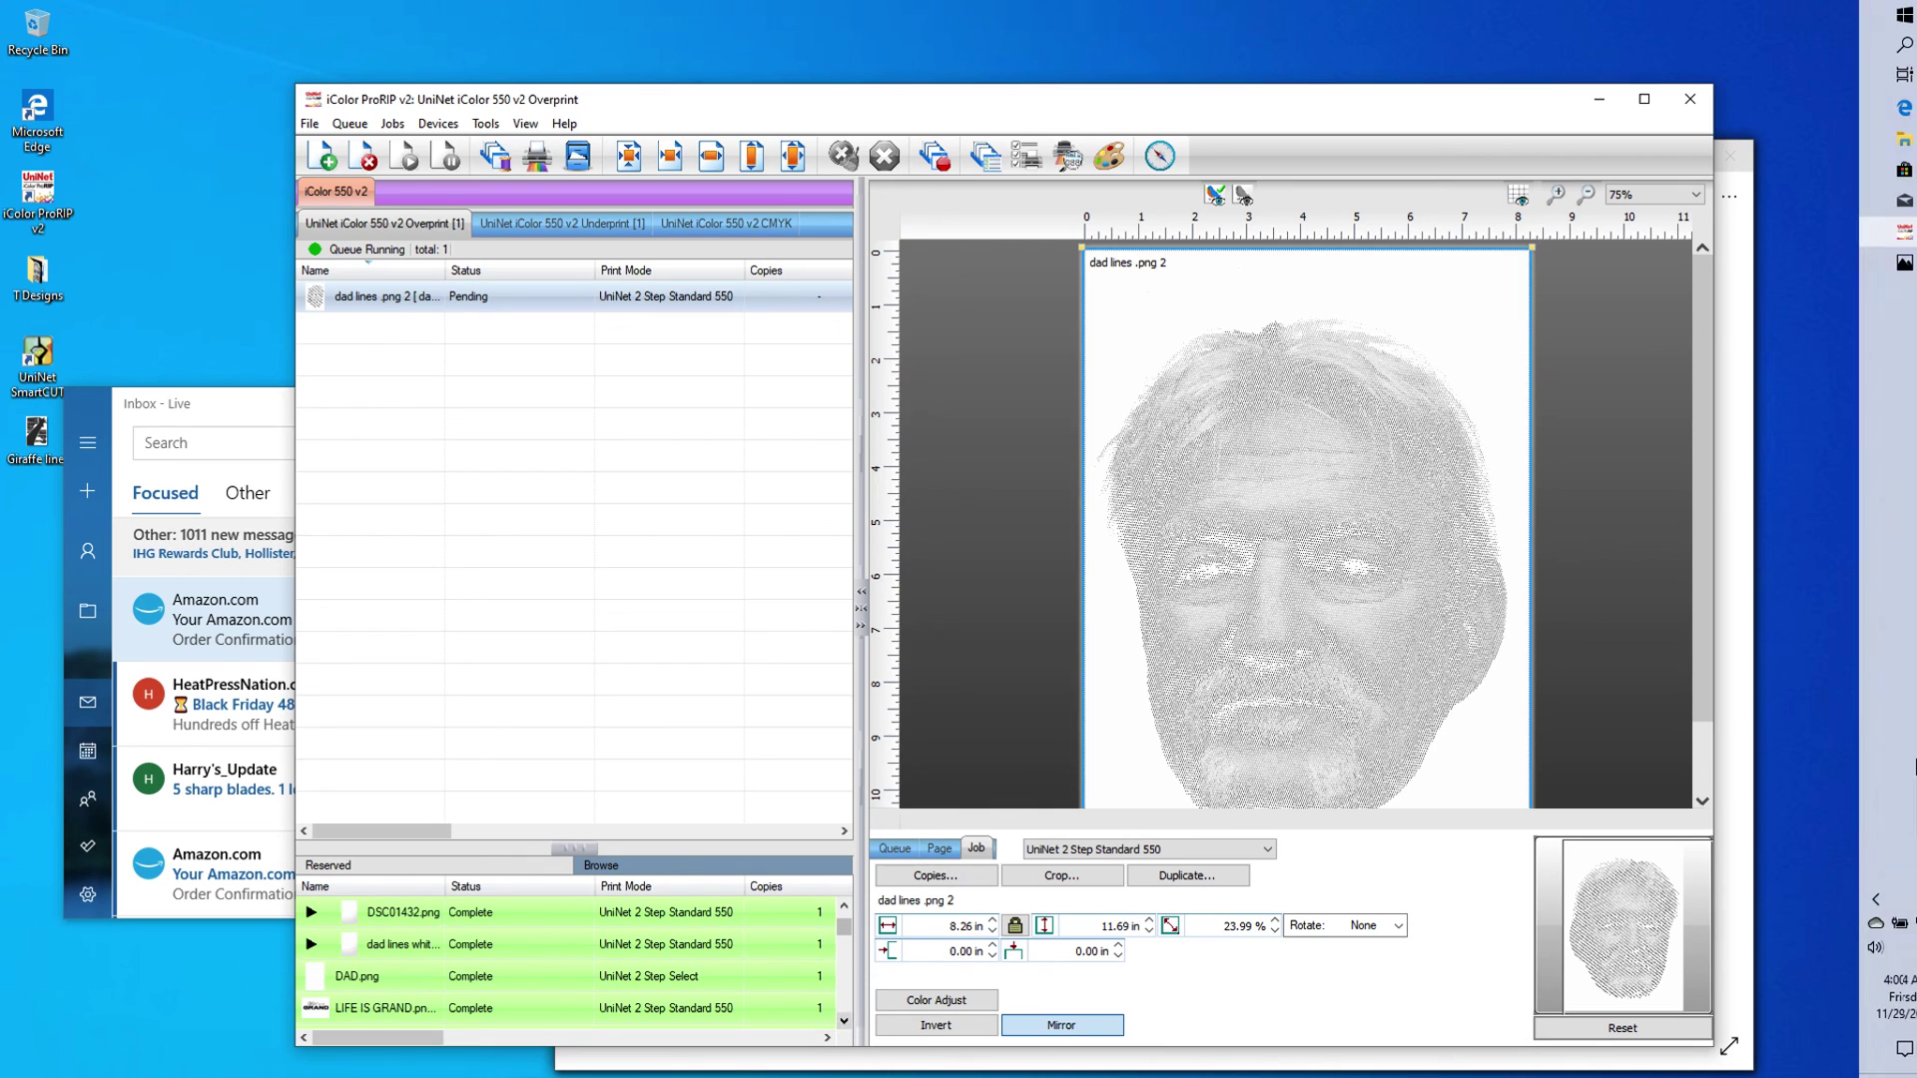